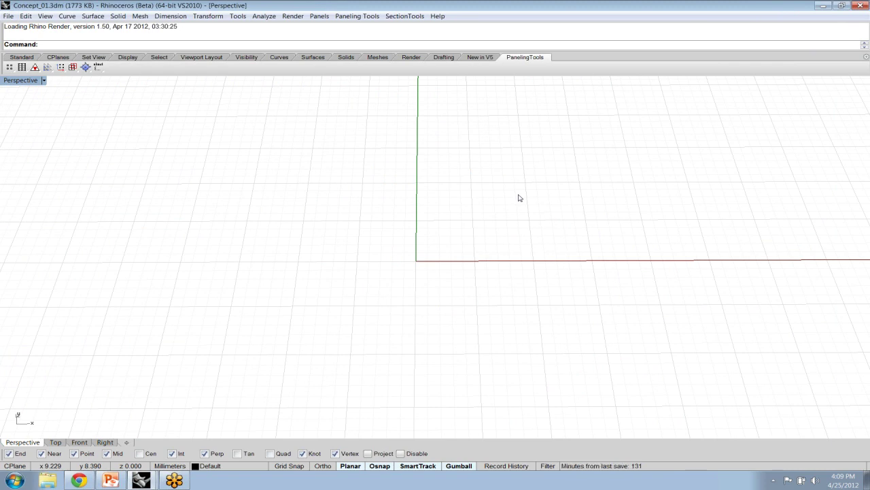
# Step: Examine the PanelingTools commands for creating grids, paneling from grids, and the grid, paneling and general utilities
pyautogui.click(357, 16)
pyautogui.moveTo(363, 30)
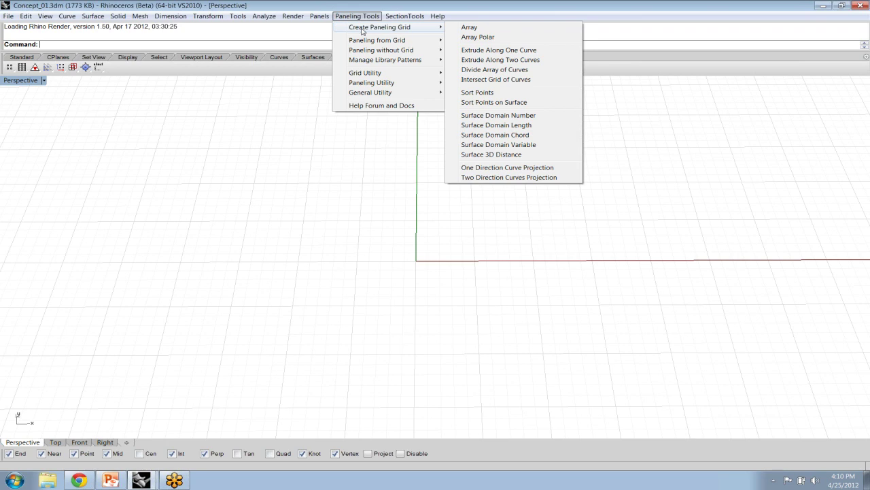
pyautogui.click(336, 154)
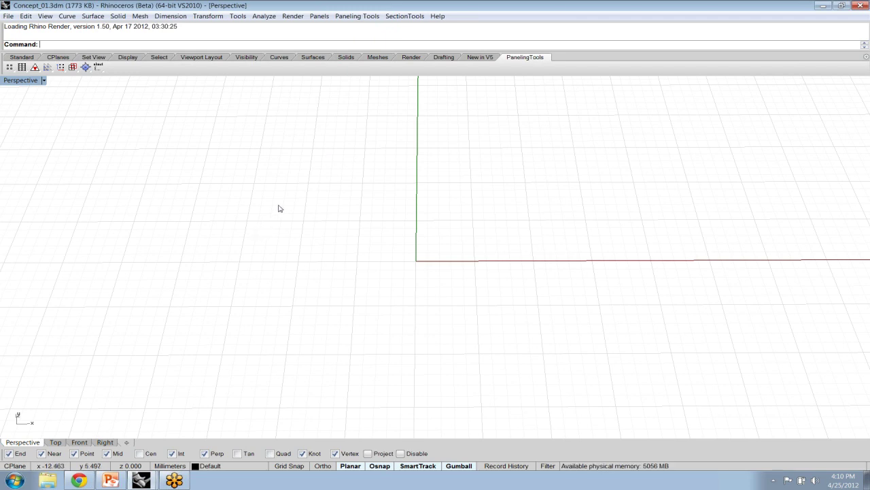
pyautogui.click(364, 16)
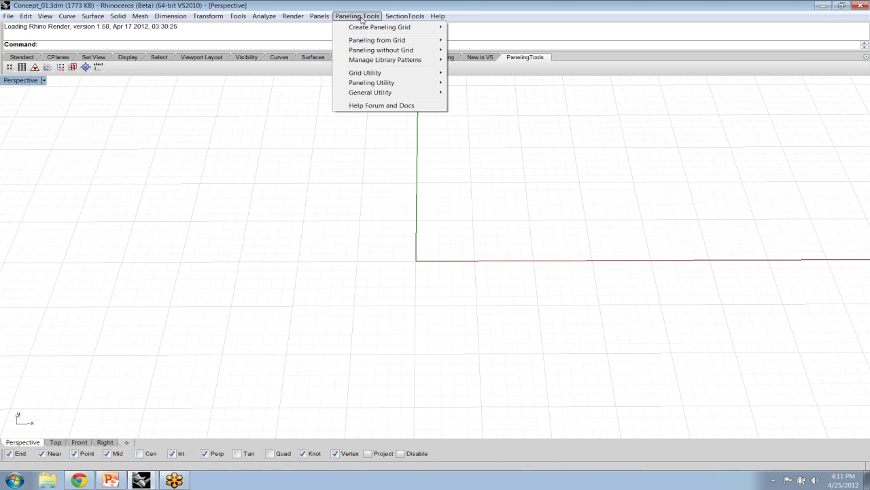
pyautogui.moveTo(369, 28)
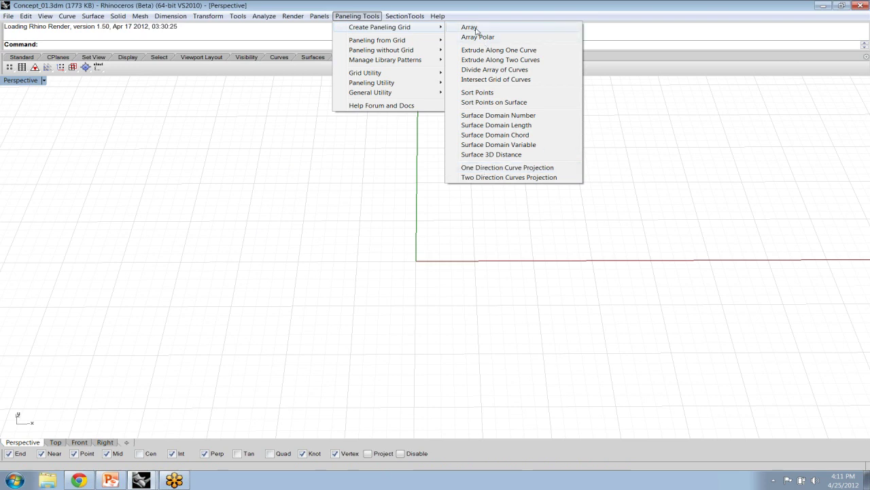
pyautogui.moveTo(417, 38)
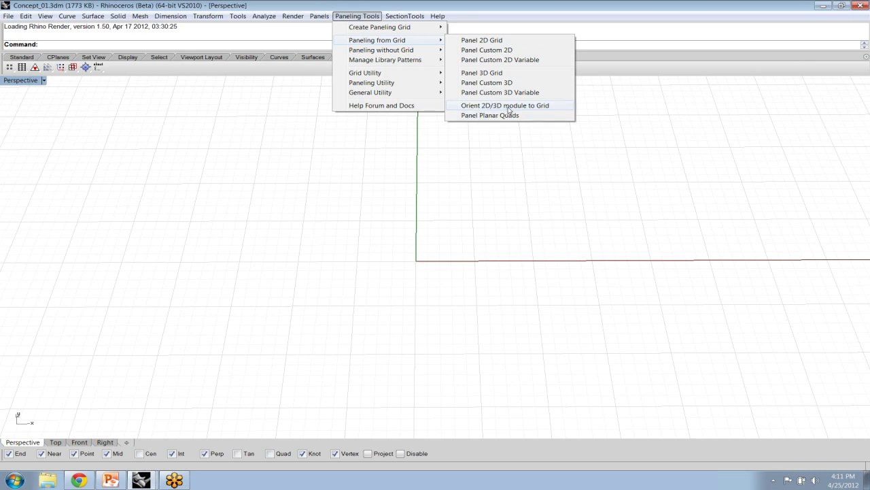
pyautogui.moveTo(411, 54)
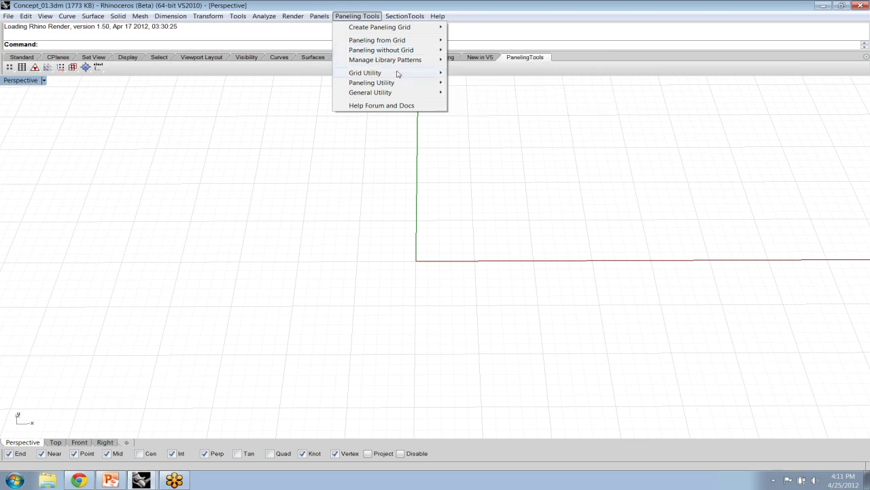
pyautogui.moveTo(398, 73)
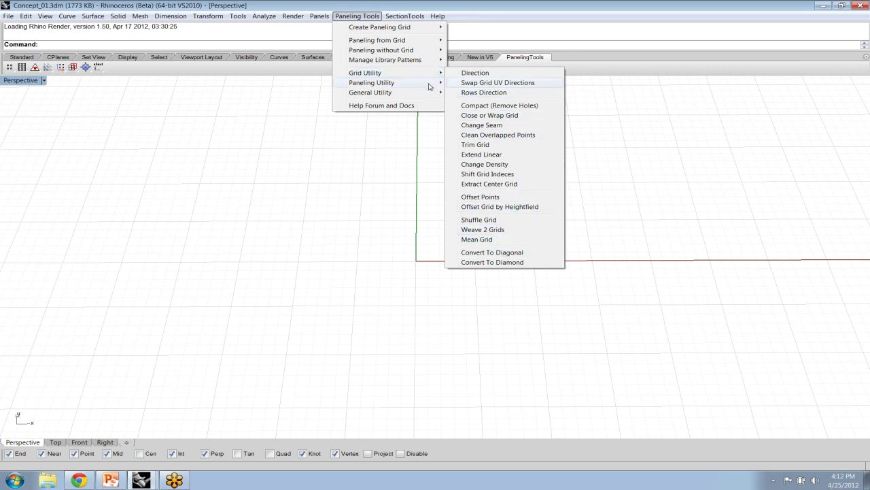
pyautogui.moveTo(430, 86)
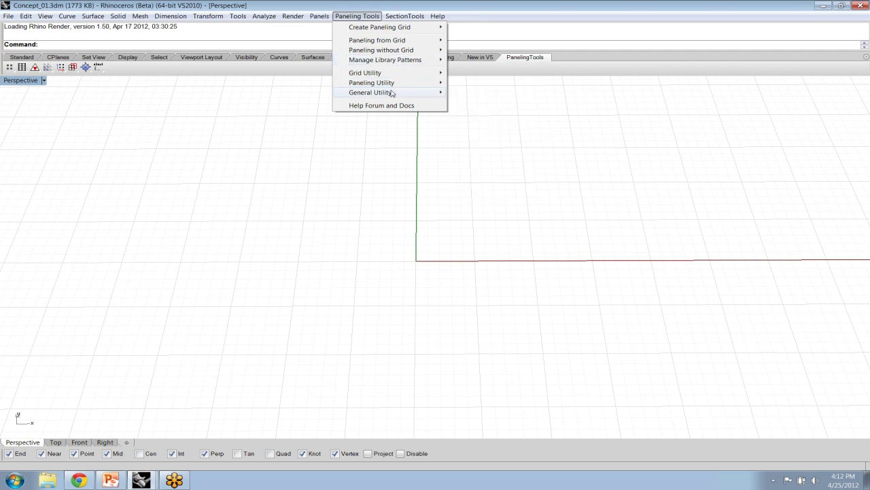
pyautogui.moveTo(392, 92)
pyautogui.click(263, 242)
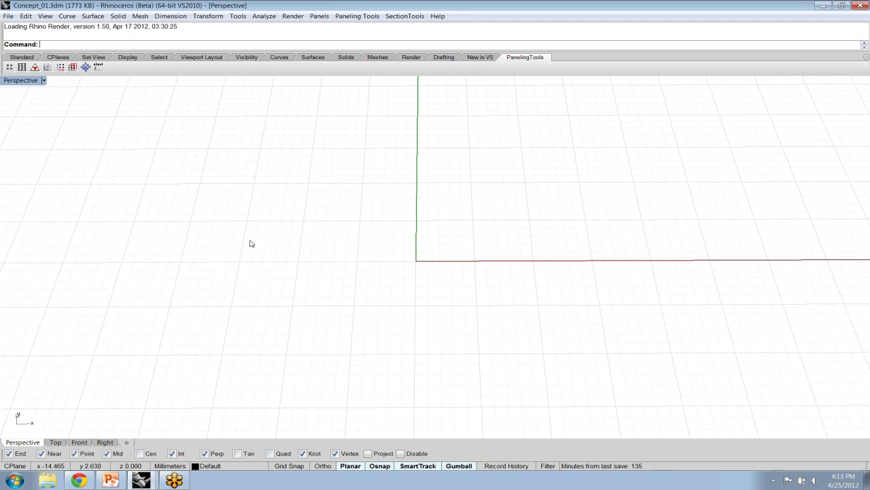
# Step: Draw a rectangular plane with grid snap on, on the negative X side of the origin, starting at corner -20, 15
pyautogui.write('Plane')
pyautogui.press('Return')
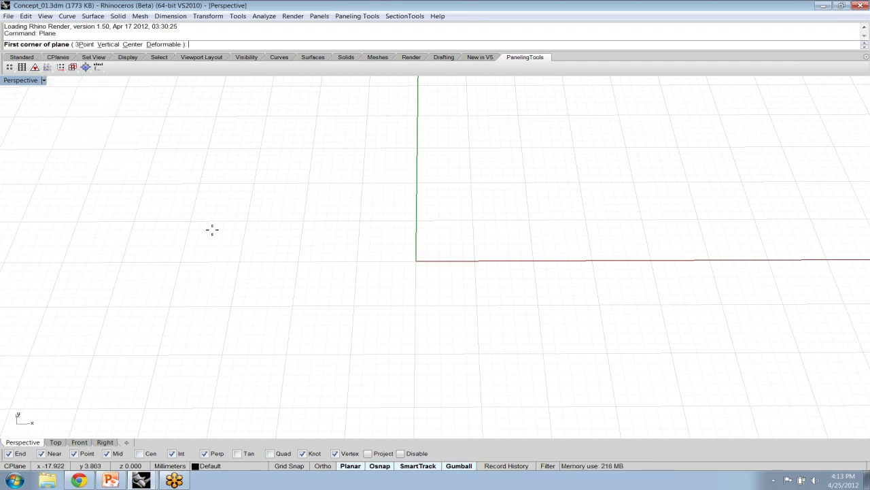
pyautogui.click(291, 466)
pyautogui.click(210, 147)
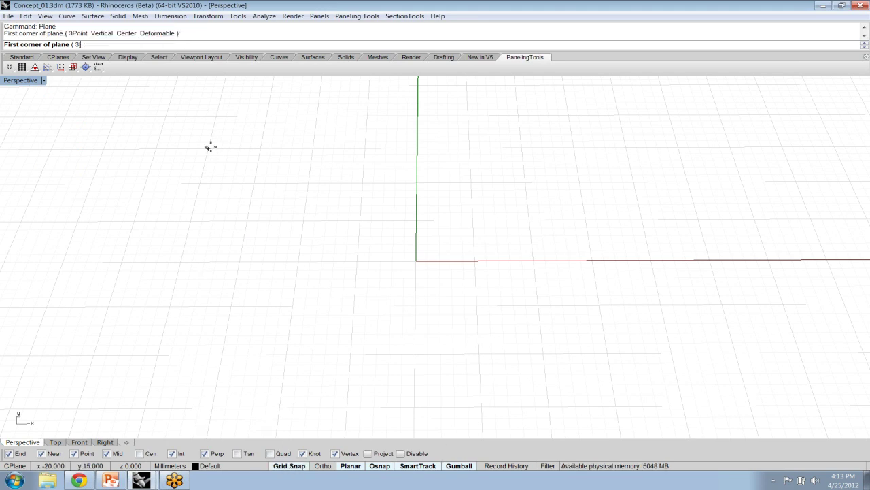
pyautogui.click(347, 350)
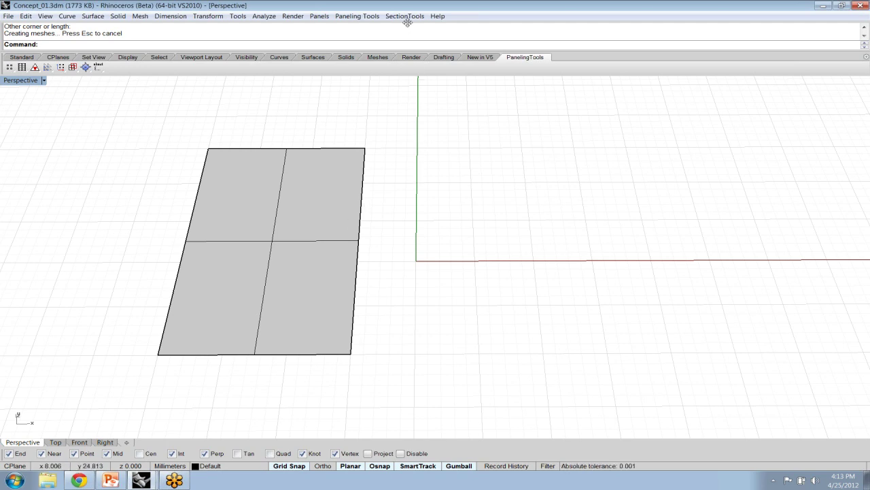
# Step: Create a paneling point grid on the plane by surface domain number, with 6 spans in U and 9 spans in V
pyautogui.click(375, 17)
pyautogui.moveTo(388, 27)
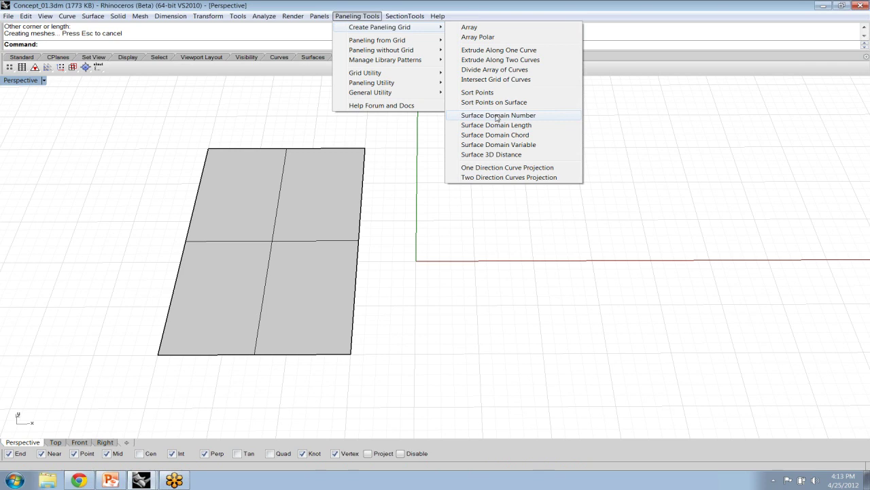
pyautogui.click(533, 116)
pyautogui.click(267, 354)
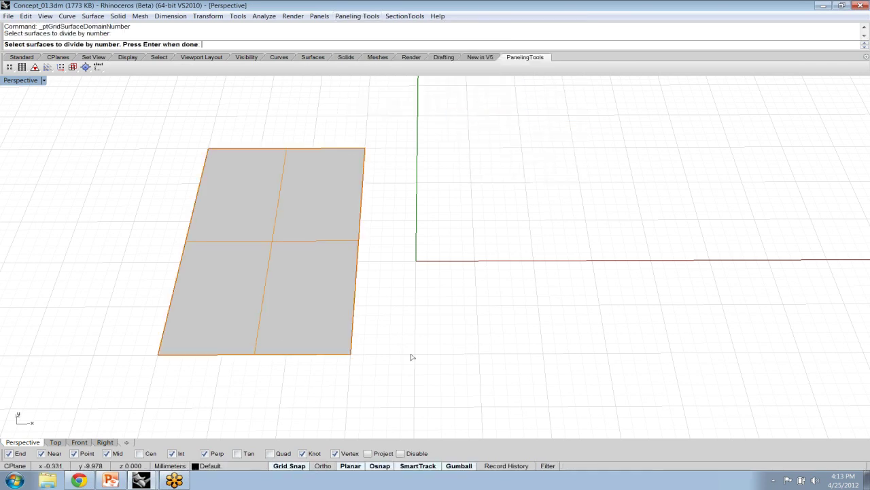
pyautogui.press('Return')
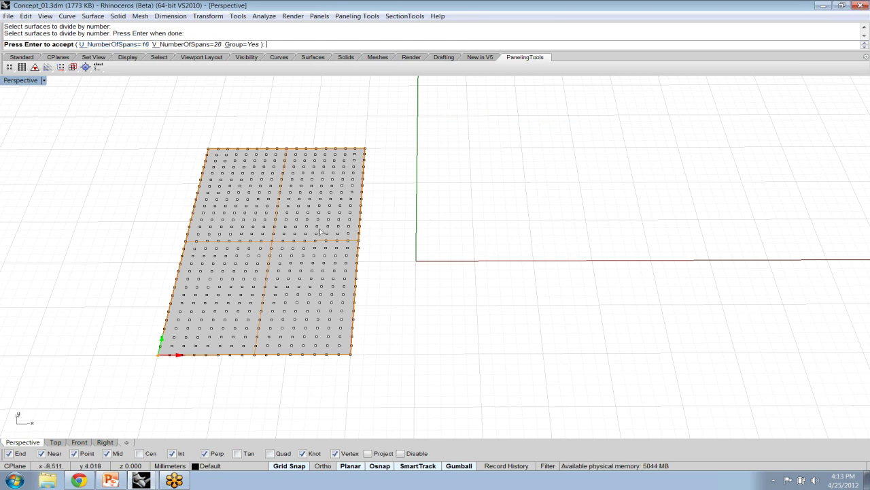
pyautogui.click(116, 45)
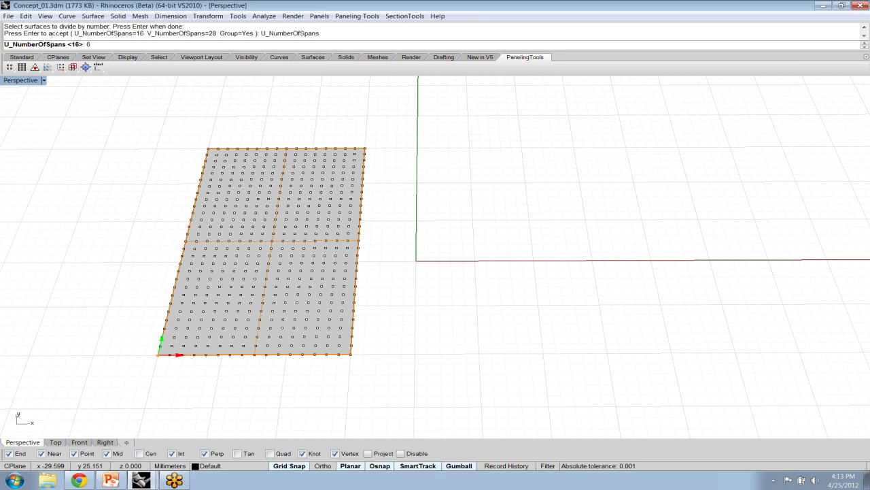
pyautogui.write('6')
pyautogui.press('Return')
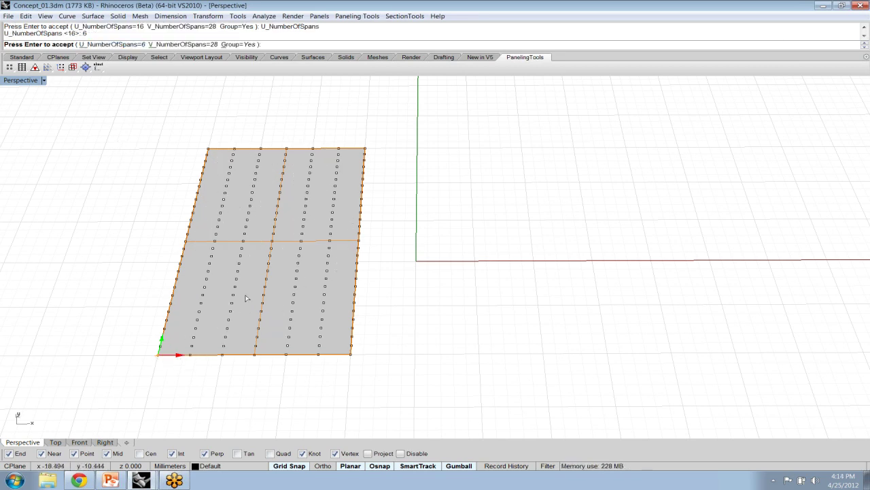
pyautogui.click(189, 45)
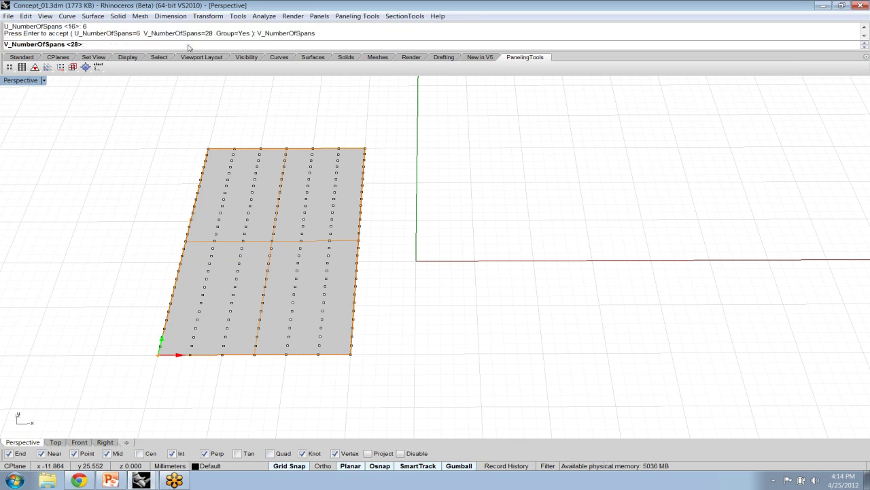
pyautogui.write('9')
pyautogui.press('Return')
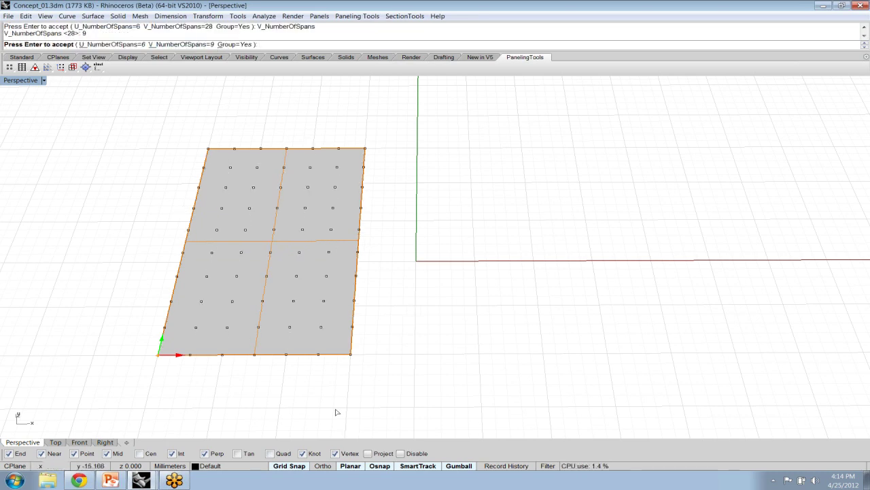
pyautogui.press('Return')
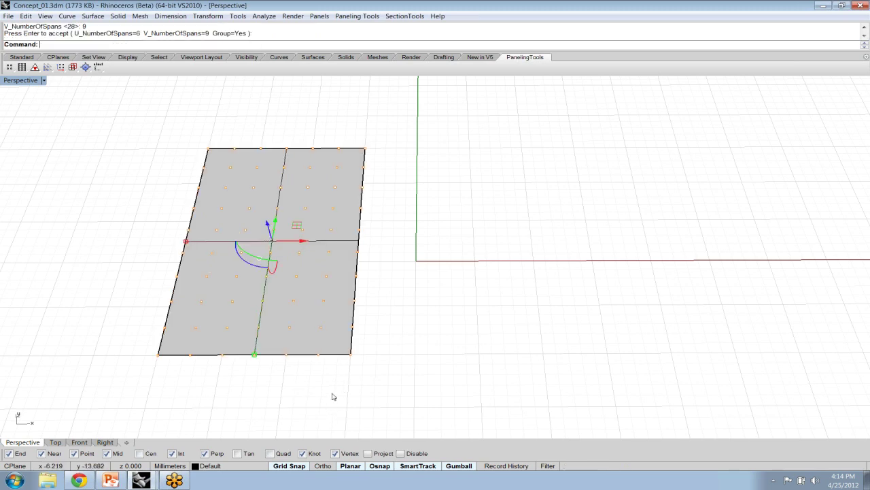
pyautogui.press('Escape')
# Step: Duplicate the plane together with its point grid 21 mm along the positive X direction
pyautogui.moveTo(376, 308); pyautogui.dragTo(401, 285, button='right')
pyautogui.moveTo(88, 107); pyautogui.dragTo(365, 388)
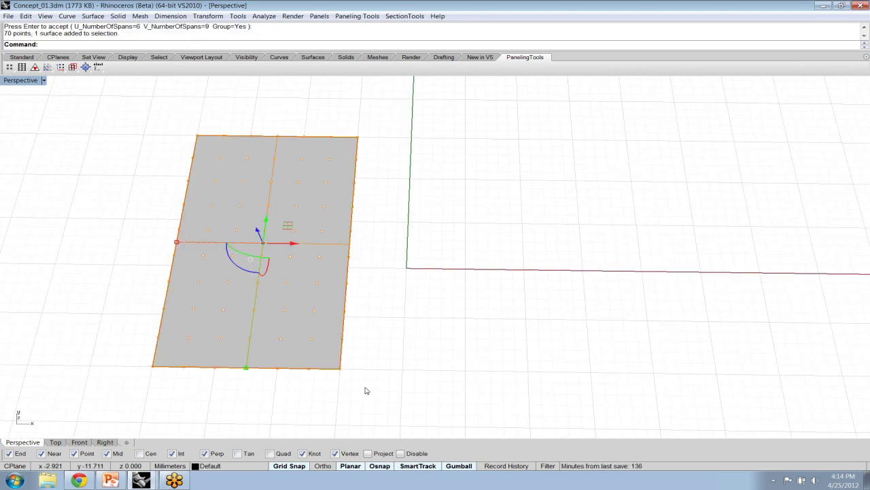
pyautogui.moveTo(294, 246); pyautogui.dragTo(617, 254)
pyautogui.moveTo(453, 245); pyautogui.dragTo(535, 244)
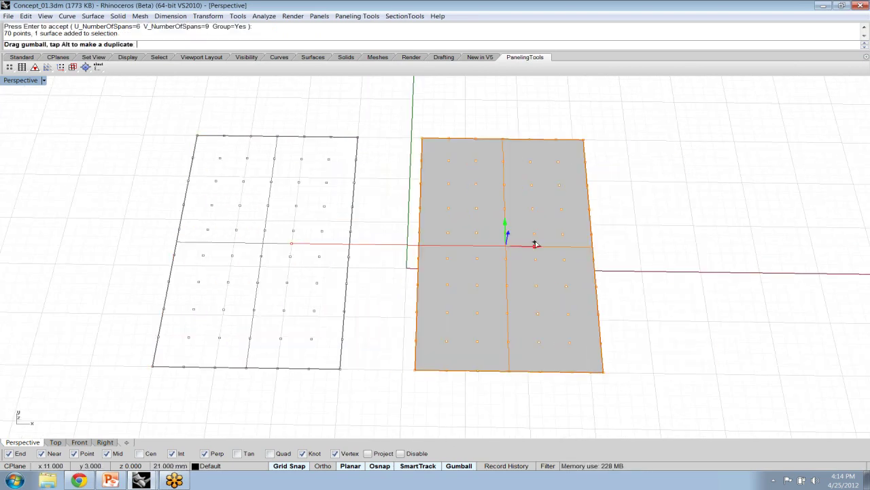
pyautogui.click(672, 310)
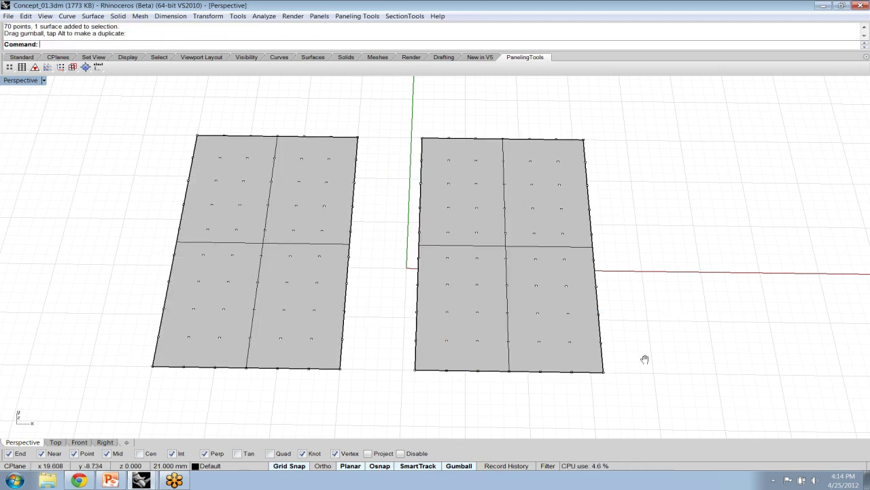
# Step: Start Panel 2D Grid on the duplicated point grid without a base surface
pyautogui.keyDown('shift'); pyautogui.moveTo(645, 359); pyautogui.dragTo(518, 358, button='right'); pyautogui.keyUp('shift')
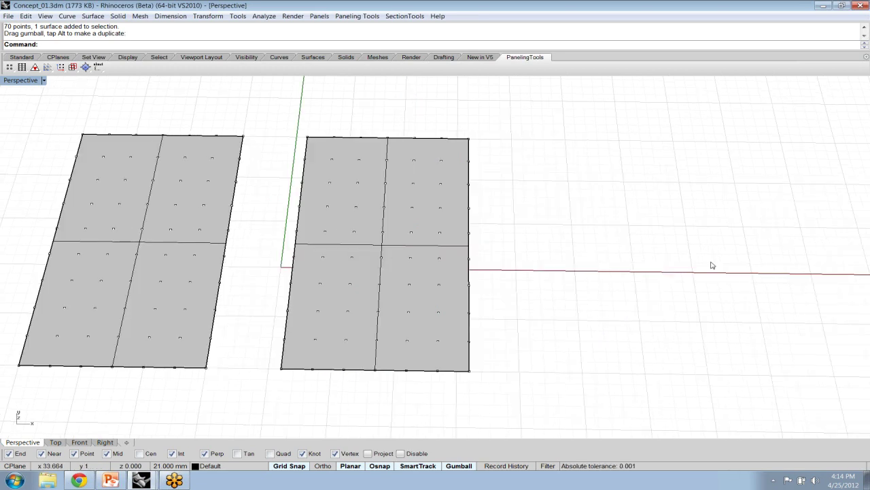
pyautogui.click(357, 15)
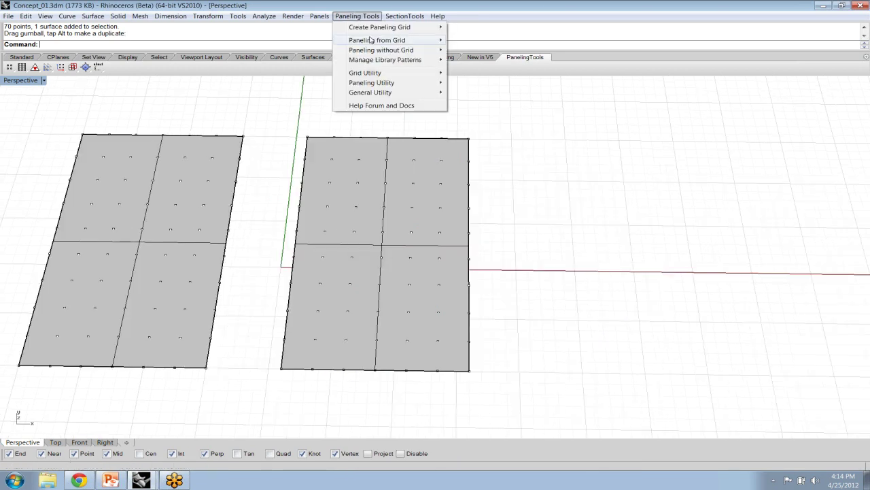
pyautogui.moveTo(370, 40)
pyautogui.click(479, 40)
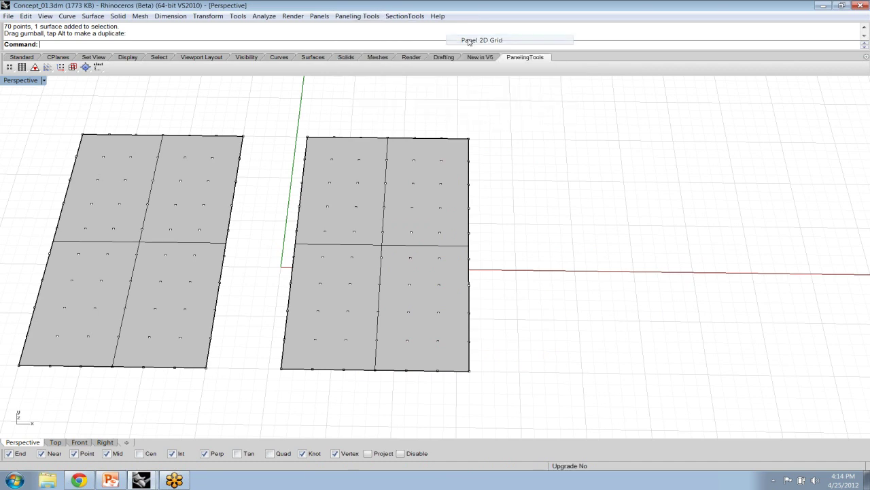
pyautogui.click(412, 207)
pyautogui.press('Return')
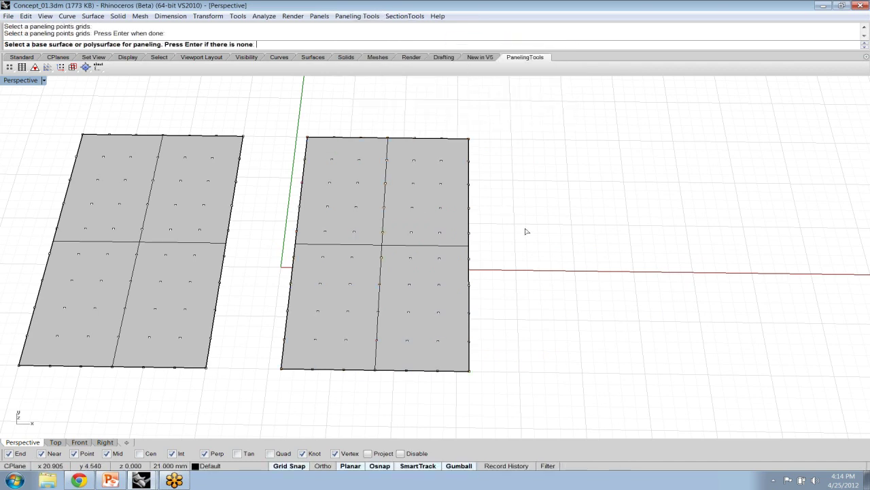
pyautogui.press('Return')
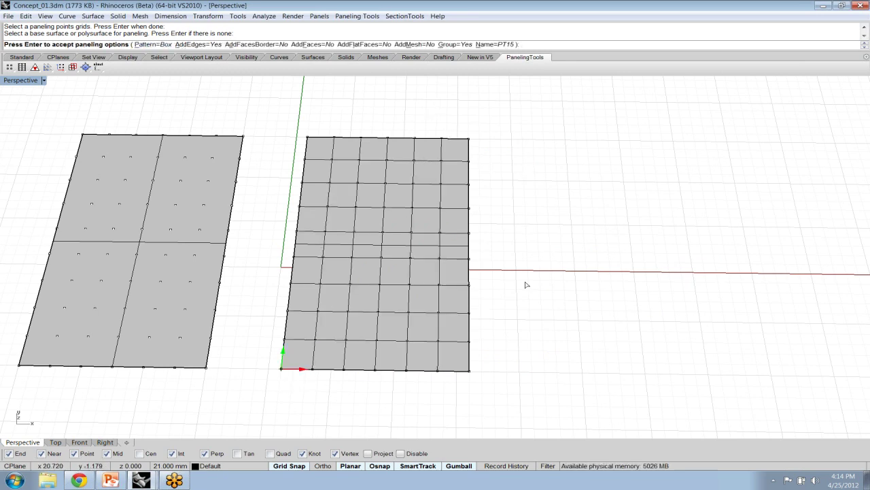
# Step: Try the BoxX, TriBasic and Wave patterns on the duplicated grid's paneling
pyautogui.click(151, 44)
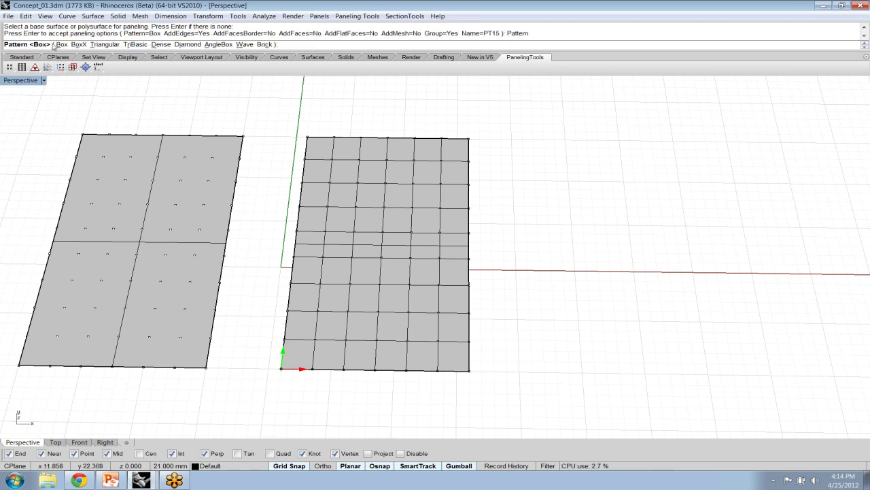
pyautogui.click(79, 44)
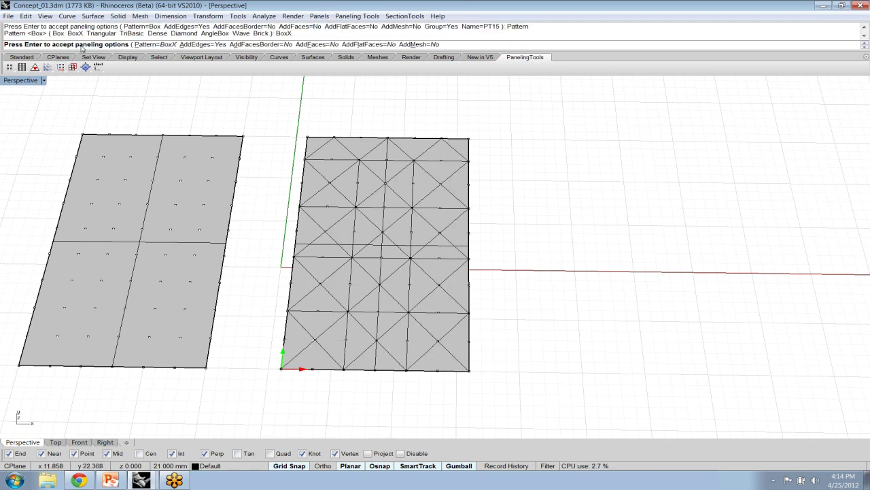
pyautogui.click(143, 44)
pyautogui.click(139, 44)
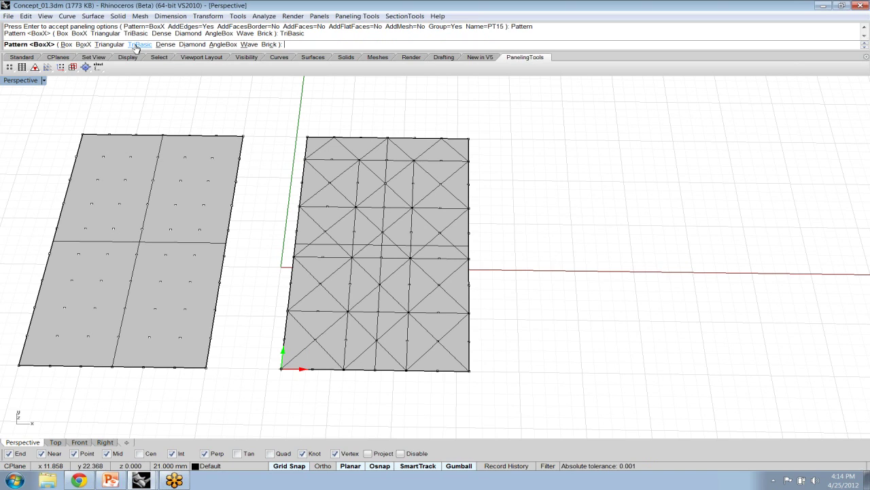
pyautogui.click(143, 44)
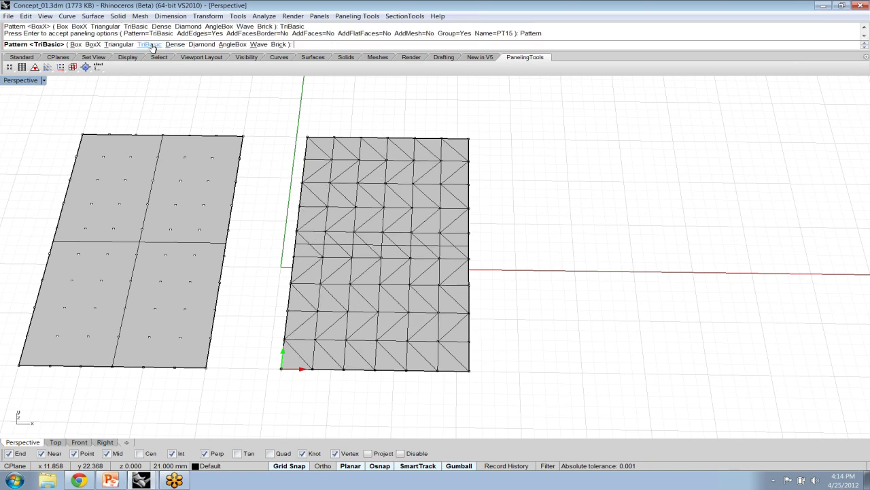
pyautogui.click(259, 44)
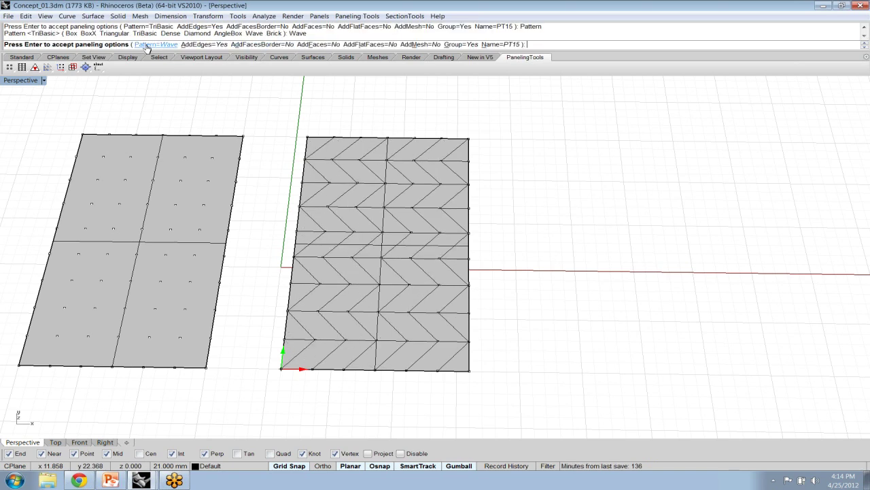
# Step: Set the paneling pattern to Diamond and accept the options
pyautogui.click(143, 44)
pyautogui.click(193, 44)
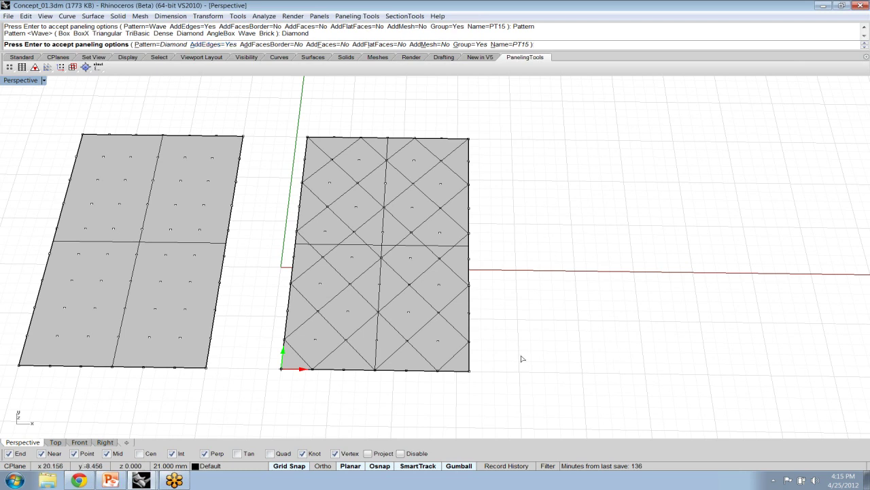
pyautogui.press('Return')
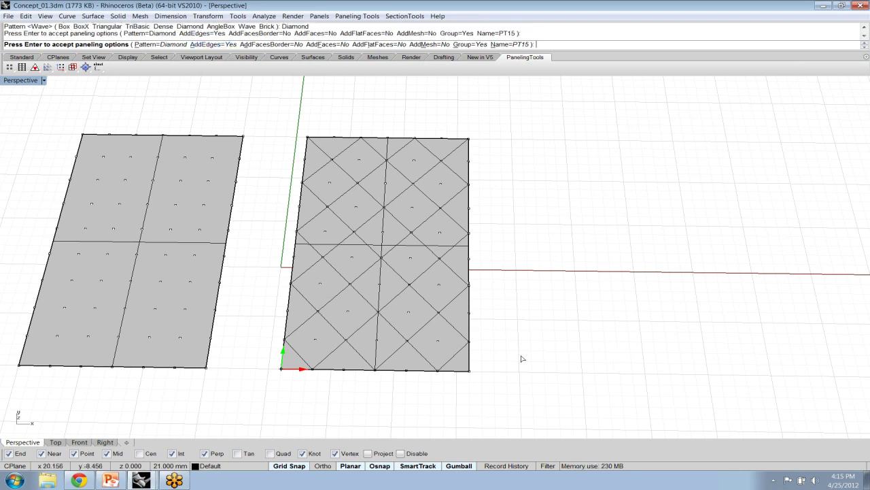
# Step: Generate the Diamond paneling on the duplicated point grid with the current paneling options
pyautogui.press('Return')
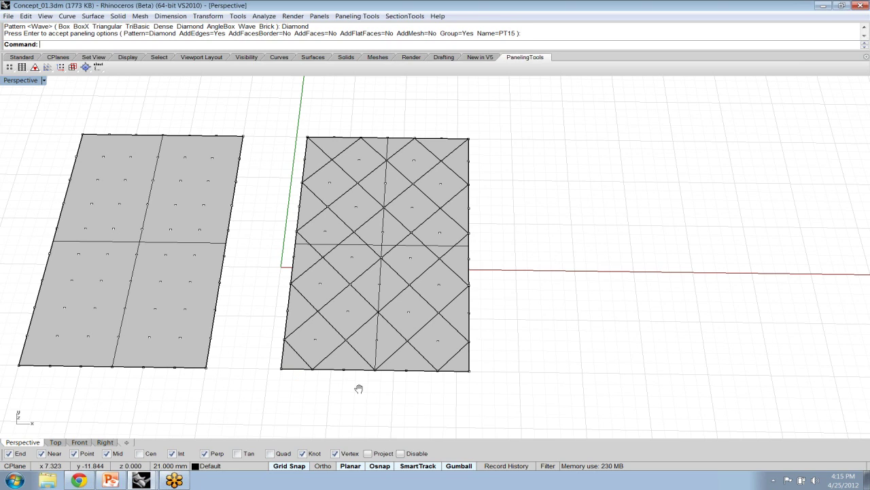
pyautogui.keyDown('shift'); pyautogui.moveTo(358, 388); pyautogui.dragTo(330, 334, button='right'); pyautogui.keyUp('shift')
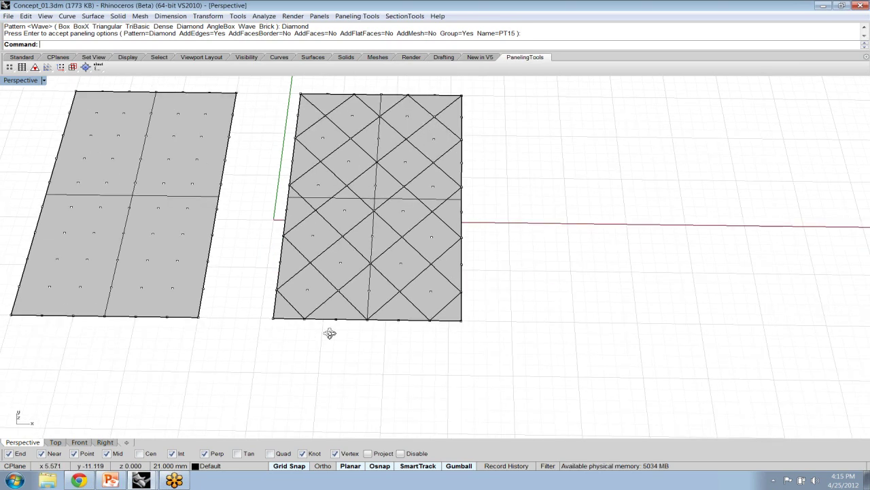
# Step: Duplicate the Diamond-paneled plane with its point grid 24 mm along the positive X direction and delete the copy's paneling curves
pyautogui.scroll(-2, 330, 333)
pyautogui.moveTo(285, 151); pyautogui.dragTo(461, 356)
pyautogui.moveTo(424, 249); pyautogui.dragTo(573, 249)
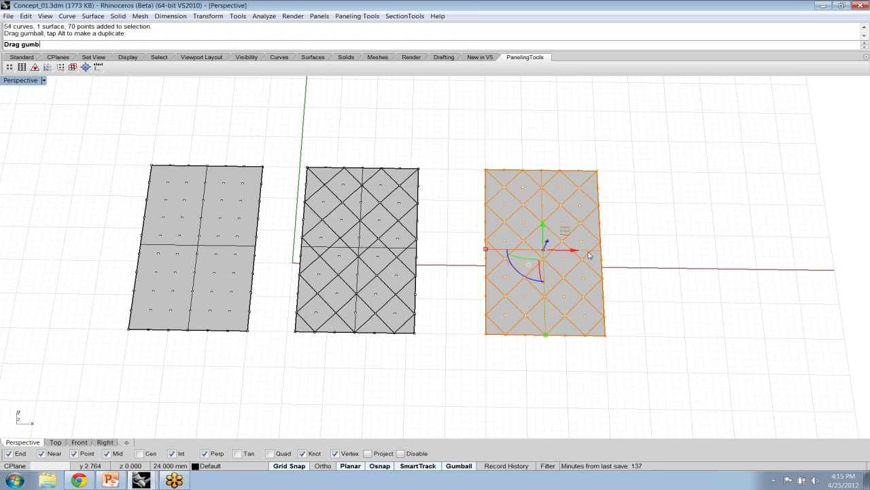
pyautogui.press('Escape')
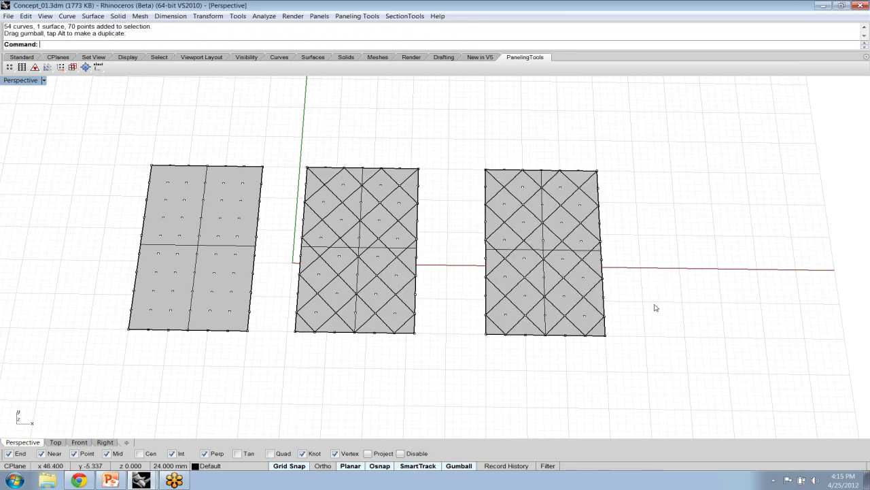
pyautogui.click(552, 305)
pyautogui.press('Delete')
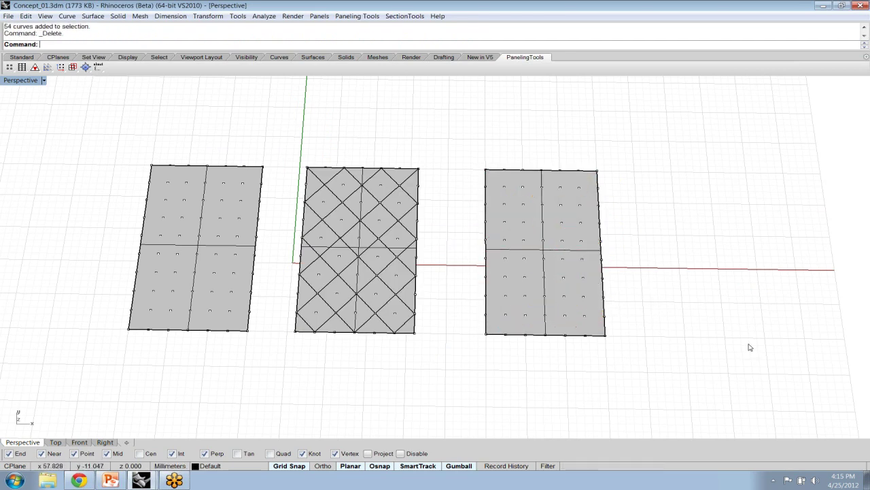
# Step: Draw a wavy degree-3 curve with five control points across the lower part of the new plane copy, extending past both side edges
pyautogui.write('Curve')
pyautogui.press('Return')
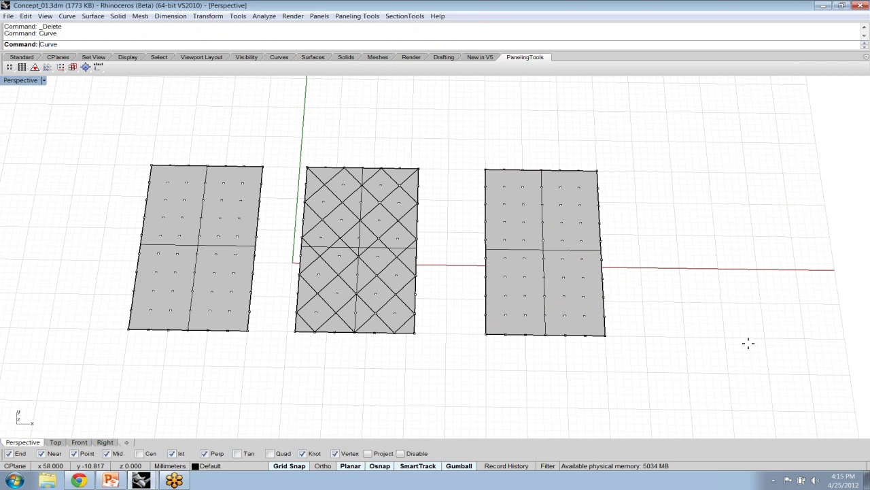
pyautogui.click(439, 305)
pyautogui.click(501, 286)
pyautogui.click(542, 307)
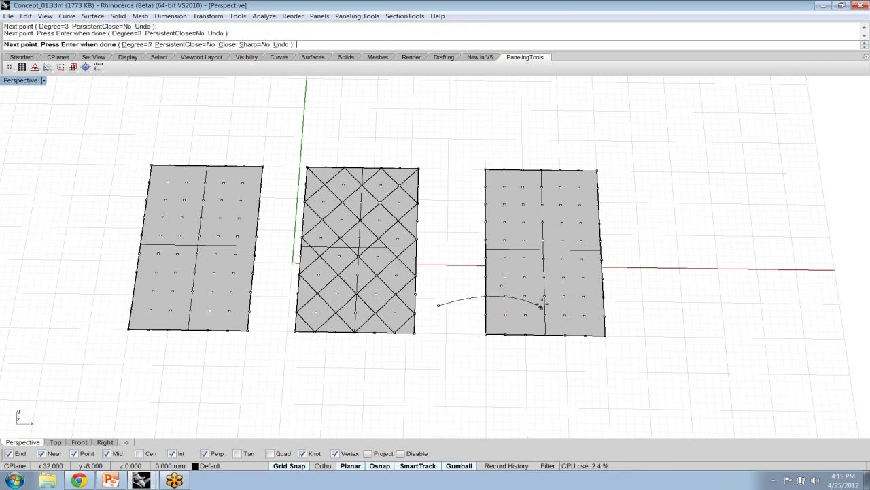
pyautogui.click(611, 287)
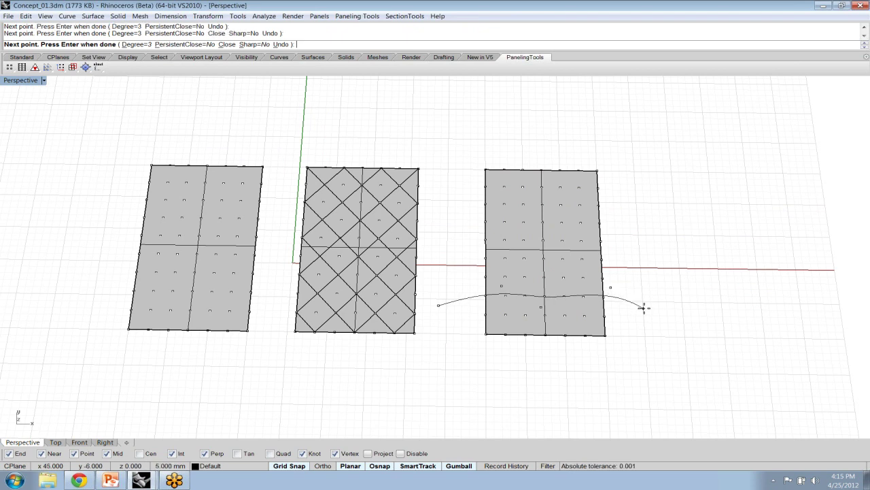
pyautogui.click(643, 307)
pyautogui.press('Return')
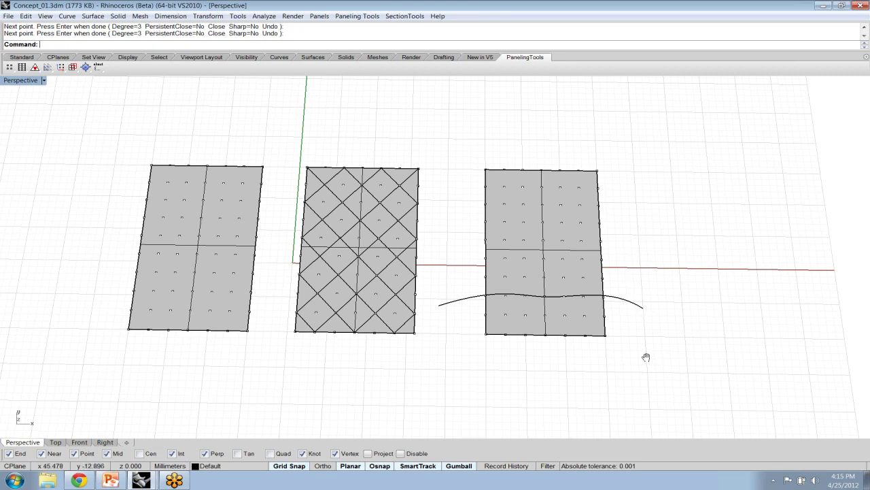
# Step: Start Shuffle Grid on the point grid crossed by the curve, with the distance method set to CurveAttractors
pyautogui.keyDown('shift'); pyautogui.moveTo(646, 357); pyautogui.dragTo(524, 349, button='right'); pyautogui.keyUp('shift')
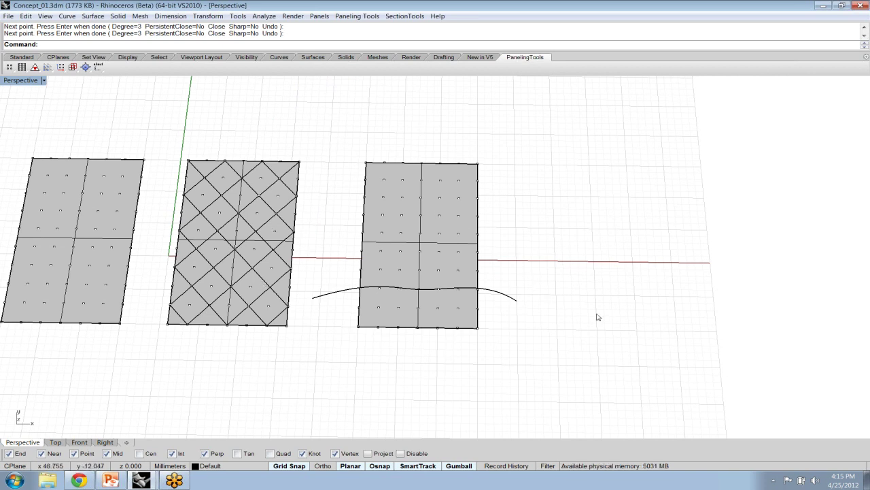
pyautogui.click(364, 17)
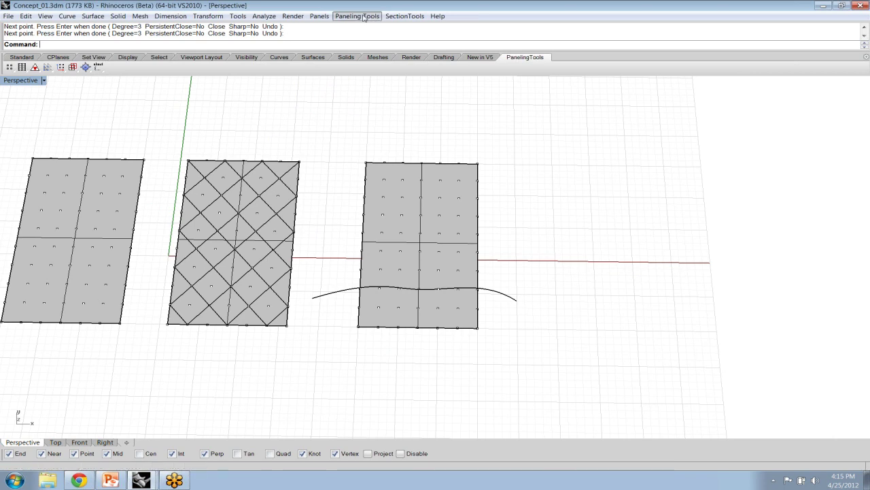
pyautogui.moveTo(394, 75)
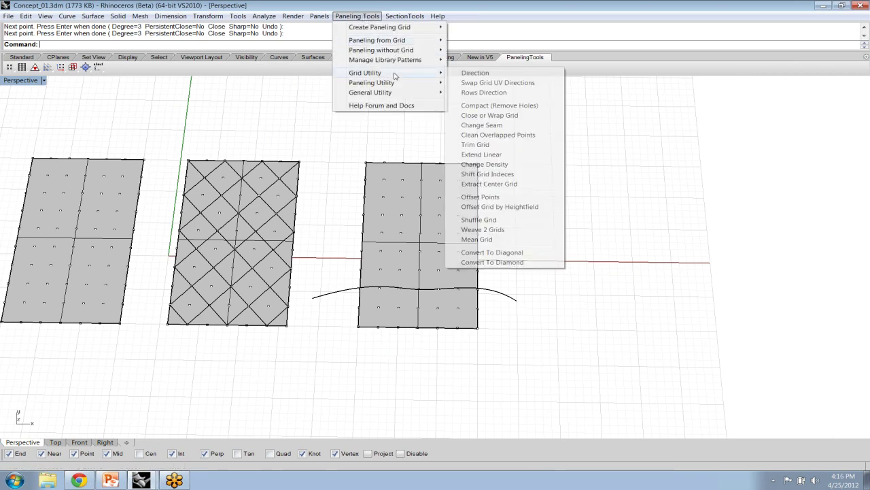
pyautogui.click(499, 221)
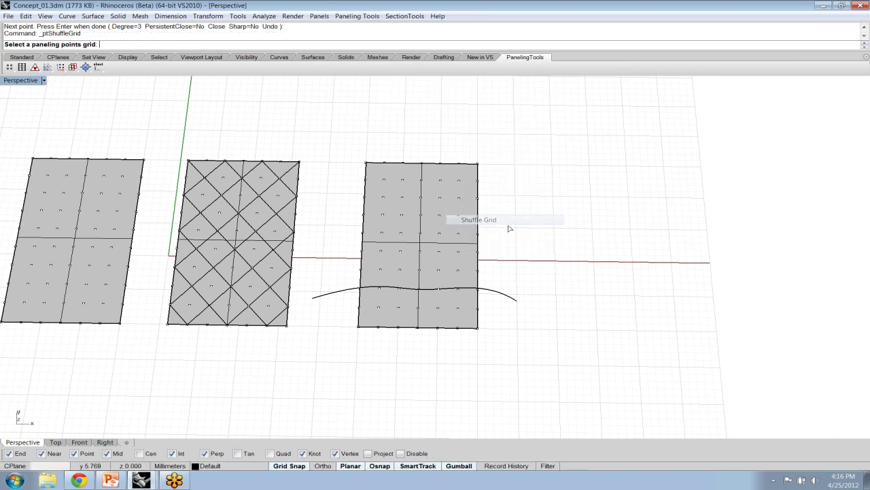
pyautogui.click(382, 269)
pyautogui.press('Return')
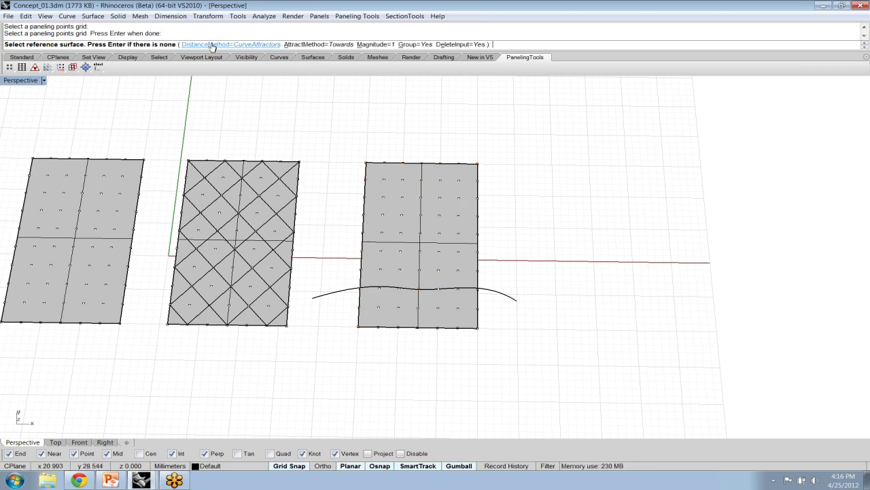
pyautogui.click(255, 46)
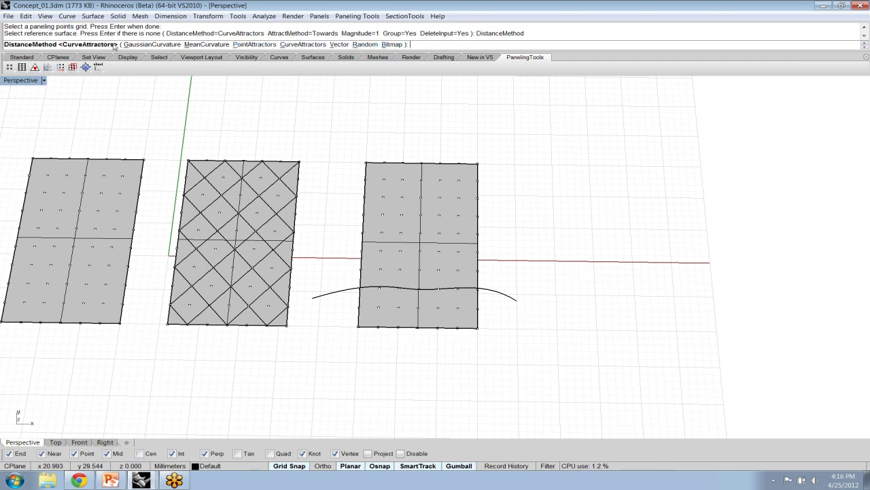
pyautogui.click(303, 45)
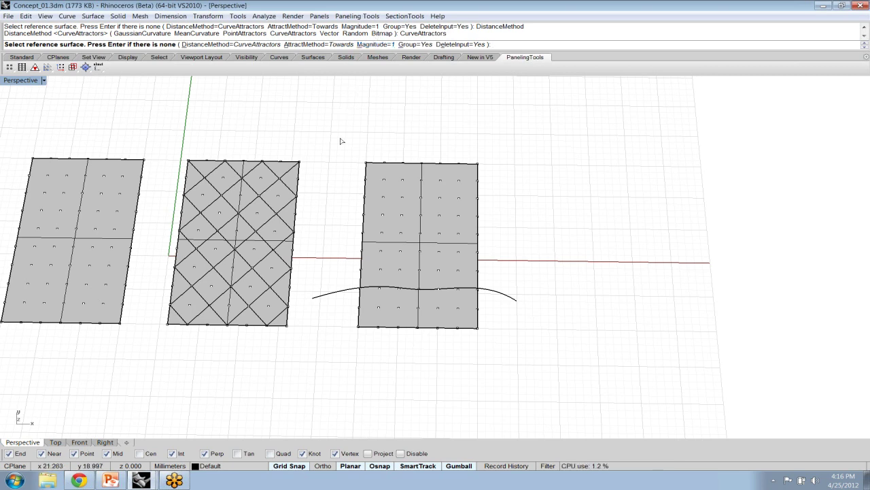
# Step: Shuffle the grid points towards the wavy curve, using the plane as reference surface and the curve as attractor
pyautogui.click(405, 327)
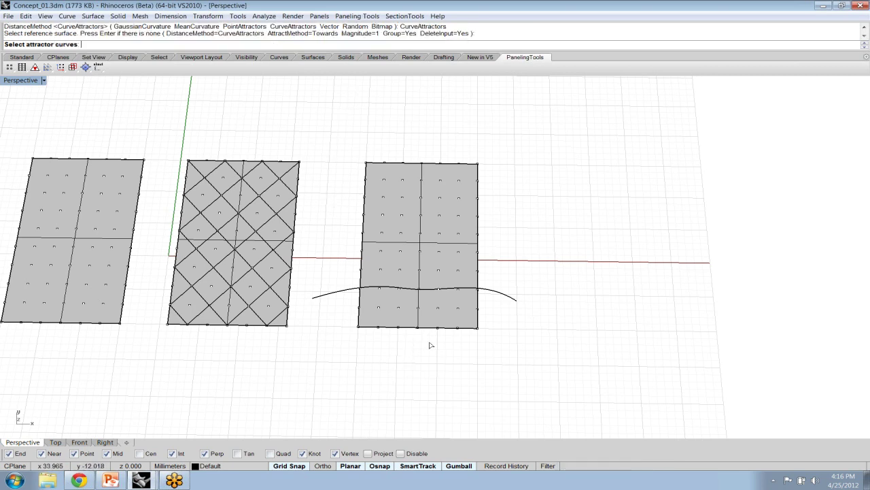
pyautogui.click(373, 288)
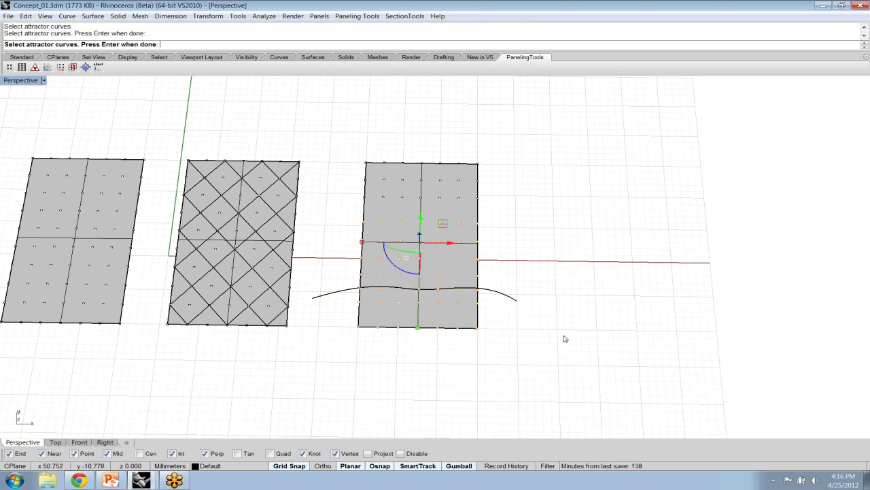
pyautogui.press('Return')
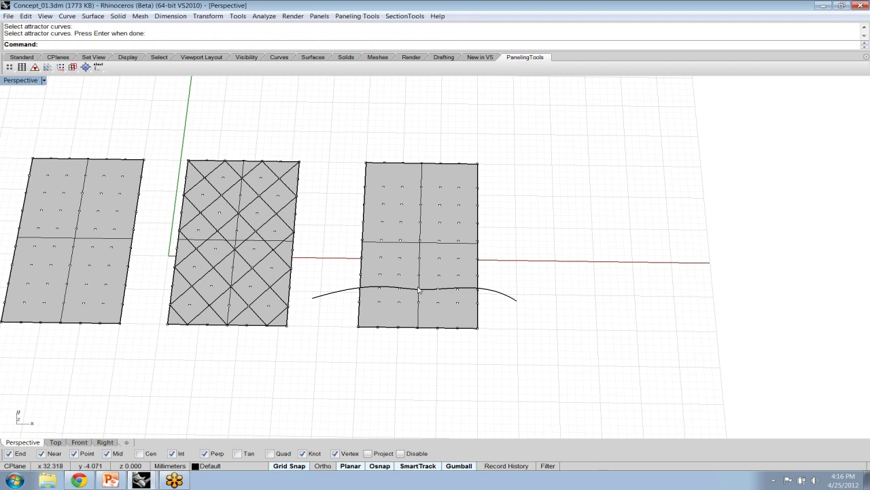
pyautogui.scroll(1, 418, 290)
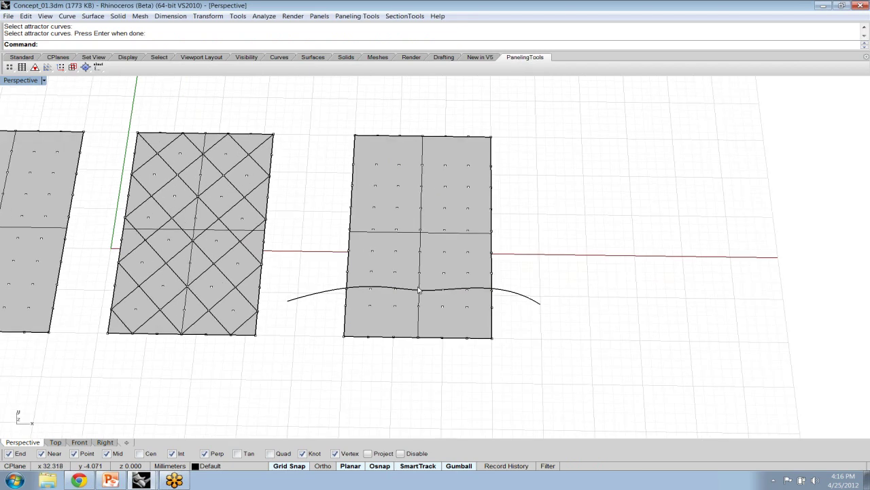
pyautogui.scroll(1, 419, 290)
pyautogui.scroll(-1, 418, 290)
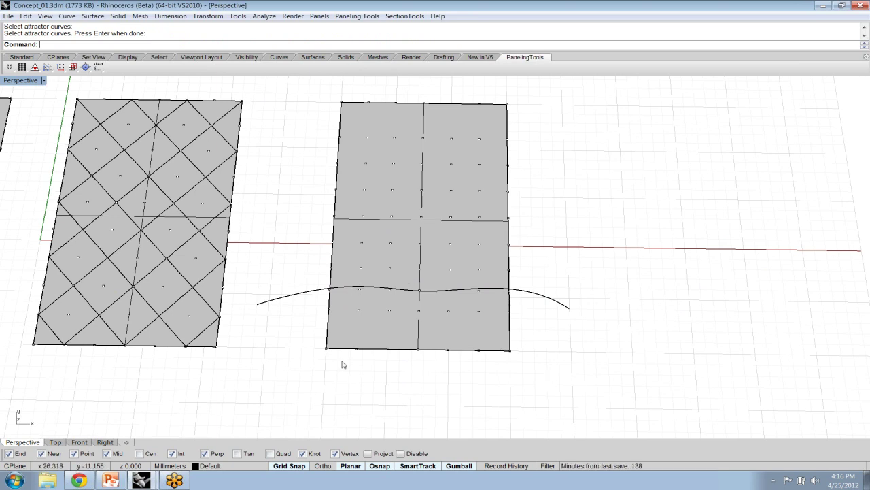
# Step: Apply Panel 2D Grid to the shuffled point grid with the Diamond pattern and no base surface
pyautogui.scroll(-2, 344, 365)
pyautogui.click(357, 16)
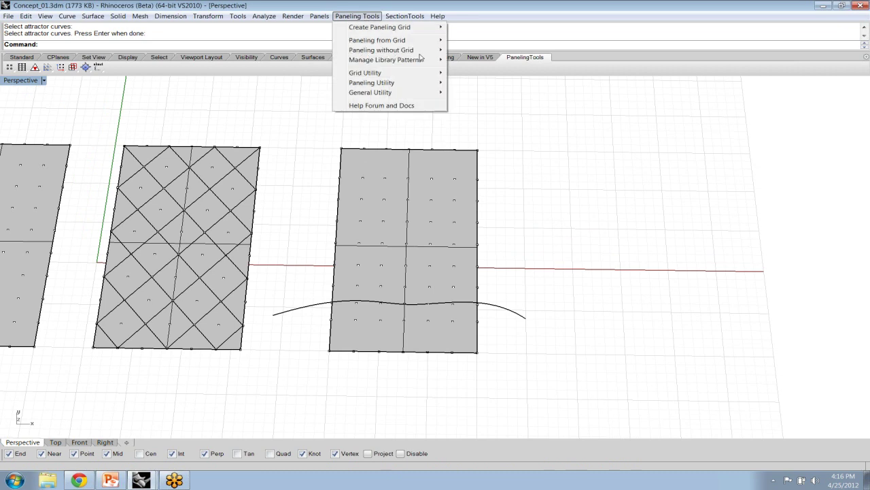
pyautogui.moveTo(430, 42)
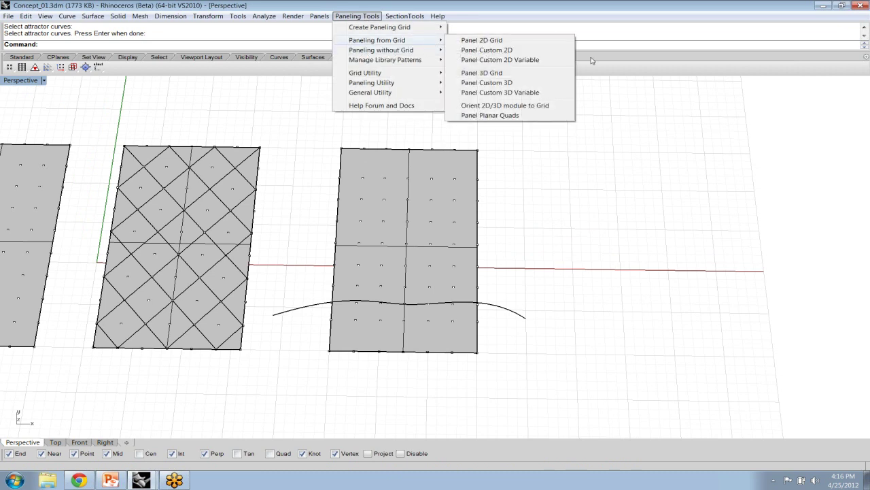
pyautogui.click(521, 42)
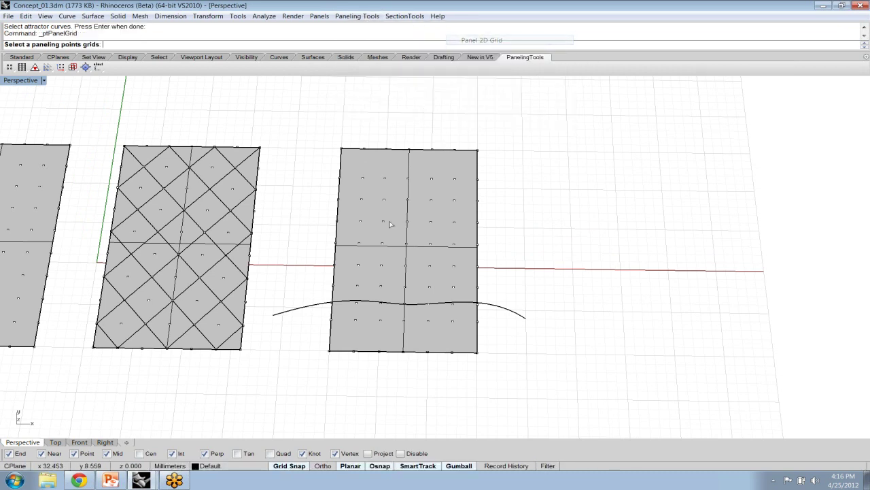
pyautogui.click(360, 246)
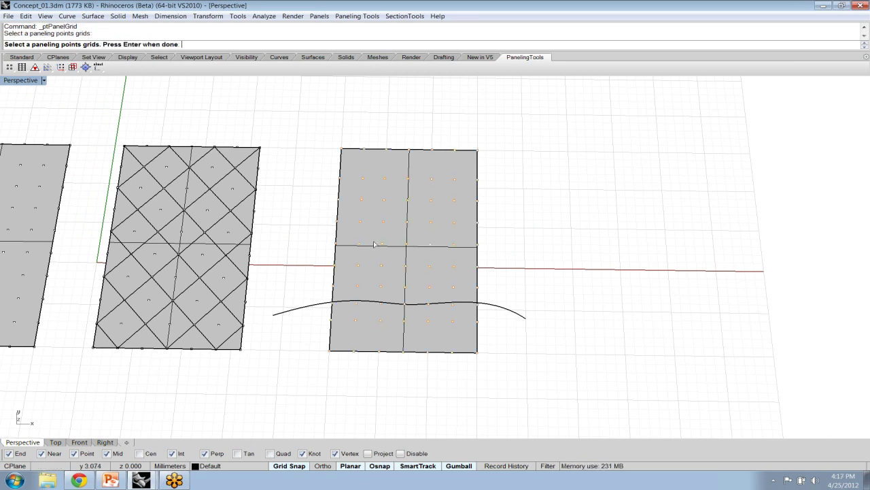
pyautogui.press('Return')
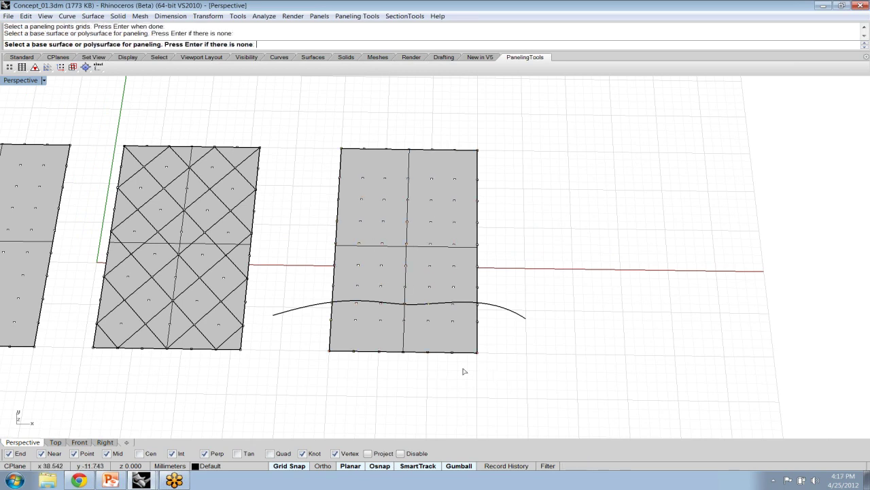
pyautogui.press('Return')
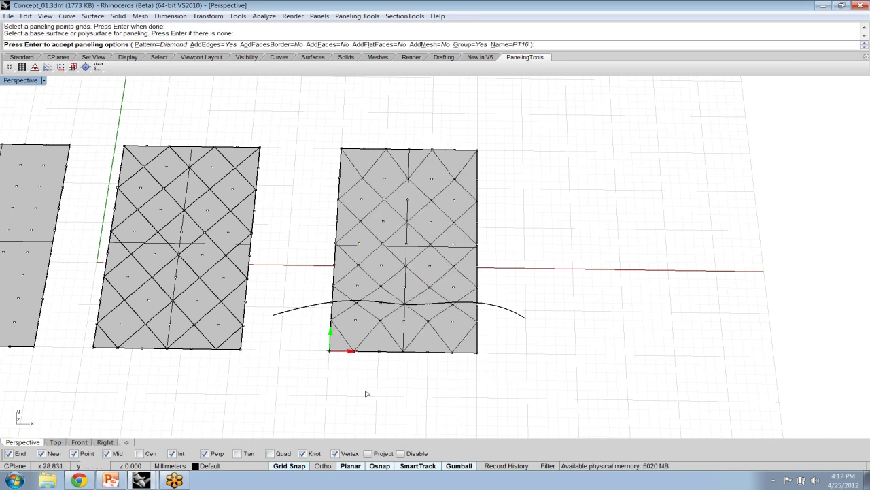
pyautogui.press('Return')
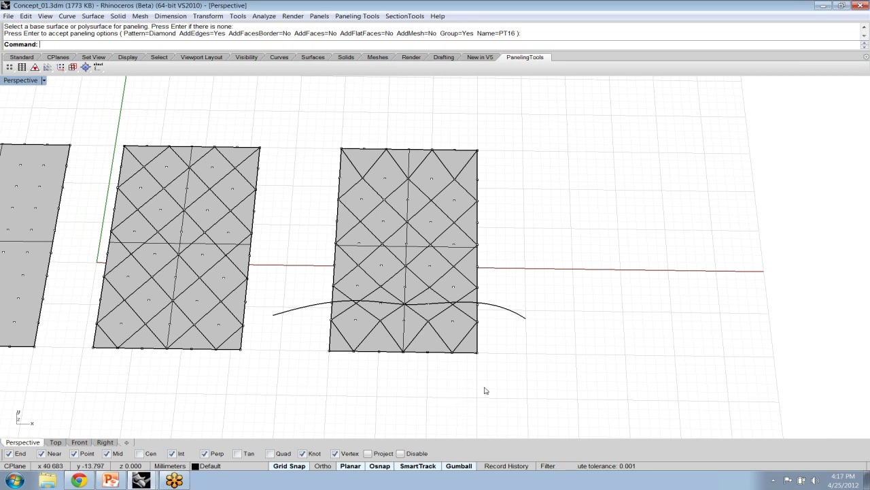
# Step: Duplicate the shuffled plane, grid, paneling and attractor curve 24 mm along the positive X direction, and delete the copy's paneling curves
pyautogui.keyDown('shift'); pyautogui.moveTo(486, 390); pyautogui.dragTo(434, 367, button='right'); pyautogui.keyUp('shift')
pyautogui.moveTo(521, 351); pyautogui.dragTo(521, 351)
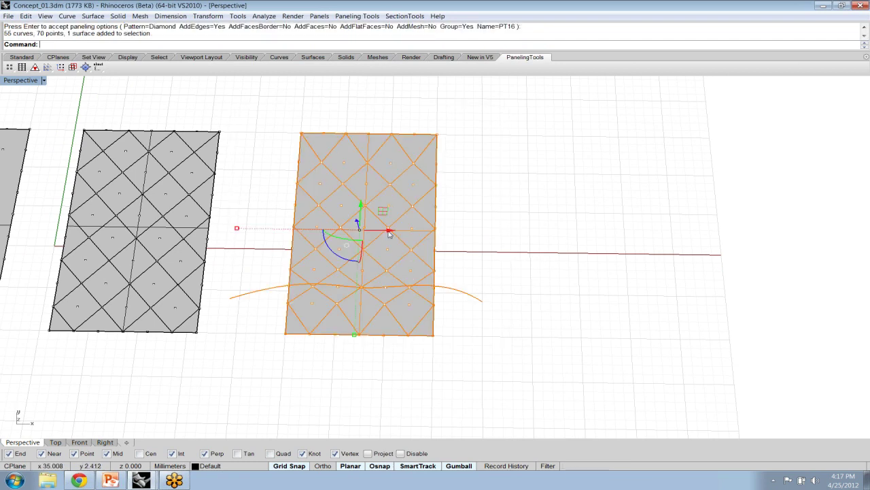
pyautogui.moveTo(430, 238)
pyautogui.mouseDown()
pyautogui.moveTo(640, 238)
pyautogui.moveTo(614, 233)
pyautogui.mouseUp()
pyautogui.click(707, 251)
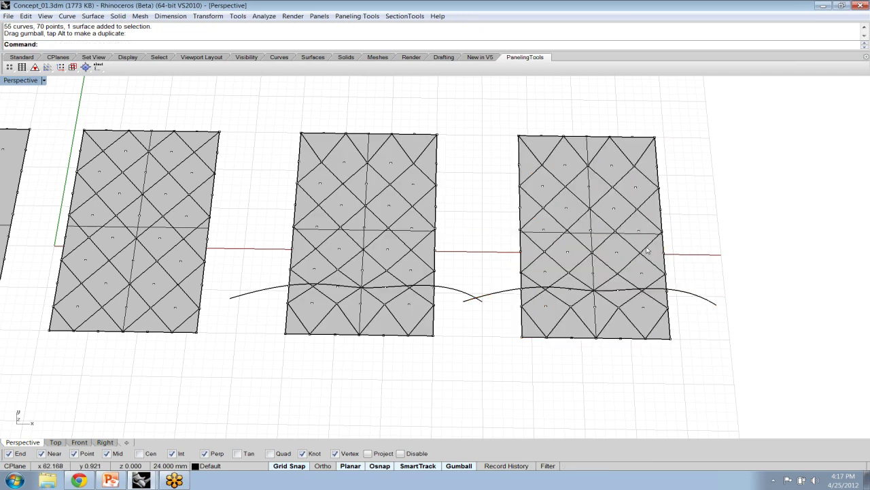
pyautogui.click(647, 248)
pyautogui.press('Delete')
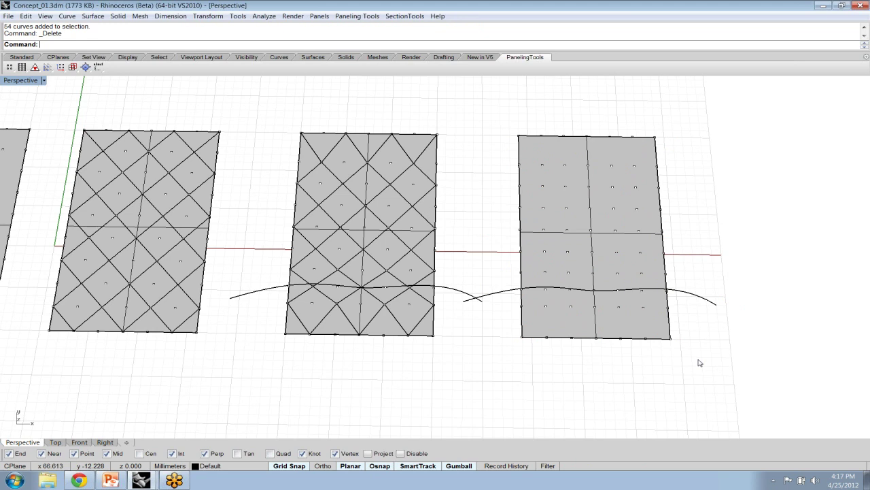
# Step: Draw a small square with the Rectangle command just below the newest plane copy
pyautogui.keyDown('shift'); pyautogui.moveTo(700, 363); pyautogui.dragTo(560, 347, button='right'); pyautogui.keyUp('shift')
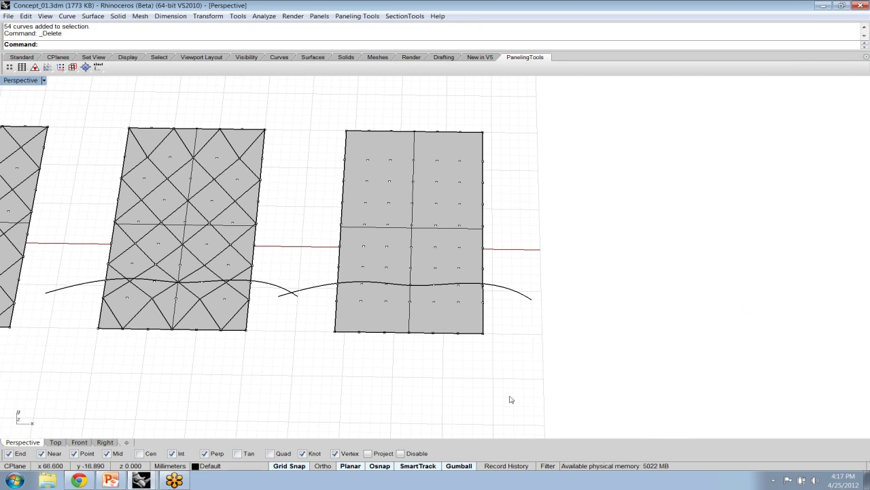
pyautogui.write('Rectangle')
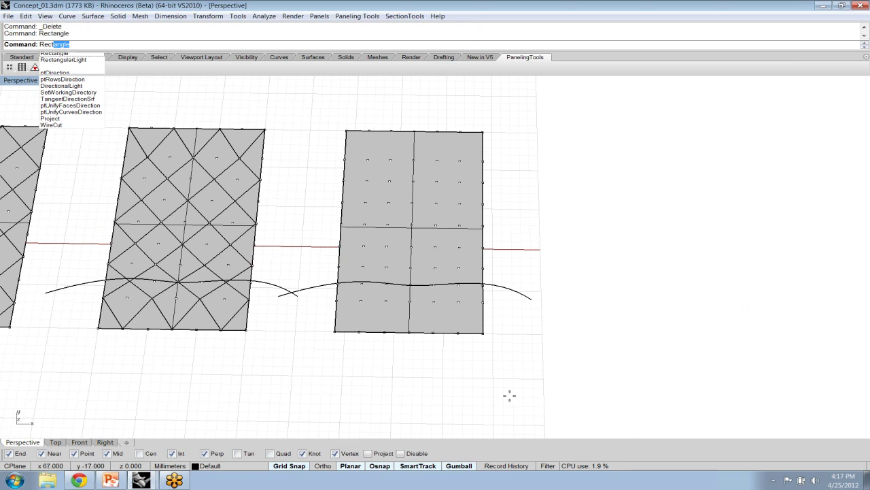
pyautogui.press('Return')
pyautogui.click(352, 368)
pyautogui.click(383, 394)
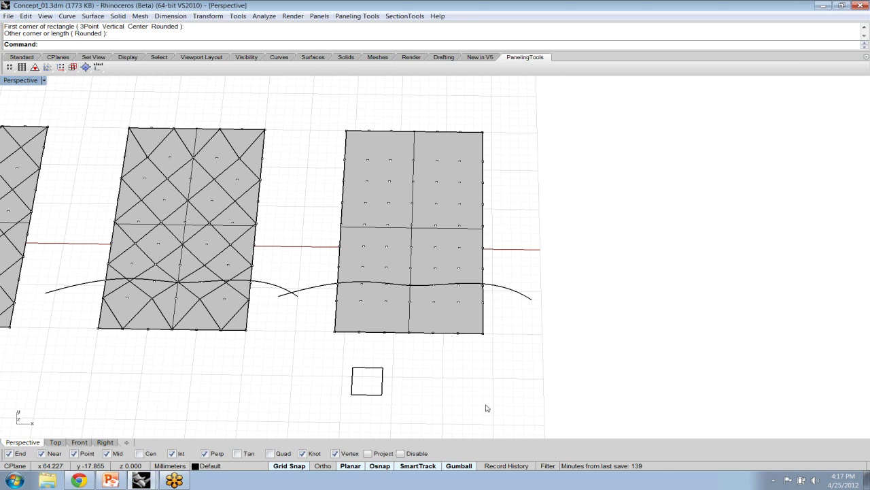
# Step: Draw two diagonal lines connecting the opposite corners of the small square below the newest plane
pyautogui.write('Line')
pyautogui.press('Return')
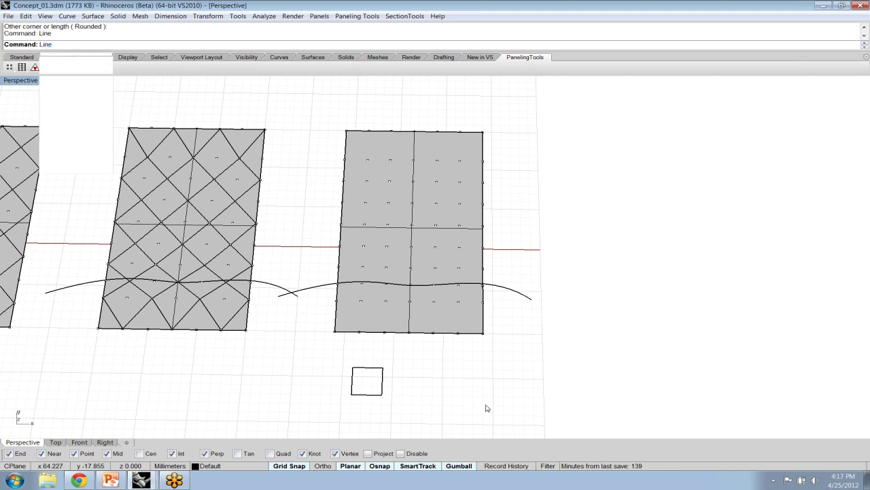
pyautogui.click(352, 368)
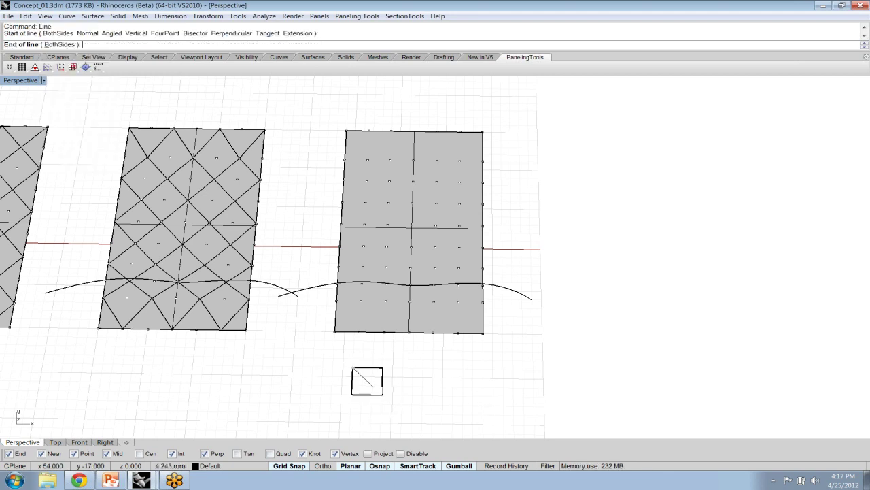
pyautogui.click(381, 393)
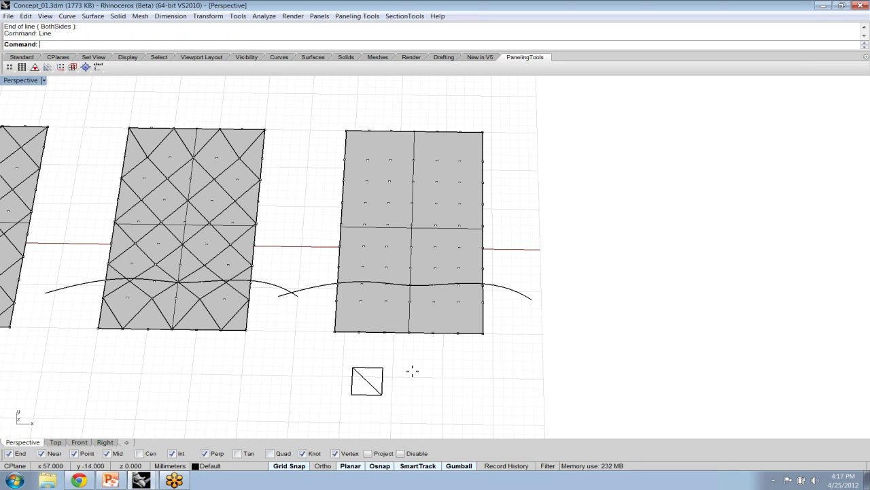
pyautogui.press('Return')
pyautogui.click(382, 368)
pyautogui.click(352, 393)
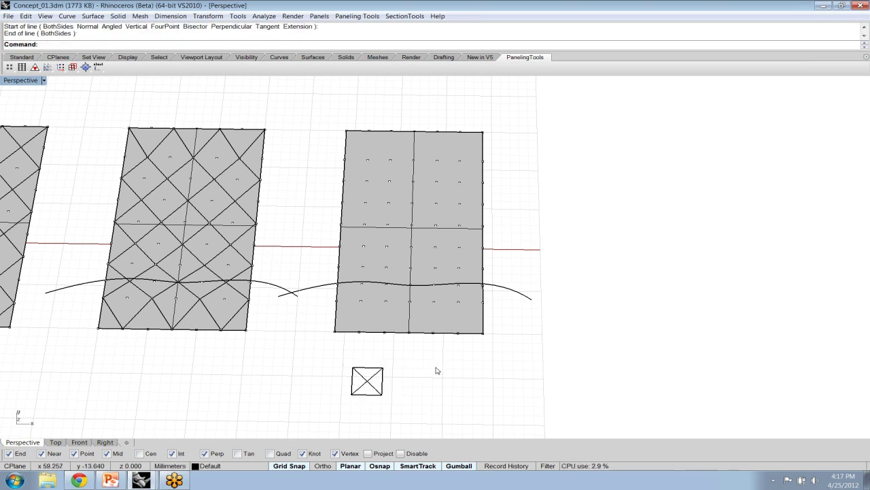
# Step: Apply Panel Custom 2D to the newest point grid using the square's two diagonals as custom curves, with no base surface and default options
pyautogui.click(372, 17)
pyautogui.moveTo(405, 41)
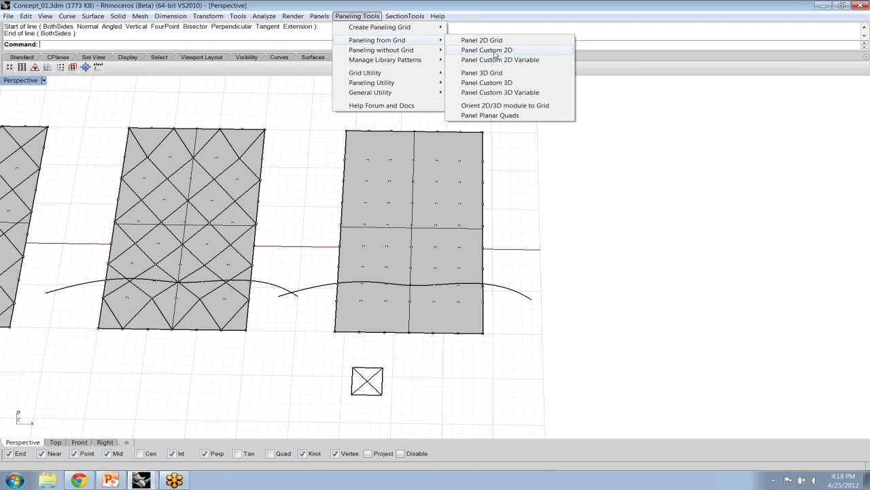
pyautogui.click(487, 50)
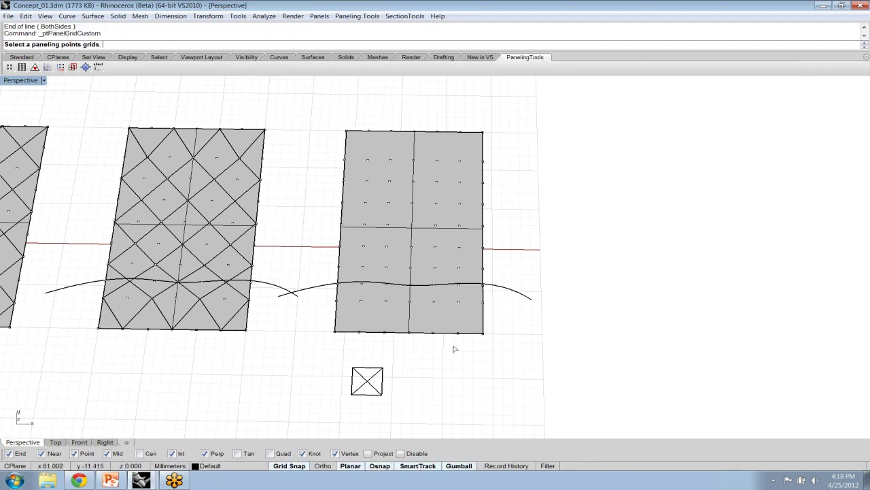
pyautogui.click(387, 302)
pyautogui.click(387, 303)
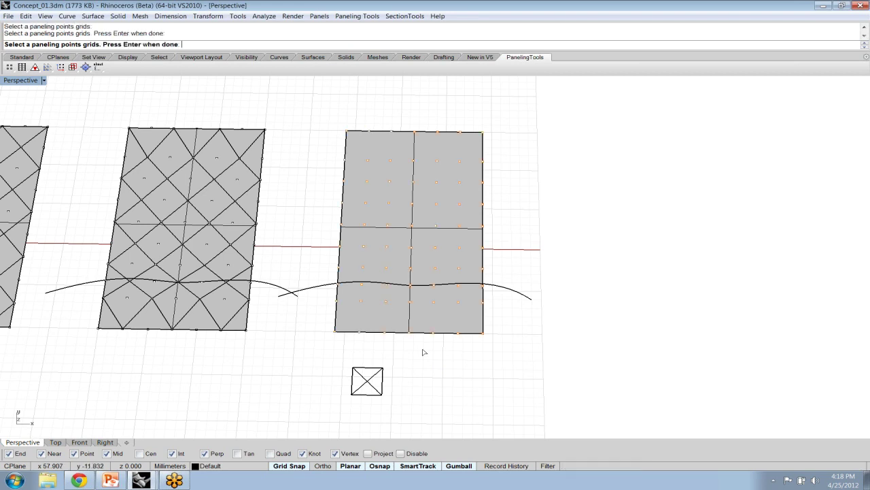
pyautogui.press('Return')
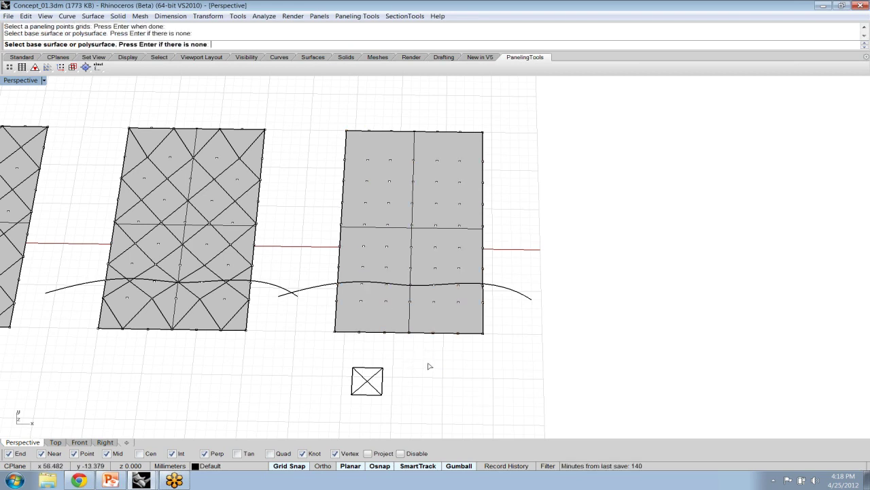
pyautogui.press('Return')
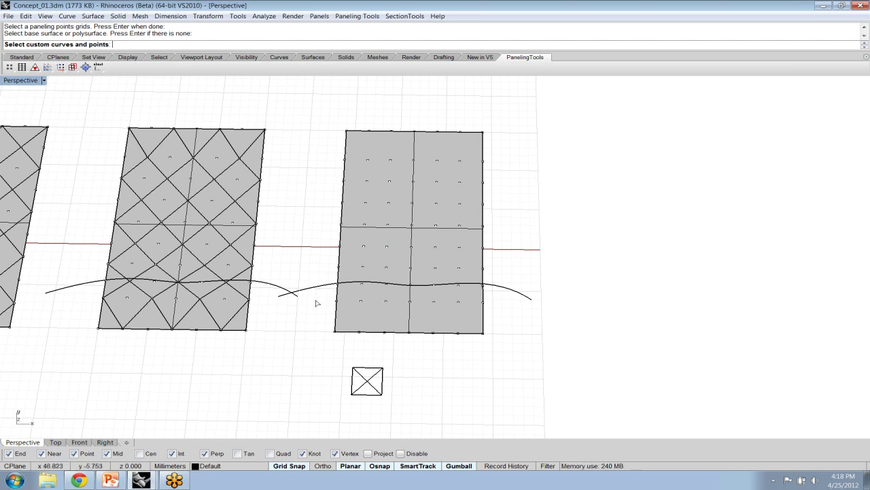
pyautogui.click(366, 385)
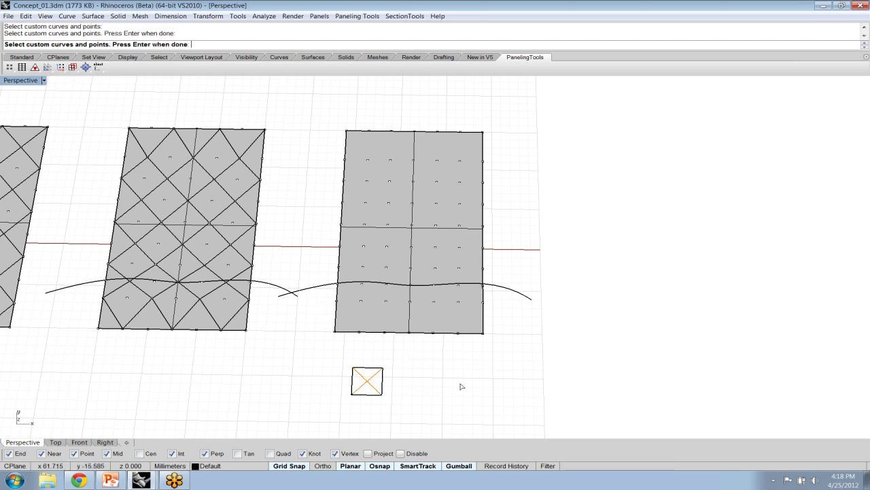
pyautogui.press('Return')
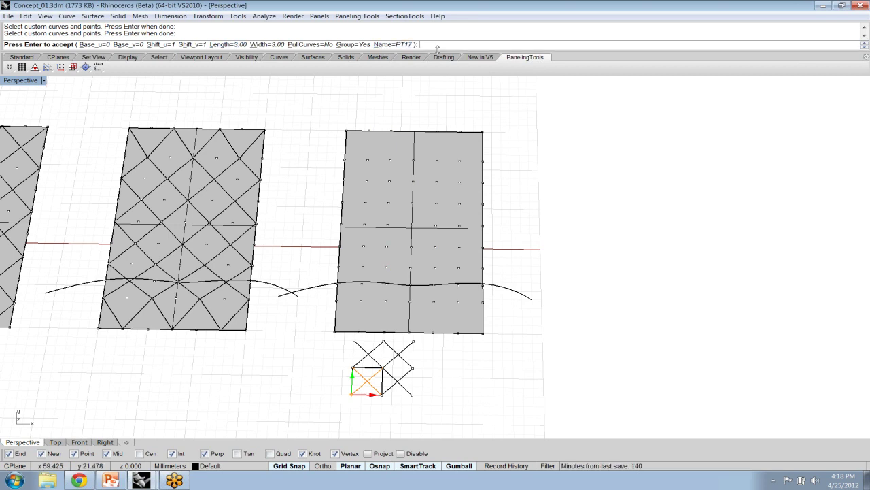
pyautogui.press('Return')
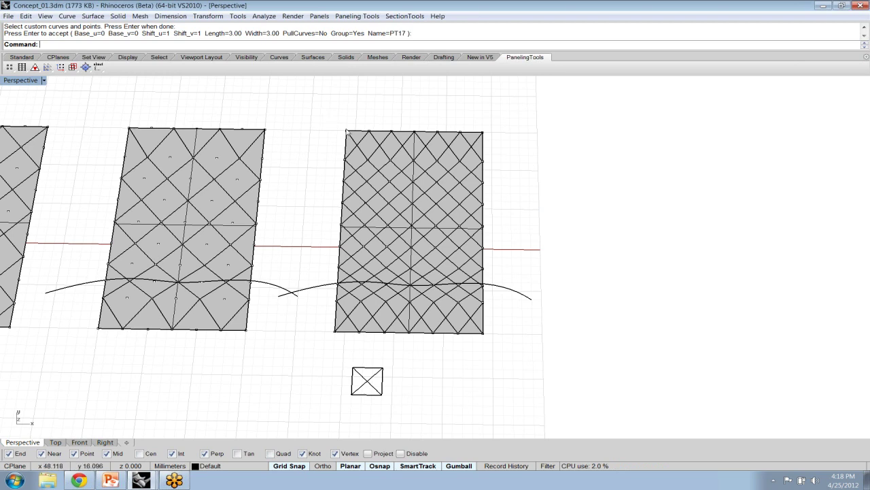
# Step: Duplicate the newly paneled plane, grid, attractor curve and square module 24 mm along positive X, and delete the copy's paneling curves
pyautogui.moveTo(497, 109); pyautogui.dragTo(313, 420)
pyautogui.moveTo(436, 257)
pyautogui.mouseDown()
pyautogui.moveTo(591, 248)
pyautogui.moveTo(676, 257)
pyautogui.mouseUp()
pyautogui.press('Escape')
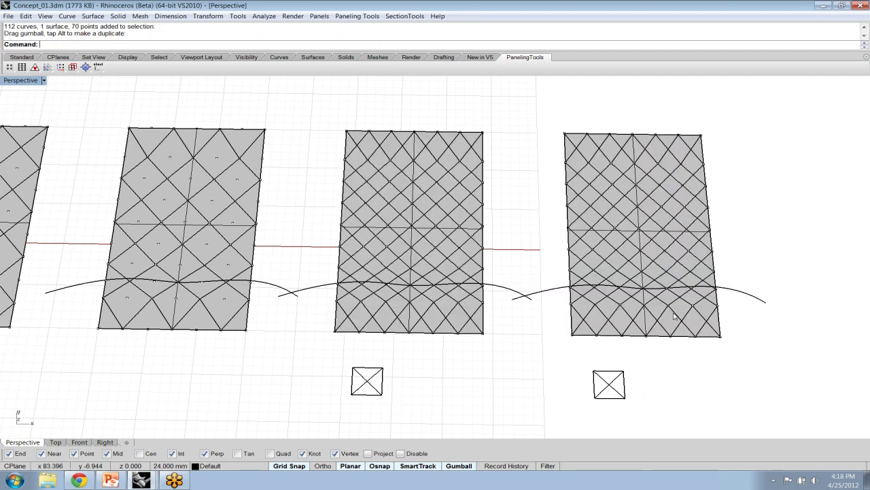
pyautogui.click(674, 315)
pyautogui.press('Delete')
pyautogui.moveTo(701, 383); pyautogui.dragTo(494, 380, button='right')
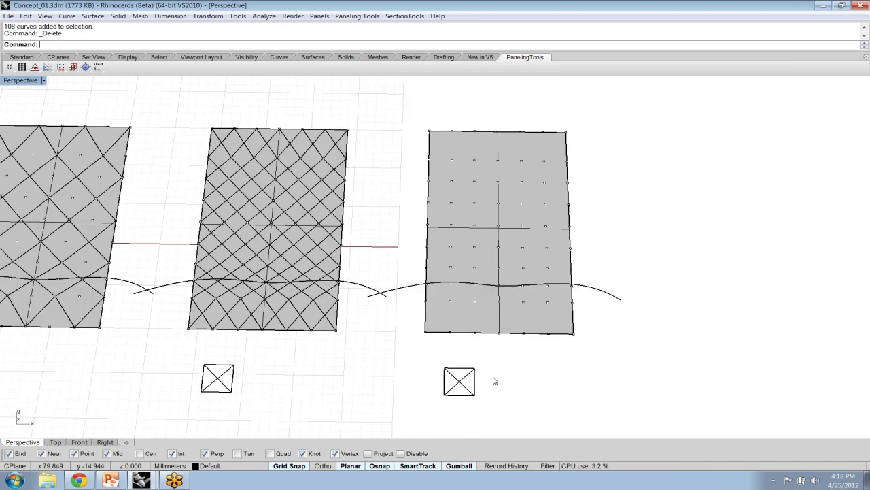
# Step: Draw a closed diamond polyline through the edge midpoints of the copied square module
pyautogui.write('Poly')
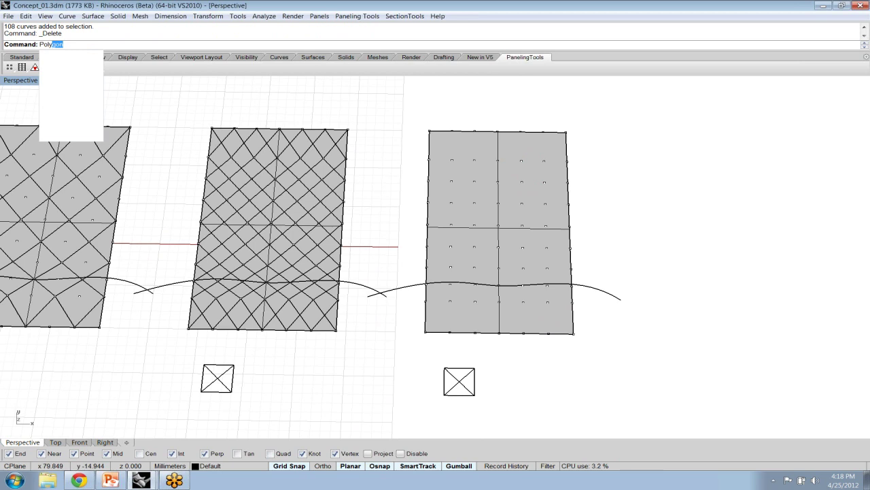
pyautogui.write('line')
pyautogui.press('Return')
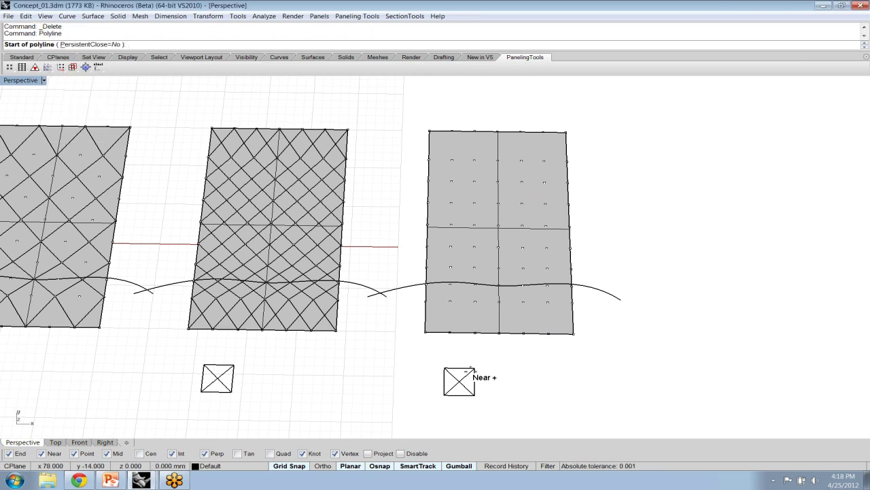
pyautogui.scroll(2, 472, 371)
pyautogui.click(427, 373)
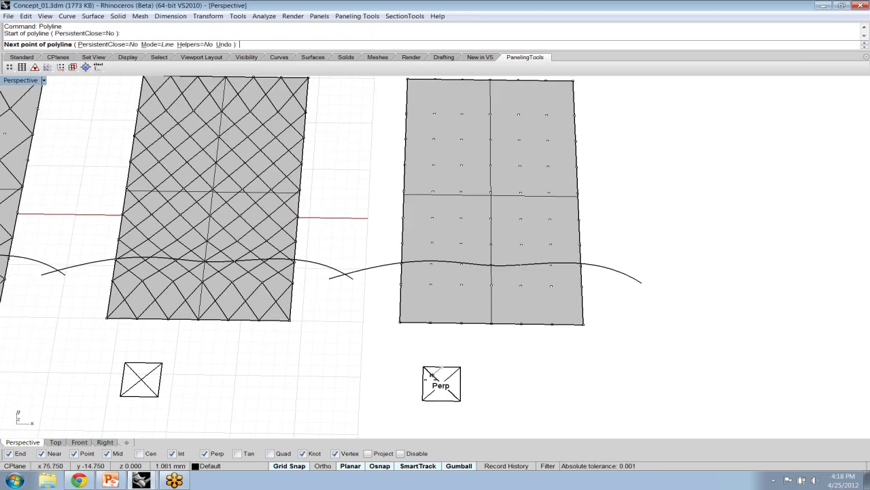
pyautogui.click(419, 382)
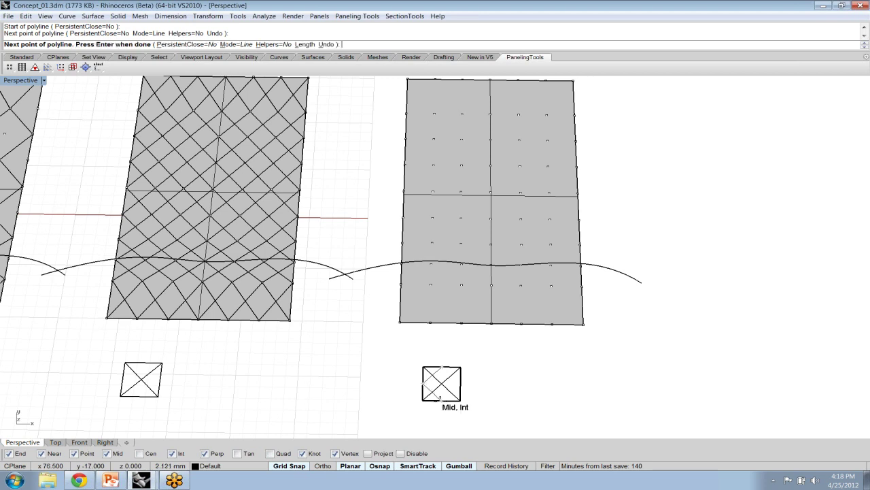
pyautogui.click(440, 399)
pyautogui.click(460, 384)
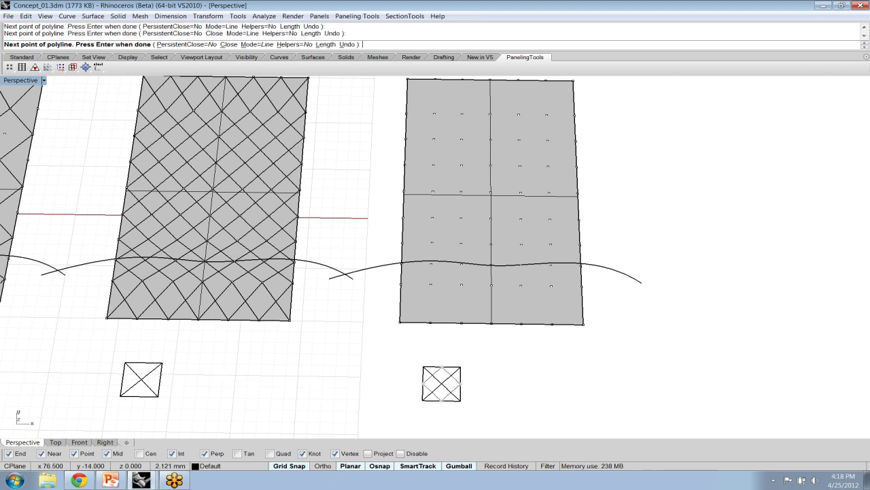
pyautogui.click(442, 368)
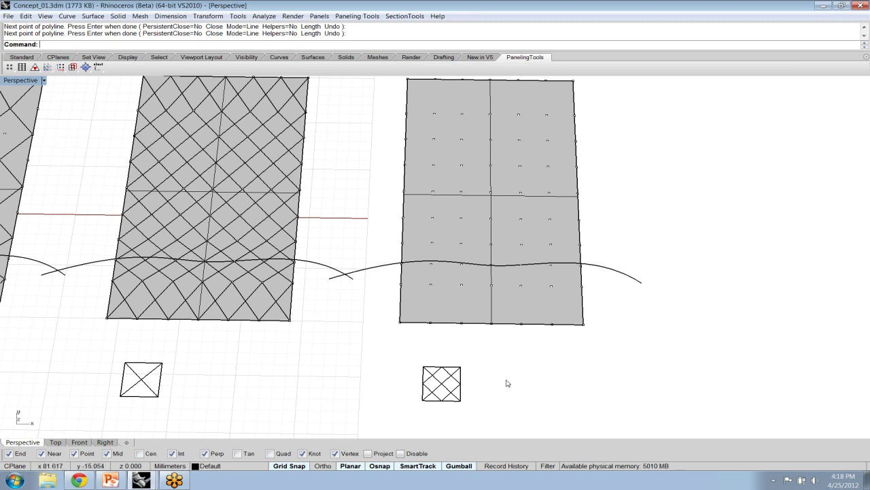
# Step: Apply Panel Custom 2D to the empty point grid using the module's diagonals and diamond, with no base surface and default options
pyautogui.scroll(-2, 507, 383)
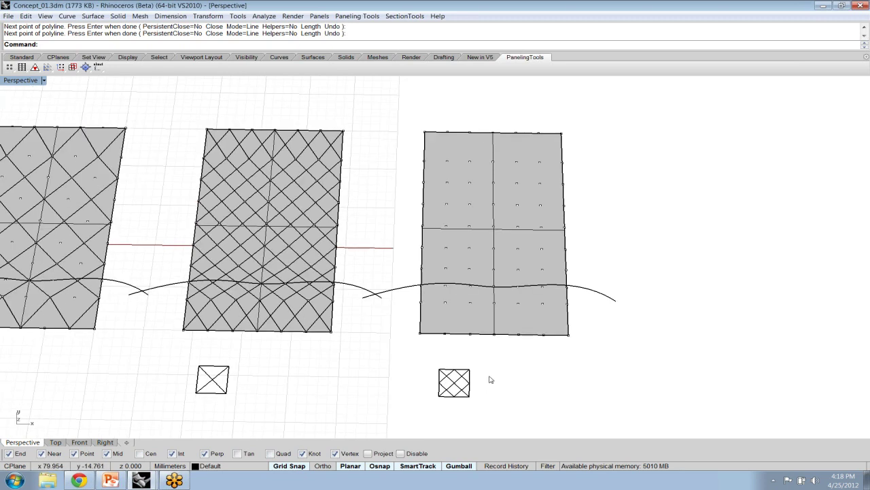
pyautogui.click(352, 17)
pyautogui.moveTo(383, 39)
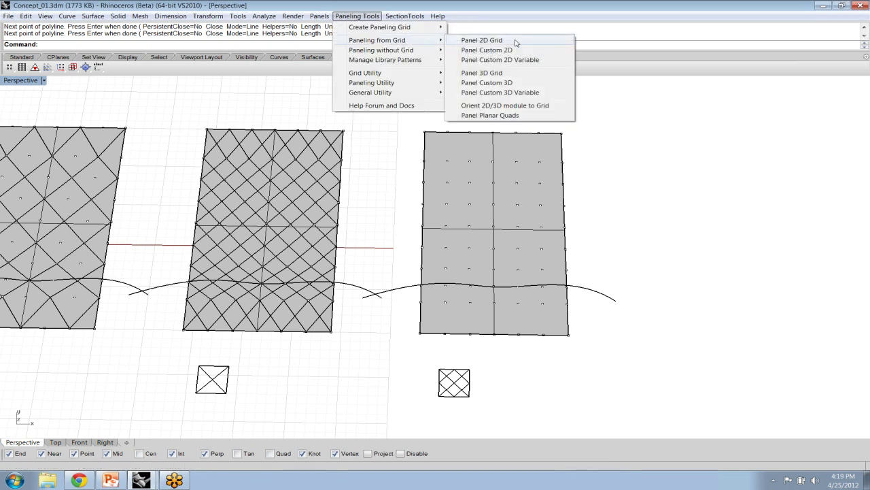
pyautogui.click(496, 50)
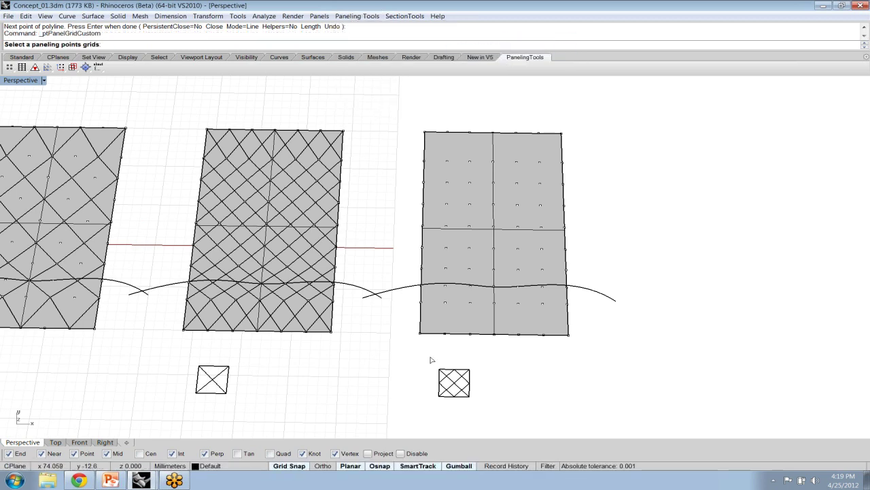
pyautogui.click(443, 304)
pyautogui.press('Return')
pyautogui.press('Return')
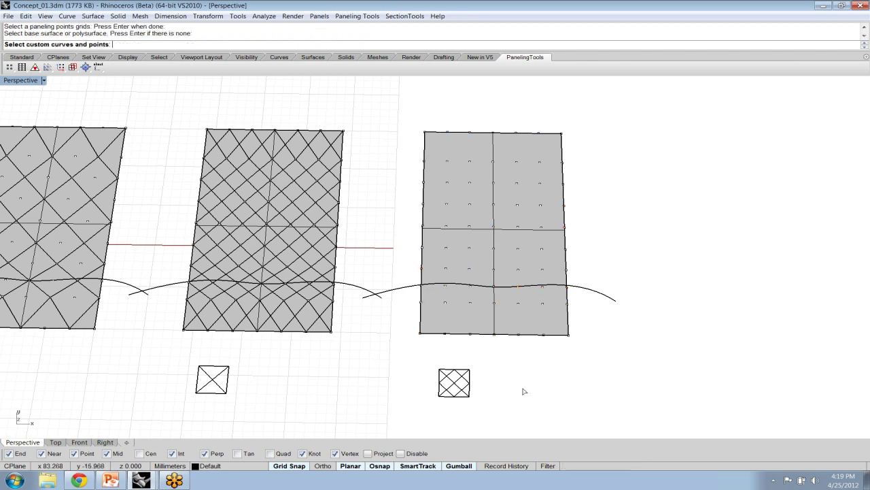
pyautogui.moveTo(427, 359); pyautogui.dragTo(476, 403)
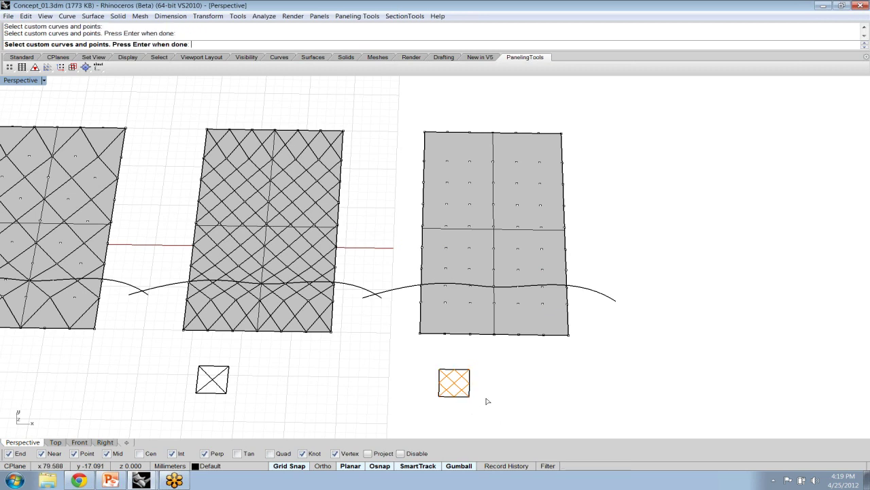
pyautogui.press('Return')
pyautogui.press('Return')
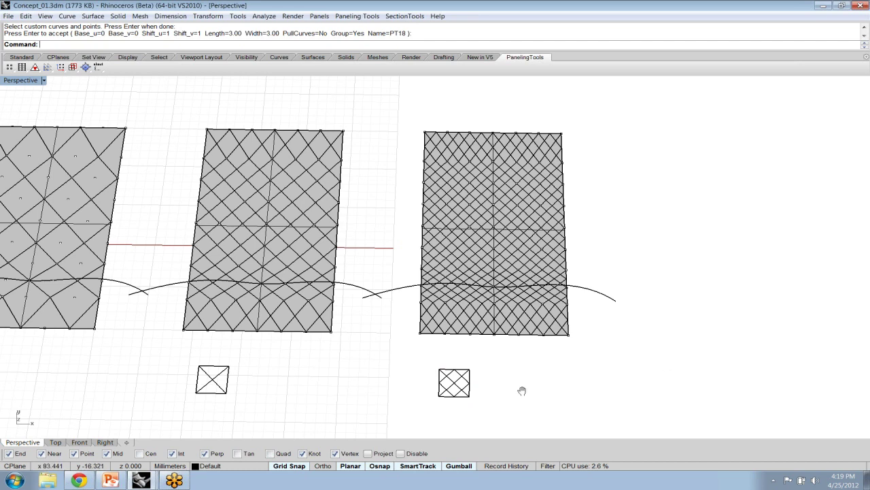
# Step: Duplicate the diamond-and-diagonal paneled plane with its grid, attractor and module 29 mm along positive X, and delete the copy's paneling curves
pyautogui.keyDown('shift'); pyautogui.moveTo(522, 391); pyautogui.dragTo(439, 379, button='right'); pyautogui.keyUp('shift')
pyautogui.moveTo(501, 107); pyautogui.dragTo(312, 407)
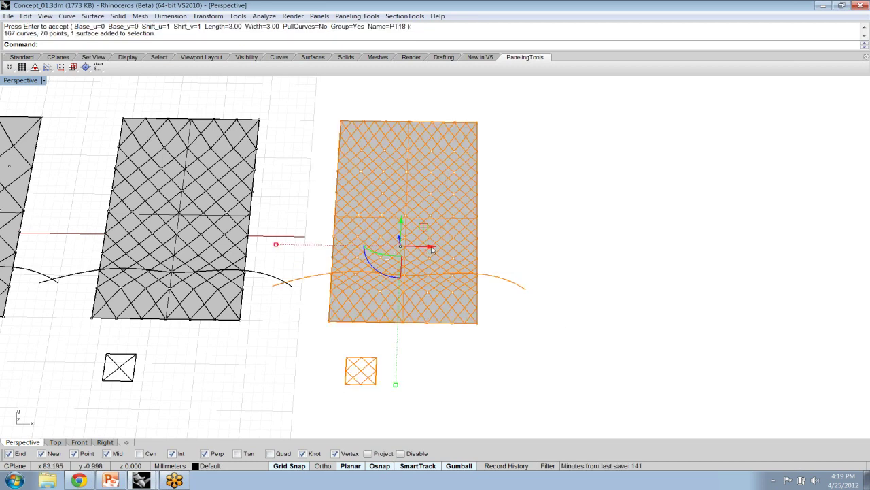
pyautogui.press('alt')
pyautogui.moveTo(432, 249); pyautogui.dragTo(708, 240)
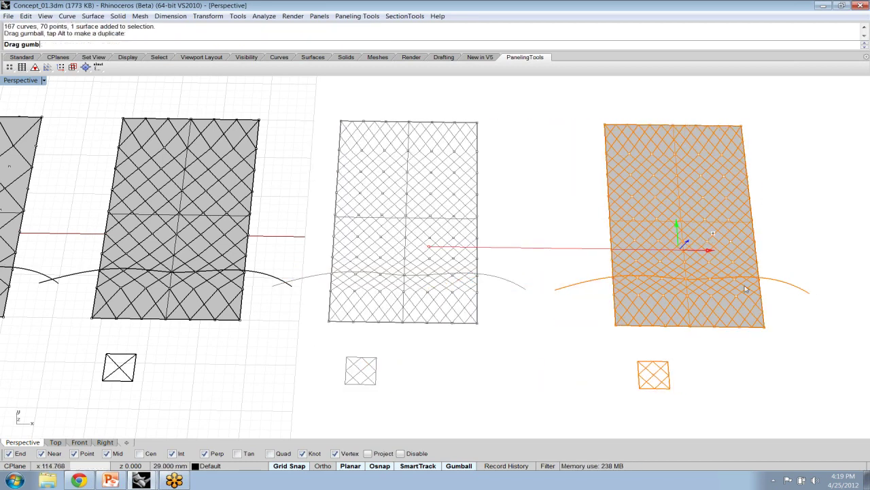
pyautogui.keyDown('shift'); pyautogui.moveTo(714, 375); pyautogui.dragTo(567, 359, button='right'); pyautogui.keyUp('shift')
pyautogui.scroll(8, 536, 363)
pyautogui.press('Escape')
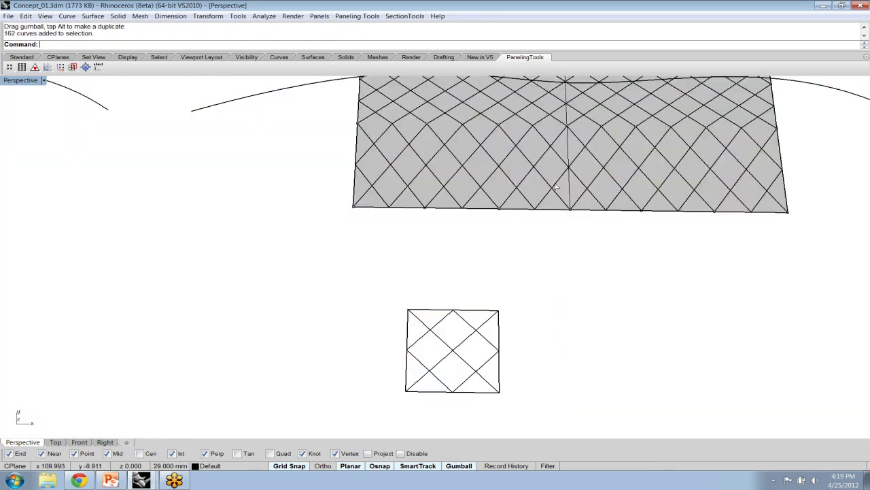
pyautogui.click(555, 185)
pyautogui.press('Delete')
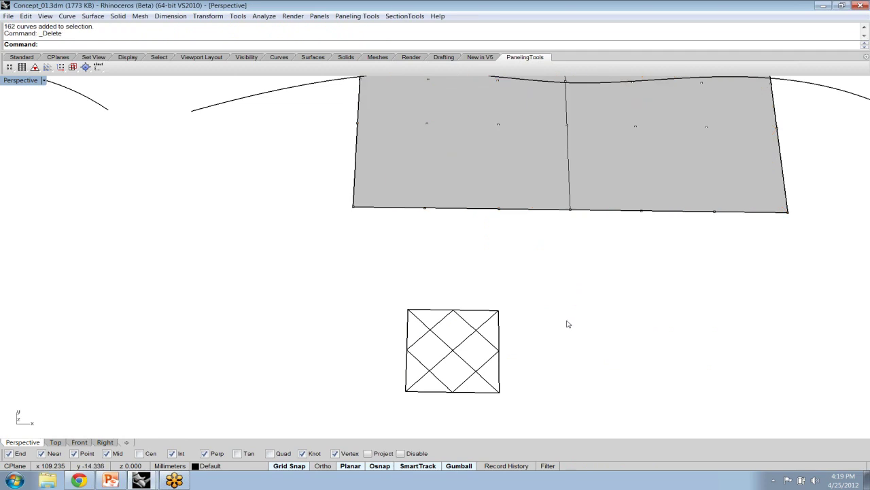
# Step: With grid snap off, draw a closed chevron polyline through the module's top, left and bottom edge midpoints and a point just inside the left edge
pyautogui.write('Polyline')
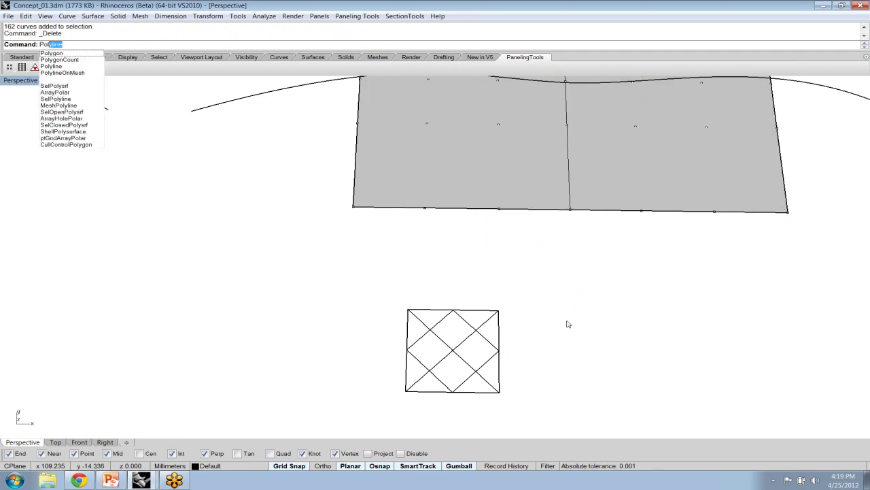
pyautogui.press('Return')
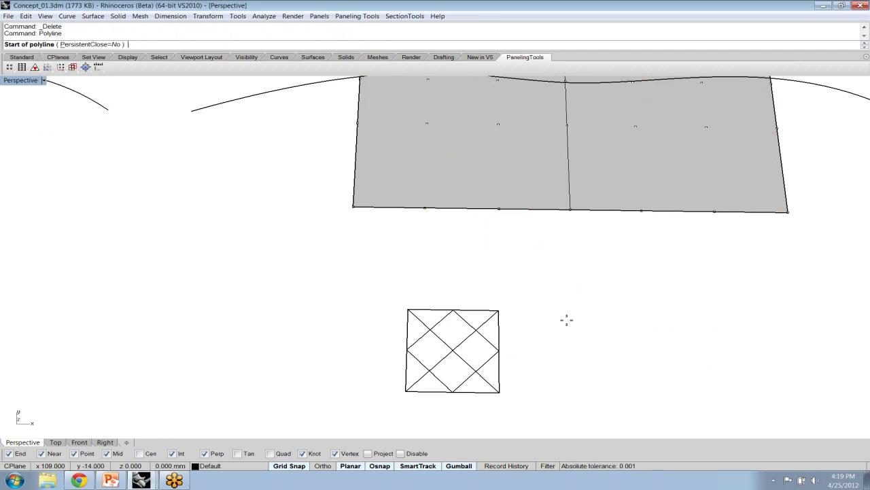
pyautogui.click(289, 466)
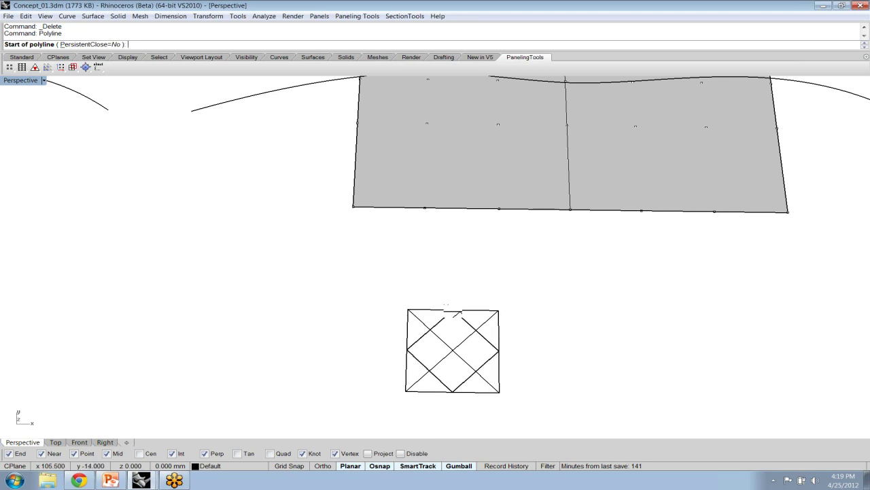
pyautogui.click(453, 310)
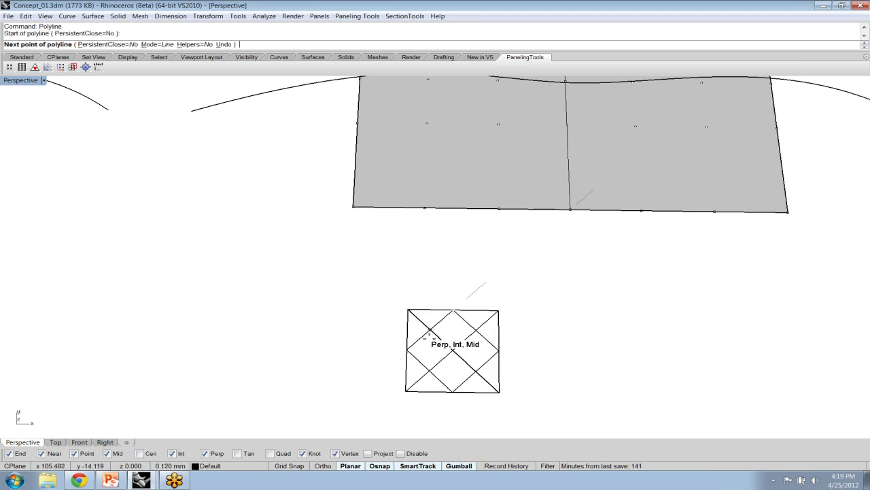
pyautogui.click(400, 357)
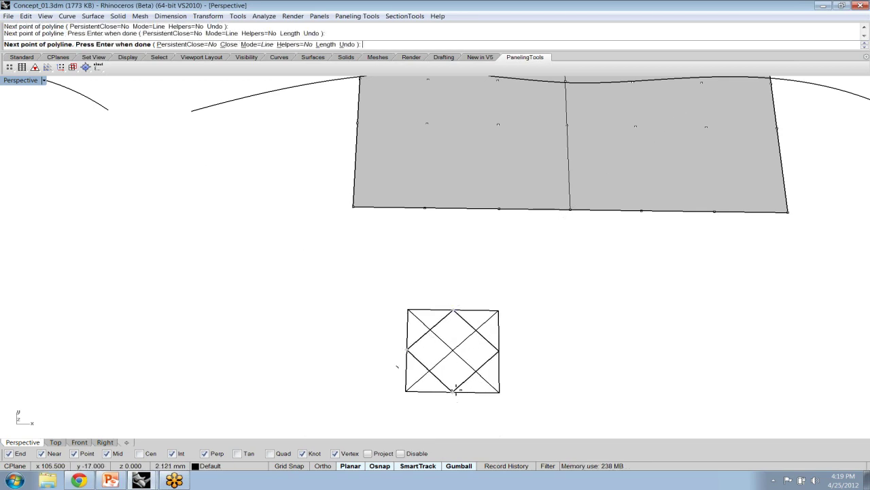
pyautogui.click(418, 349)
pyautogui.click(451, 390)
pyautogui.press('Return')
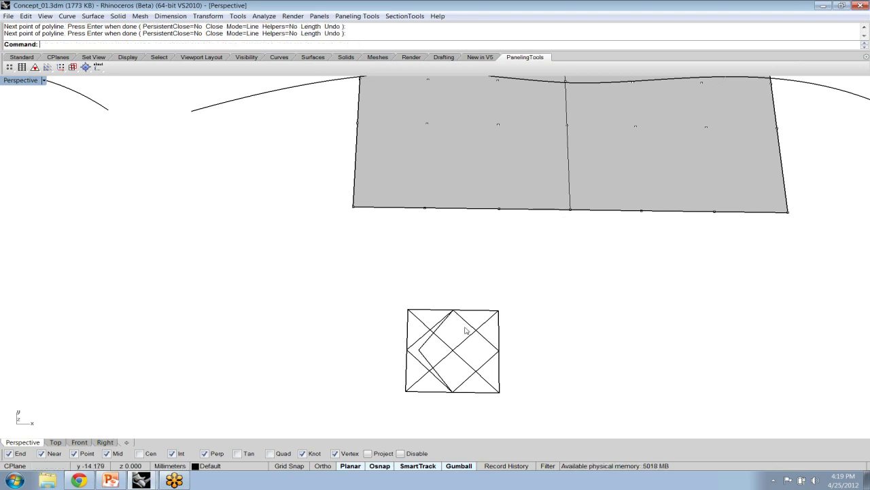
# Step: Delete the original diamond polyline from the square module, keeping the new chevron and the diagonals
pyautogui.click(447, 335)
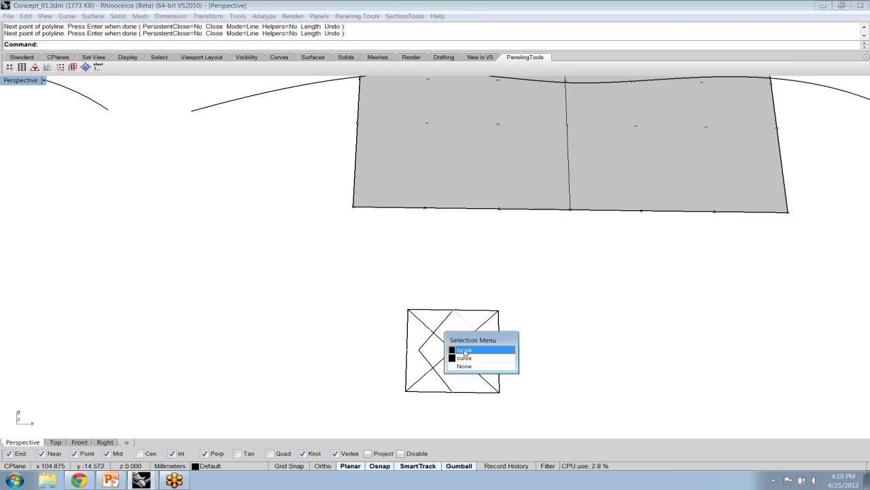
pyautogui.click(466, 353)
pyautogui.press('Delete')
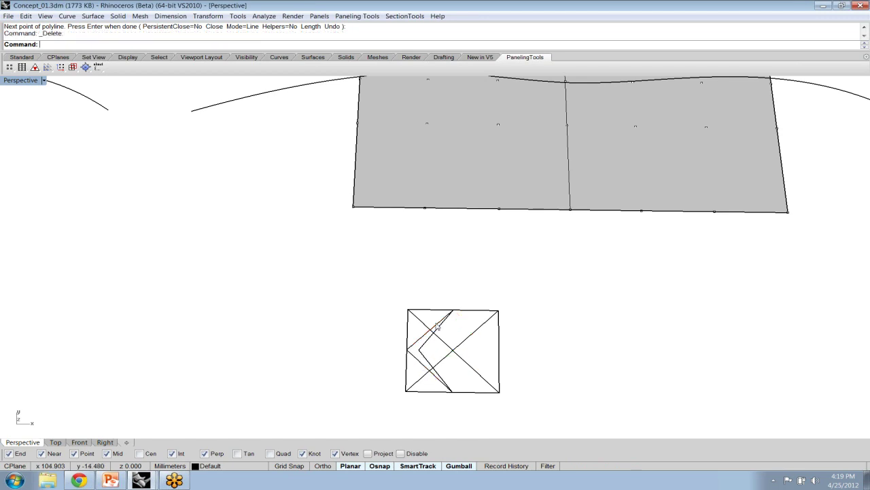
# Step: Mirror a copy of the chevron across the module's vertical centreline, from the top edge midpoint to the bottom edge midpoint
pyautogui.click(437, 325)
pyautogui.write('mirror')
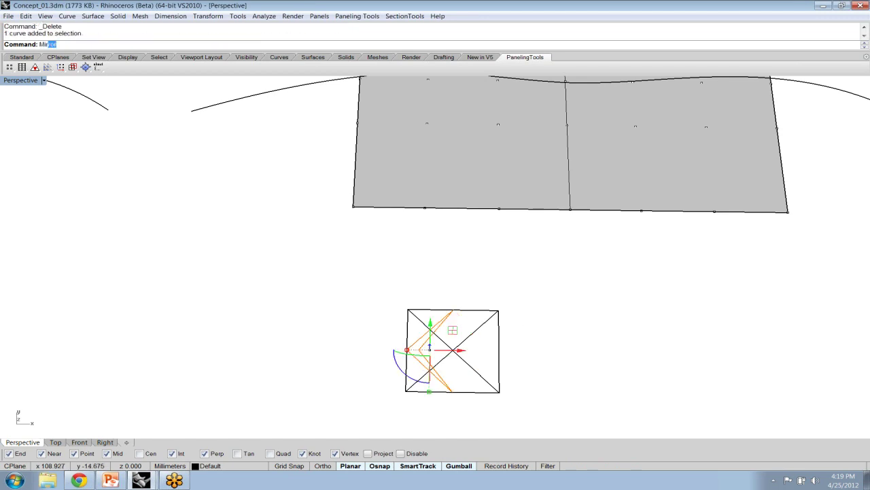
pyautogui.press('Return')
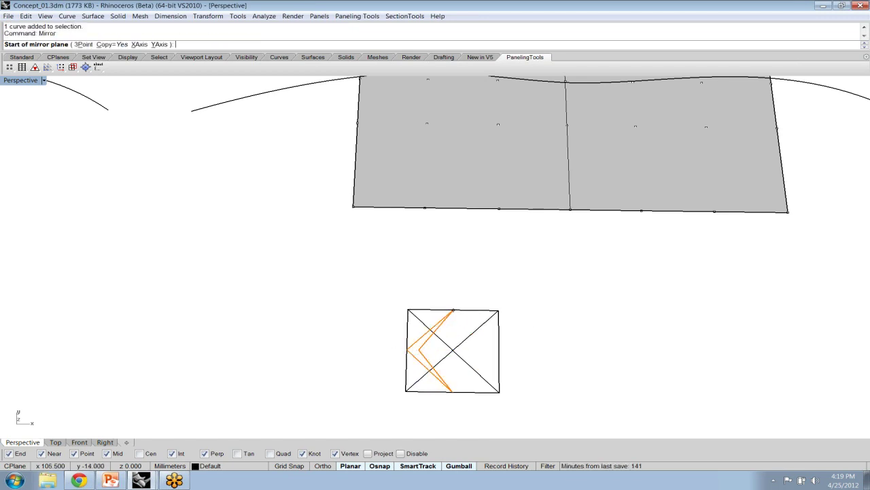
pyautogui.click(453, 311)
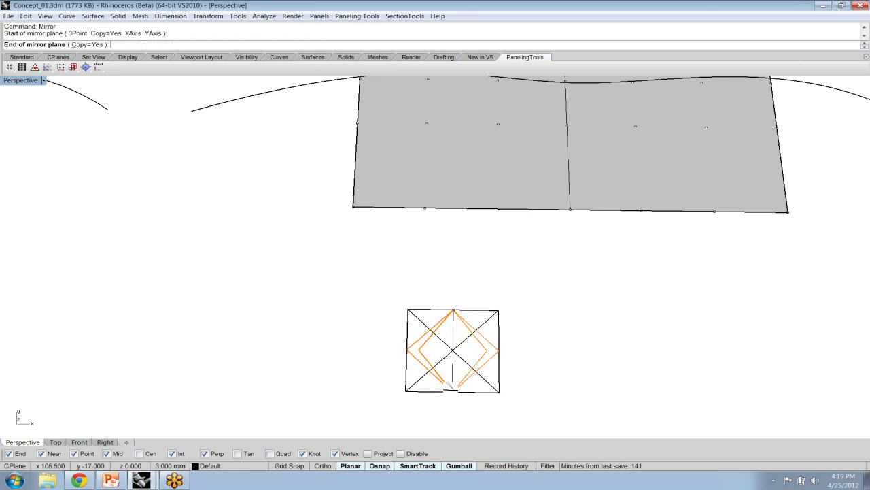
pyautogui.click(451, 391)
pyautogui.click(463, 412)
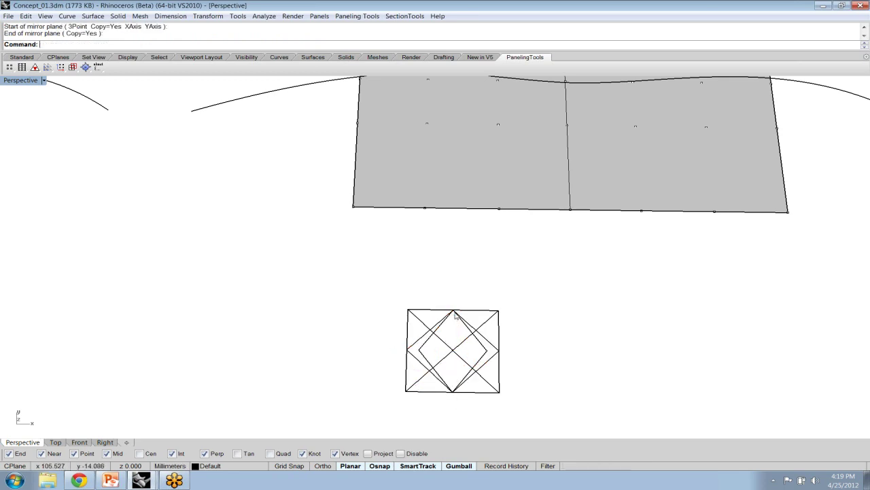
# Step: Try Panel Custom 2D on the empty grid with the module's diagonals and both chevrons, no base surface and default options
pyautogui.scroll(-5, 449, 285)
pyautogui.scroll(-3, 448, 278)
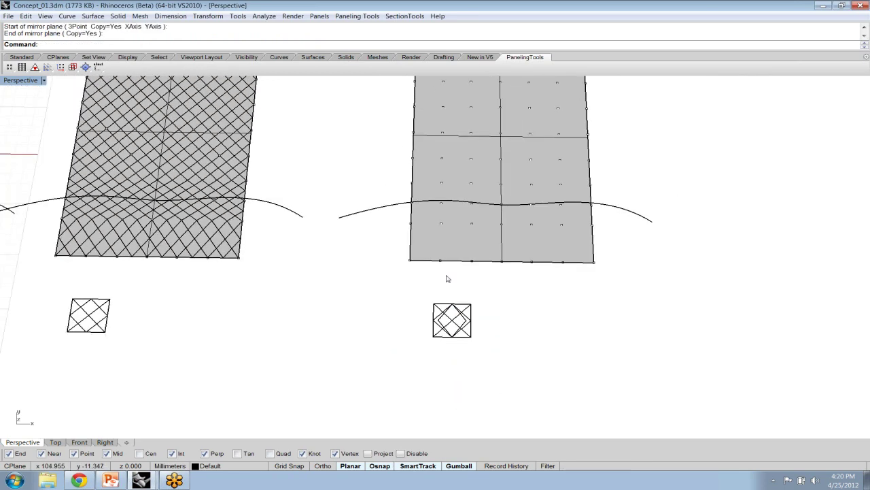
pyautogui.keyDown('shift'); pyautogui.moveTo(440, 260); pyautogui.dragTo(406, 319, button='right'); pyautogui.keyUp('shift')
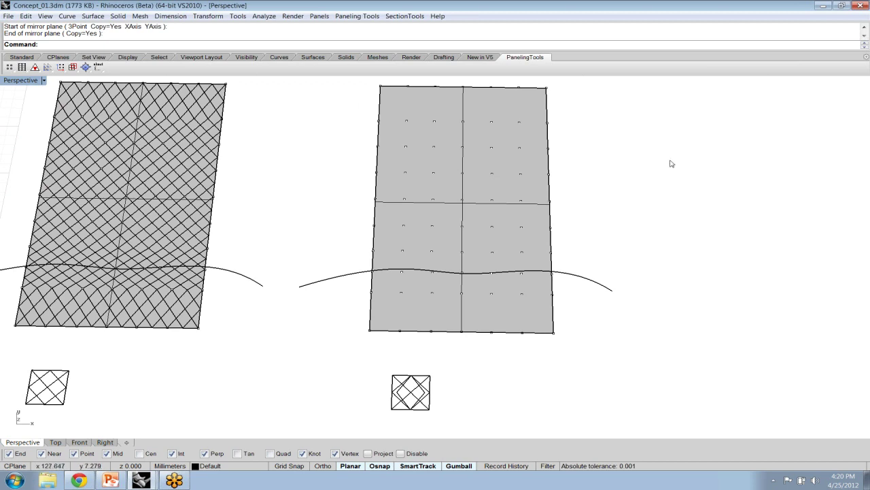
pyautogui.click(347, 19)
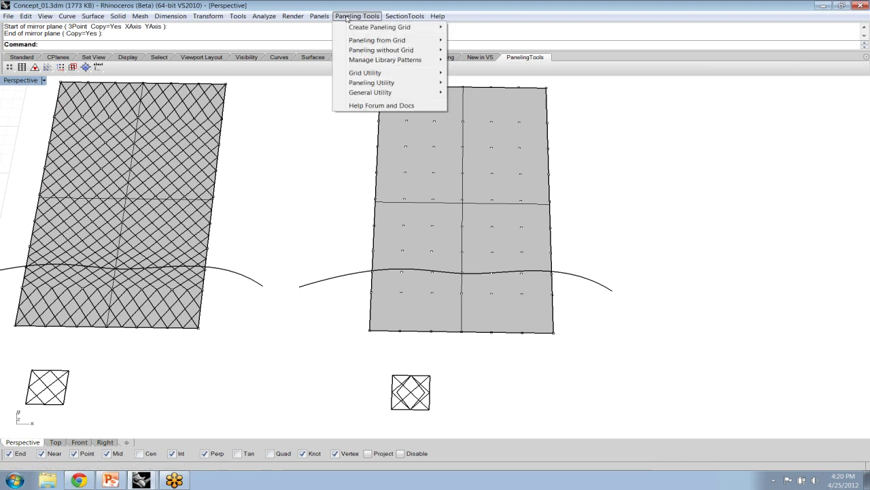
pyautogui.moveTo(409, 43)
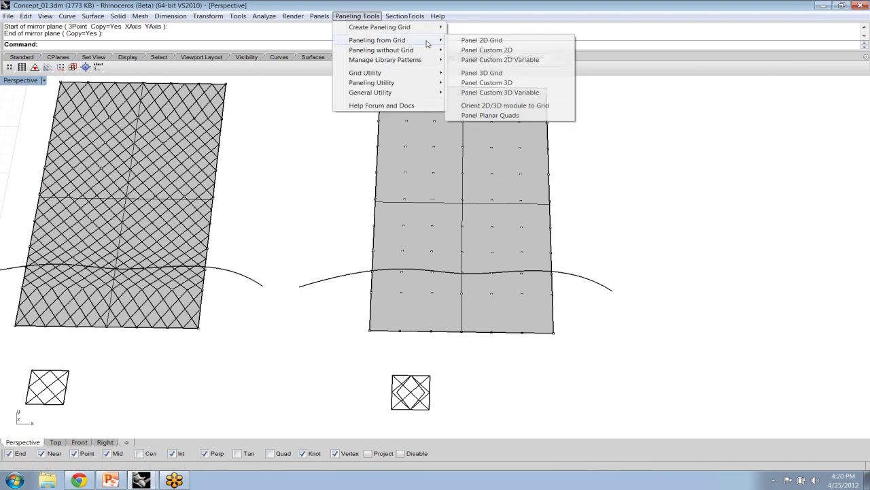
pyautogui.click(485, 50)
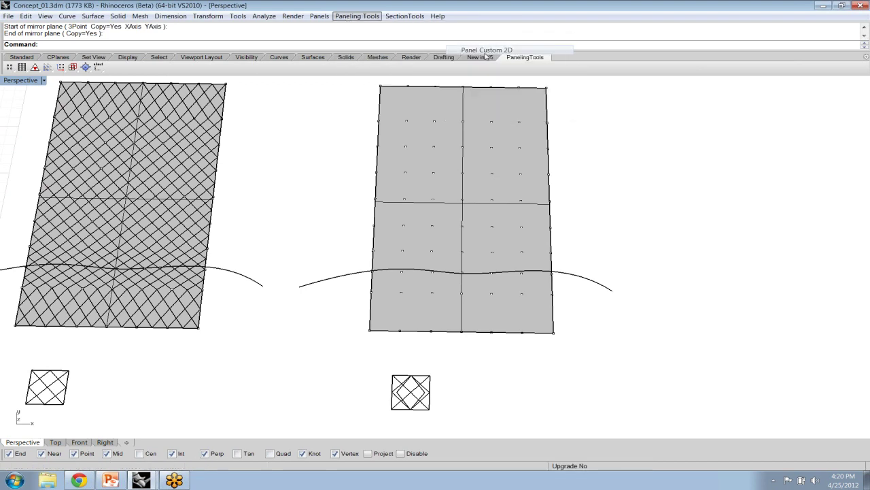
pyautogui.click(401, 297)
pyautogui.press('Return')
pyautogui.press('Return')
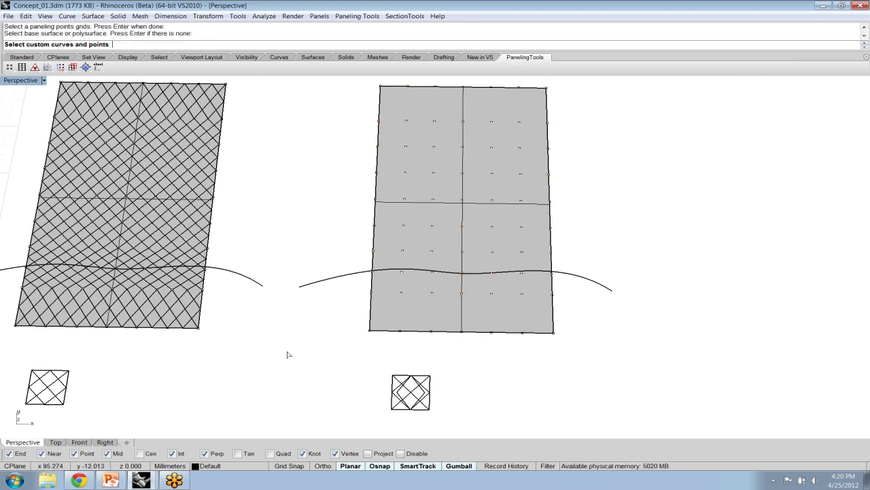
pyautogui.moveTo(365, 362); pyautogui.dragTo(457, 417)
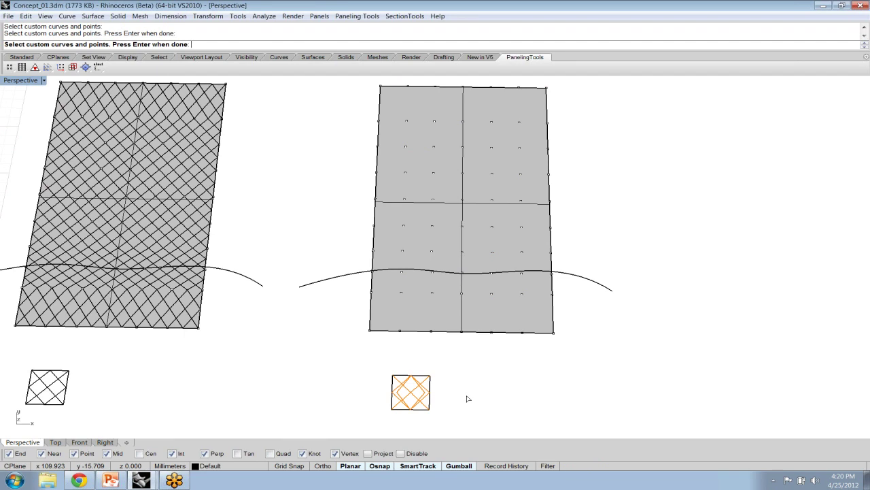
pyautogui.press('Return')
pyautogui.press('Return')
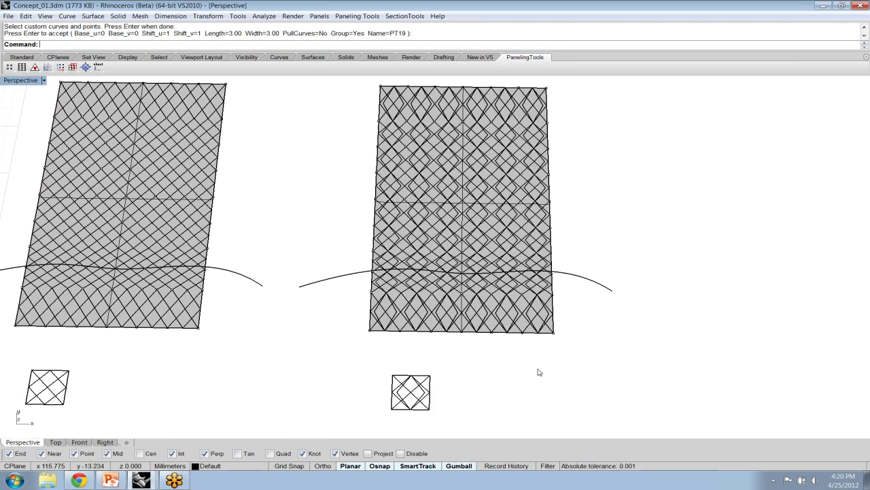
pyautogui.keyDown('shift'); pyautogui.moveTo(539, 372); pyautogui.dragTo(499, 375, button='right'); pyautogui.keyUp('shift')
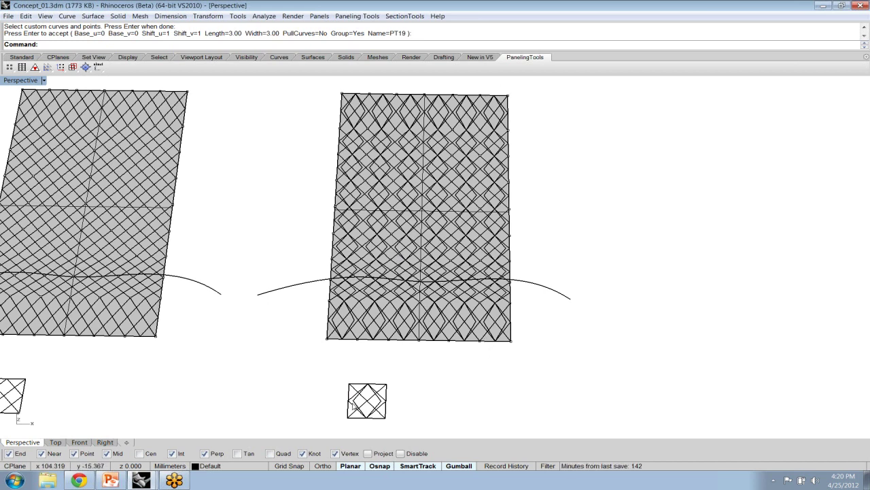
pyautogui.hotkey('ctrl', 'z')
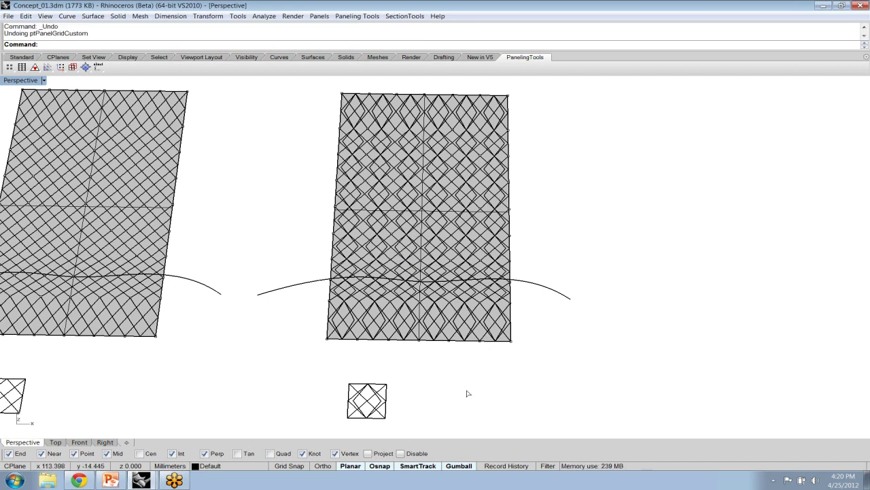
# Step: Delete the module's diagonals and apply Panel Custom 2D to the grid using only the two chevrons, with no base surface and default options
pyautogui.click(373, 403)
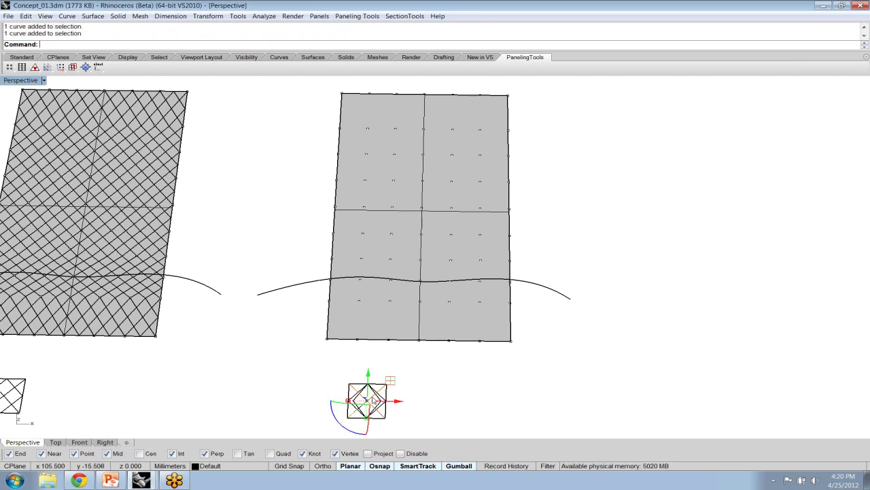
pyautogui.press('Delete')
pyautogui.rightClick(407, 48)
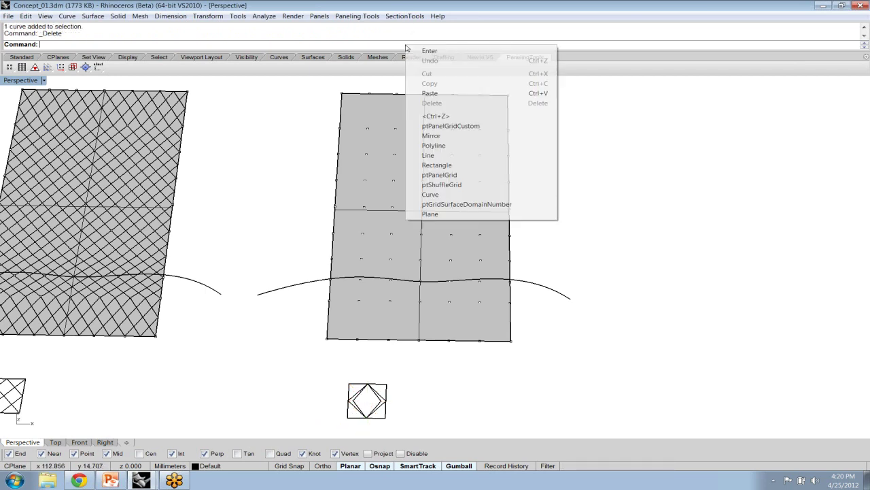
pyautogui.click(450, 126)
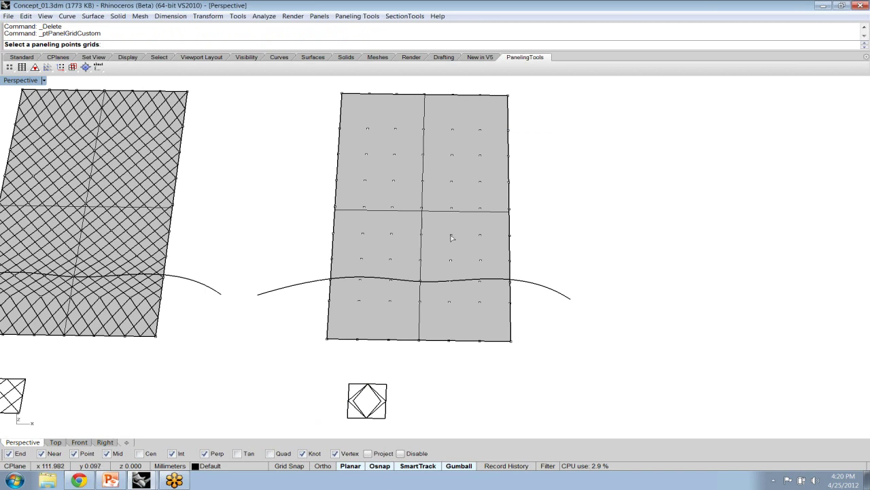
pyautogui.click(451, 237)
pyautogui.press('Return')
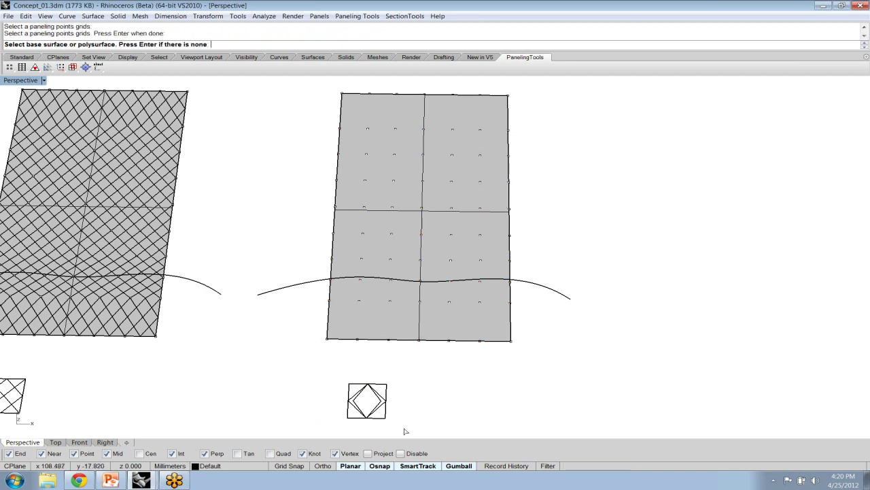
pyautogui.press('Return')
pyautogui.moveTo(334, 378); pyautogui.dragTo(386, 421)
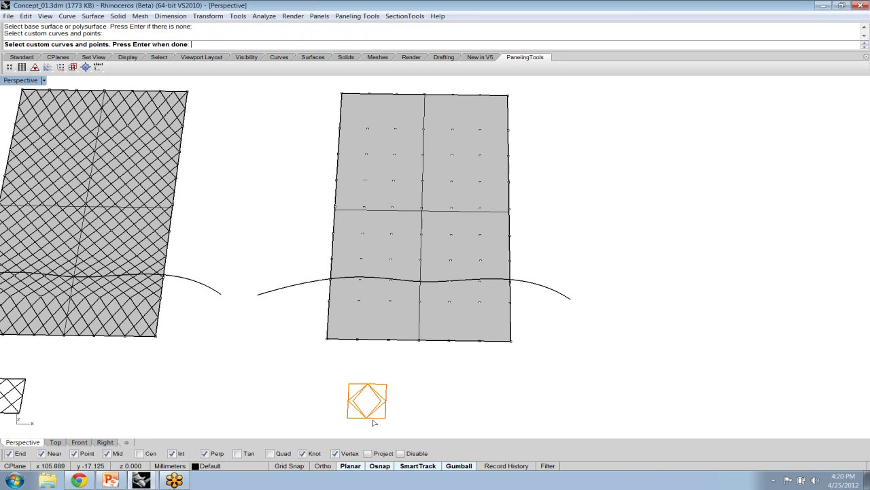
pyautogui.keyDown('ctrl'); pyautogui.click(377, 419); pyautogui.keyUp('ctrl')
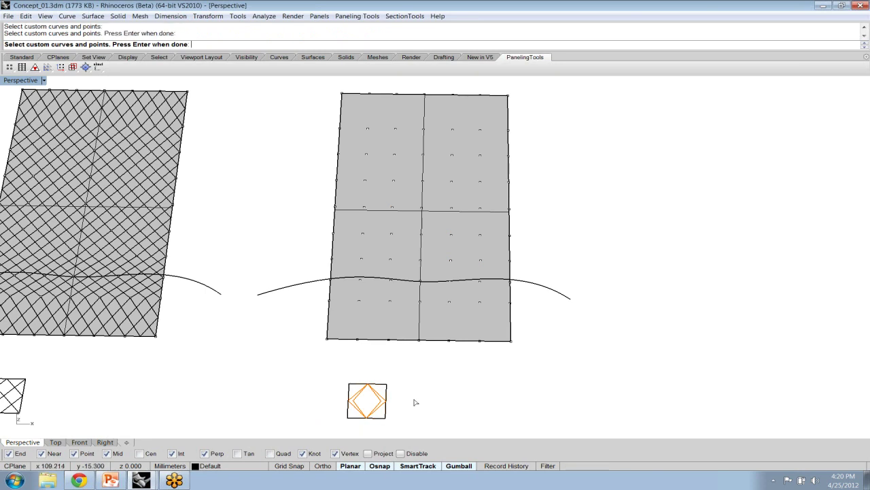
pyautogui.press('Return')
pyautogui.press('Return')
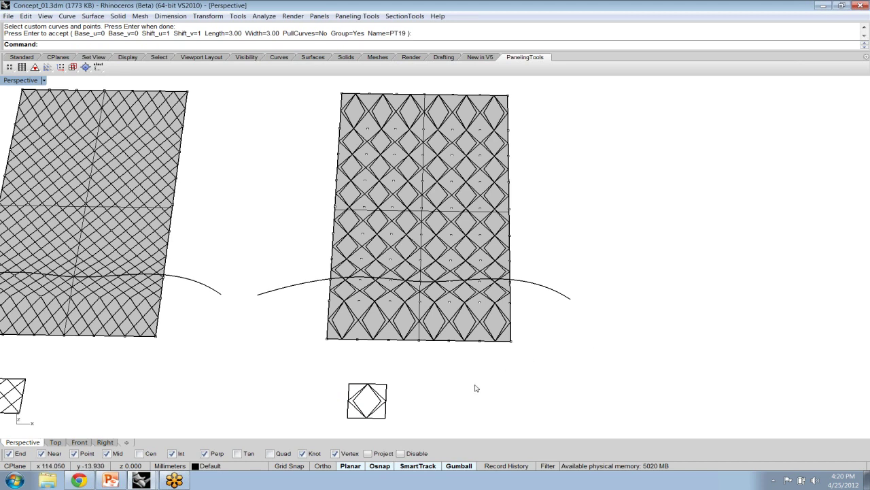
# Step: Move the chevron paneling curves off the plane, about 23 mm along positive X
pyautogui.keyDown('shift'); pyautogui.moveTo(429, 384); pyautogui.dragTo(307, 382, button='right'); pyautogui.keyUp('shift')
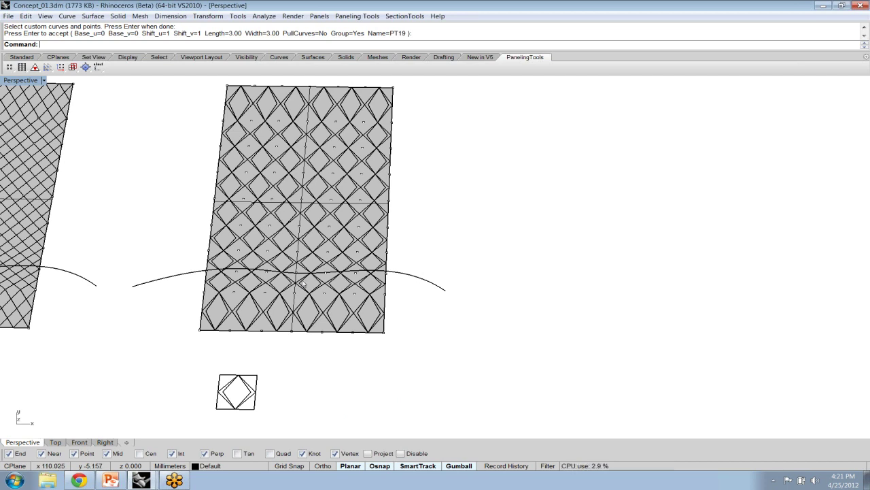
pyautogui.click(310, 205)
pyautogui.moveTo(398, 202); pyautogui.dragTo(602, 193)
# Step: Create planar surfaces from the moved chevron paneling curves with PlanarSrf
pyautogui.write('Planar')
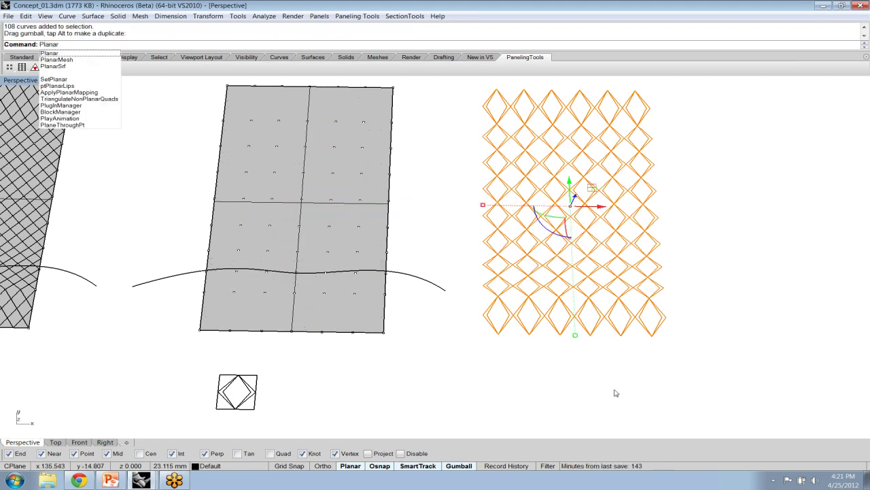
pyautogui.press('Down')
pyautogui.press('Down')
pyautogui.press('Down')
pyautogui.press('Return')
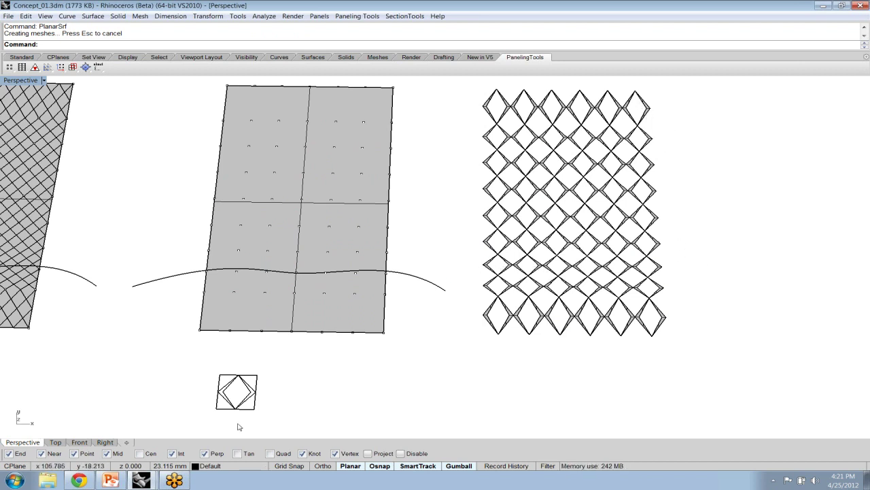
# Step: Duplicate the empty plane with its point grid, attractor curve and chevron module about 42 mm along positive X
pyautogui.moveTo(453, 414); pyautogui.dragTo(123, 88)
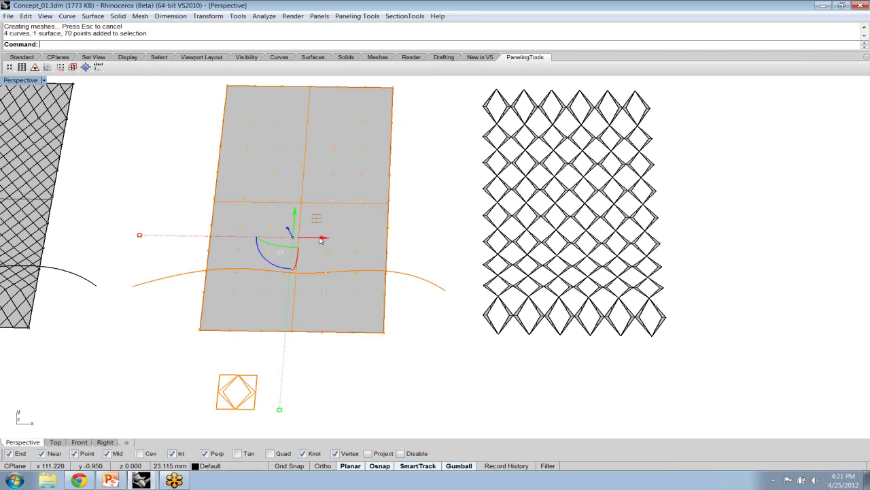
pyautogui.moveTo(320, 239); pyautogui.dragTo(820, 233)
pyautogui.click(845, 365)
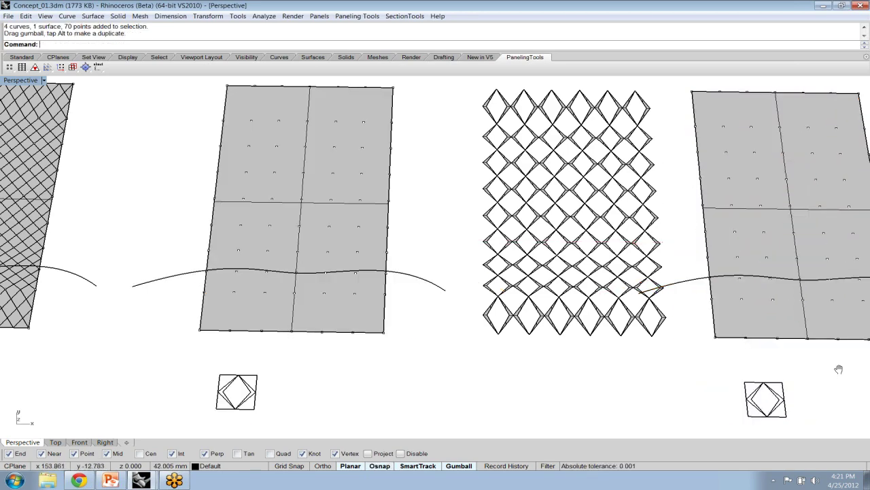
# Step: Move the copied plane, grid, attractor curve and module farther along positive X, clear of the chevron surfaces
pyautogui.keyDown('shift'); pyautogui.moveTo(839, 369); pyautogui.dragTo(435, 383, button='right'); pyautogui.keyUp('shift')
pyautogui.moveTo(537, 422); pyautogui.dragTo(254, 177)
pyautogui.press('alt')
pyautogui.moveTo(388, 257); pyautogui.dragTo(449, 257)
pyautogui.press('Escape')
# Step: Duplicate the copied plane's chevron module about 6.3 mm along positive X, placing it beside the original module
pyautogui.keyDown('shift'); pyautogui.moveTo(397, 426); pyautogui.dragTo(398, 417, button='right'); pyautogui.keyUp('shift')
pyautogui.scroll(2, 399, 417)
pyautogui.moveTo(342, 349); pyautogui.dragTo(414, 420)
pyautogui.moveTo(408, 386); pyautogui.dragTo(508, 391)
pyautogui.press('alt')
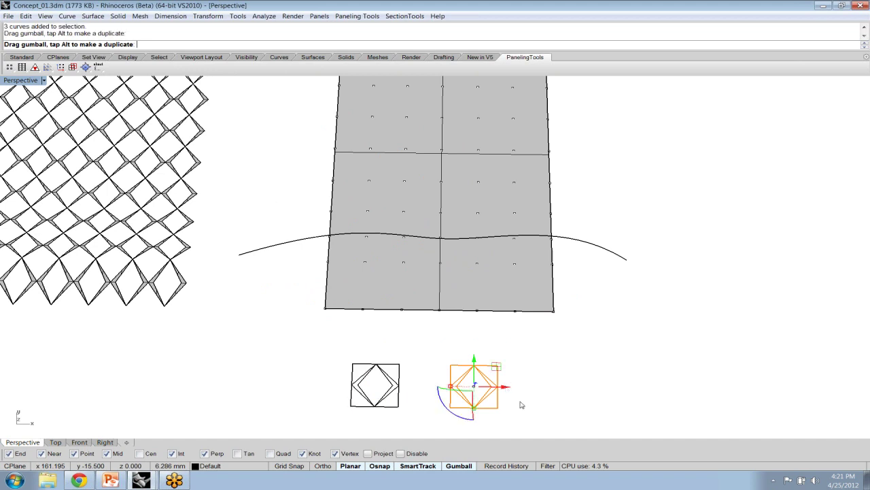
# Step: Narrow the copied module's inner diamond to about a third of its width by scaling its two side control points toward the centre
pyautogui.click(513, 404)
pyautogui.scroll(3, 505, 400)
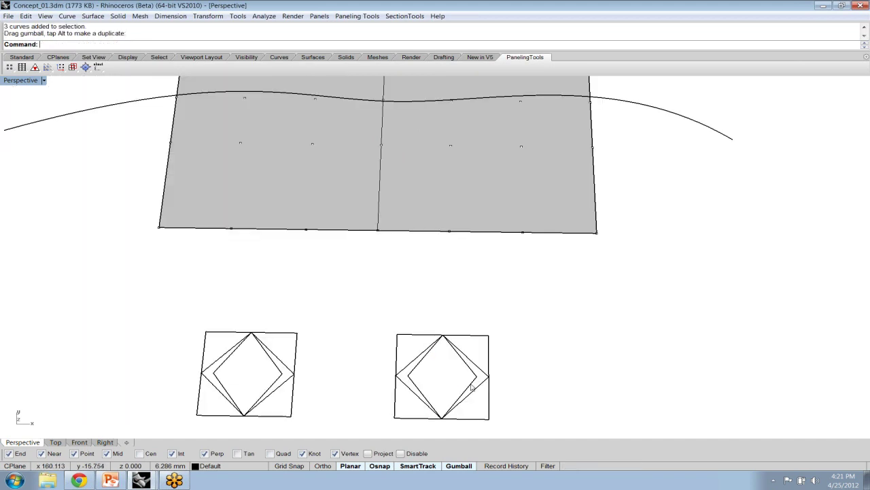
pyautogui.click(471, 386)
pyautogui.write('POn')
pyautogui.press('Return')
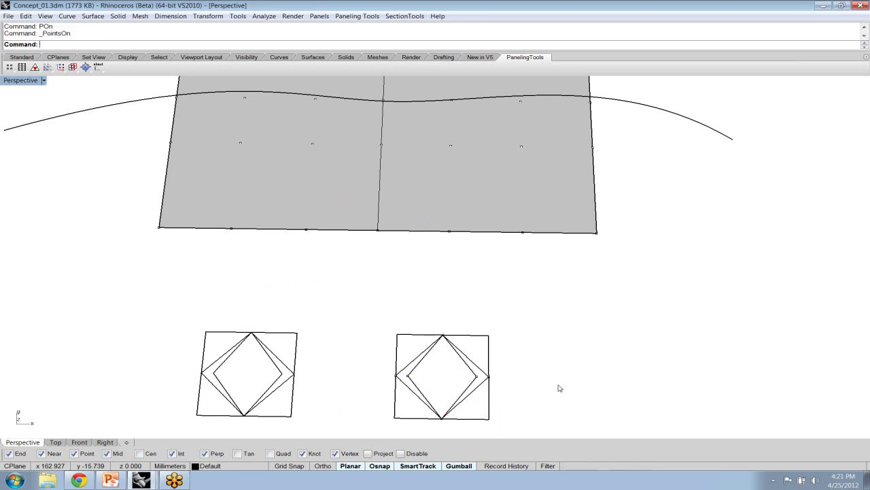
pyautogui.click(408, 379)
pyautogui.click(413, 380)
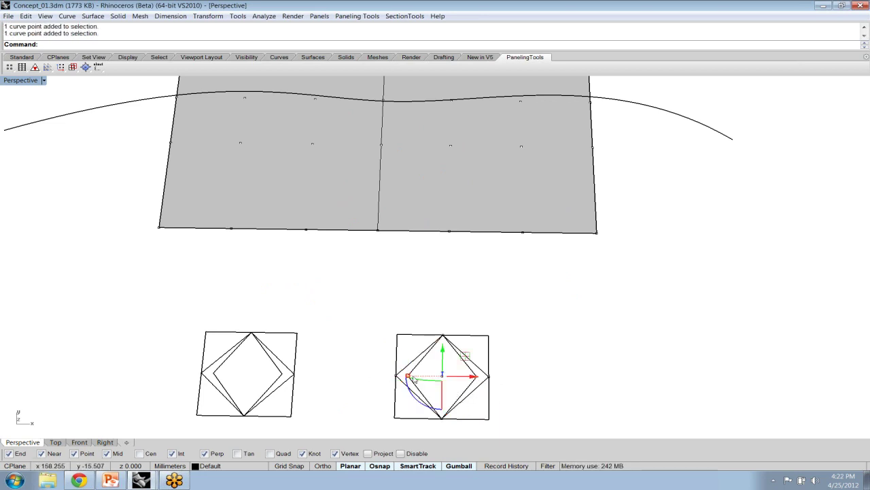
pyautogui.moveTo(411, 378); pyautogui.dragTo(431, 376)
pyautogui.click(575, 378)
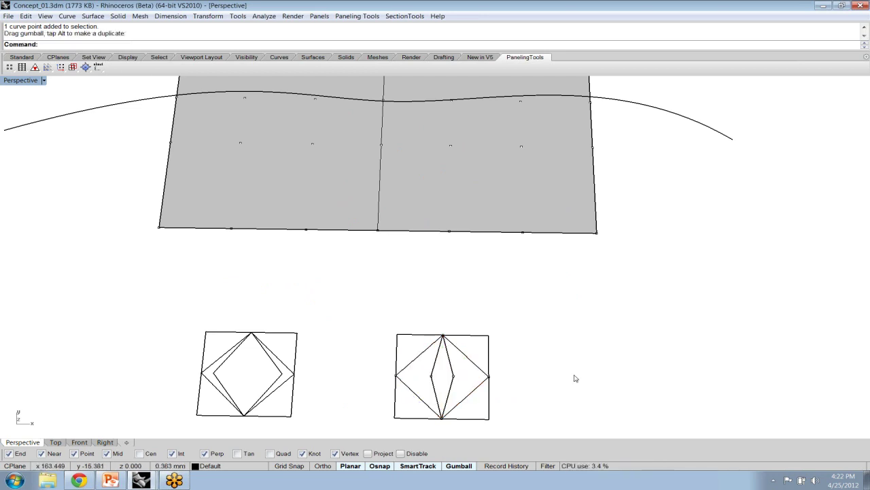
# Step: Start Panel Custom 2D Variable on the point grid above the two modules, without a base surface
pyautogui.scroll(-5, 575, 377)
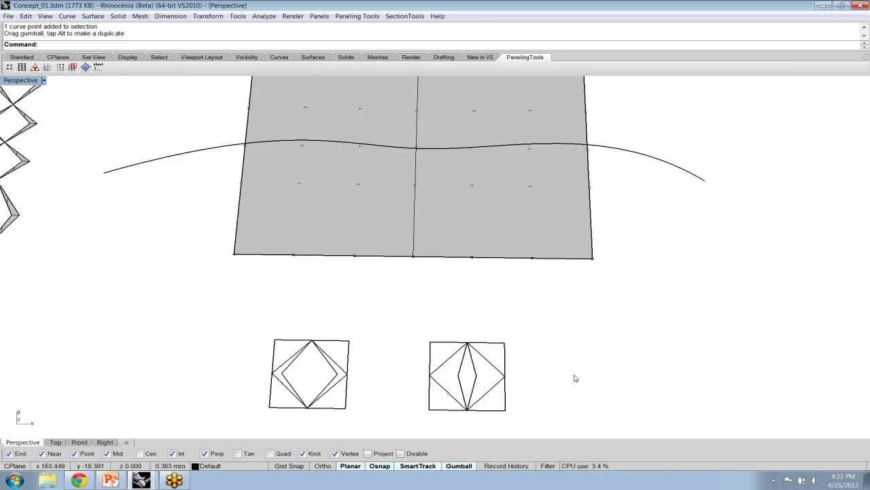
pyautogui.keyDown('shift'); pyautogui.moveTo(578, 363); pyautogui.dragTo(501, 366, button='right'); pyautogui.keyUp('shift')
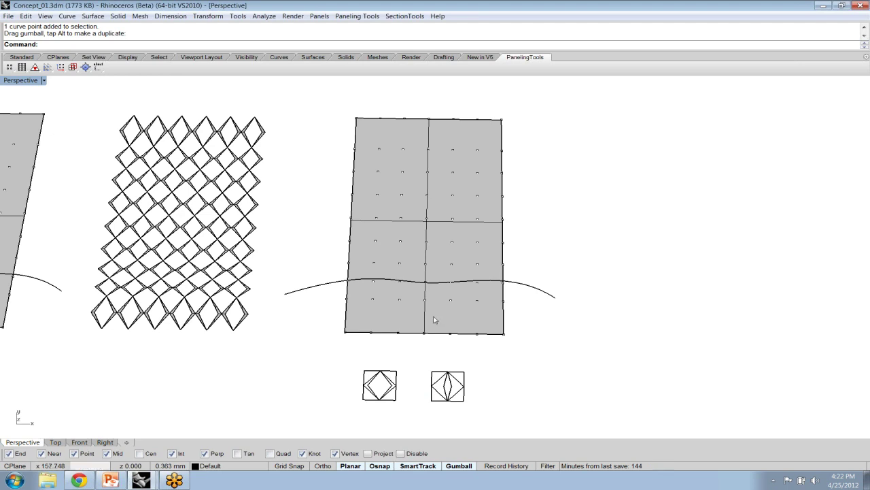
pyautogui.click(357, 15)
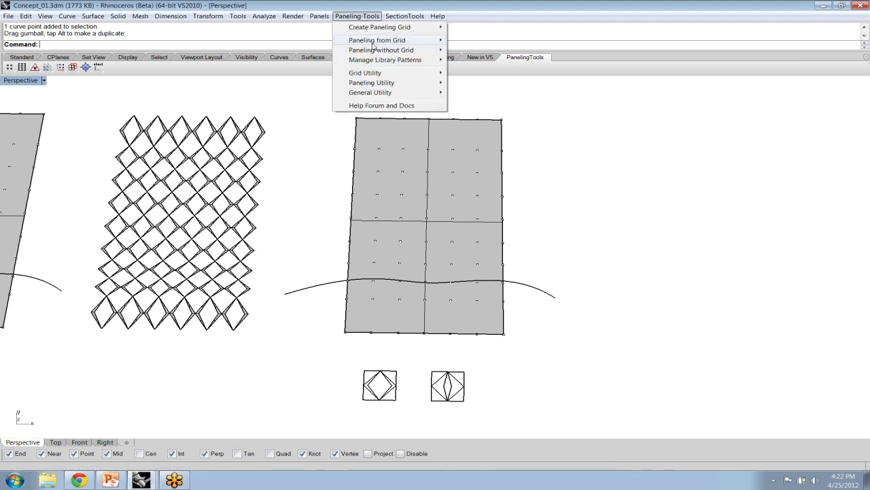
pyautogui.moveTo(408, 40)
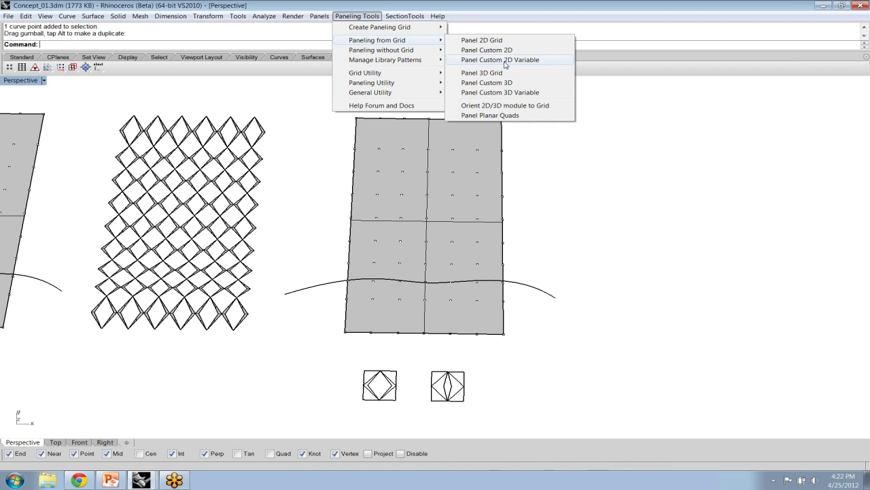
pyautogui.click(503, 60)
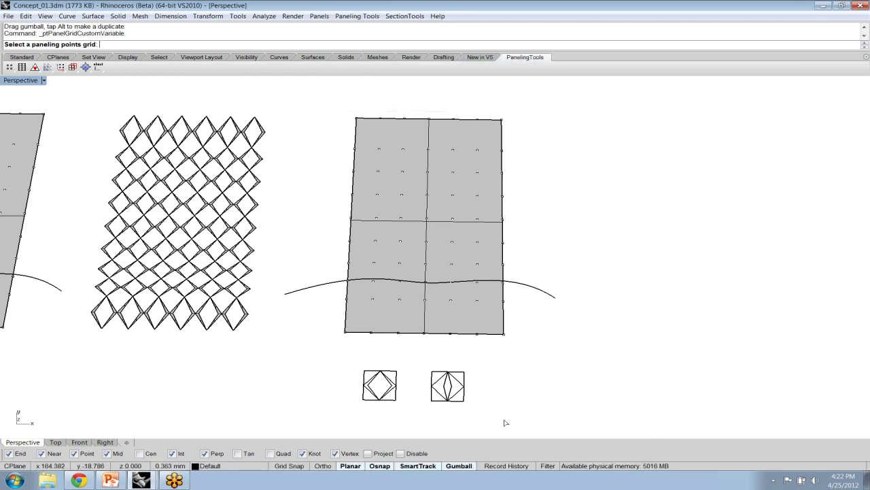
pyautogui.click(401, 301)
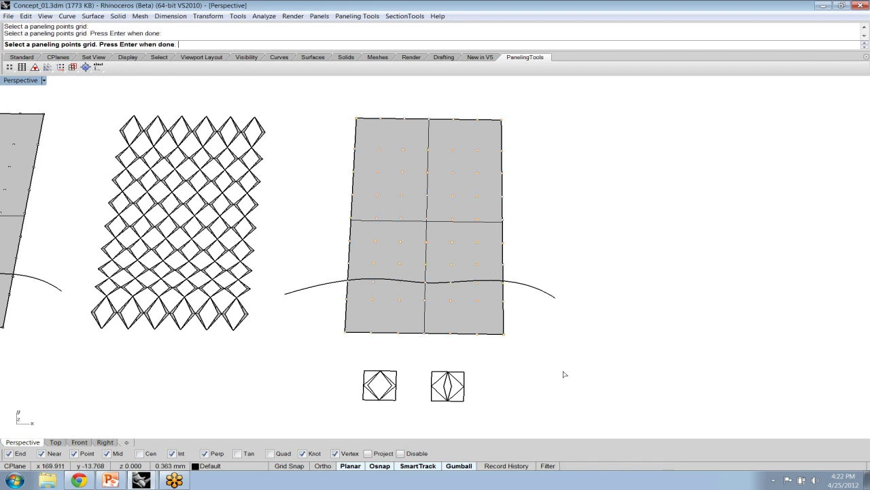
pyautogui.press('Return')
pyautogui.press('Return')
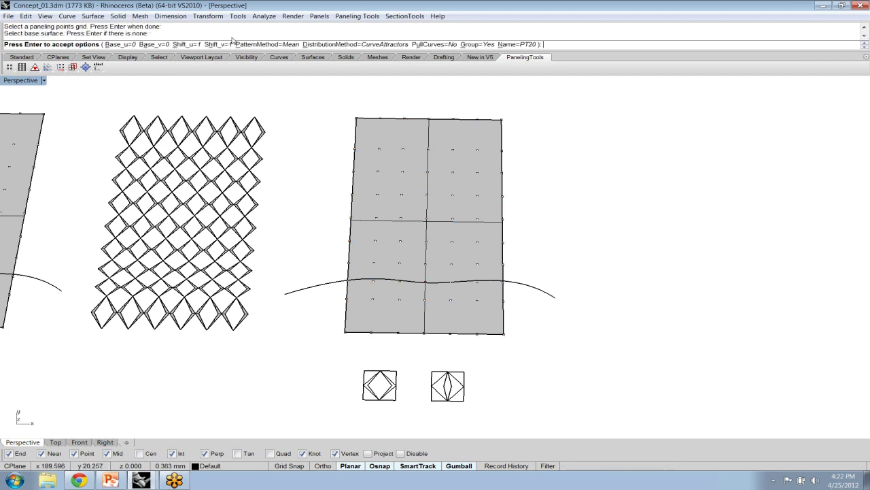
# Step: Set the variable paneling to the List pattern method with CurveAttractors distribution and accept the options
pyautogui.click(275, 45)
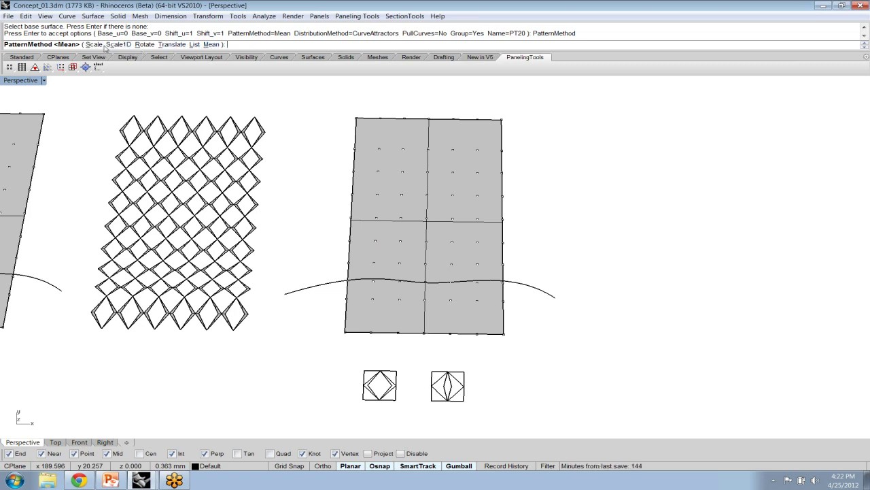
pyautogui.click(194, 44)
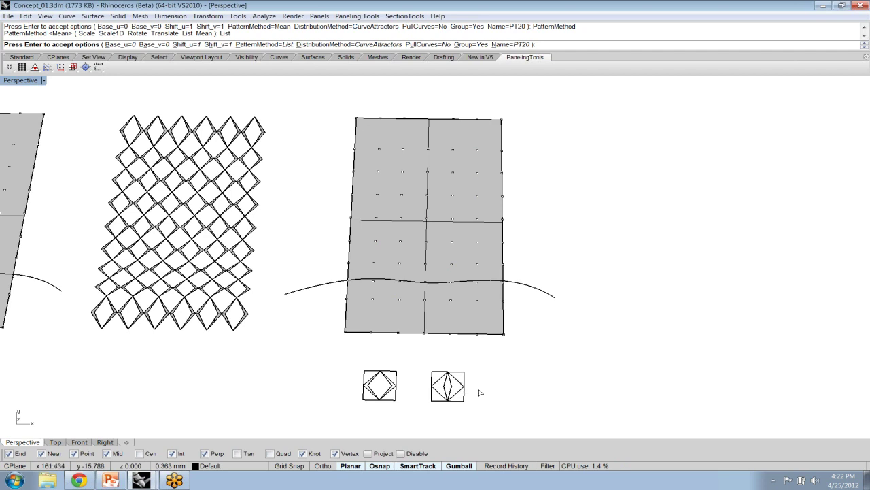
pyautogui.click(353, 45)
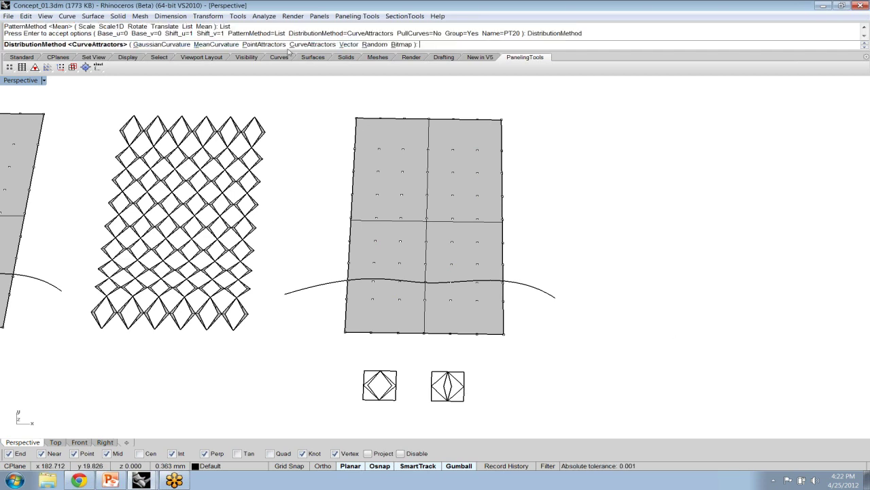
pyautogui.click(310, 45)
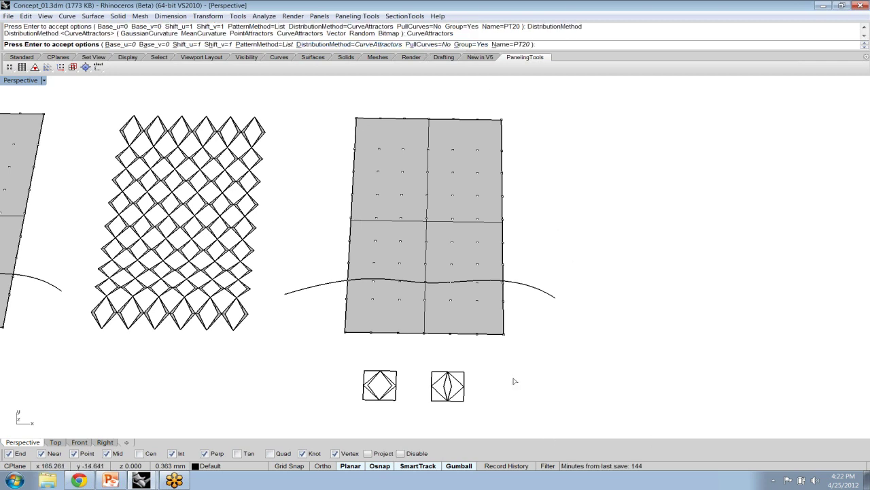
pyautogui.press('Return')
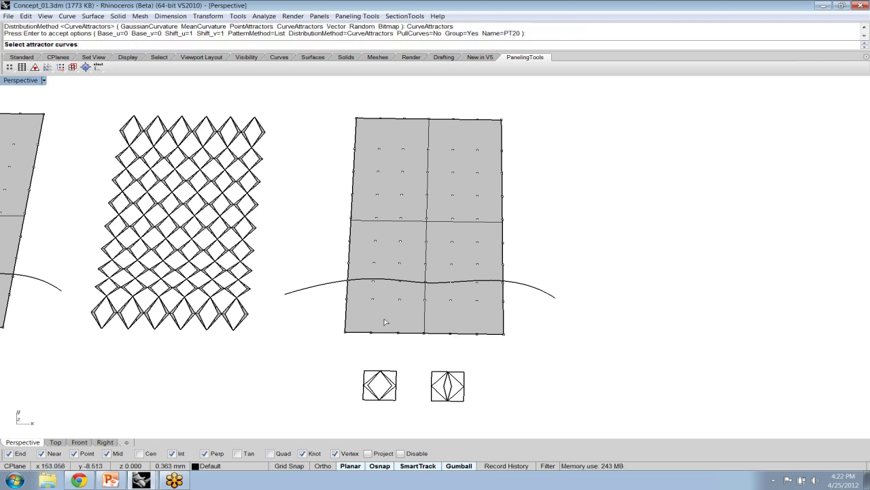
# Step: Panel the grid using the curve across it as attractor, with the wide chevron module as pattern 1 and the narrow-diamond module as pattern 2
pyautogui.click(312, 290)
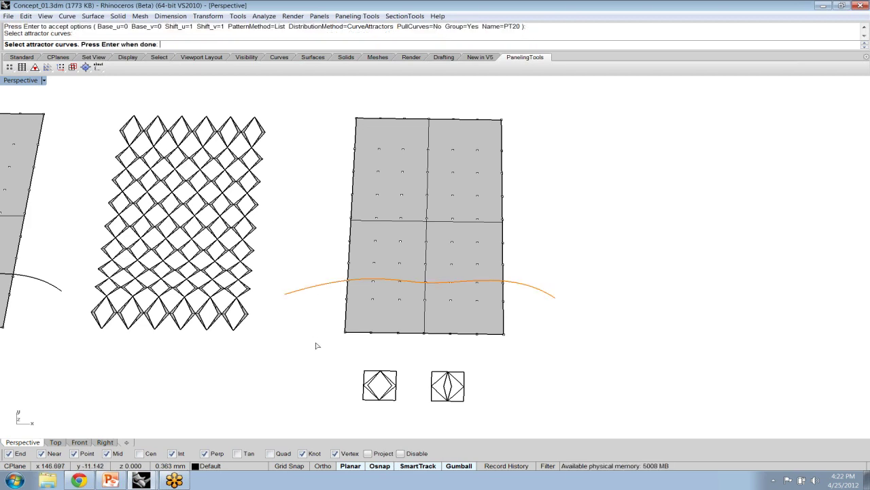
pyautogui.press('Return')
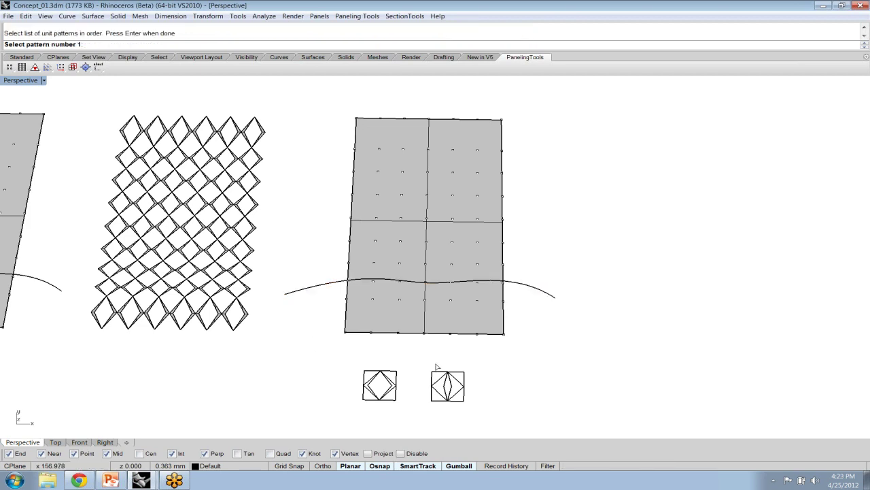
pyautogui.click(392, 390)
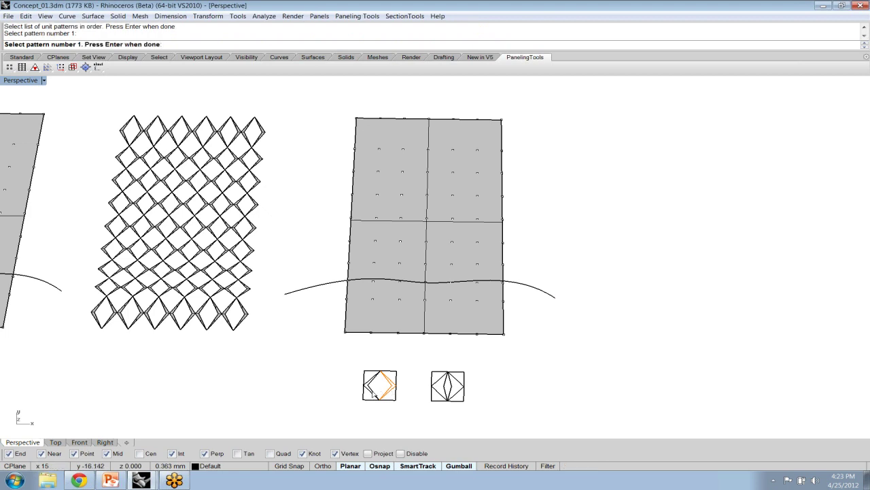
pyautogui.press('Return')
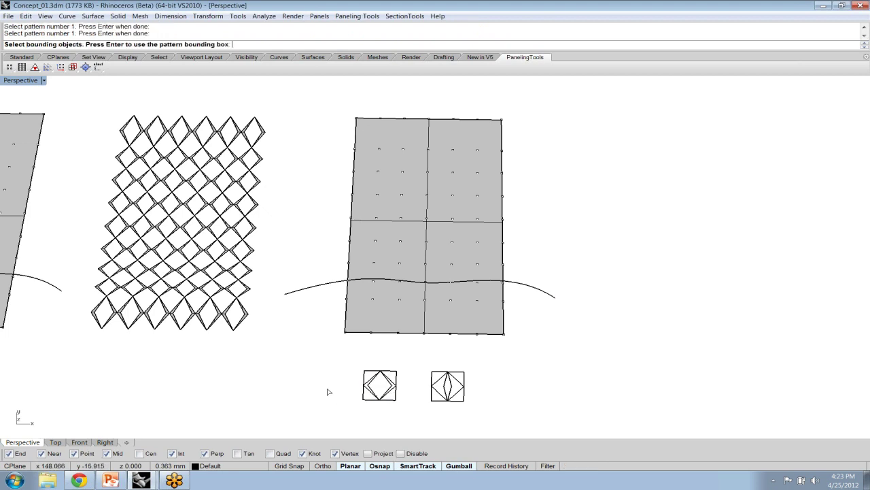
pyautogui.press('Return')
pyautogui.click(451, 400)
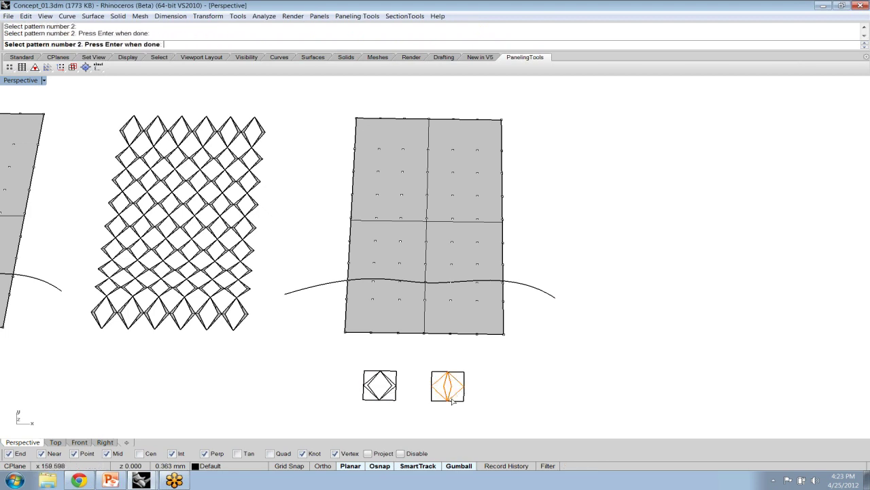
pyautogui.press('Return')
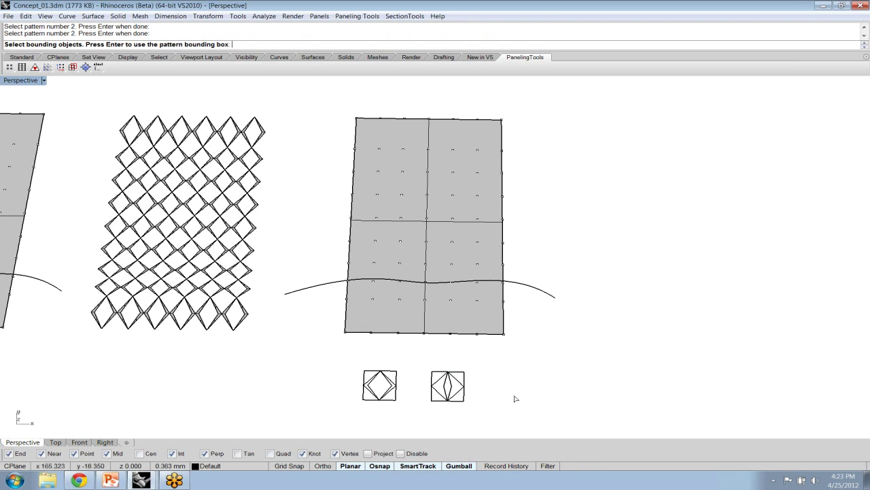
pyautogui.press('Return')
pyautogui.press('Return')
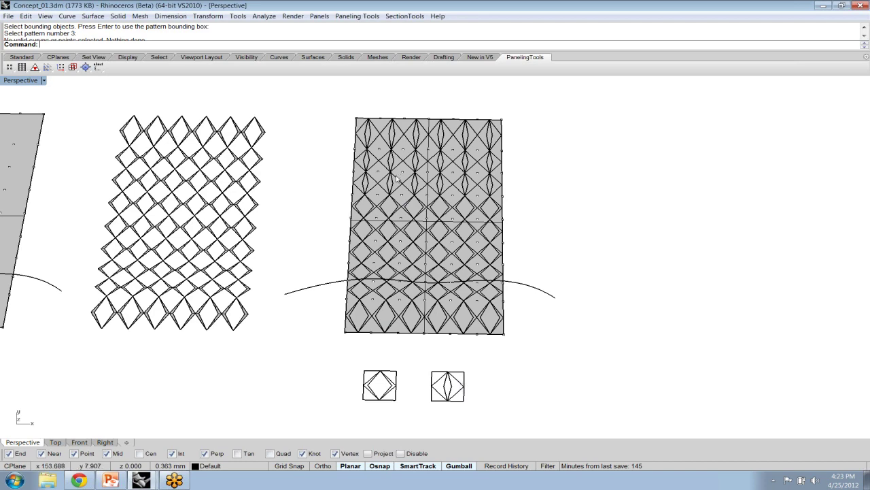
# Step: Duplicate the paneled plane with its point grid, attractor curve and both modules about 30.7 mm along positive X
pyautogui.scroll(1, 395, 179)
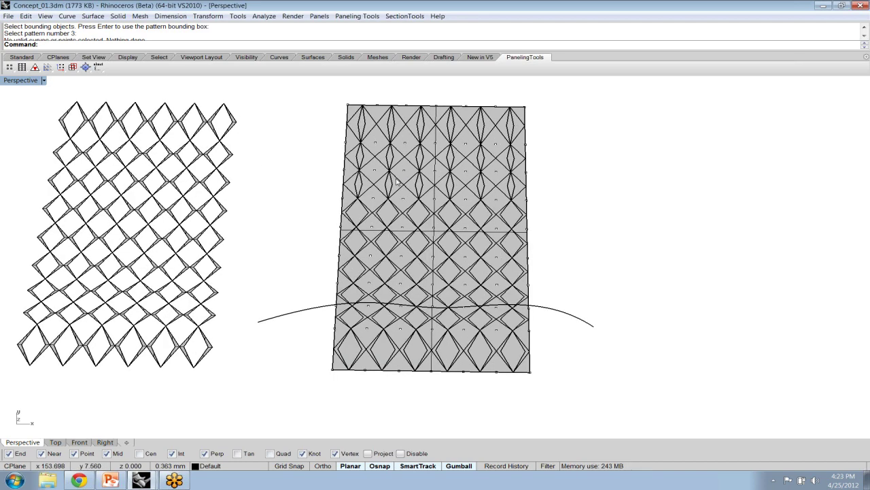
pyautogui.scroll(4, 396, 181)
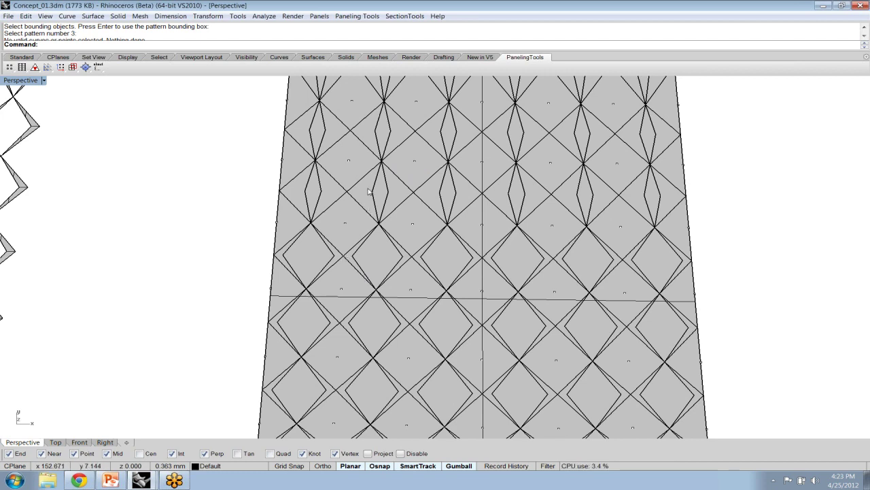
pyautogui.scroll(-5, 370, 197)
pyautogui.scroll(1, 375, 210)
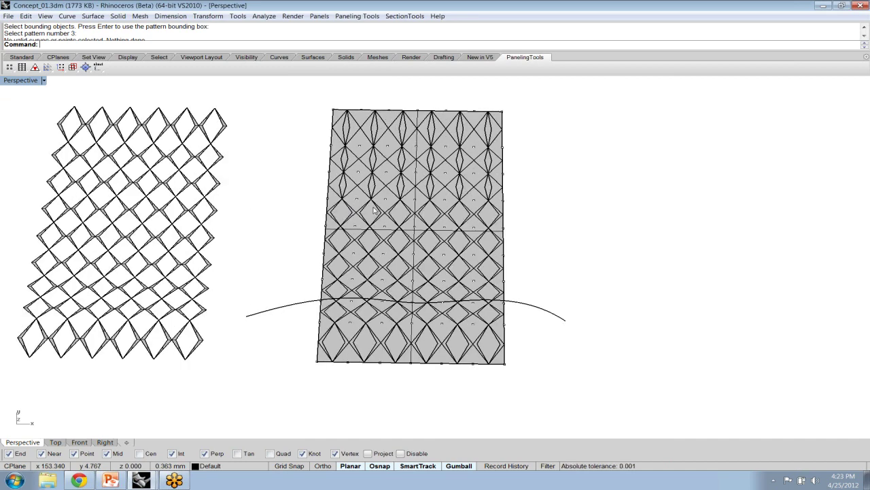
pyautogui.scroll(1, 375, 211)
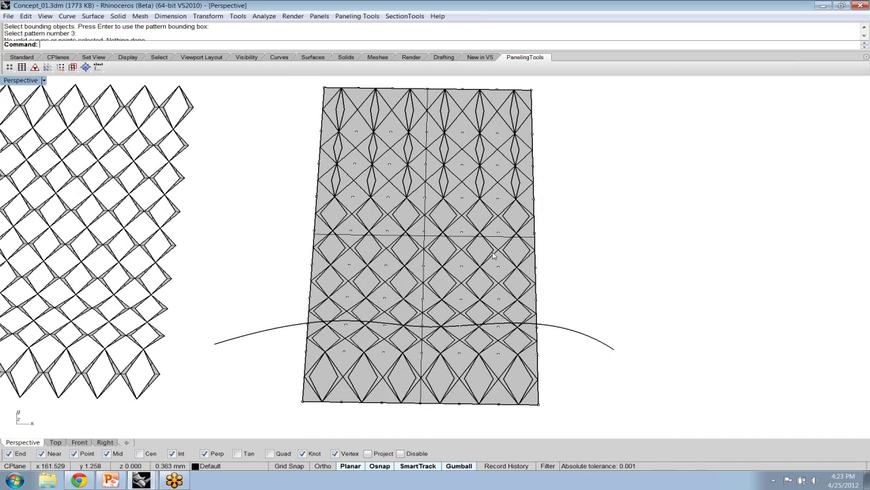
pyautogui.scroll(-3, 494, 255)
pyautogui.moveTo(347, 151); pyautogui.dragTo(603, 403)
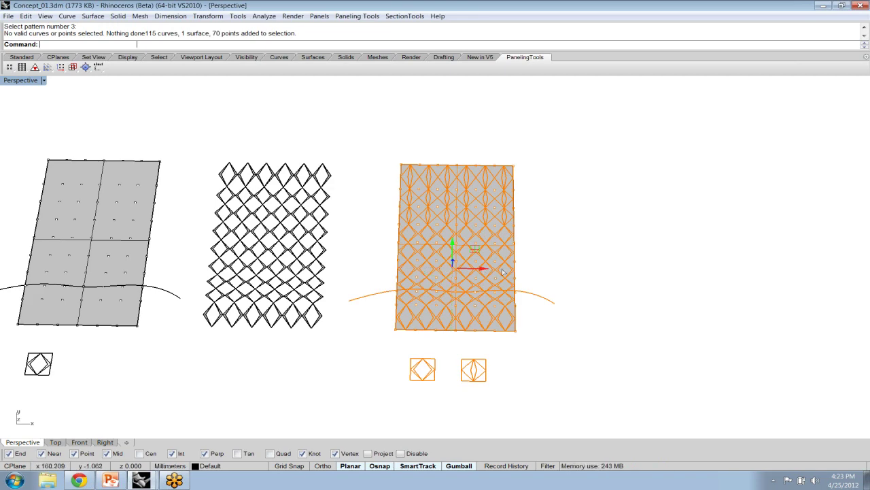
pyautogui.moveTo(503, 272); pyautogui.dragTo(762, 333)
# Step: Delete the paneling curves from the copied plane, keeping its point grid, attractor curve and modules
pyautogui.keyDown('shift'); pyautogui.moveTo(771, 355); pyautogui.dragTo(537, 356, button='right'); pyautogui.keyUp('shift')
pyautogui.scroll(3, 490, 318)
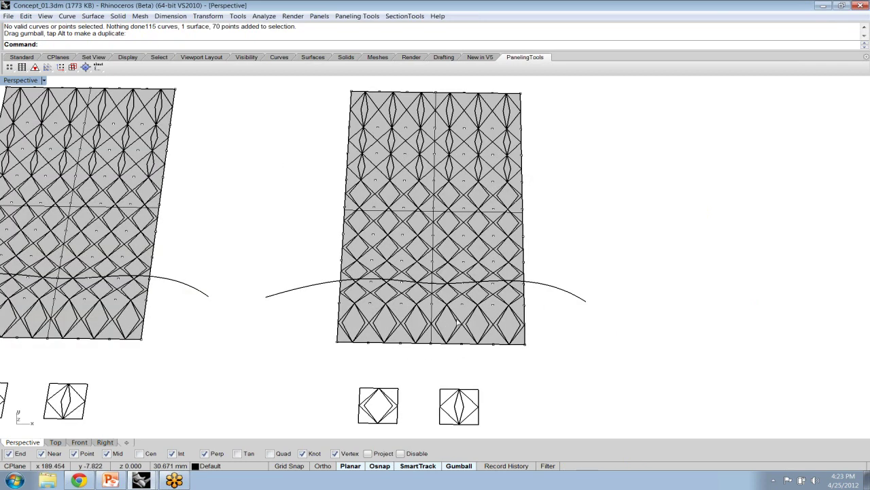
pyautogui.press('Delete')
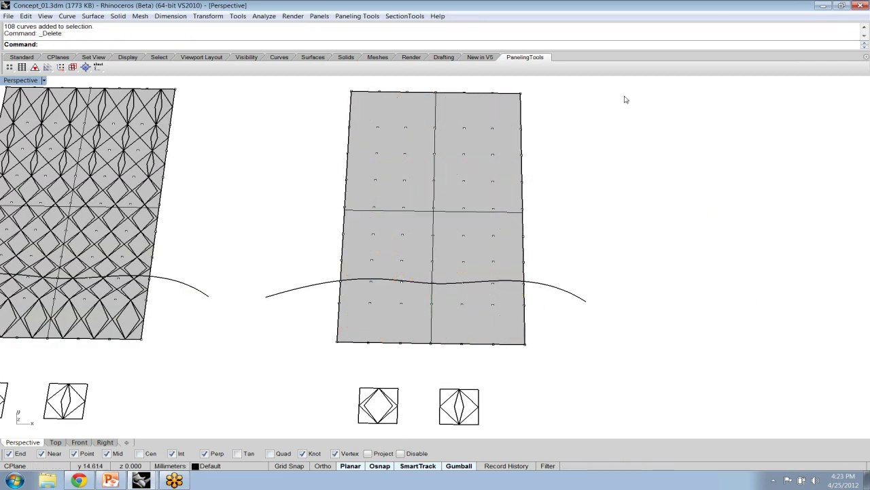
# Step: Start custom 2D variable paneling on the copied point grid without a base surface, using the Mean pattern method with CurveAttractors distribution
pyautogui.click(358, 19)
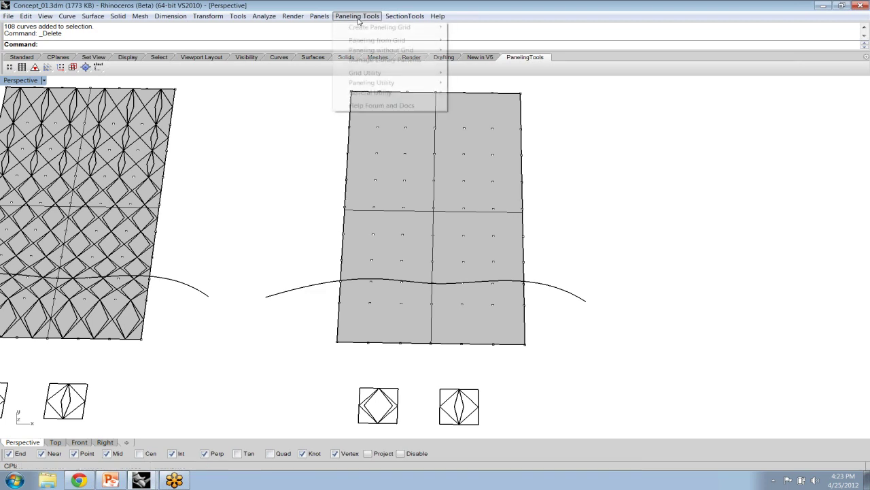
pyautogui.moveTo(384, 41)
pyautogui.click(501, 59)
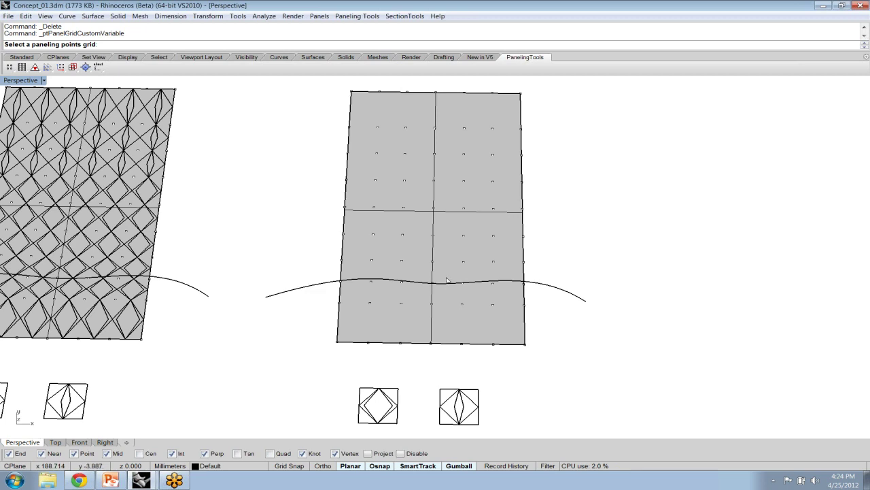
pyautogui.click(402, 304)
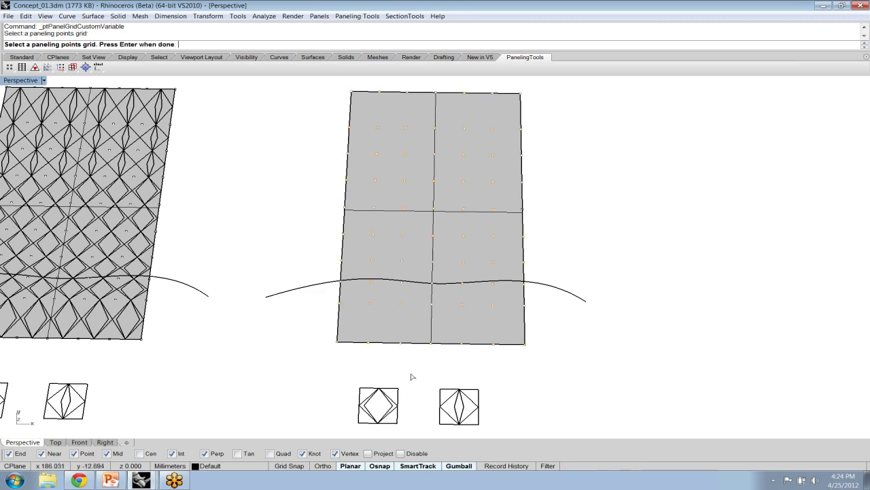
pyautogui.press('Return')
pyautogui.press('Return')
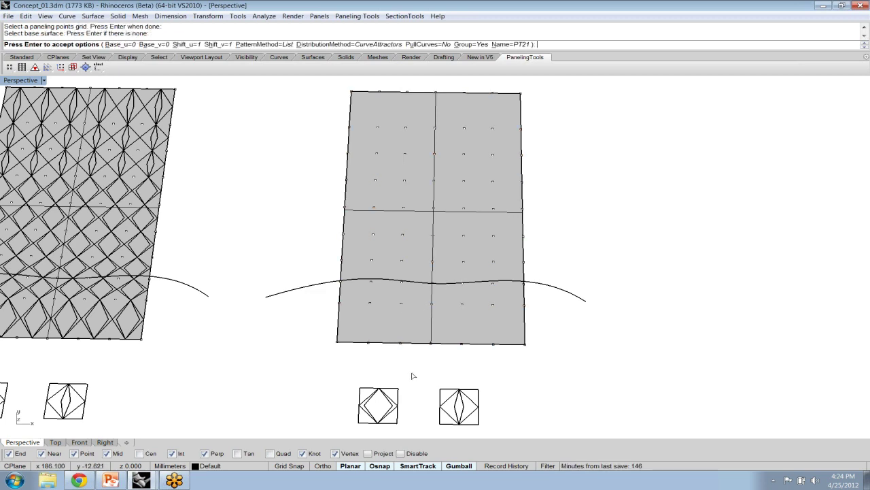
pyautogui.click(265, 44)
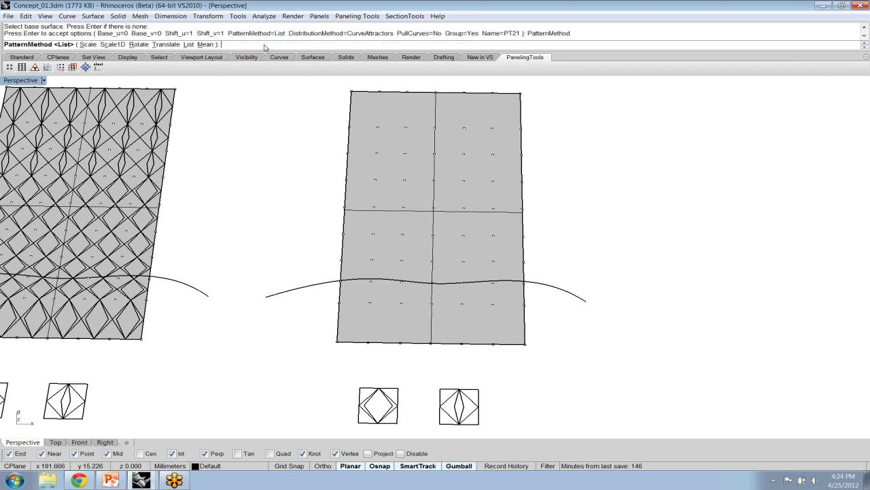
pyautogui.click(205, 45)
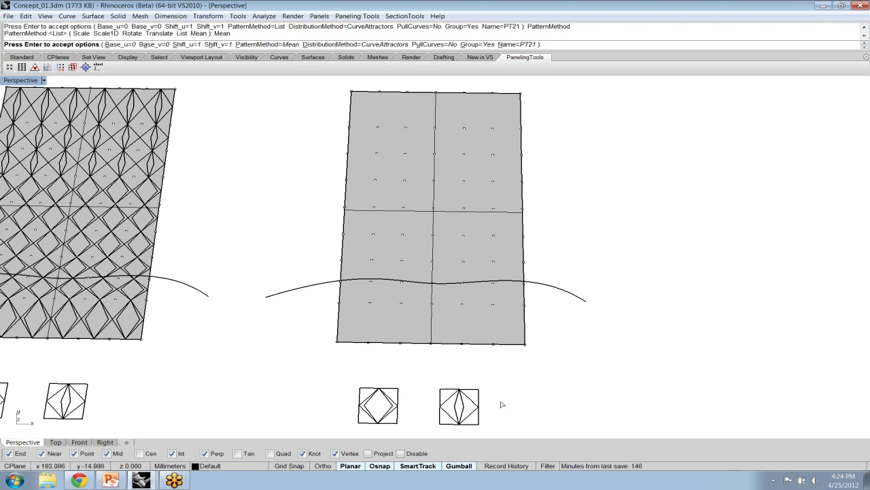
pyautogui.press('Return')
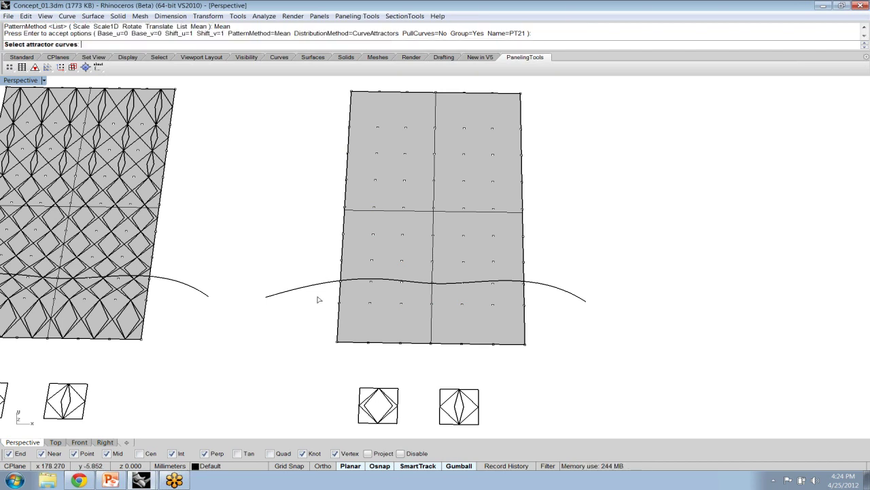
# Step: Panel the grid with the curve across it as attractor, the wide chevron module as start pattern and the narrow-diamond module as end pattern
pyautogui.click(309, 288)
pyautogui.press('Return')
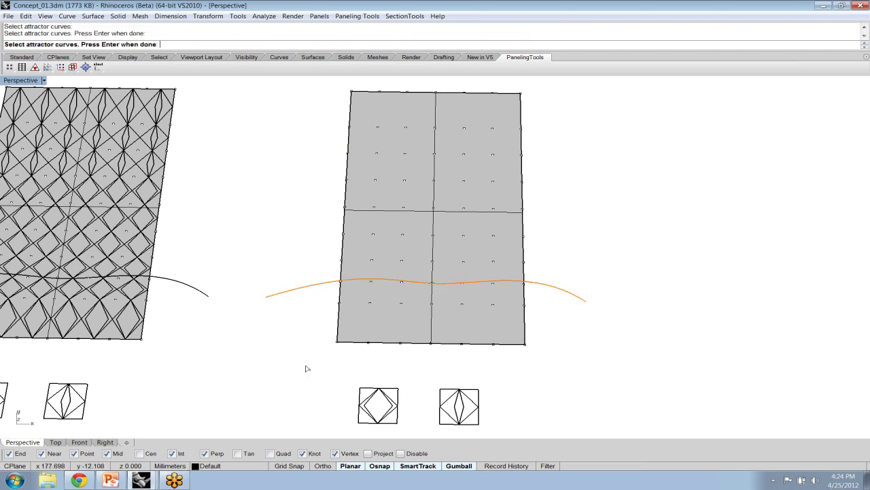
pyautogui.click(370, 401)
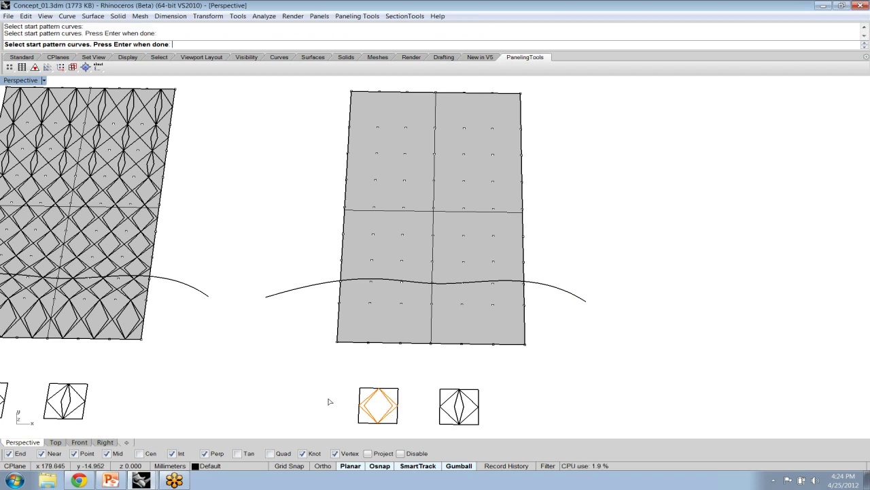
pyautogui.press('Return')
pyautogui.press('Return')
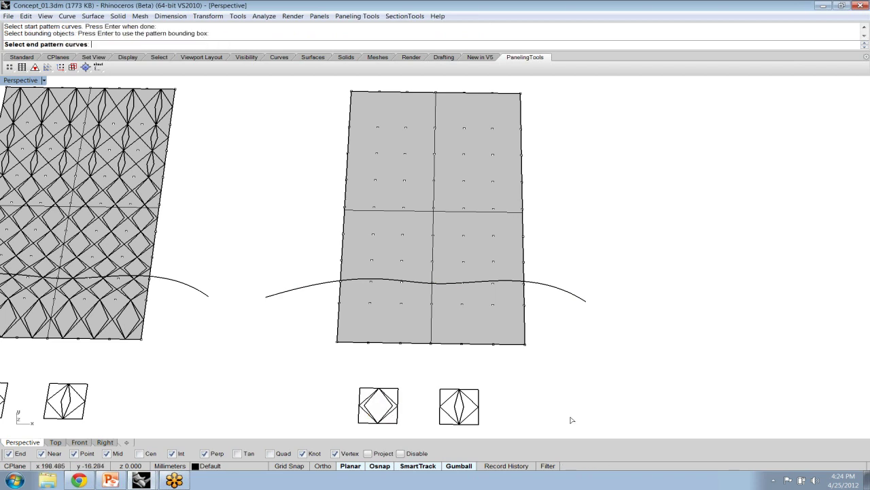
pyautogui.click(449, 416)
pyautogui.press('Return')
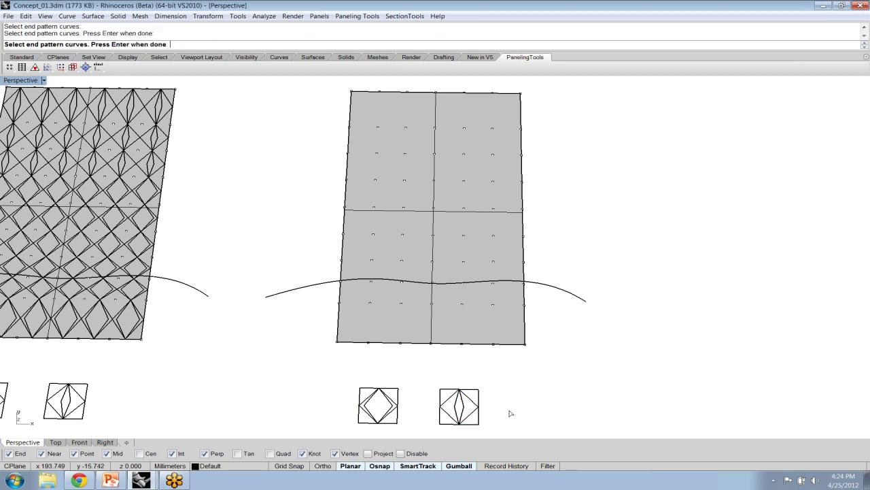
pyautogui.press('Return')
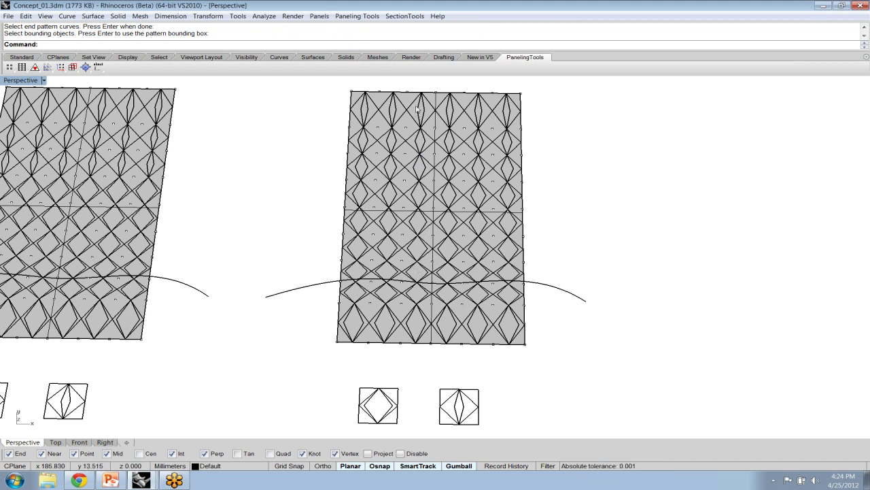
# Step: Move the new paneling curves about 24.2 mm along positive X, clear of the plane
pyautogui.click(420, 140)
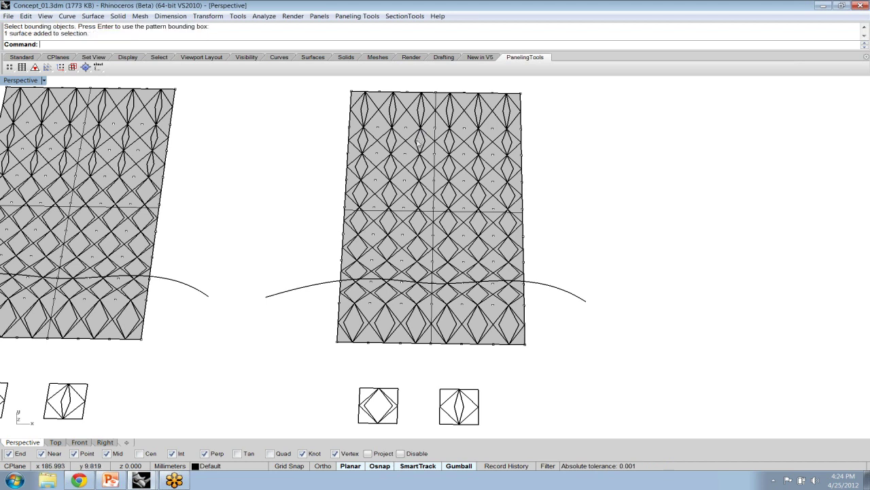
pyautogui.click(414, 147)
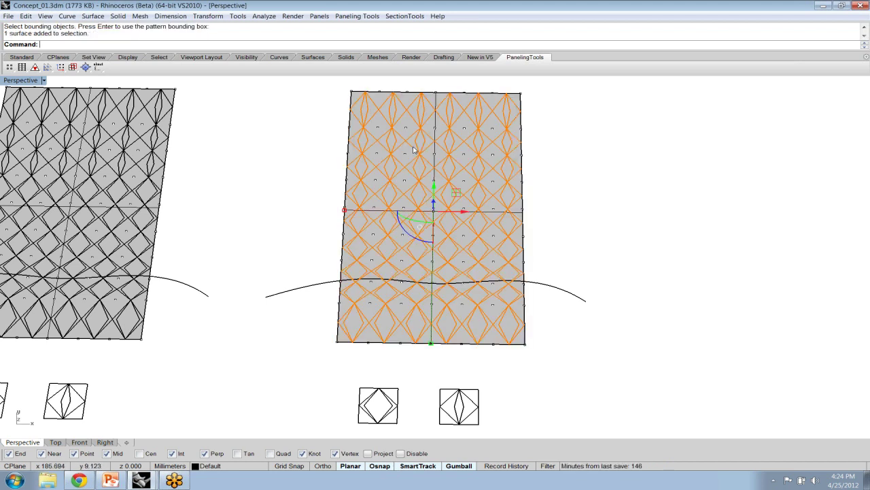
pyautogui.moveTo(463, 212); pyautogui.dragTo(754, 218)
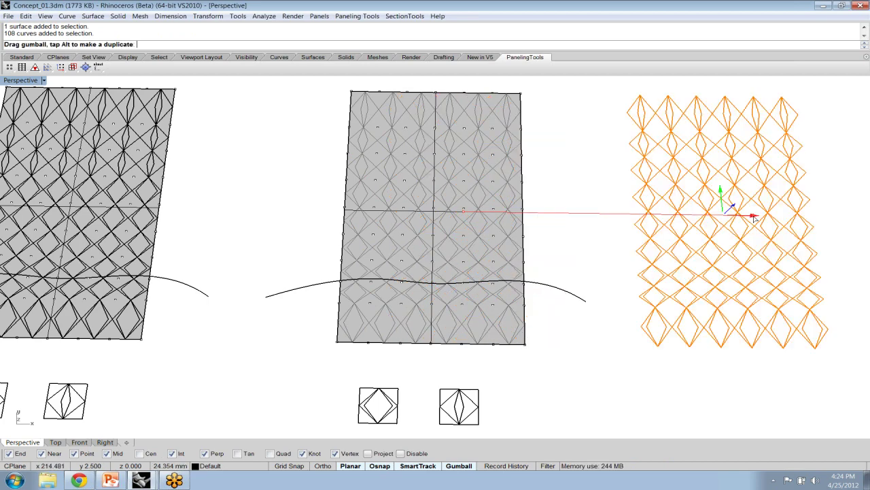
# Step: Create planar surfaces from the moved paneling curves with PlanarSrf
pyautogui.keyDown('shift'); pyautogui.moveTo(614, 387); pyautogui.dragTo(464, 397, button='right'); pyautogui.keyUp('shift')
pyautogui.write('PlanarSrf')
pyautogui.press('Return')
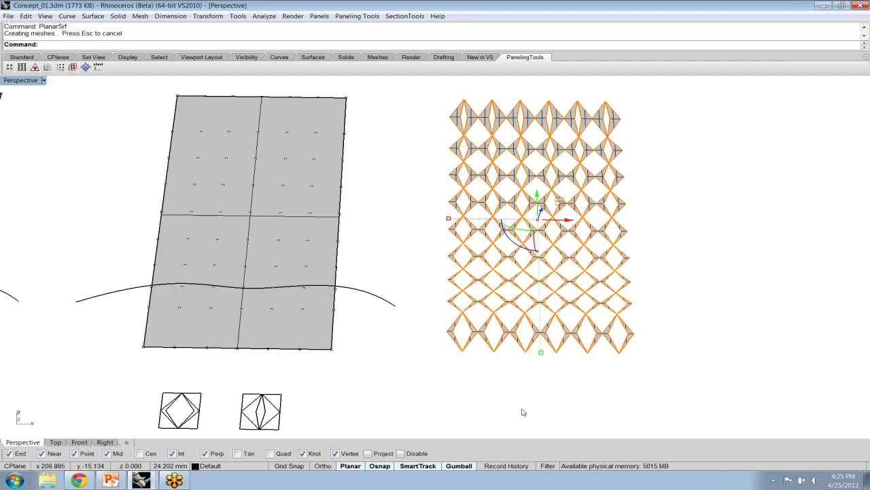
# Step: Examine how the surfaced panels vary across the pattern and compare the two source modules below the grid
pyautogui.keyDown('shift'); pyautogui.moveTo(670, 351); pyautogui.dragTo(561, 367, button='right'); pyautogui.keyUp('shift')
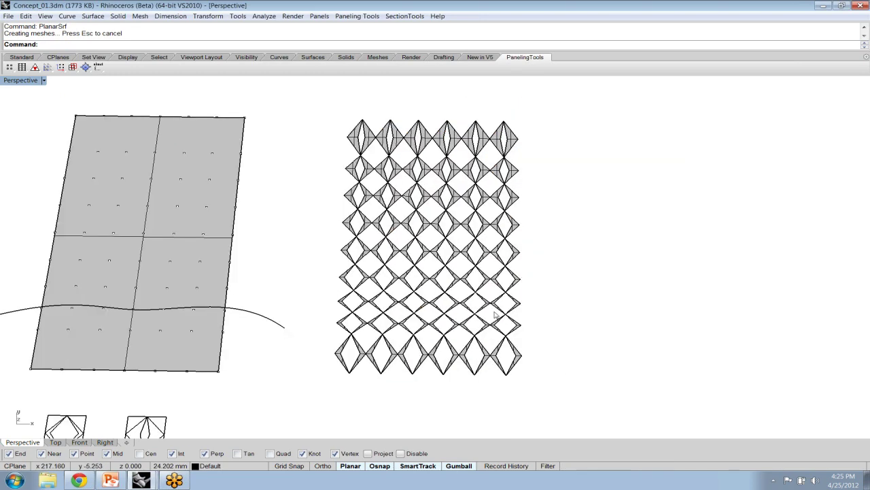
pyautogui.scroll(3, 495, 314)
pyautogui.scroll(-2, 495, 314)
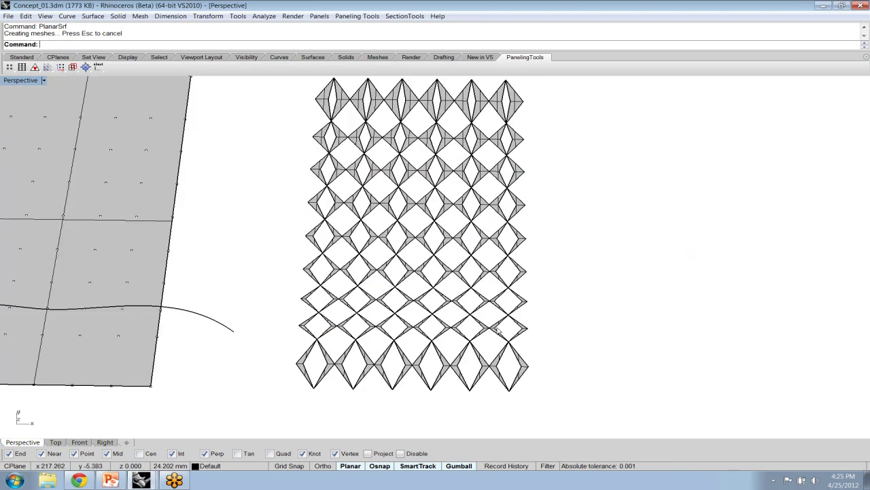
pyautogui.scroll(-2, 498, 331)
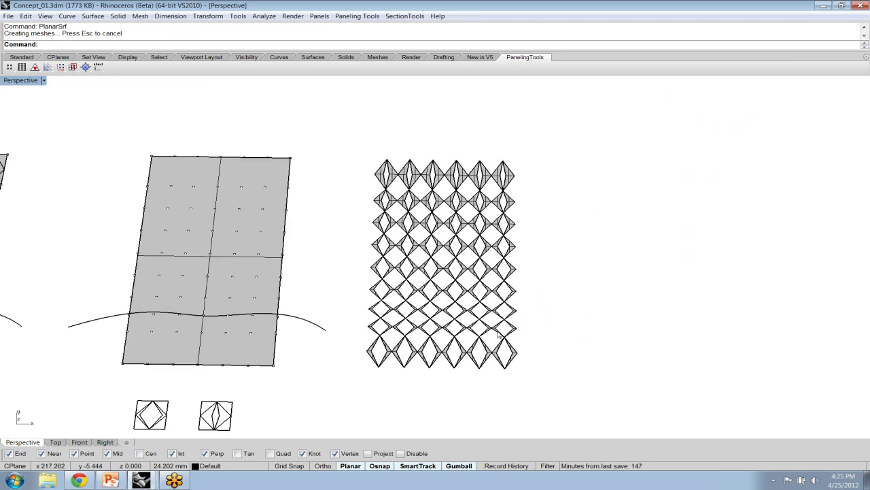
pyautogui.keyDown('shift'); pyautogui.moveTo(485, 376); pyautogui.dragTo(511, 347, button='right'); pyautogui.keyUp('shift')
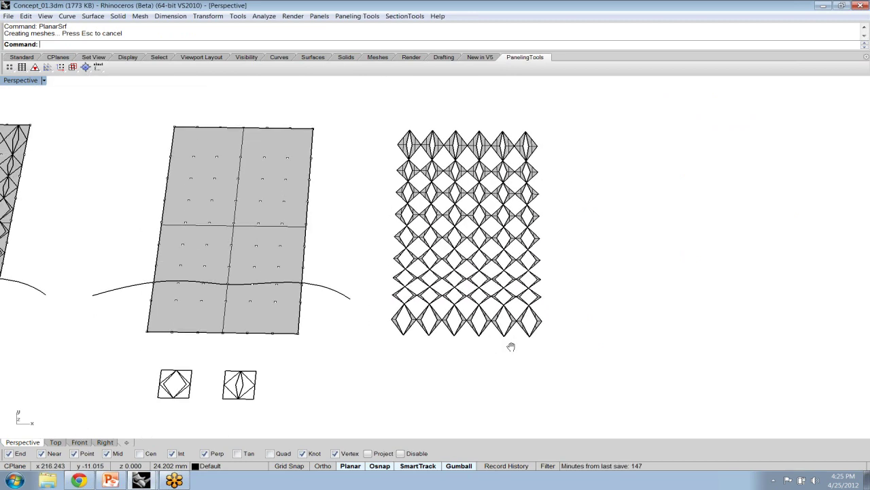
pyautogui.moveTo(326, 382); pyautogui.dragTo(184, 391, button='right')
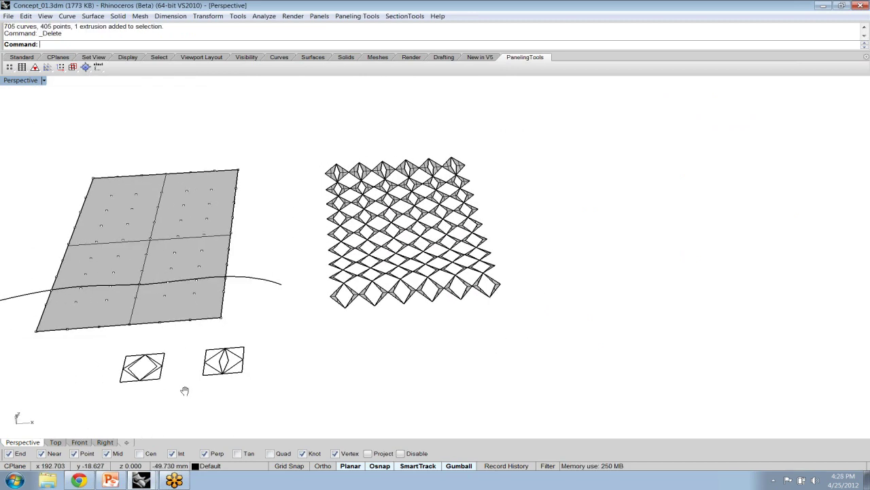
pyautogui.scroll(2, 190, 383)
pyautogui.moveTo(361, 363); pyautogui.dragTo(177, 365, button='right')
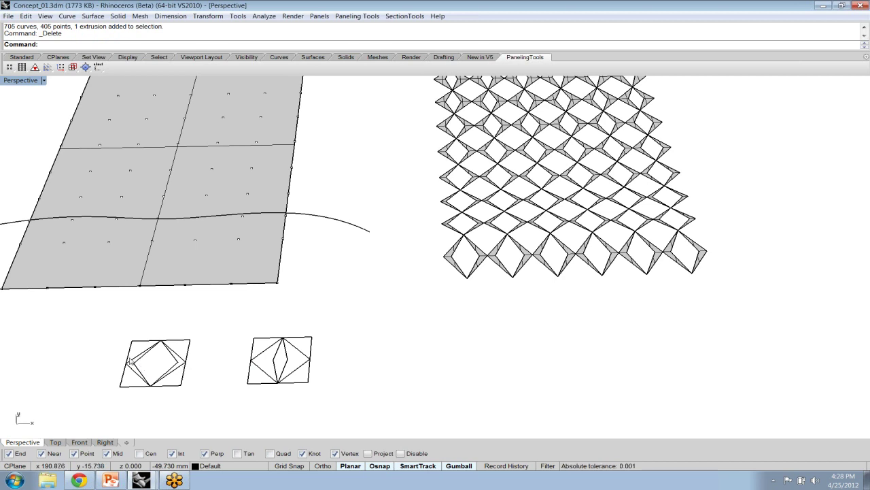
pyautogui.moveTo(105, 328); pyautogui.dragTo(234, 422)
pyautogui.moveTo(229, 319); pyautogui.dragTo(341, 403)
pyautogui.press('Escape')
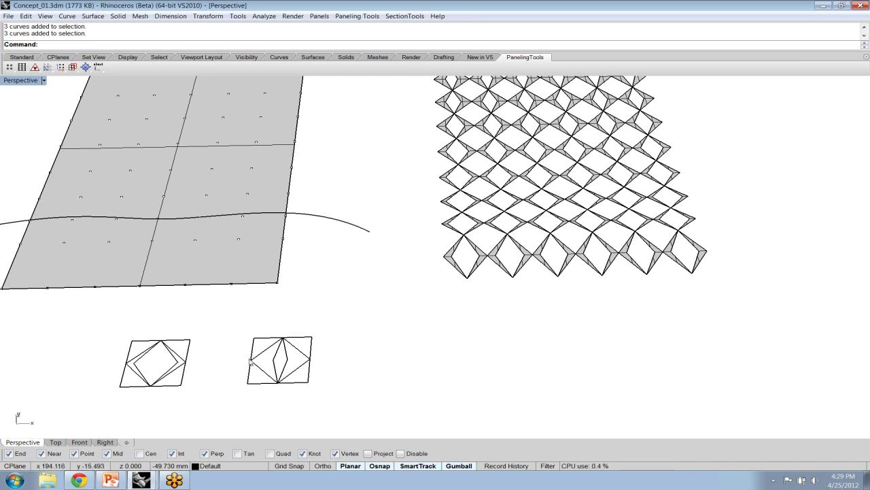
# Step: Duplicate the narrow-diamond module about 3.1 mm along negative X, between the two existing modules
pyautogui.moveTo(240, 330); pyautogui.dragTo(328, 391)
pyautogui.moveTo(312, 359); pyautogui.dragTo(246, 367)
pyautogui.press('Escape')
# Step: Turn on the control points of the middle module's chevron curves and widen its inner diamond by spreading the two side vertices apart
pyautogui.scroll(2, 220, 361)
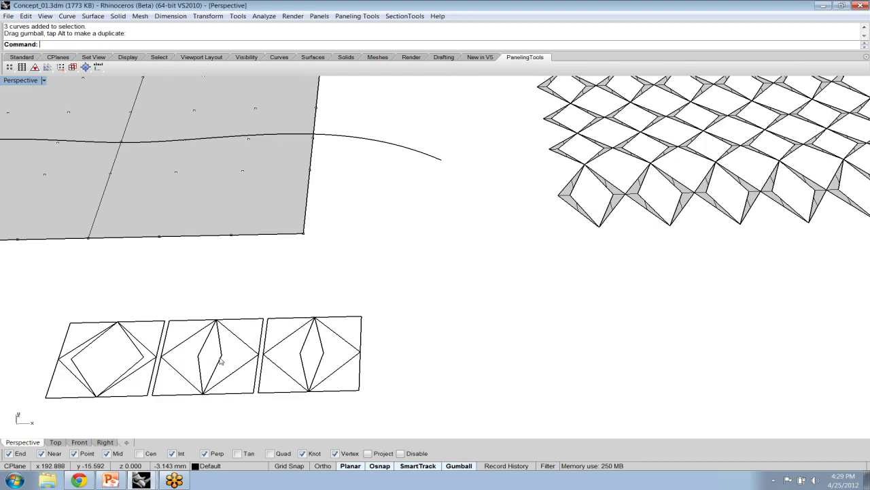
pyautogui.click(220, 361)
pyautogui.keyDown('shift'); pyautogui.click(197, 359); pyautogui.keyUp('shift')
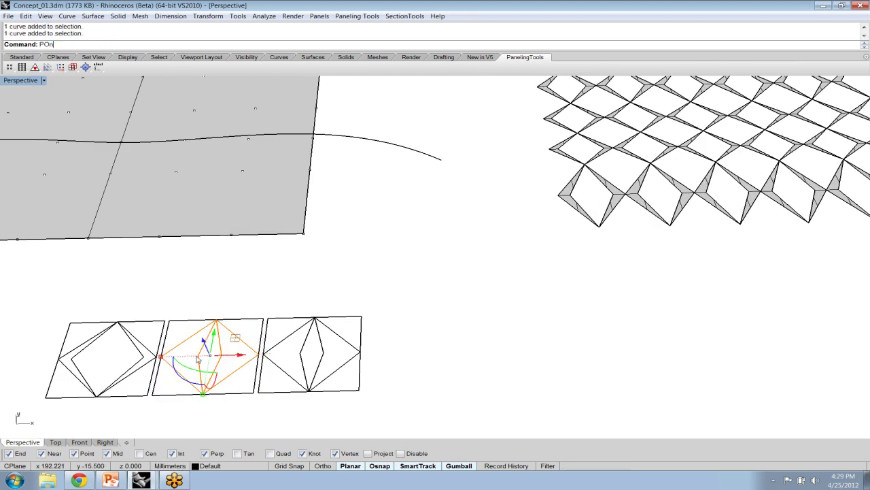
pyautogui.press('Return')
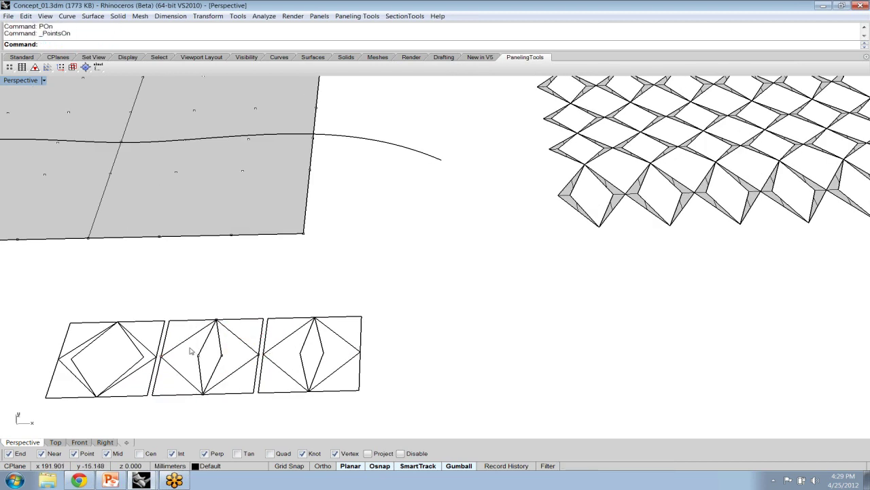
pyautogui.moveTo(189, 349)
pyautogui.mouseDown()
pyautogui.moveTo(235, 361)
pyautogui.moveTo(187, 356)
pyautogui.mouseUp()
pyautogui.click(236, 413)
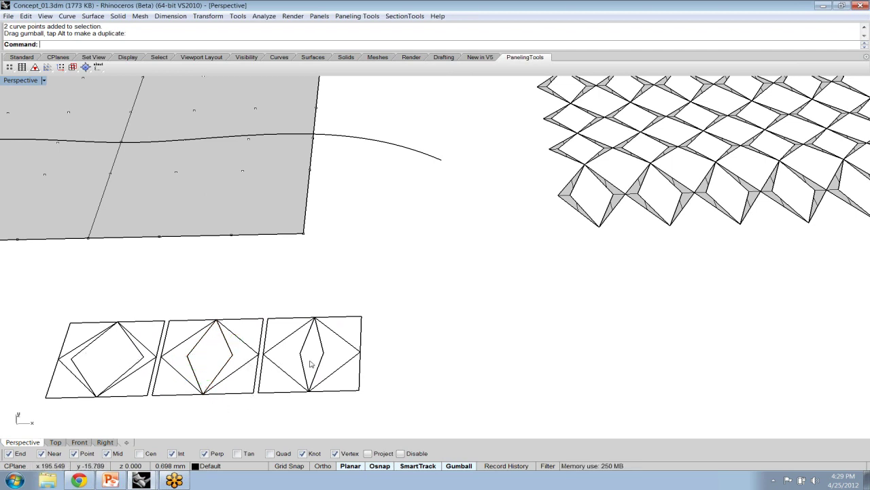
# Step: Move all three modules about 4.1 mm along negative X, beneath the plane
pyautogui.scroll(-5, 400, 355)
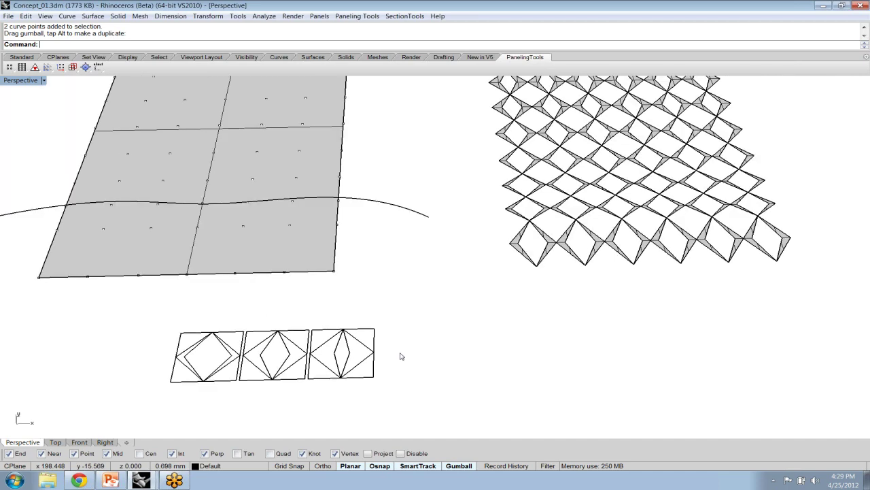
pyautogui.moveTo(193, 321); pyautogui.dragTo(408, 377)
pyautogui.moveTo(328, 355); pyautogui.dragTo(255, 355)
pyautogui.keyDown('shift'); pyautogui.moveTo(246, 308); pyautogui.dragTo(330, 339, button='right'); pyautogui.keyUp('shift')
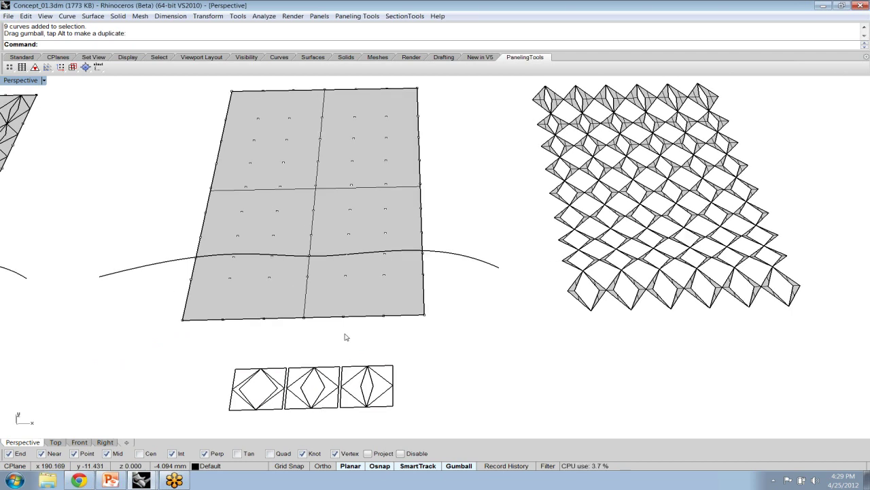
# Step: Start Panel Custom 2D Variable on the plane's point grid without a base surface and set the pattern method to List
pyautogui.click(363, 16)
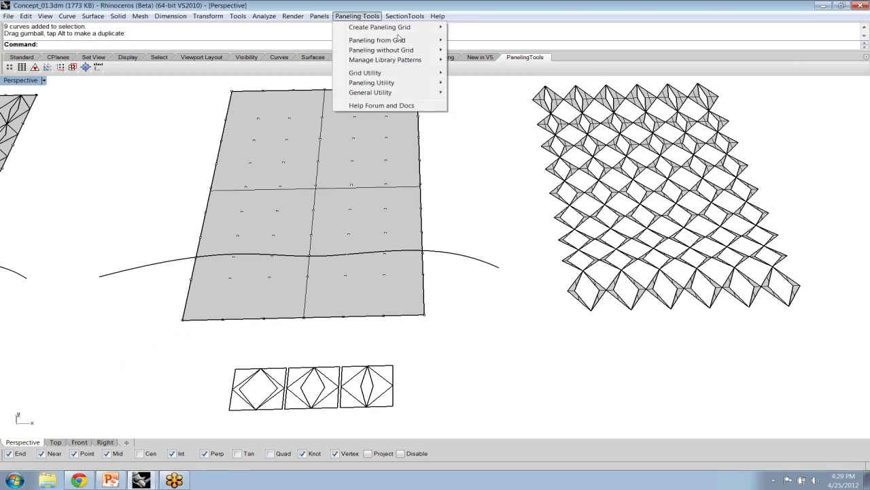
pyautogui.moveTo(403, 40)
pyautogui.click(506, 60)
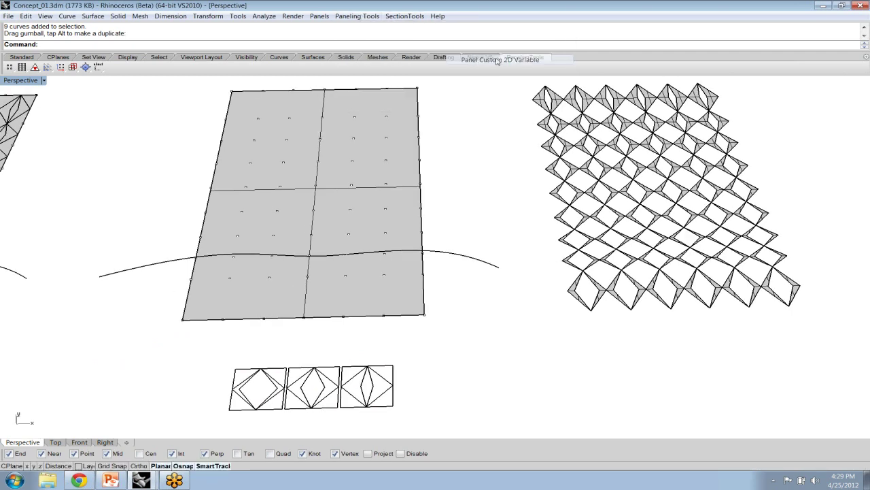
pyautogui.click(270, 278)
pyautogui.press('Return')
pyautogui.press('Return')
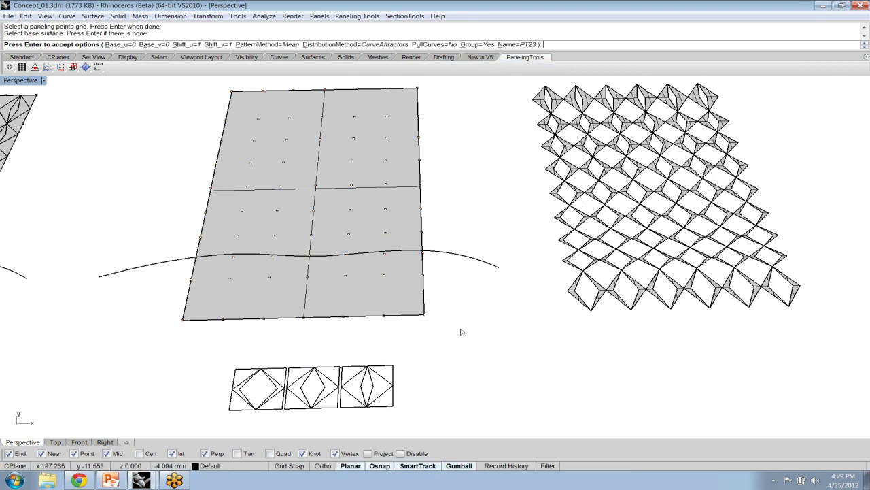
pyautogui.click(266, 44)
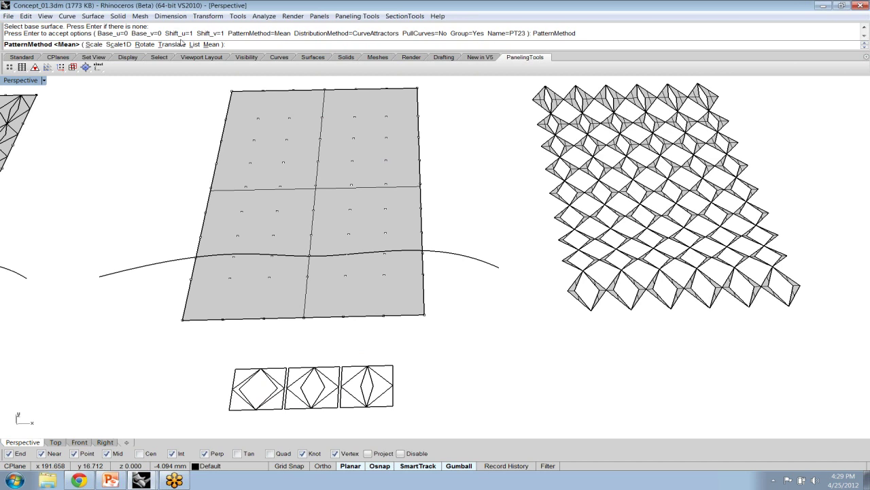
pyautogui.click(195, 44)
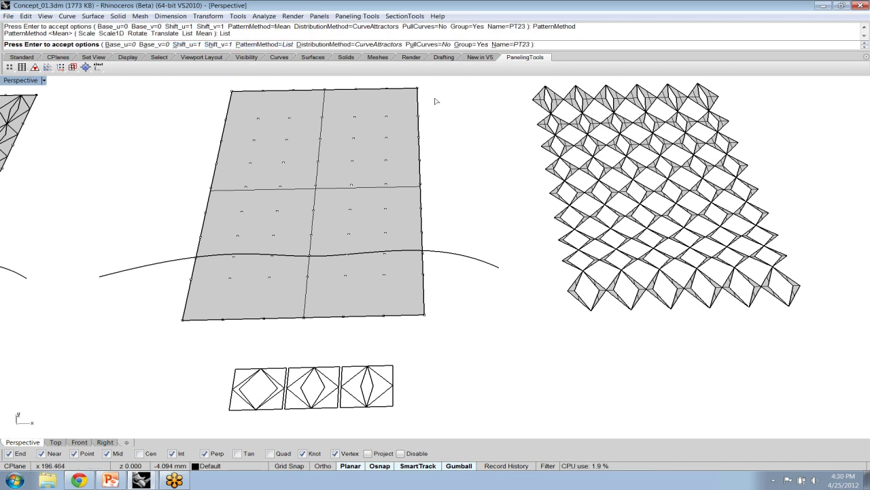
pyautogui.press('Return')
pyautogui.click(454, 256)
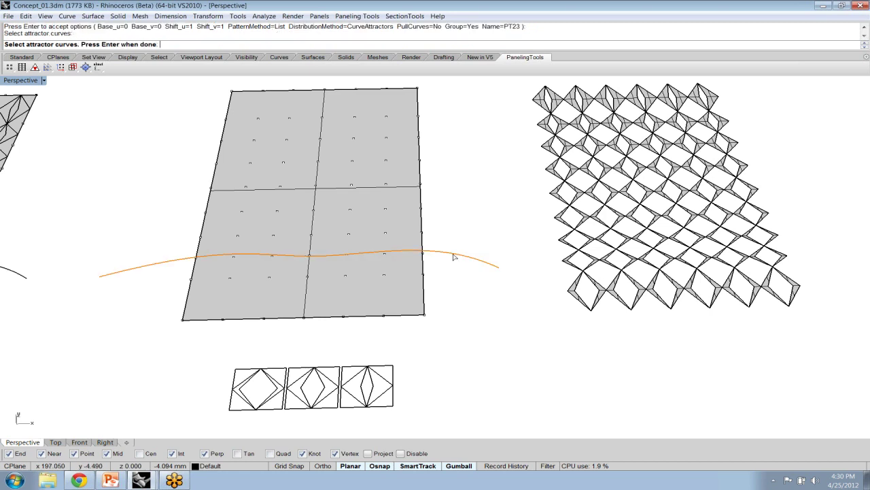
pyautogui.press('Return')
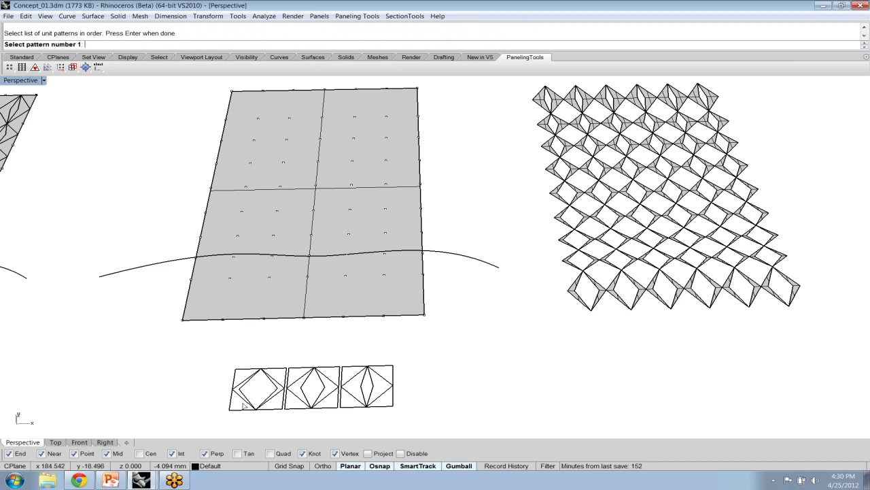
pyautogui.click(272, 394)
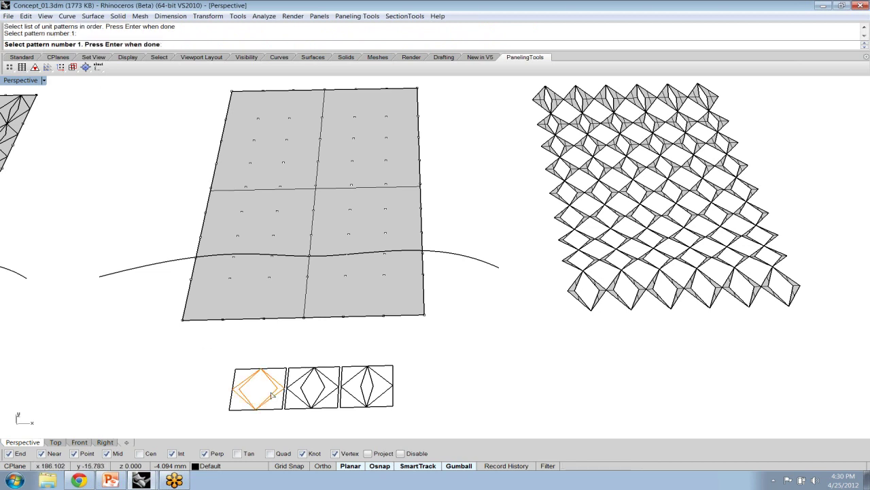
pyautogui.press('Return')
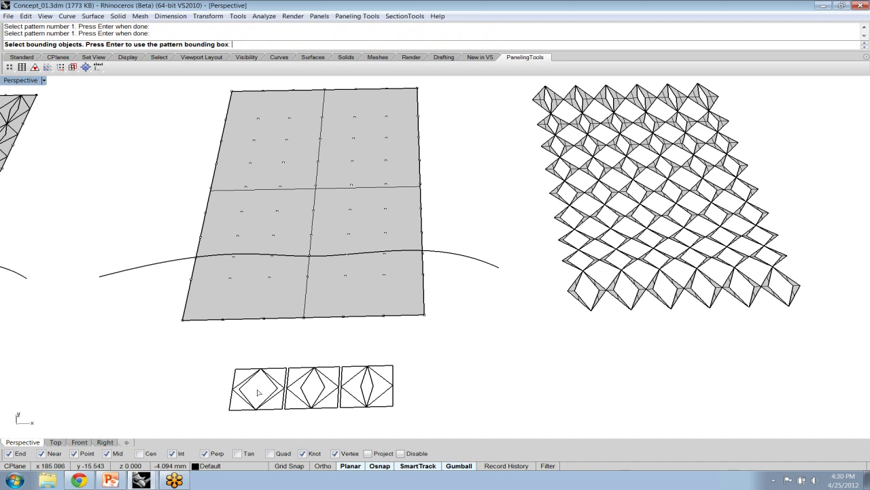
pyautogui.press('Return')
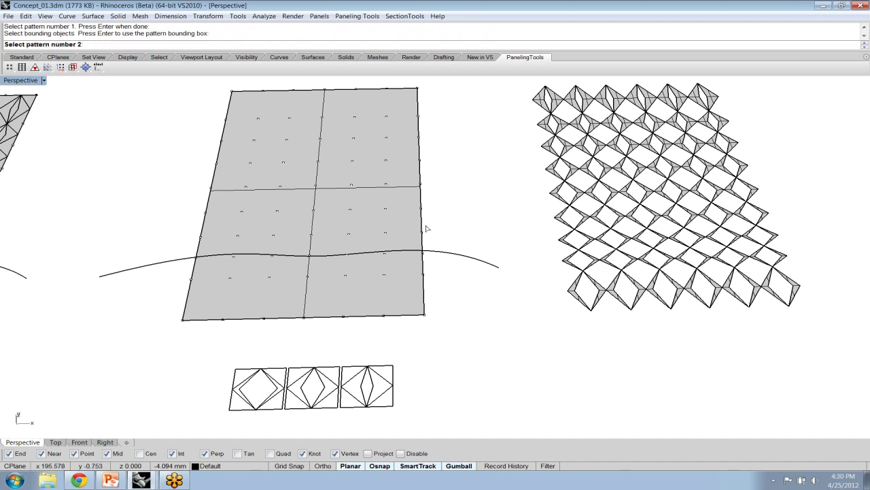
pyautogui.click(306, 386)
pyautogui.click(324, 388)
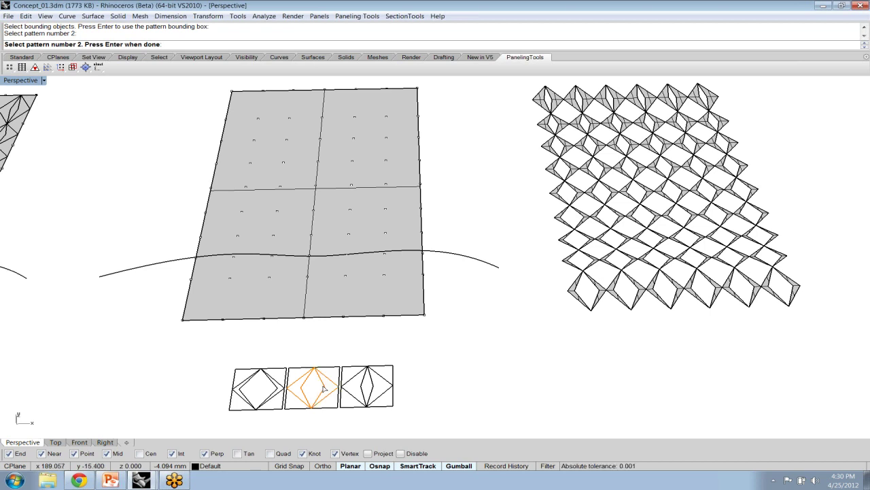
pyautogui.press('Return')
pyautogui.click(365, 386)
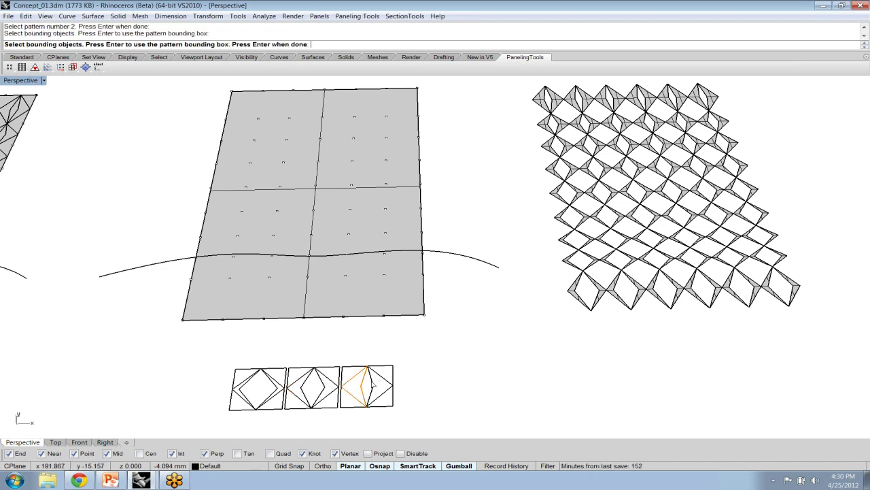
pyautogui.click(366, 389)
pyautogui.click(367, 391)
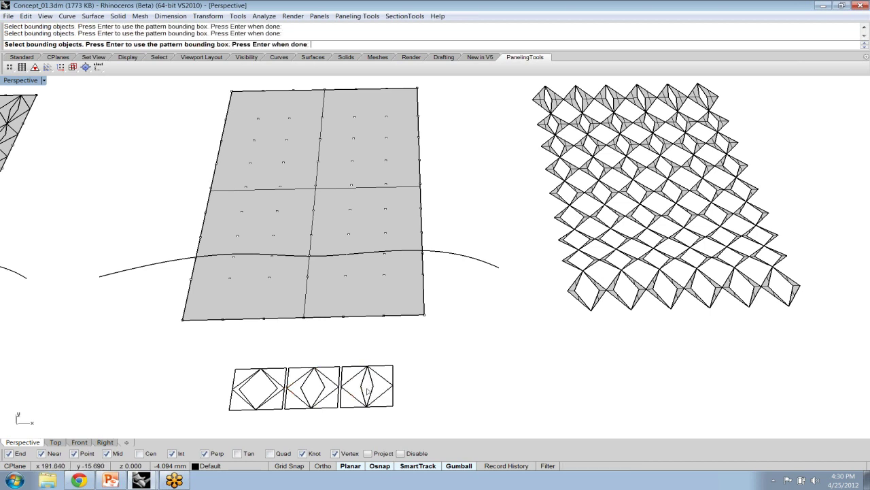
pyautogui.press('Return')
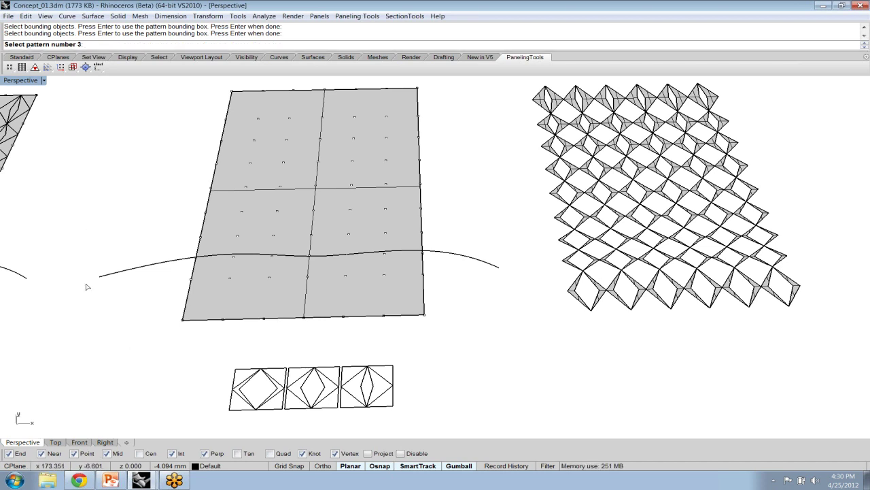
pyautogui.press('Return')
pyautogui.hotkey('ctrl', 'z')
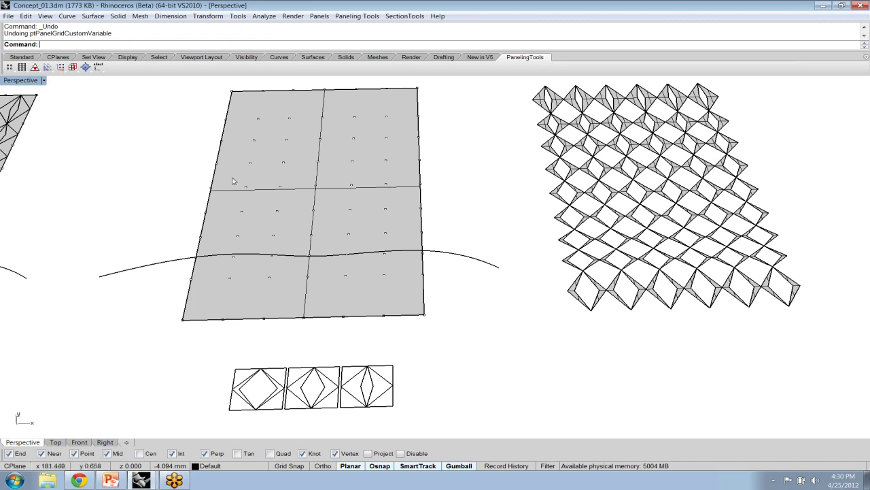
# Step: Run the variable custom 2D paneling on the same point grid with the List method, using the wavy curve as the attractor
pyautogui.rightClick(142, 48)
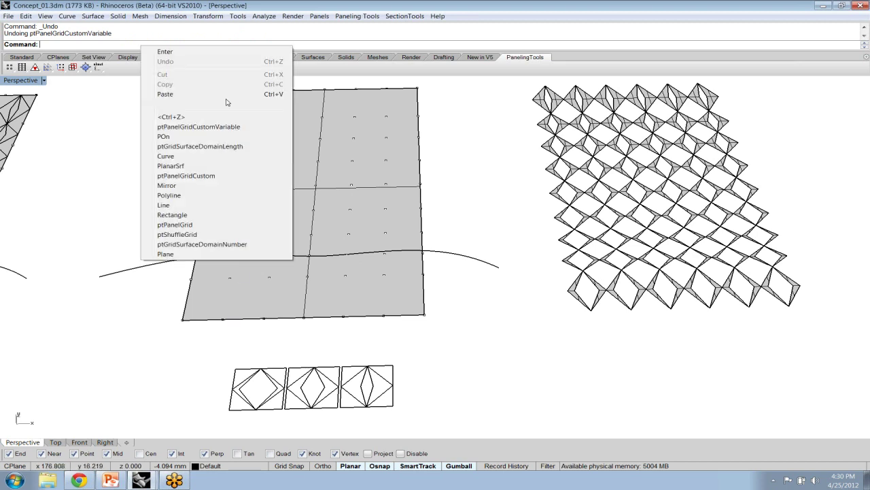
pyautogui.click(194, 126)
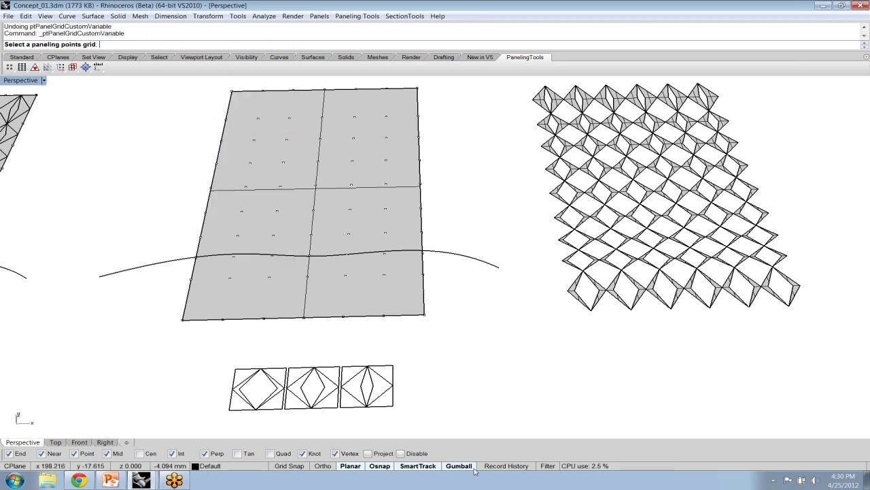
pyautogui.click(268, 278)
pyautogui.press('Return')
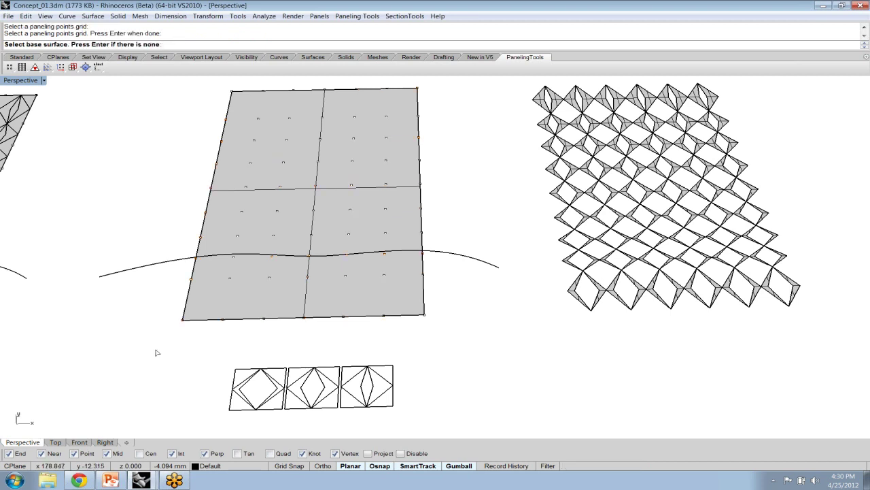
pyautogui.press('Return')
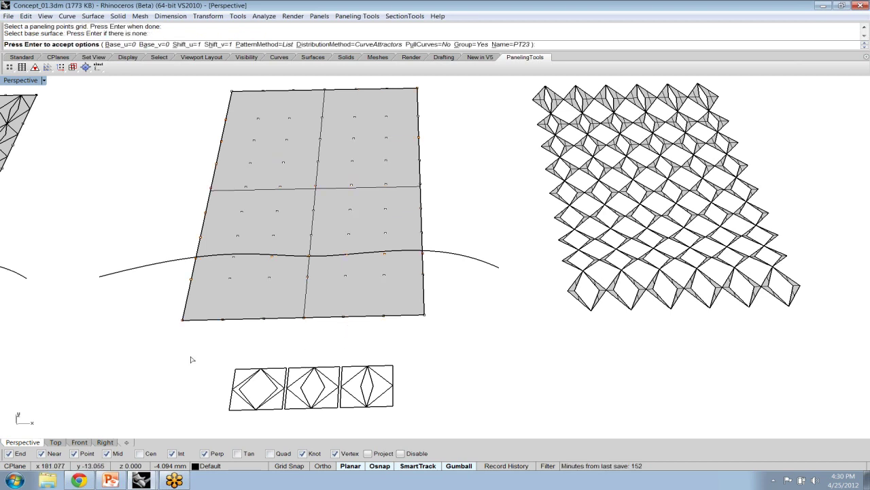
pyautogui.press('Return')
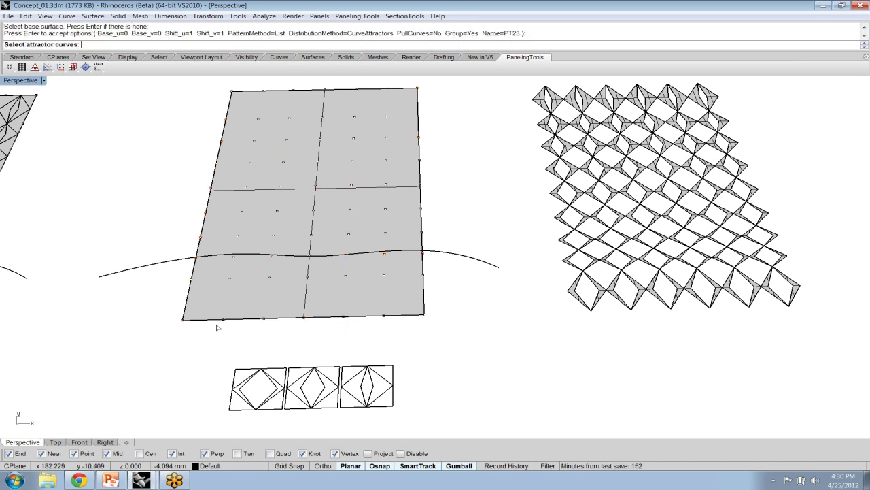
pyautogui.click(151, 265)
pyautogui.press('Return')
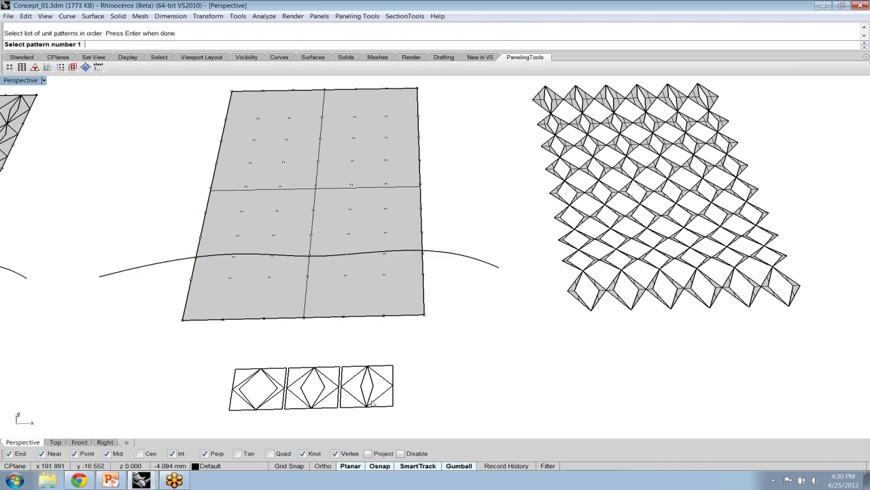
# Step: Assign the wide-diamond module as pattern 1 and the medium-diamond module as pattern 2, each with its own bounding box
pyautogui.click(253, 405)
pyautogui.click(272, 404)
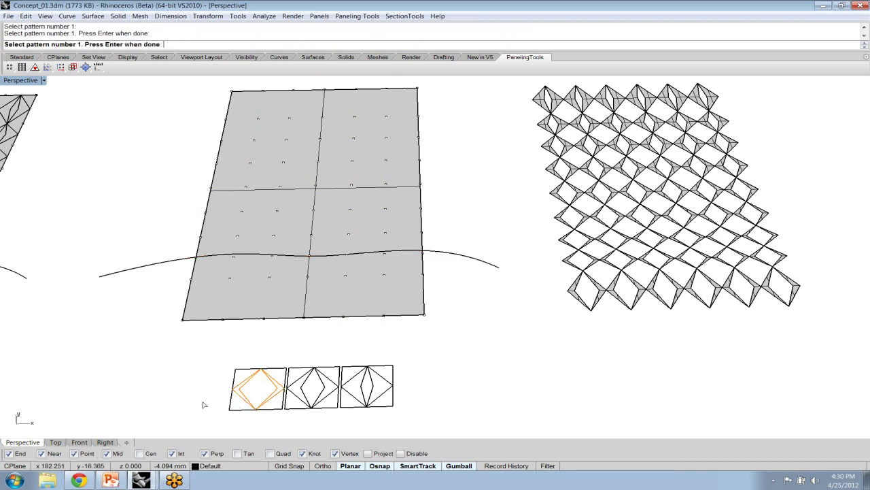
pyautogui.press('Return')
pyautogui.press('Return')
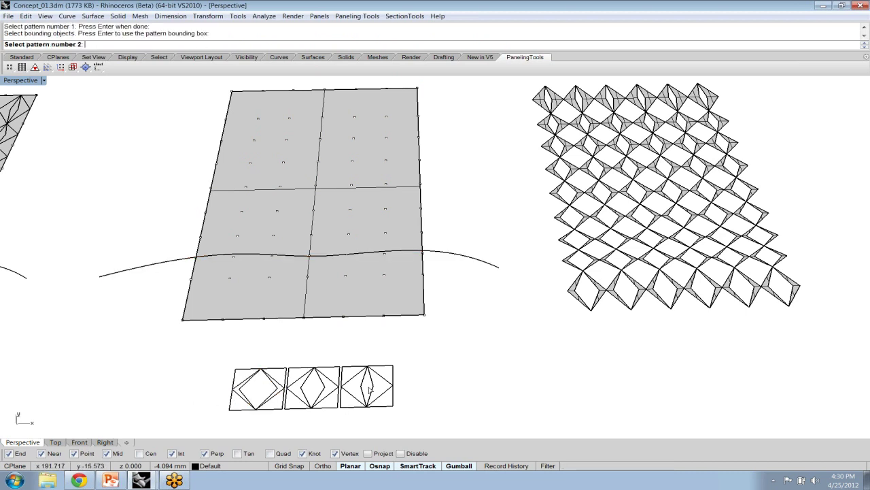
pyautogui.click(314, 392)
pyautogui.click(322, 393)
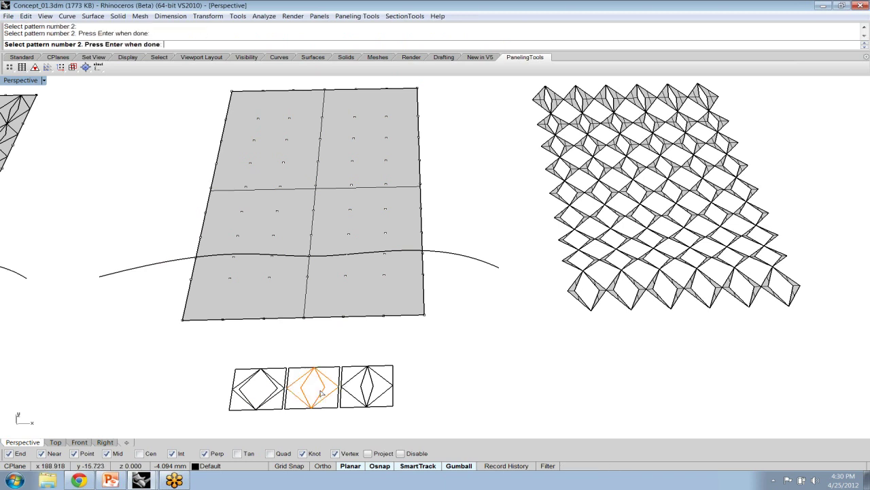
pyautogui.press('Return')
pyautogui.press('Return')
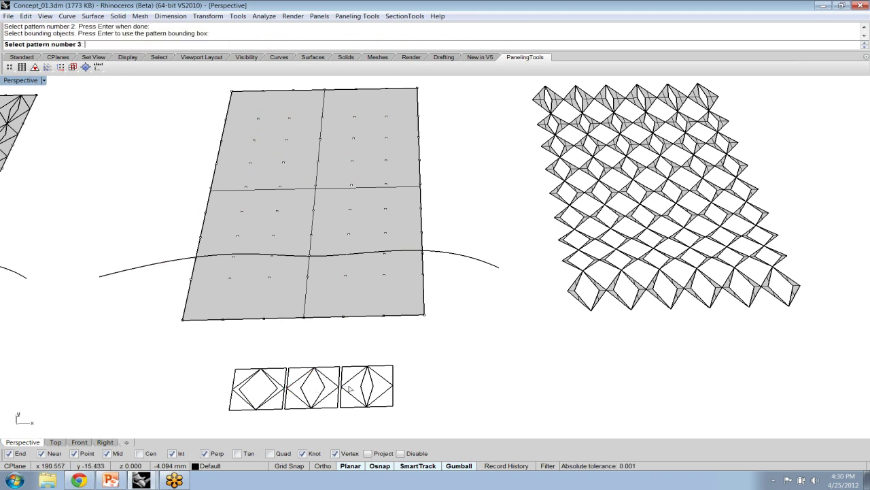
# Step: Assign the narrow-diamond module as pattern 3 with its own bounding box and finish the list to generate the paneling
pyautogui.click(367, 385)
pyautogui.click(372, 387)
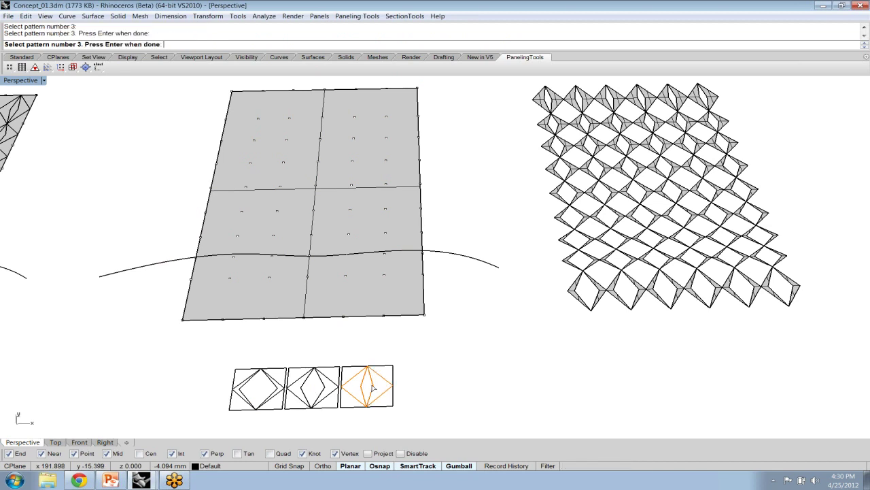
pyautogui.press('Return')
pyautogui.press('Return')
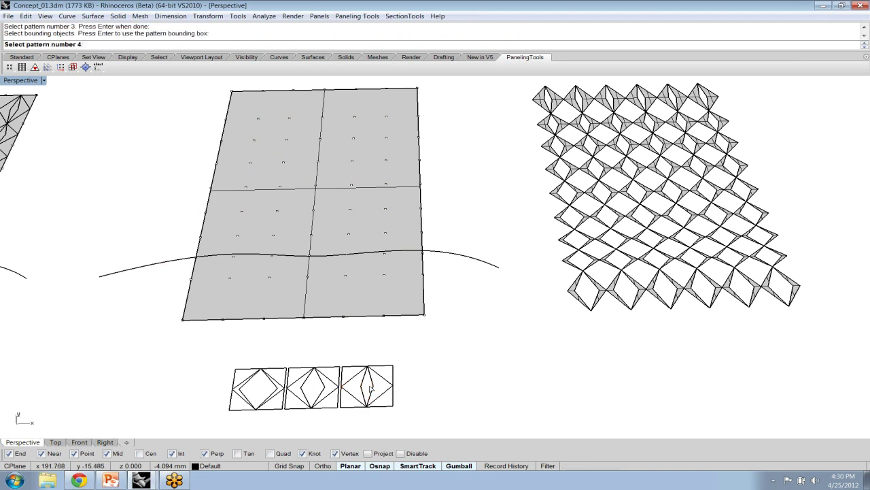
pyautogui.press('Return')
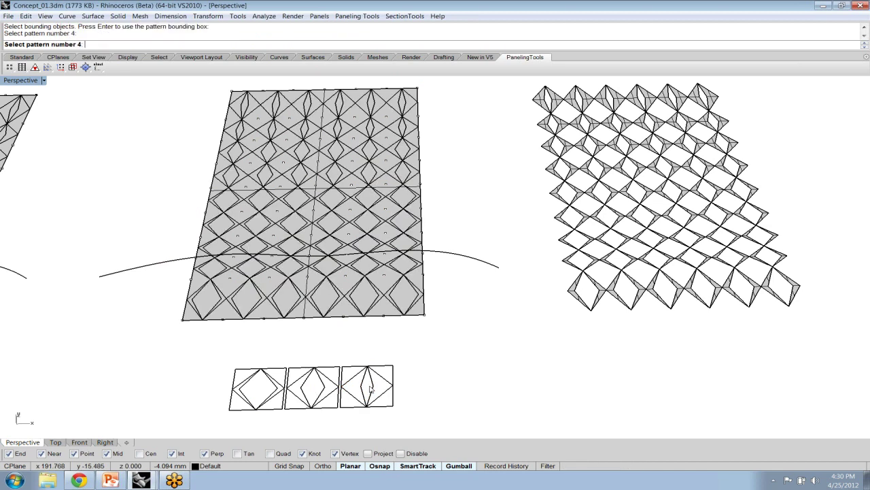
# Step: Examine how the three modules are distributed across the plane relative to the attractor curve, and compare with the adjacent surfaced paneling
pyautogui.moveTo(355, 217); pyautogui.dragTo(381, 266, button='right')
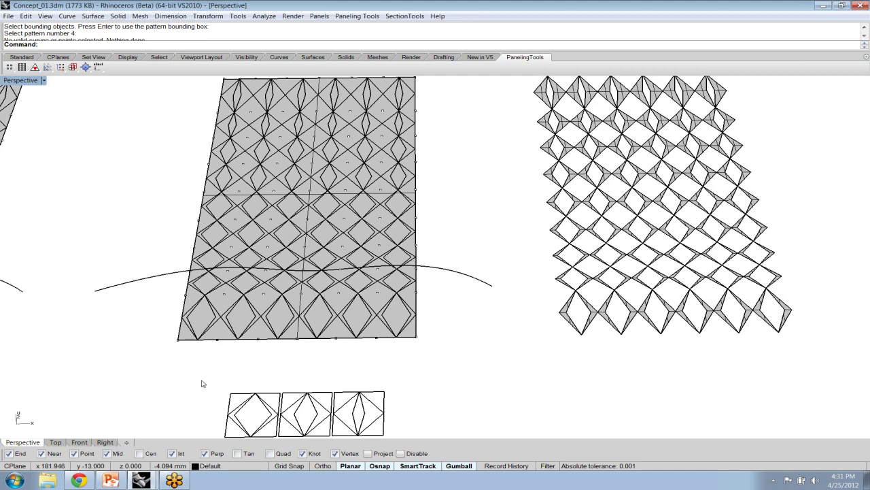
pyautogui.keyDown('shift'); pyautogui.moveTo(202, 378); pyautogui.dragTo(218, 351, button='right'); pyautogui.keyUp('shift')
pyautogui.moveTo(219, 352); pyautogui.dragTo(291, 427)
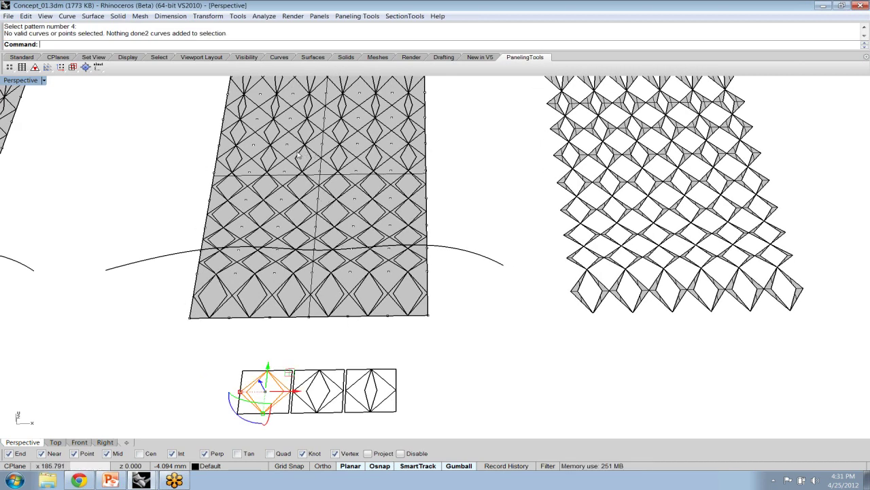
pyautogui.moveTo(189, 98); pyautogui.dragTo(465, 195)
pyautogui.moveTo(464, 195)
pyautogui.keyDown('shift'); pyautogui.mouseDown(button='right')
pyautogui.moveTo(467, 268)
pyautogui.moveTo(476, 269)
pyautogui.moveTo(467, 209)
pyautogui.mouseUp(button='right'); pyautogui.keyUp('shift')
pyautogui.keyDown('shift'); pyautogui.moveTo(476, 298); pyautogui.dragTo(465, 311, button='right'); pyautogui.keyUp('shift')
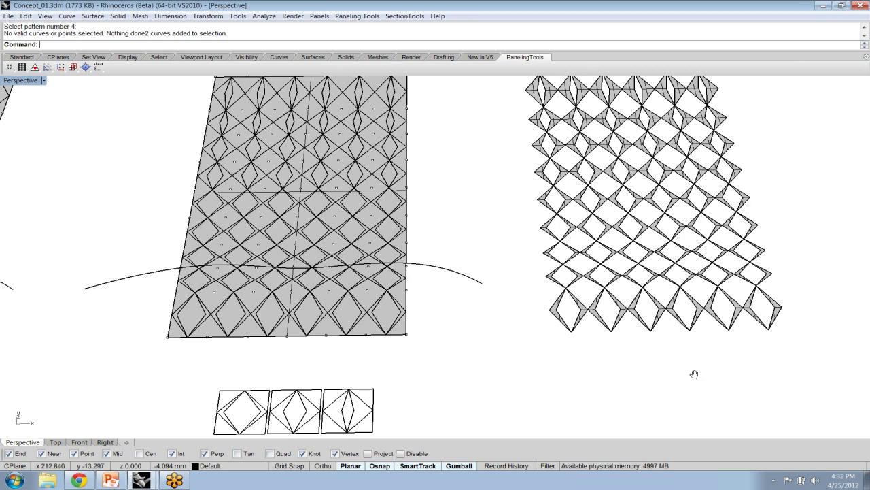
pyautogui.keyDown('shift'); pyautogui.moveTo(694, 374); pyautogui.dragTo(492, 408, button='right'); pyautogui.keyUp('shift')
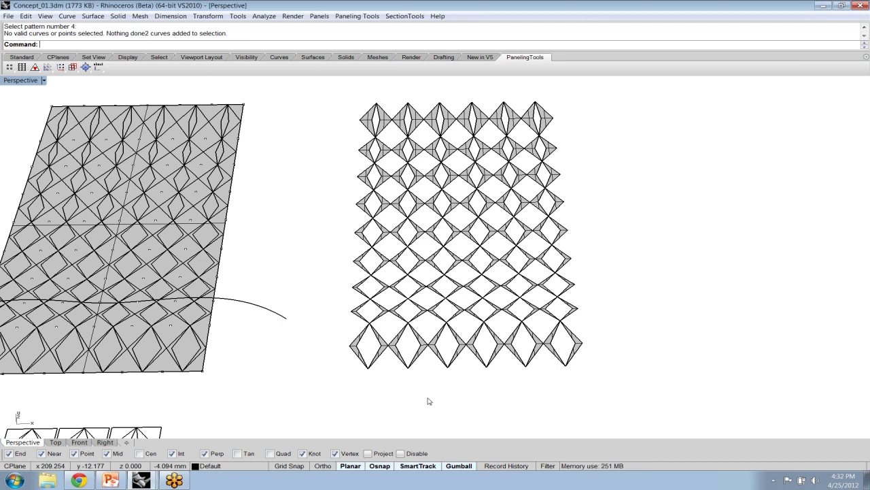
pyautogui.keyDown('shift'); pyautogui.moveTo(256, 370); pyautogui.dragTo(296, 337, button='right'); pyautogui.keyUp('shift')
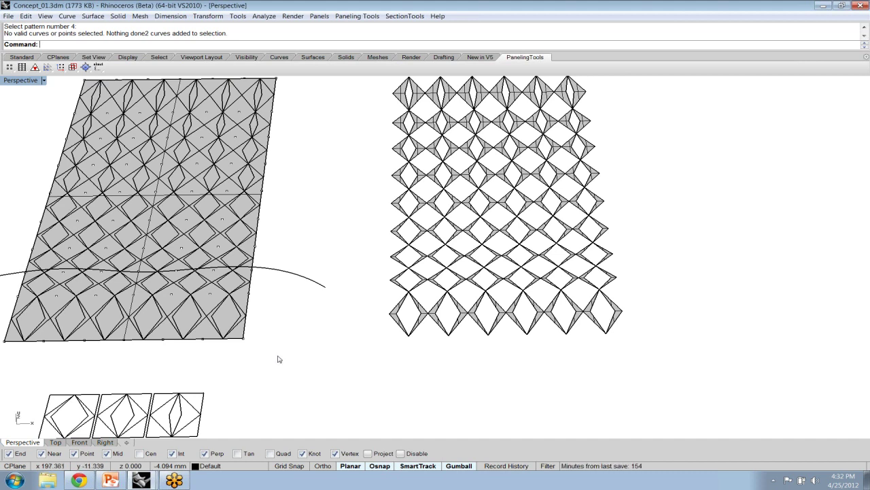
pyautogui.keyDown('shift'); pyautogui.moveTo(277, 356); pyautogui.dragTo(296, 349, button='right'); pyautogui.keyUp('shift')
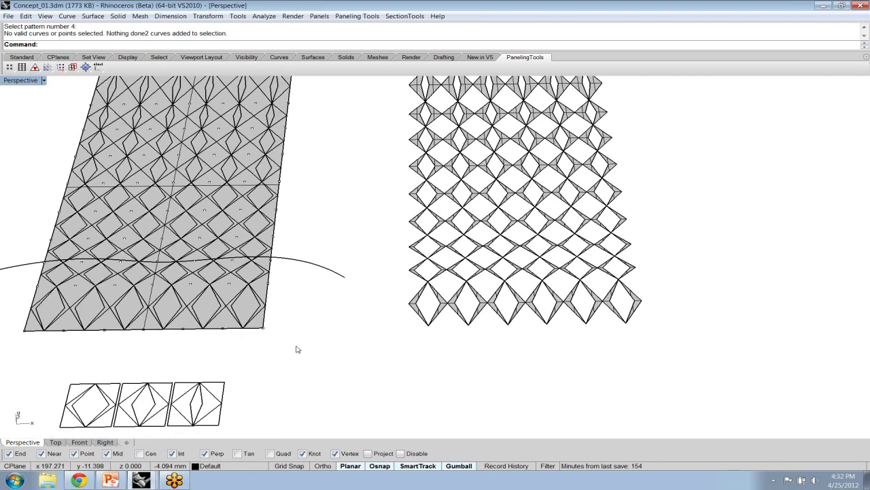
pyautogui.scroll(-1, 296, 350)
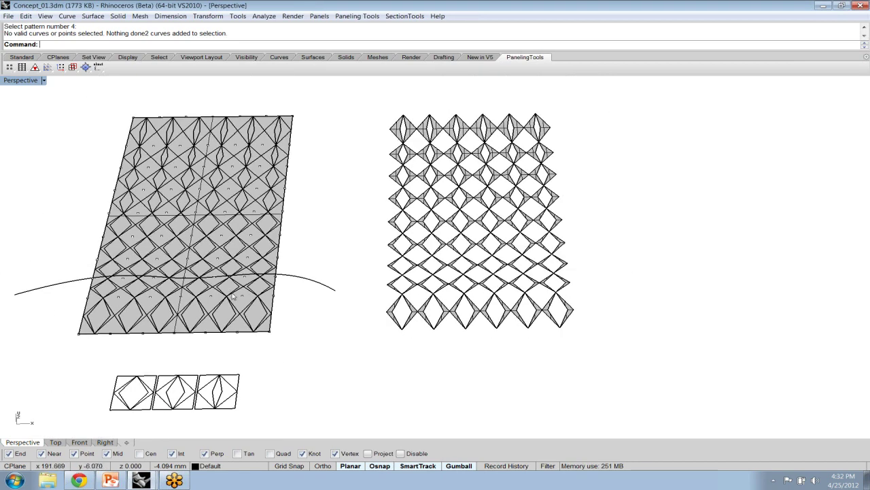
# Step: Duplicate the paneled plane with its point grid, attractor curve and three modules to the empty area beyond the surfaced paneling
pyautogui.click(232, 296)
pyautogui.click(315, 376)
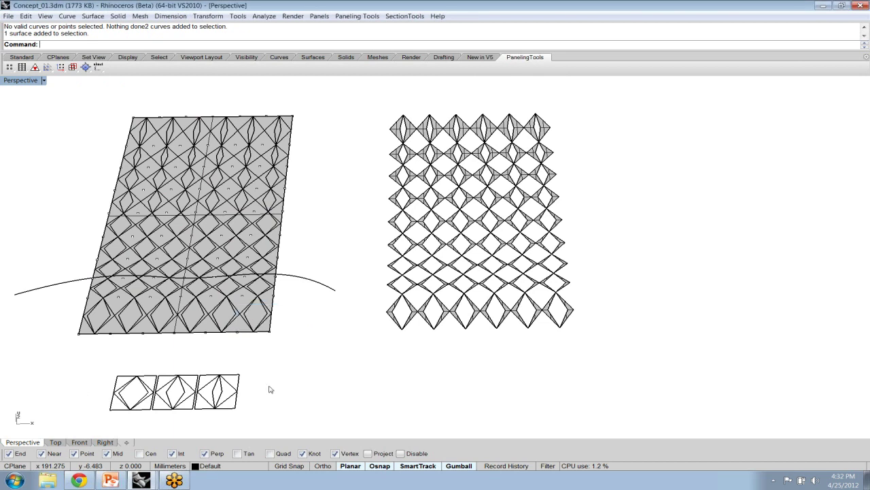
pyautogui.scroll(-2, 277, 388)
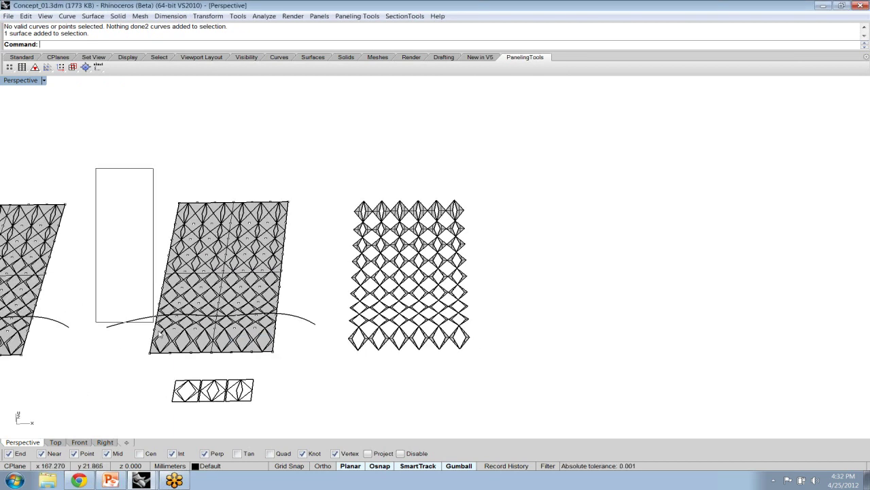
pyautogui.moveTo(159, 334); pyautogui.dragTo(330, 420)
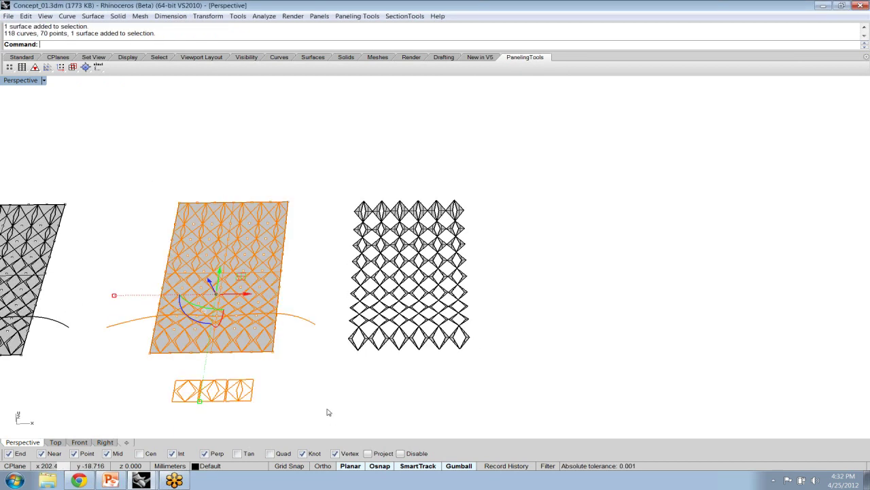
pyautogui.moveTo(246, 293); pyautogui.dragTo(645, 312)
pyautogui.click(733, 363)
# Step: Delete the grouped diamond paneling from the duplicated plane, keeping its surface, point grid and attractor curve
pyautogui.moveTo(735, 377); pyautogui.dragTo(524, 365, button='right')
pyautogui.click(453, 342)
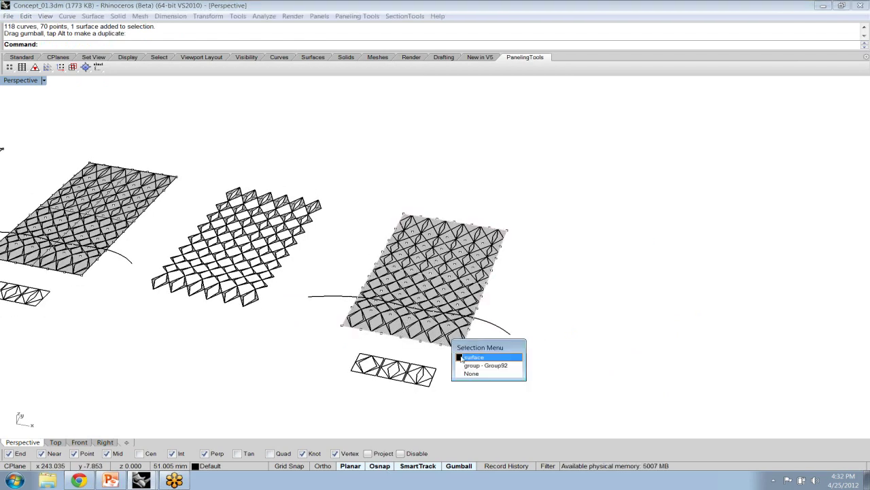
pyautogui.click(480, 366)
pyautogui.press('Delete')
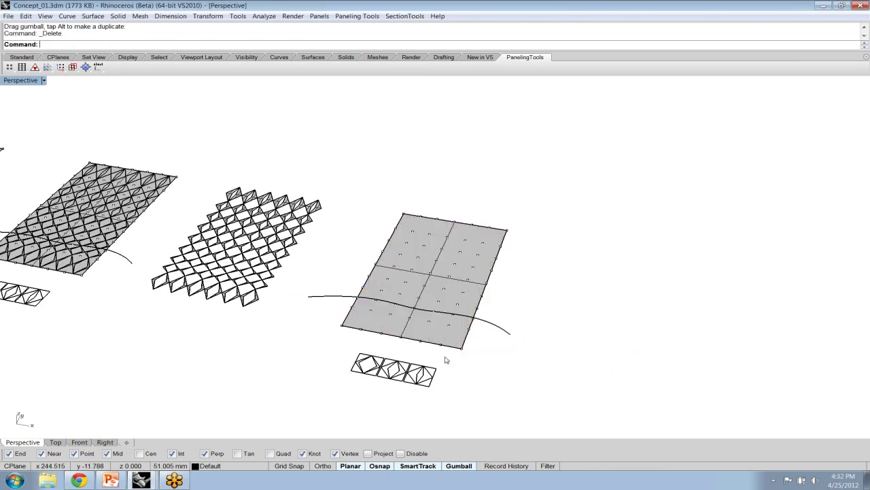
# Step: Delete the medium-diamond and narrow-diamond modules below the duplicated plane, keeping only the wide-diamond module
pyautogui.scroll(2, 435, 321)
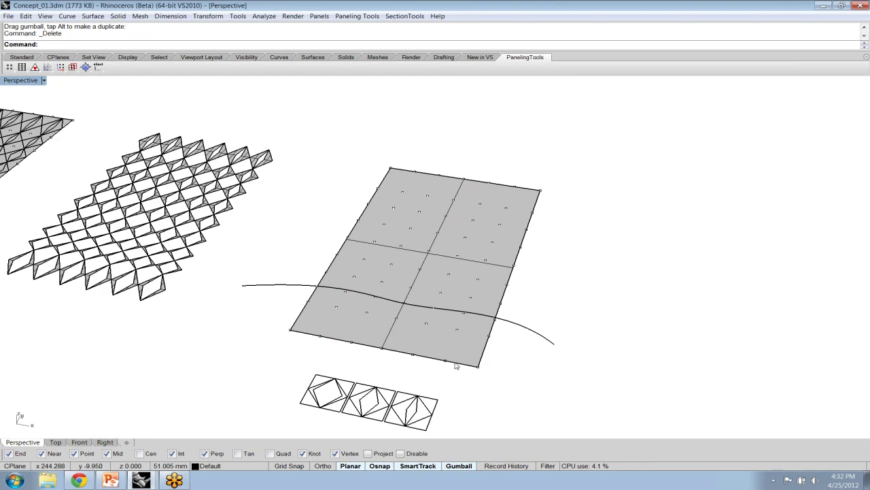
pyautogui.scroll(3, 462, 350)
pyautogui.scroll(2, 438, 330)
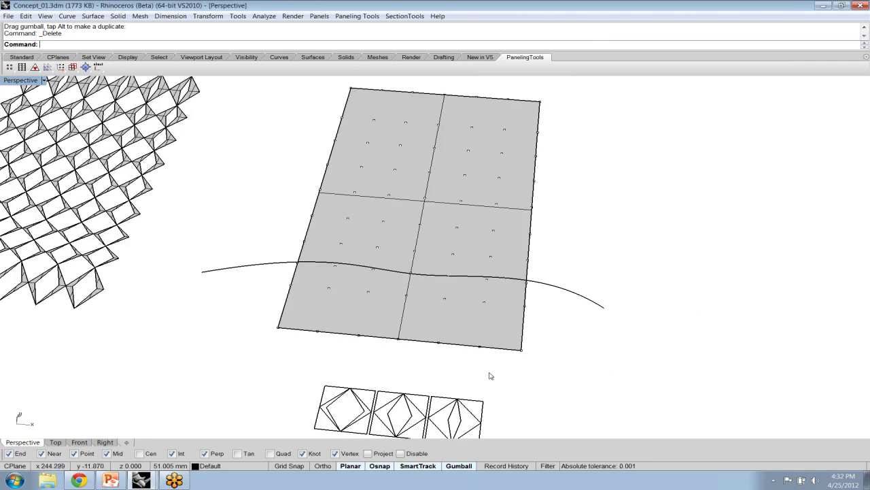
pyautogui.scroll(1, 478, 386)
pyautogui.moveTo(544, 435); pyautogui.dragTo(387, 354)
pyautogui.press('Delete')
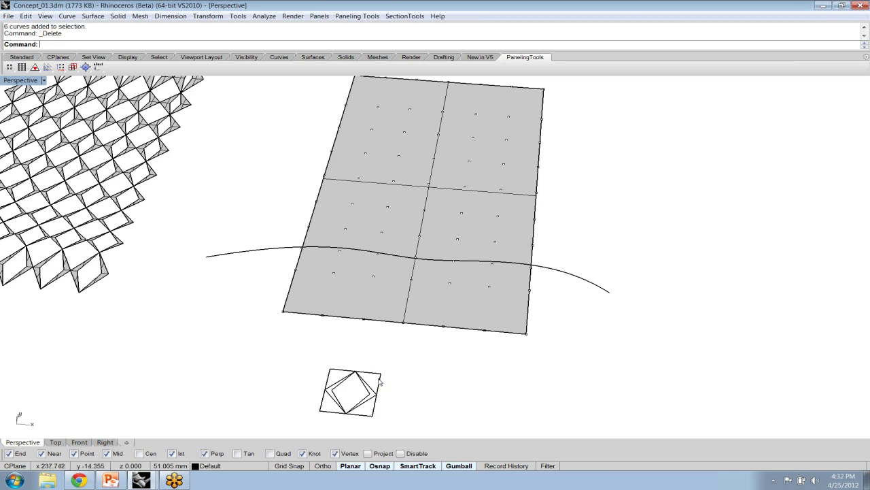
# Step: Create a triangular 3DFace in the wide-diamond module between the left inner corner, left outer corner and bottom corner
pyautogui.keyDown('shift'); pyautogui.moveTo(387, 403); pyautogui.dragTo(306, 359, button='right'); pyautogui.keyUp('shift')
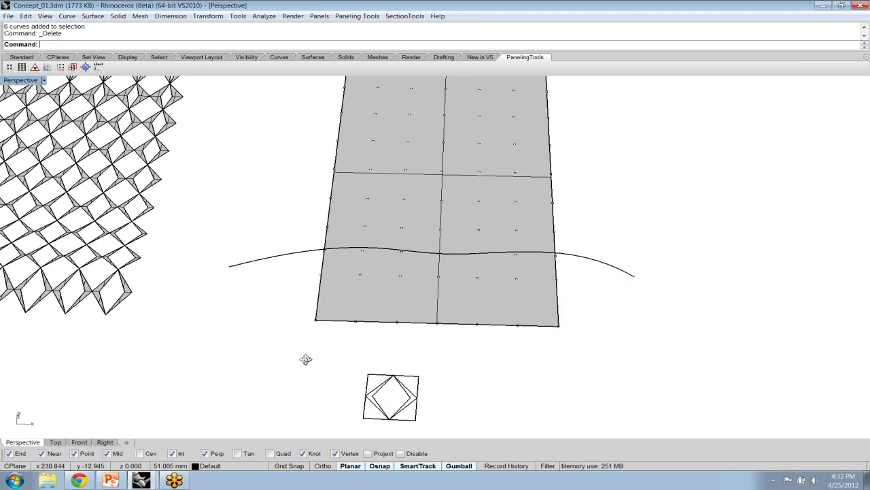
pyautogui.scroll(5, 306, 359)
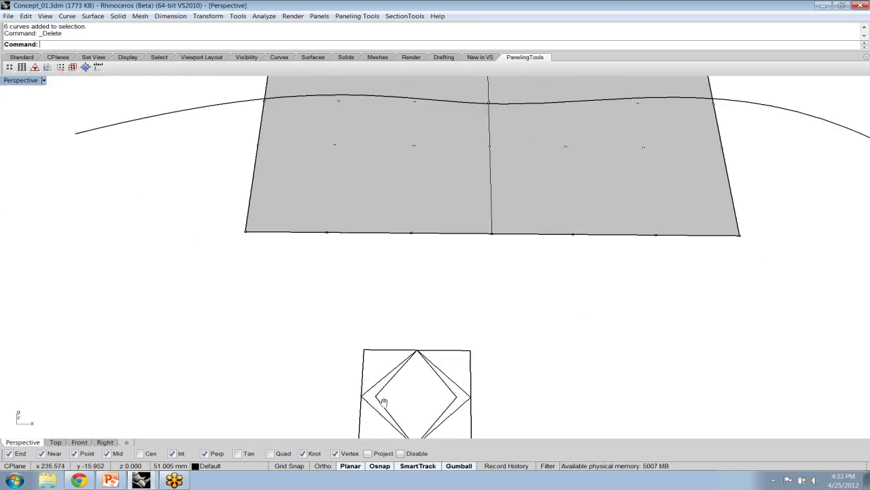
pyautogui.moveTo(383, 402); pyautogui.dragTo(356, 351, button='right')
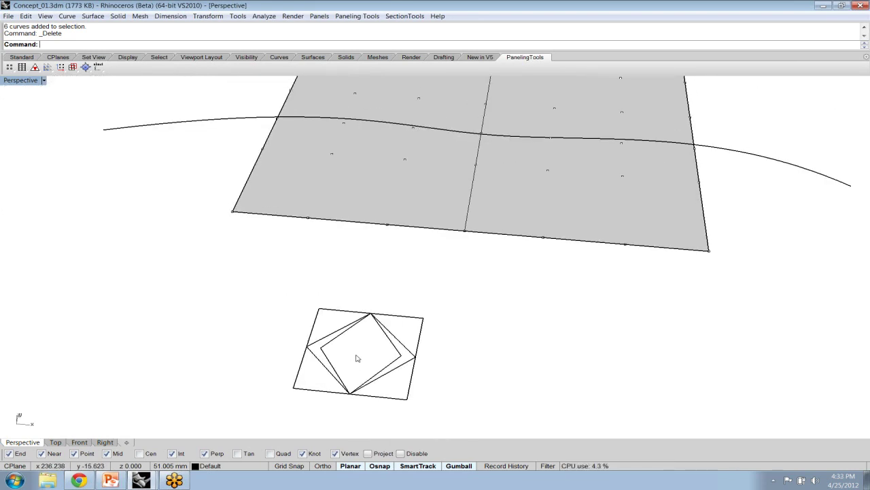
pyautogui.write('3dface')
pyautogui.press('Return')
pyautogui.click(321, 347)
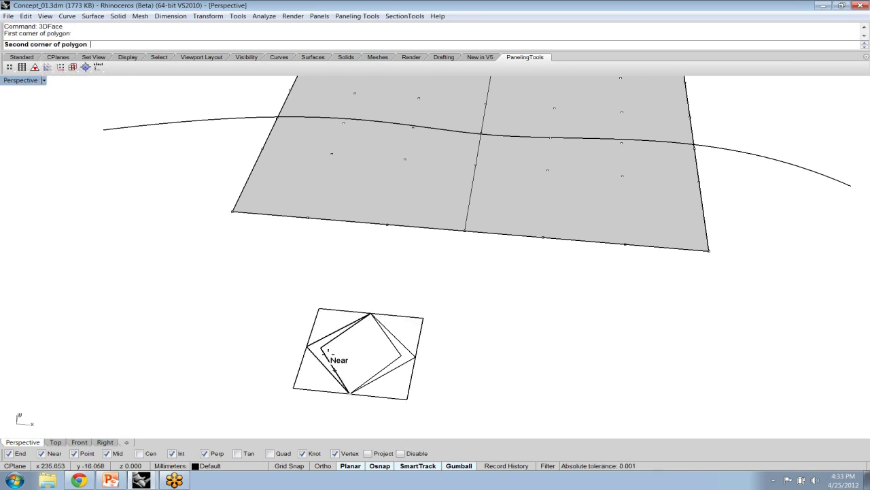
pyautogui.click(308, 346)
pyautogui.click(349, 392)
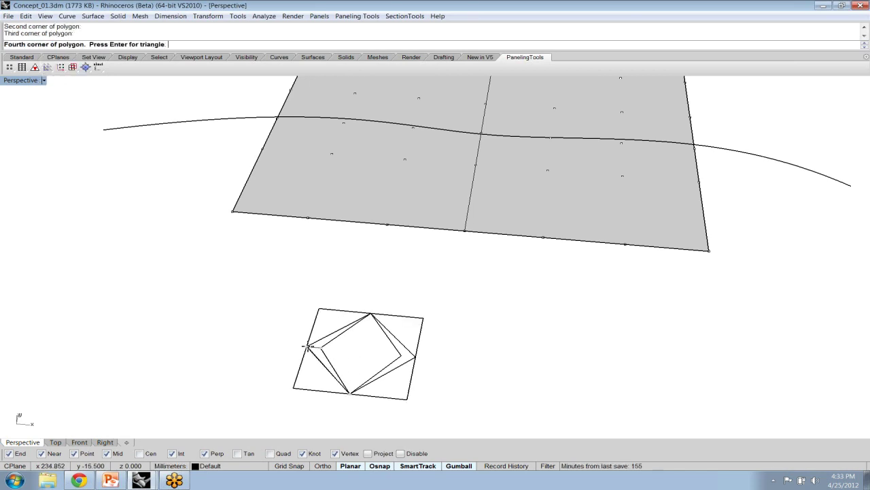
pyautogui.press('Return')
# Step: Add a triangular 3DFace between the diamond's top corner, left outer corner and left inner corner
pyautogui.press('Return')
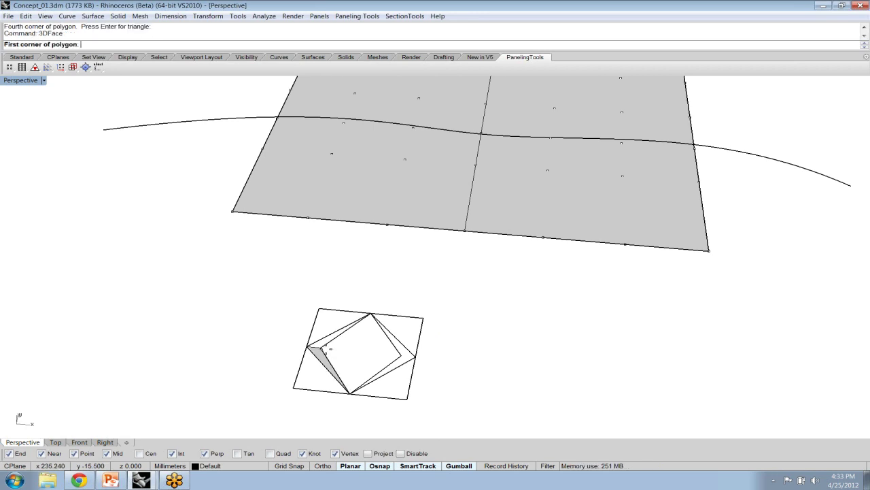
pyautogui.click(371, 314)
pyautogui.click(308, 347)
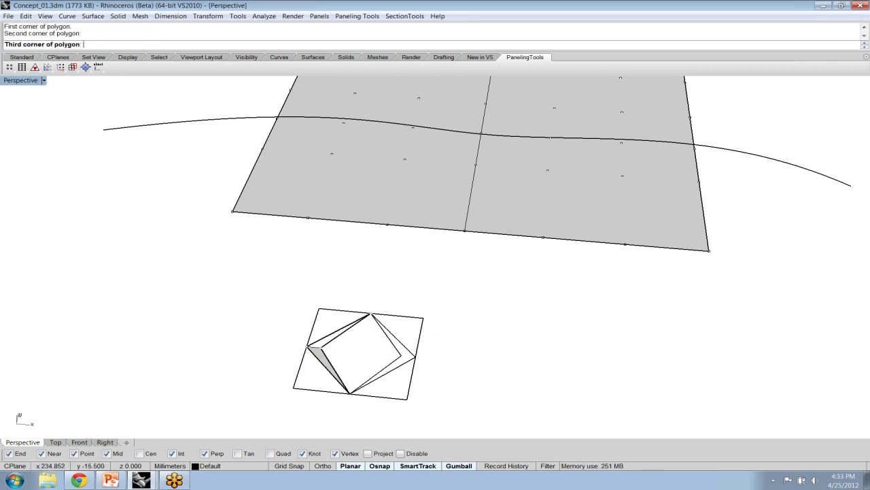
pyautogui.click(321, 347)
pyautogui.press('Return')
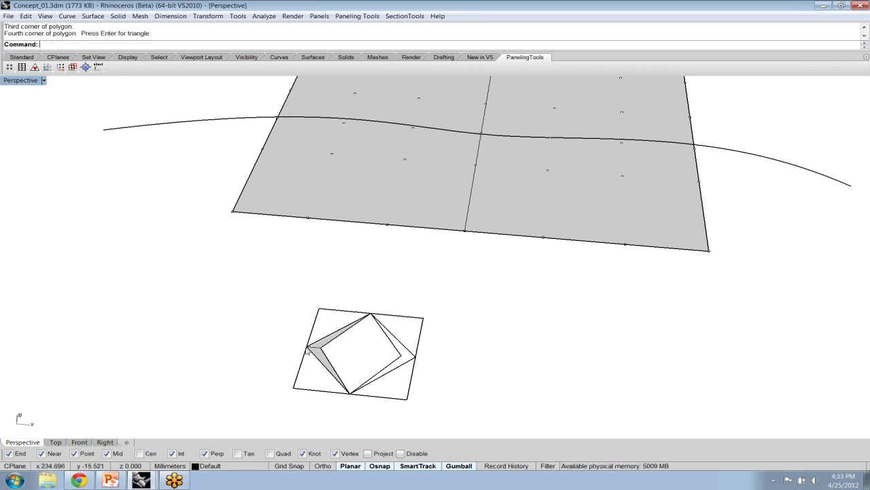
# Step: Add a triangular 3DFace between the diamond's bottom corner, right inner corner and right outer corner
pyautogui.press('Return')
pyautogui.click(349, 393)
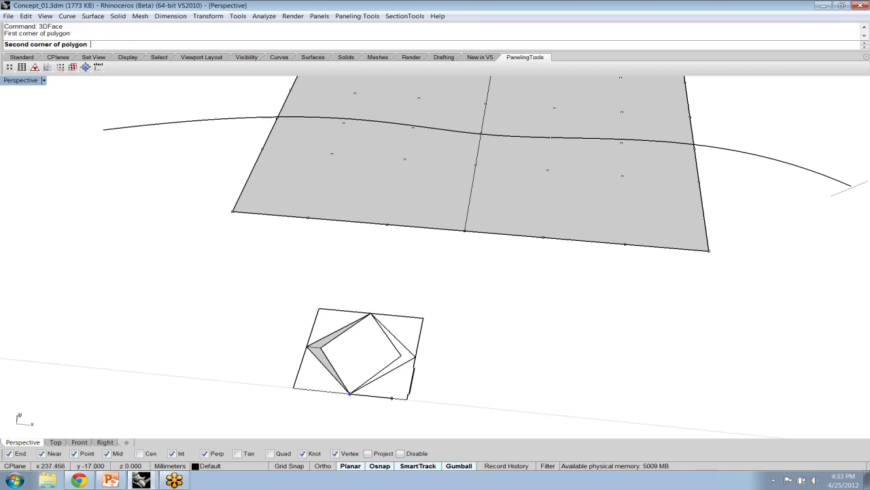
pyautogui.click(401, 355)
pyautogui.click(414, 357)
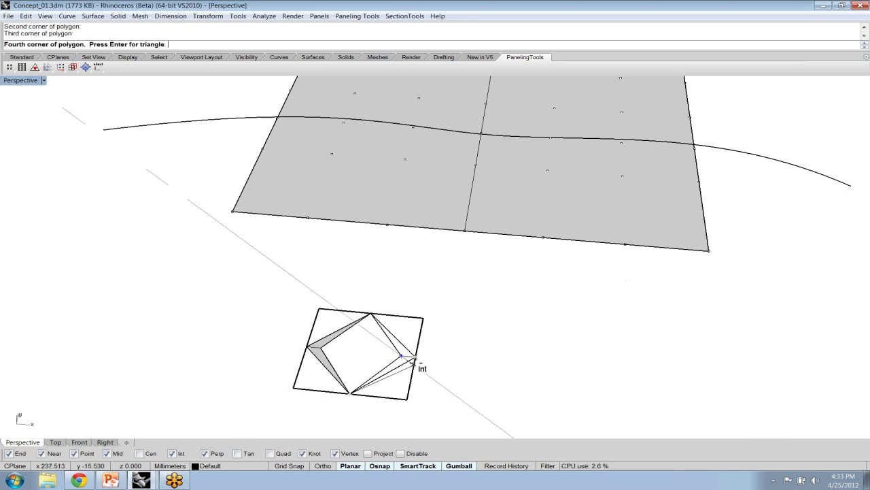
pyautogui.press('Return')
# Step: Add a triangular 3DFace between the diamond's right outer corner, top corner and right inner corner
pyautogui.press('Return')
pyautogui.click(414, 355)
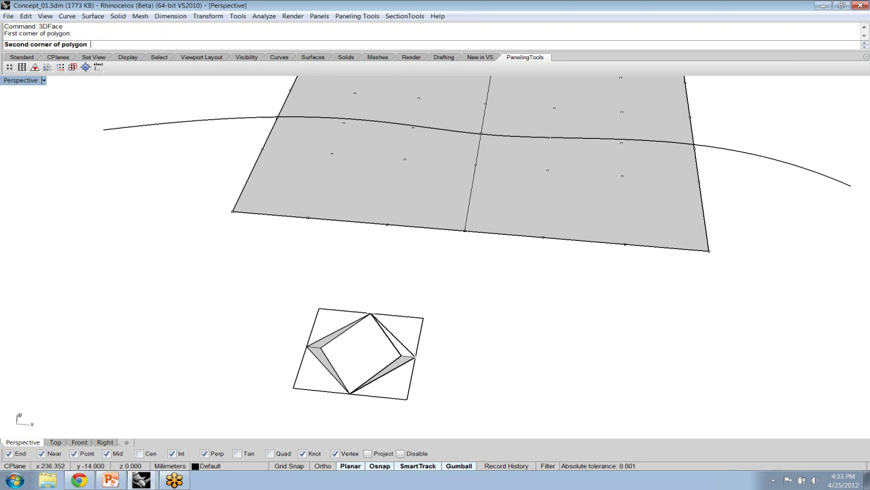
pyautogui.click(371, 313)
pyautogui.click(400, 352)
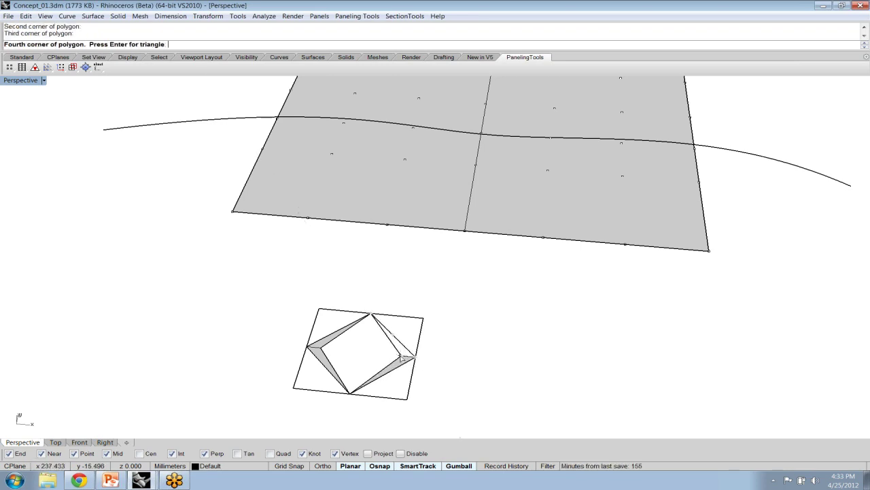
pyautogui.press('Return')
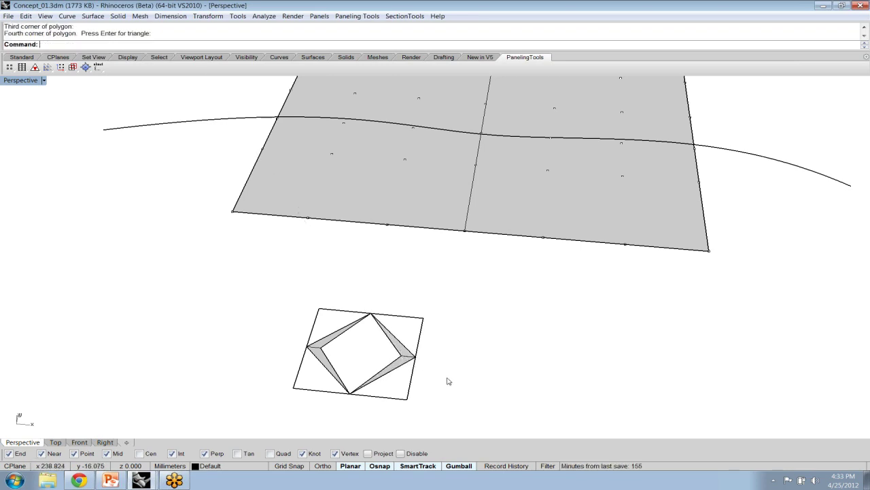
# Step: Delete the original outline curve around the diamond's left half, keeping the two mesh faces there
pyautogui.click(399, 368)
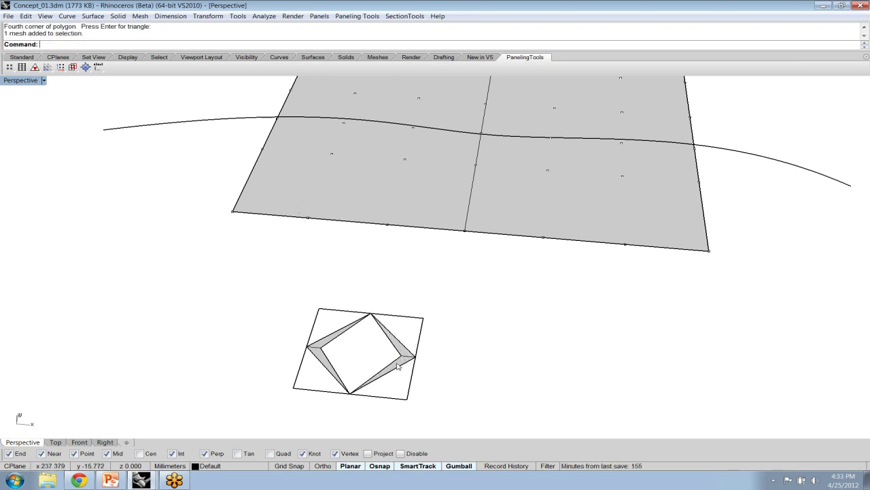
pyautogui.click(319, 348)
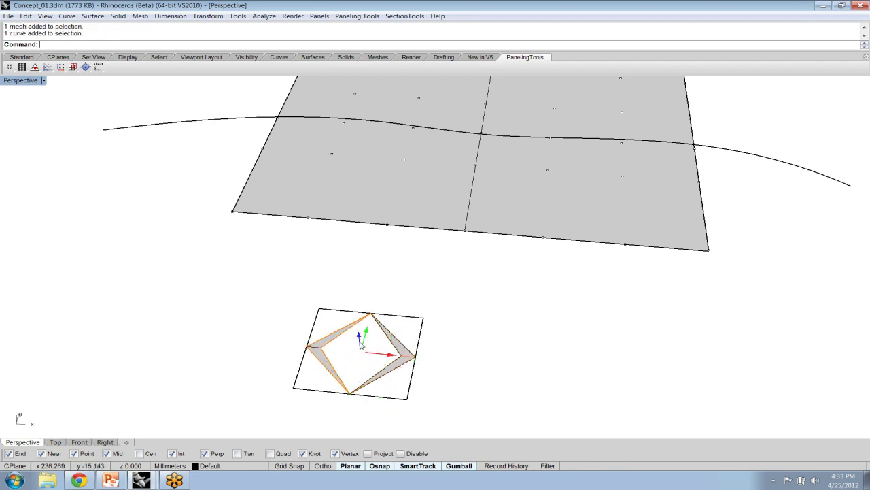
pyautogui.click(344, 340)
pyautogui.click(342, 340)
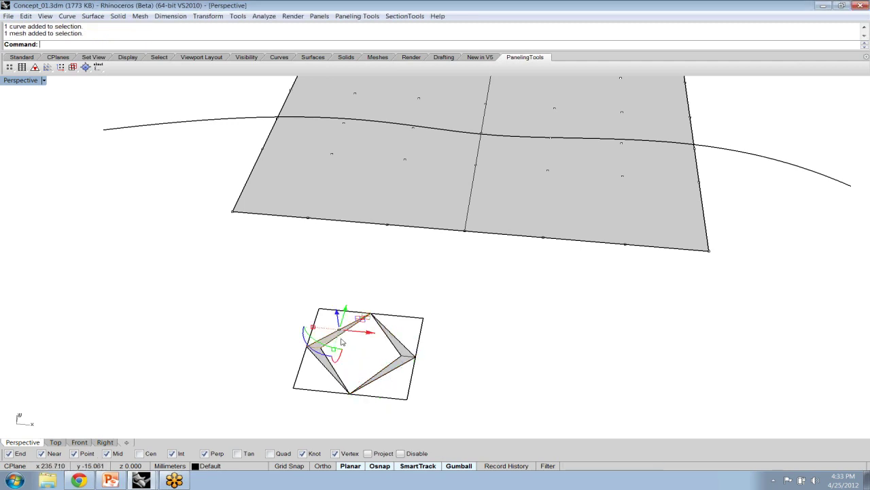
pyautogui.click(342, 348)
pyautogui.scroll(2, 342, 348)
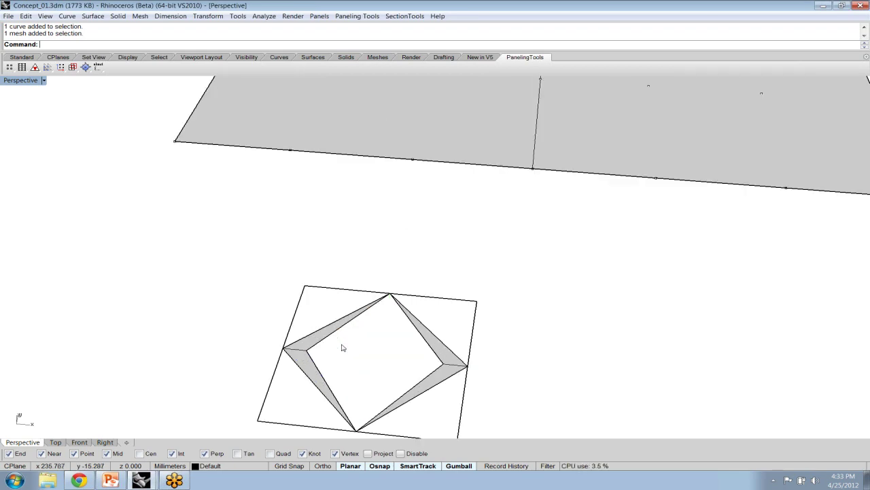
pyautogui.scroll(2, 342, 347)
pyautogui.click(325, 333)
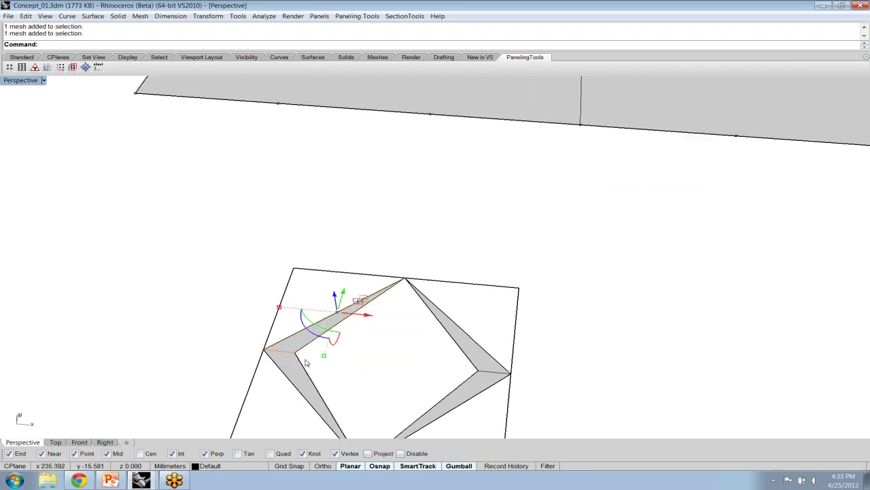
pyautogui.click(308, 358)
pyautogui.press('Delete')
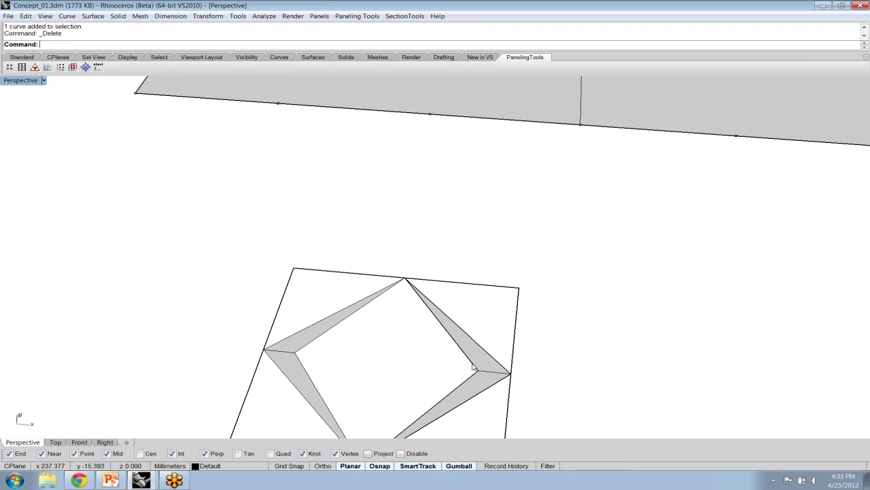
# Step: Delete the original outline curve around the diamond's right half, keeping the mesh faces
pyautogui.click(468, 361)
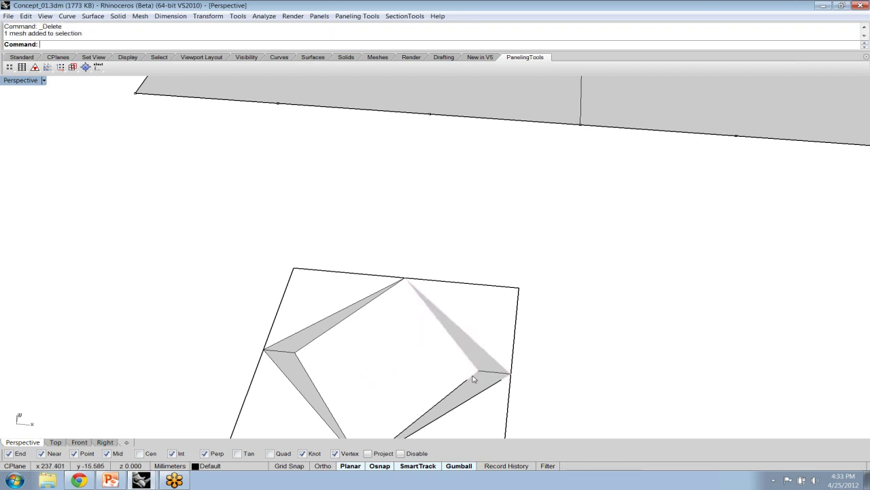
pyautogui.click(474, 379)
pyautogui.click(499, 406)
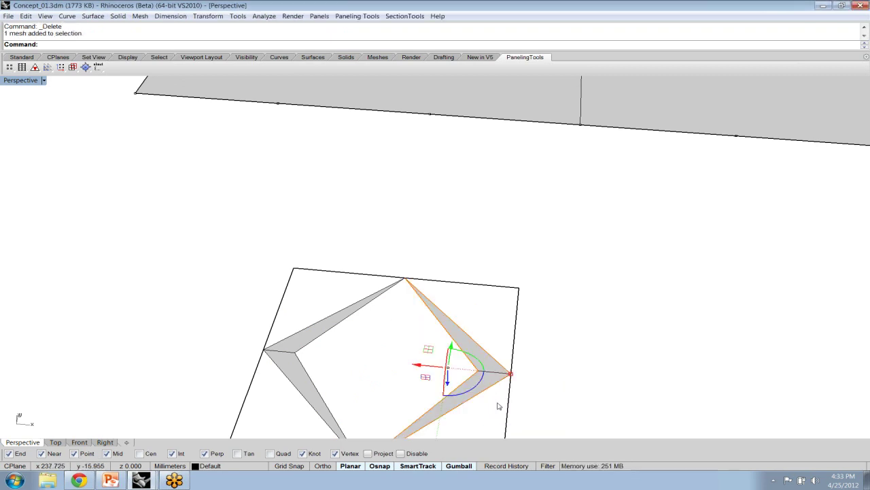
pyautogui.press('Delete')
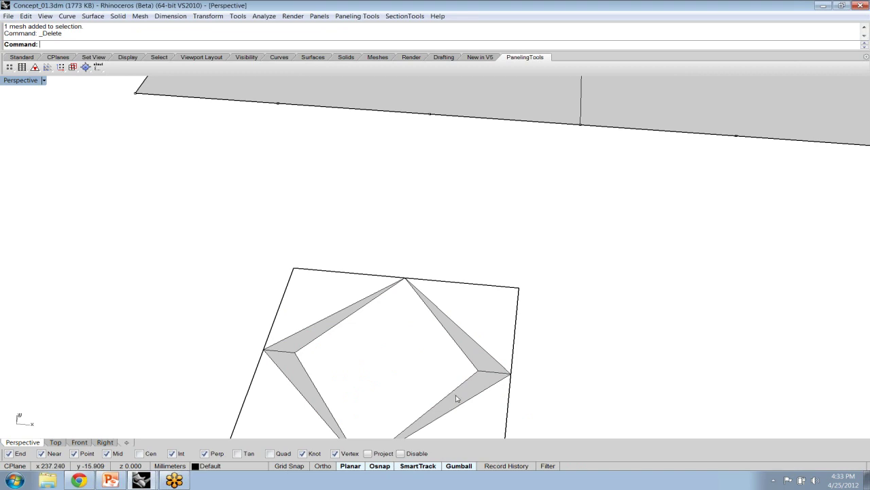
# Step: Join the four triangular mesh faces of the diamond into one mesh and turn on its control points
pyautogui.moveTo(457, 398); pyautogui.dragTo(312, 297, button='right')
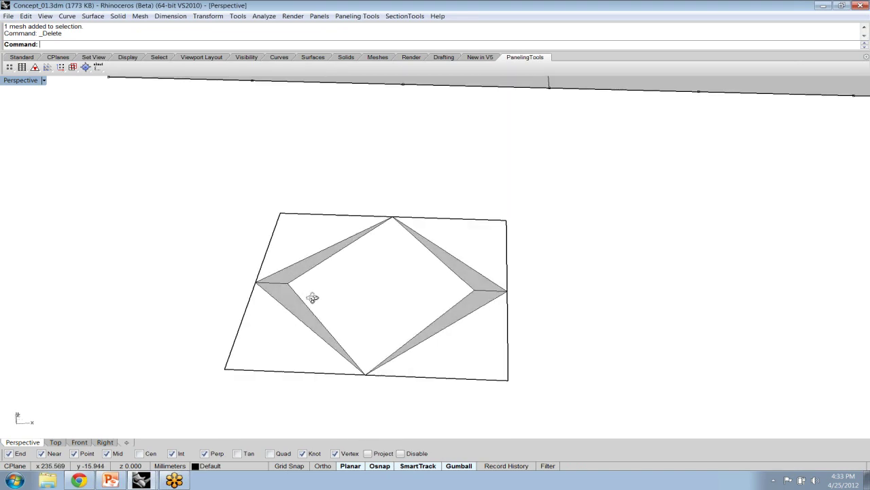
pyautogui.click(303, 313)
pyautogui.keyDown('shift'); pyautogui.click(333, 250); pyautogui.keyUp('shift')
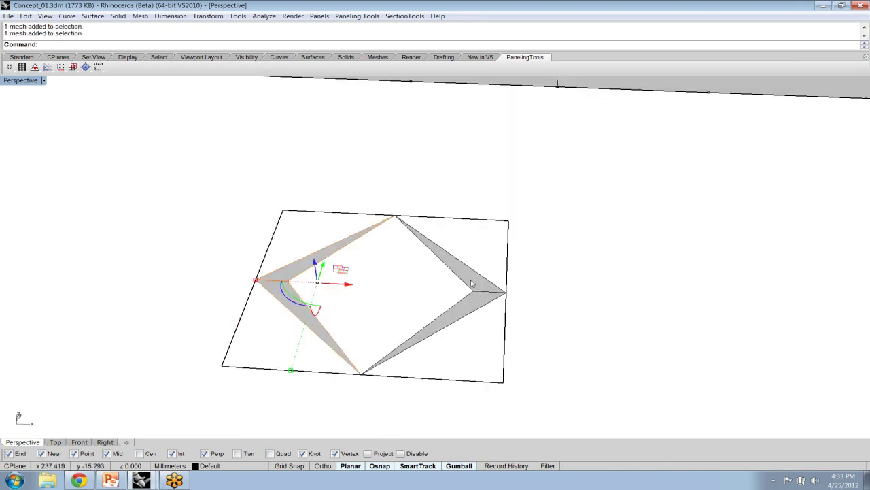
pyautogui.keyDown('shift'); pyautogui.click(471, 284); pyautogui.keyUp('shift')
pyautogui.keyDown('shift'); pyautogui.click(483, 305); pyautogui.keyUp('shift')
pyautogui.write('j')
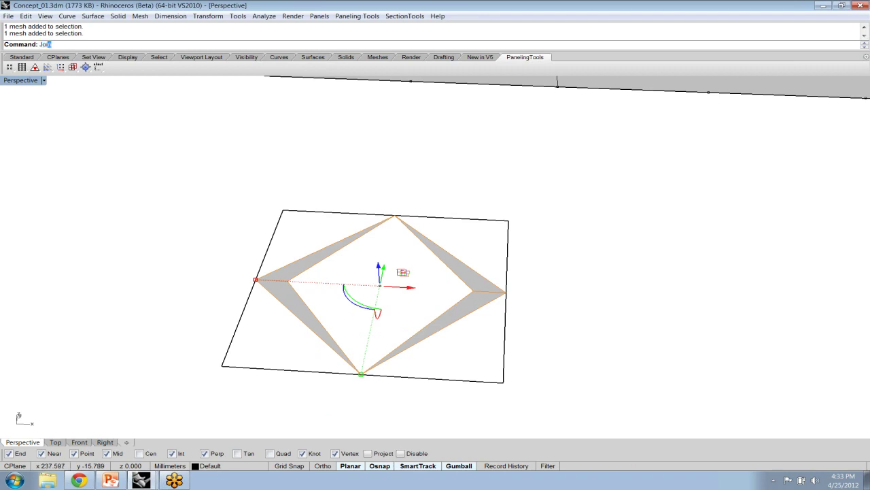
pyautogui.press('Return')
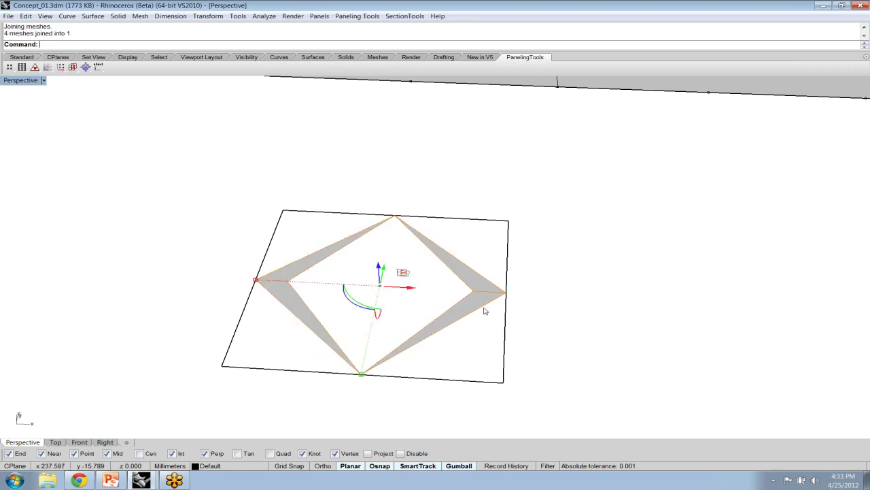
pyautogui.write('pon')
pyautogui.press('Return')
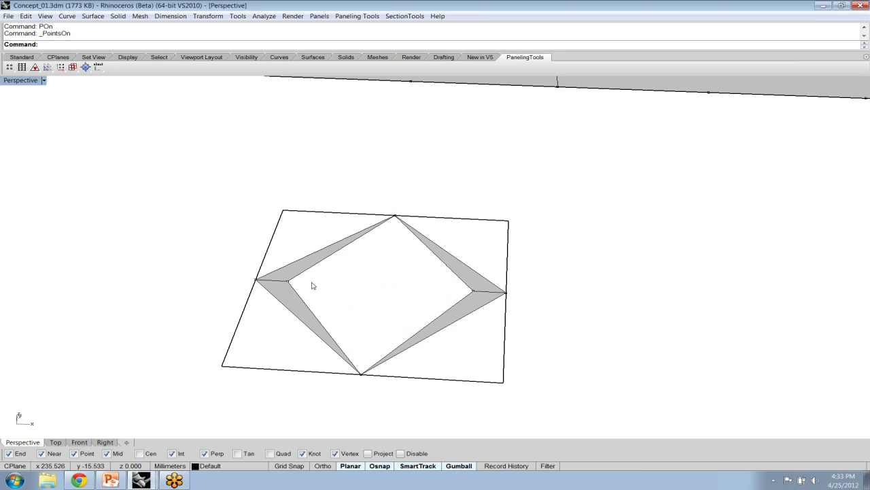
# Step: Raise the side corner points of the diamond mesh vertically by about 0.25 mm
pyautogui.moveTo(234, 261); pyautogui.dragTo(522, 313)
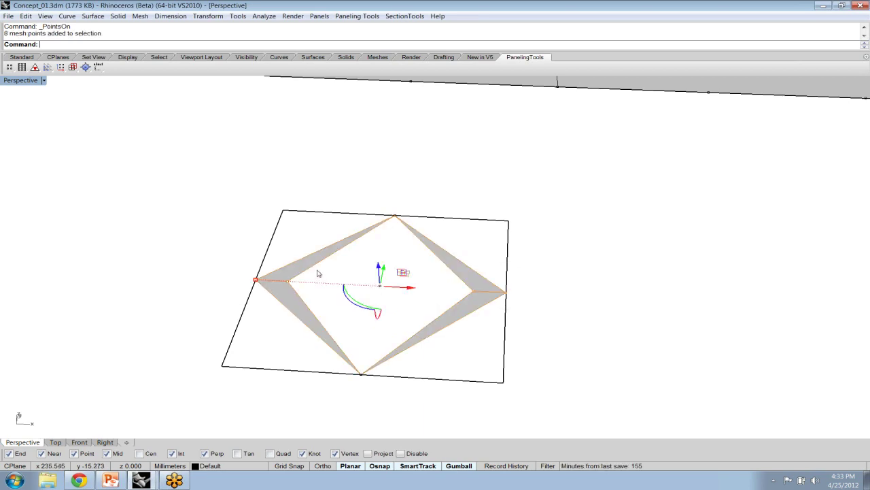
pyautogui.moveTo(379, 272); pyautogui.dragTo(376, 258)
pyautogui.click(506, 354)
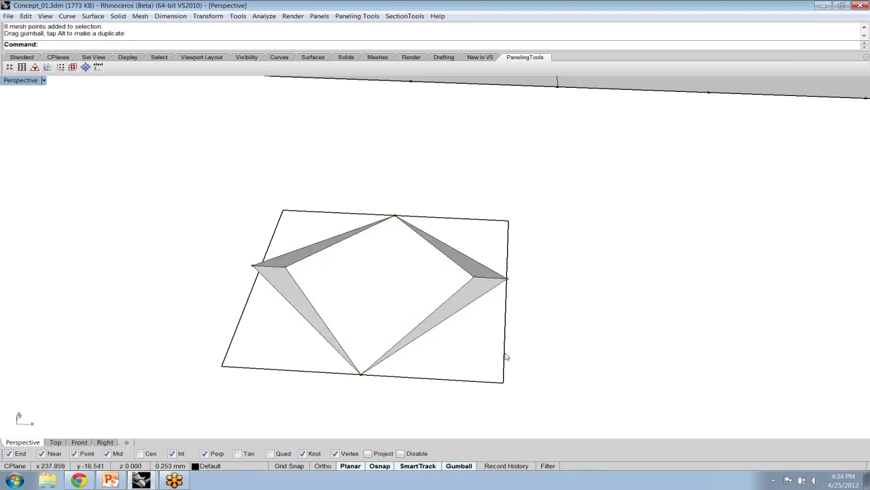
# Step: Copy the square outline from its edge midpoint up to the height of the mesh's raised side corner
pyautogui.moveTo(588, 359); pyautogui.dragTo(506, 313, button='right')
pyautogui.click(506, 313)
pyautogui.write('Cop')
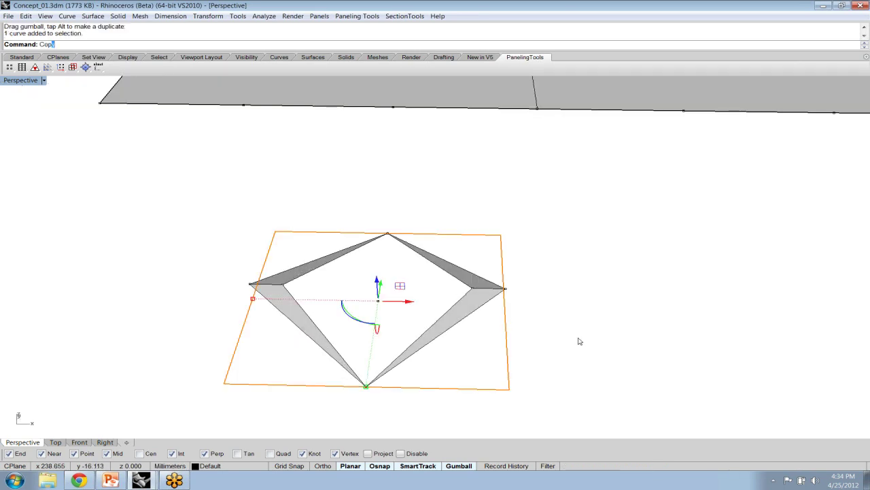
pyautogui.write('y')
pyautogui.press('Return')
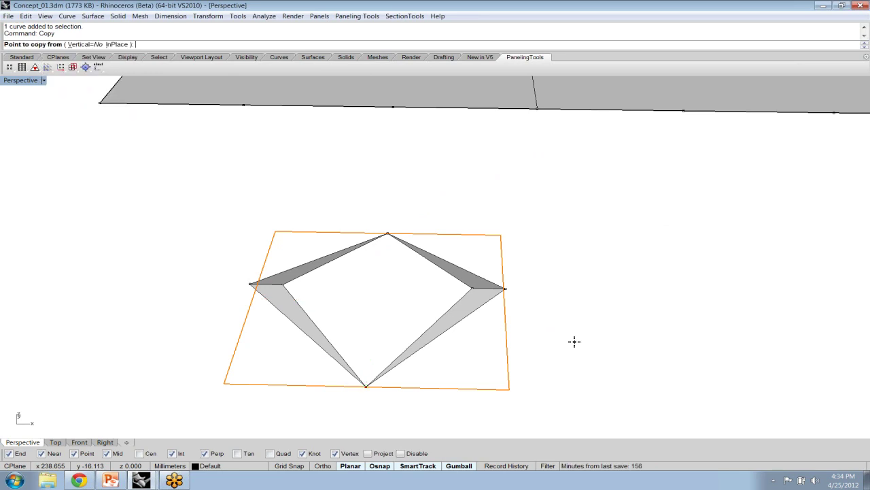
pyautogui.moveTo(574, 342); pyautogui.dragTo(472, 309, button='right')
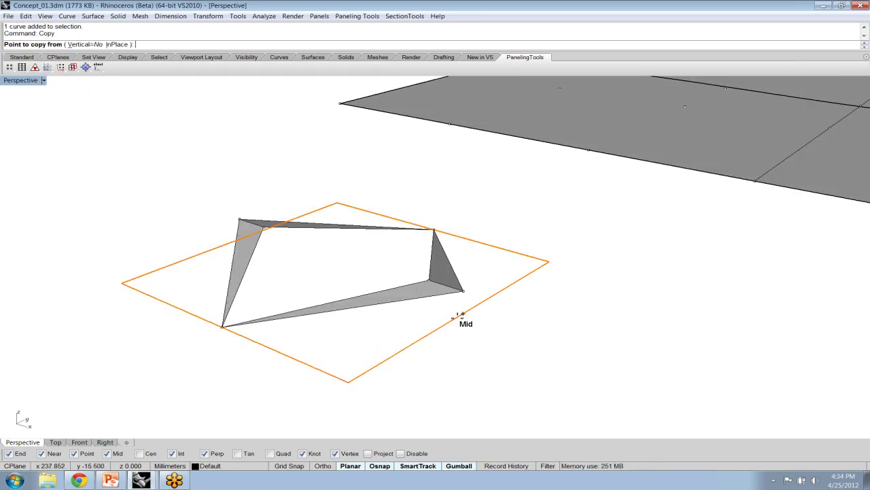
pyautogui.click(461, 314)
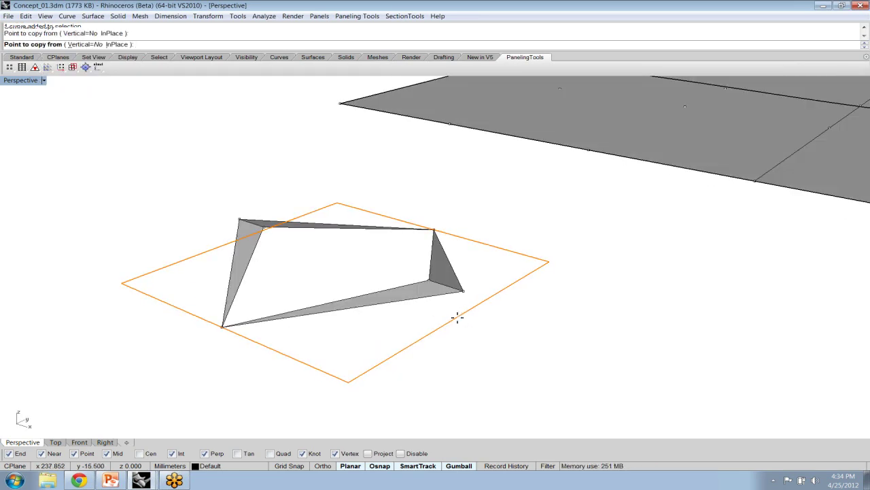
pyautogui.click(490, 337)
pyautogui.press('Return')
# Step: Duplicate the diamond mesh with its two square outlines about 4.5 mm along the X axis
pyautogui.moveTo(381, 352); pyautogui.dragTo(337, 373)
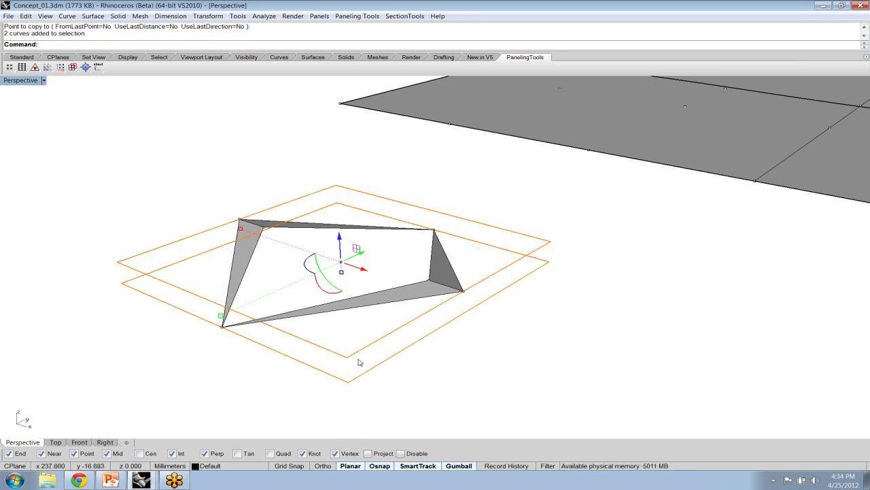
pyautogui.moveTo(334, 373); pyautogui.dragTo(484, 354, button='right')
pyautogui.moveTo(219, 218); pyautogui.dragTo(483, 399)
pyautogui.moveTo(428, 302); pyautogui.dragTo(645, 308)
pyautogui.moveTo(572, 307); pyautogui.dragTo(626, 310)
pyautogui.click(680, 393)
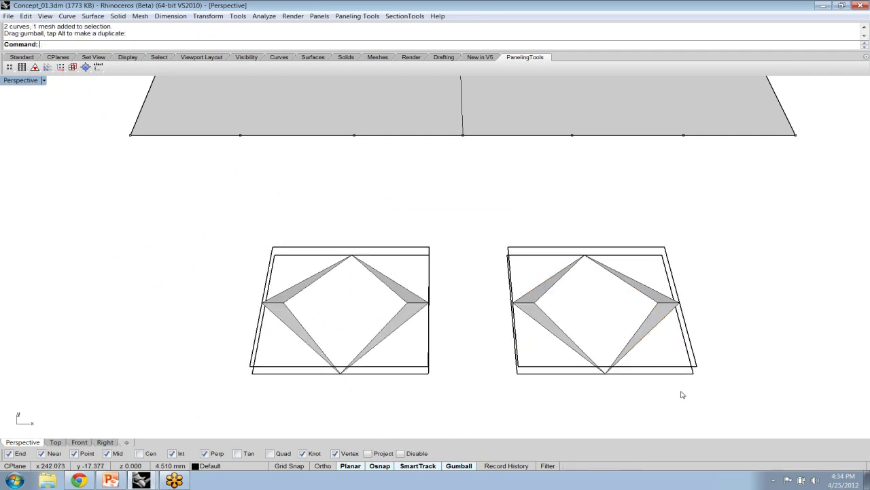
# Step: Turn on the duplicated mesh's control points and scale its two inner side corners toward each other to narrow the opening
pyautogui.keyDown('shift'); pyautogui.moveTo(676, 397); pyautogui.dragTo(460, 297, button='right'); pyautogui.keyUp('shift')
pyautogui.scroll(2, 460, 298)
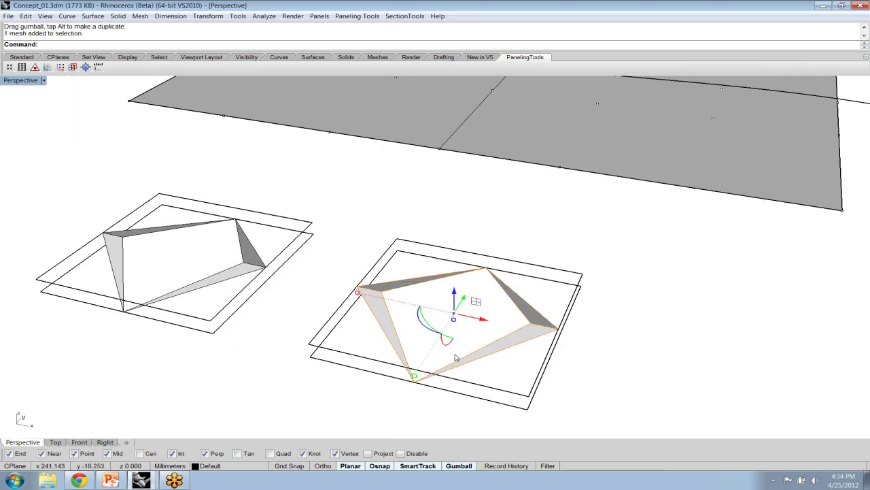
pyautogui.write('POn')
pyautogui.press('Return')
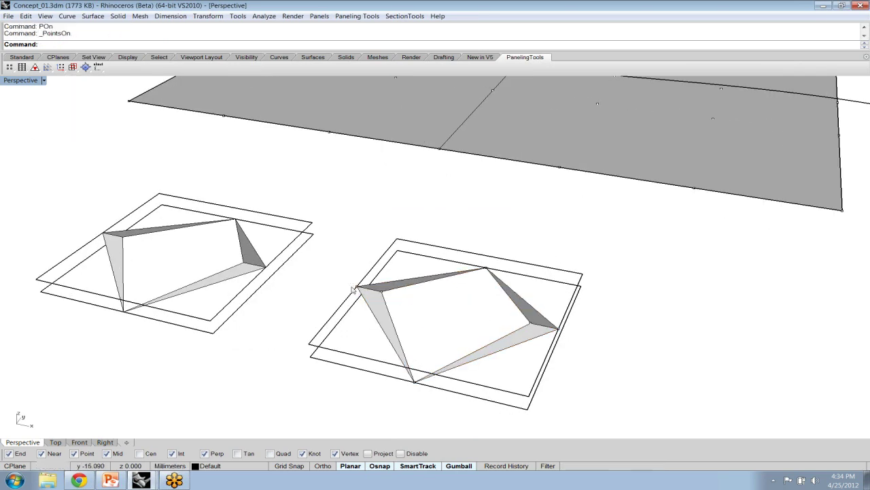
pyautogui.moveTo(394, 302); pyautogui.dragTo(375, 289)
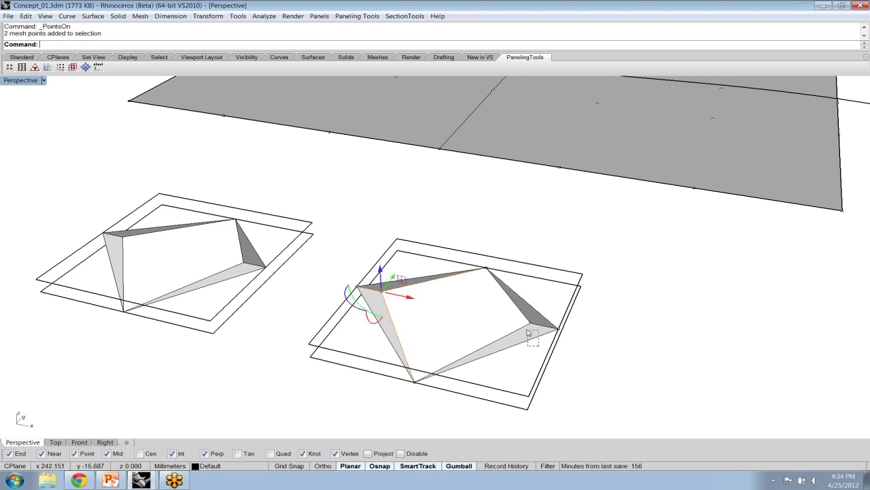
pyautogui.moveTo(538, 345); pyautogui.dragTo(523, 322)
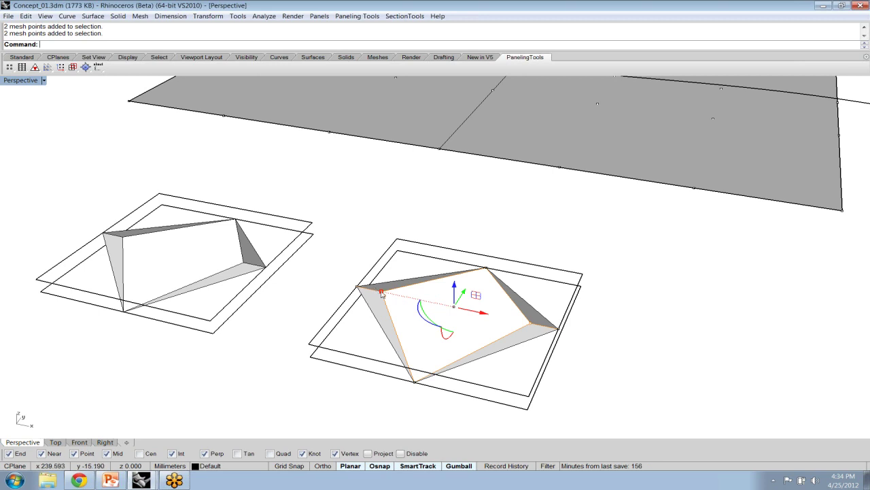
pyautogui.moveTo(378, 291); pyautogui.dragTo(433, 311)
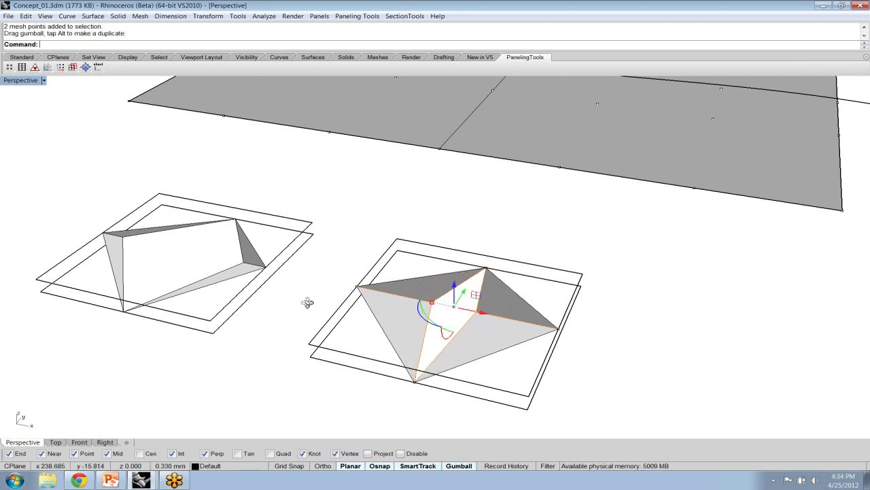
# Step: Raise the duplicated mesh's outer and inner side corner points vertically by about 0.4 mm
pyautogui.moveTo(307, 301); pyautogui.dragTo(329, 323, button='right')
pyautogui.moveTo(337, 293); pyautogui.dragTo(469, 325)
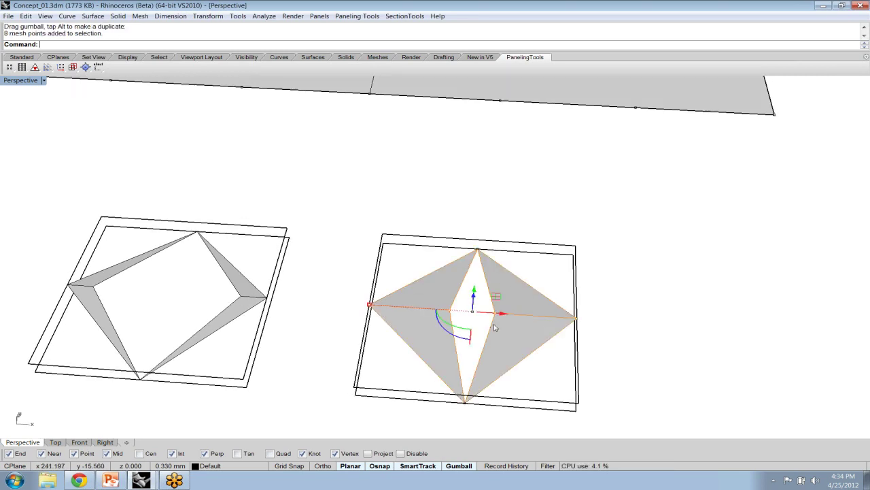
pyautogui.moveTo(494, 329); pyautogui.dragTo(467, 311, button='right')
pyautogui.moveTo(455, 295); pyautogui.dragTo(455, 274)
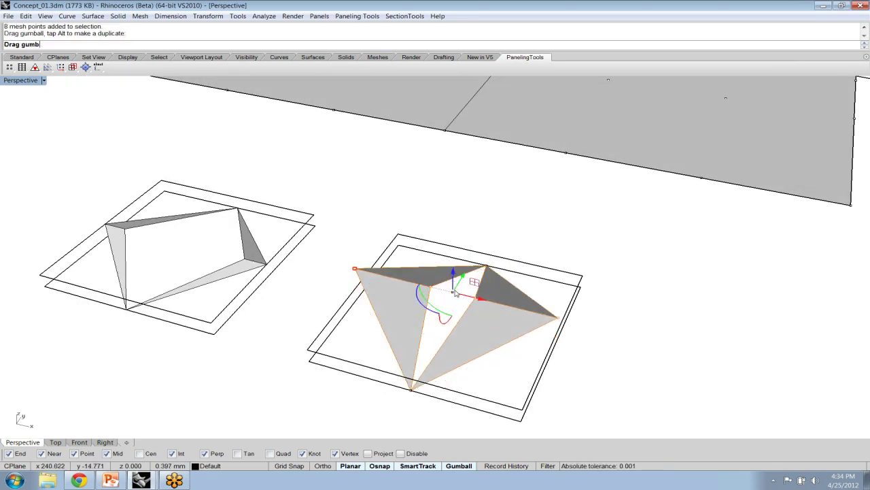
pyautogui.click(588, 373)
# Step: Move the duplicate's upper square outline from its edge midpoint up to the mesh's raised side corner
pyautogui.write('Mob')
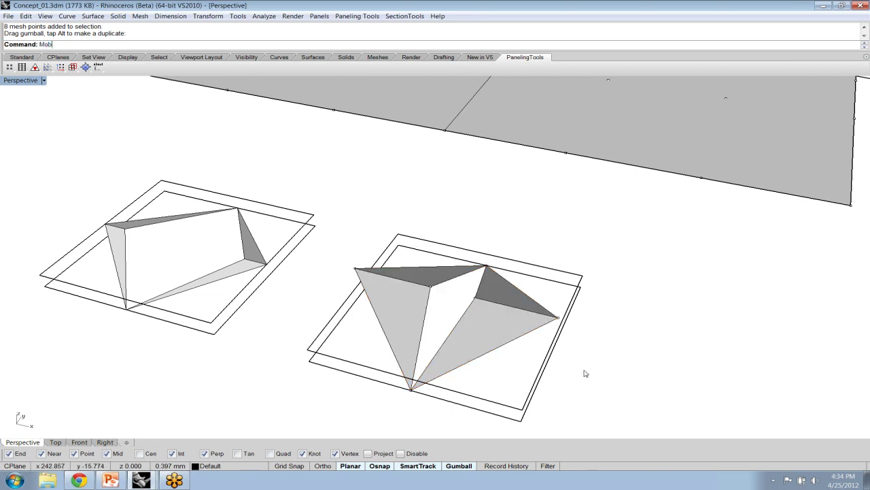
pyautogui.press('BackSpace')
pyautogui.press('Up')
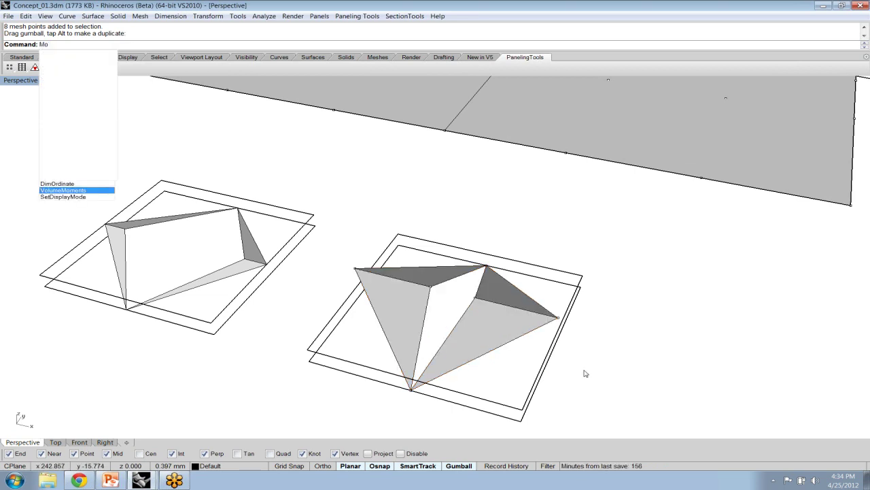
pyautogui.write('ve')
pyautogui.press('Return')
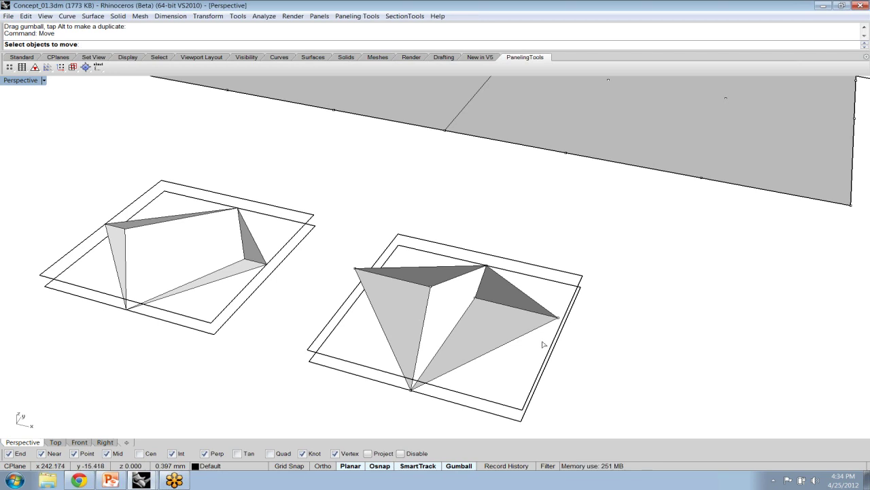
pyautogui.click(553, 347)
pyautogui.press('Return')
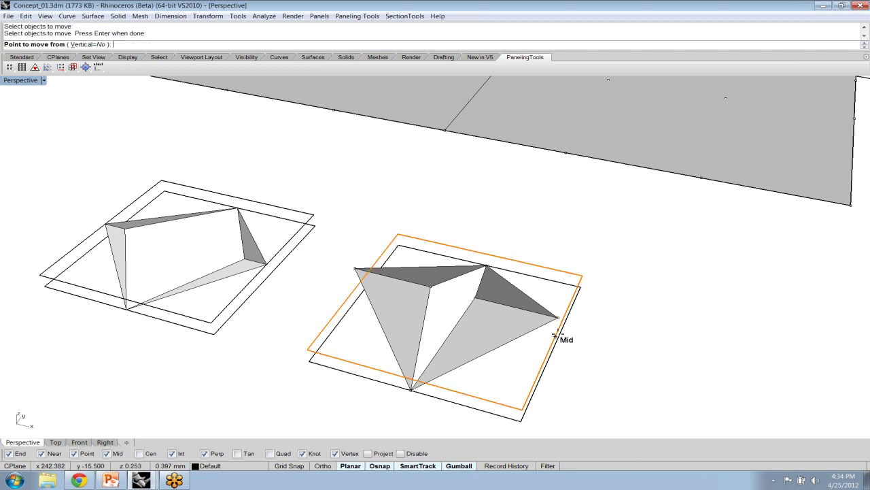
pyautogui.click(560, 338)
pyautogui.click(559, 322)
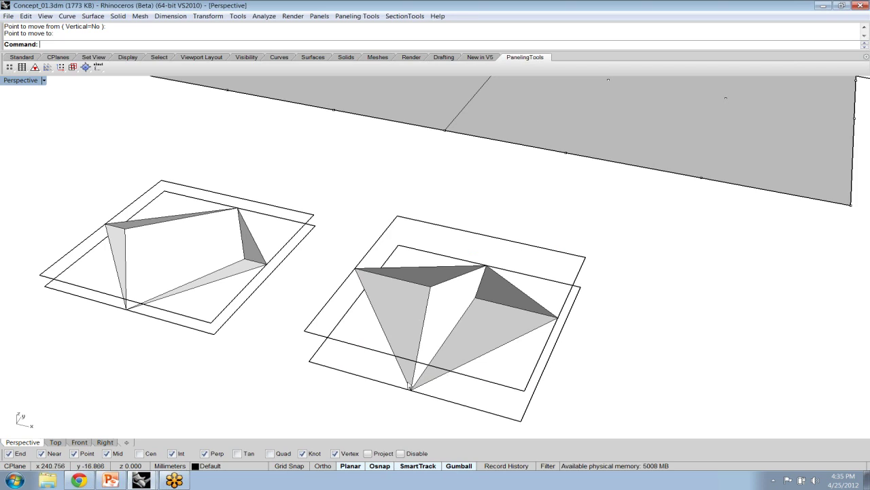
# Step: Start Panel Custom 3D Variable with the point grid on the gray surface as the only bounding grid
pyautogui.scroll(-4, 409, 386)
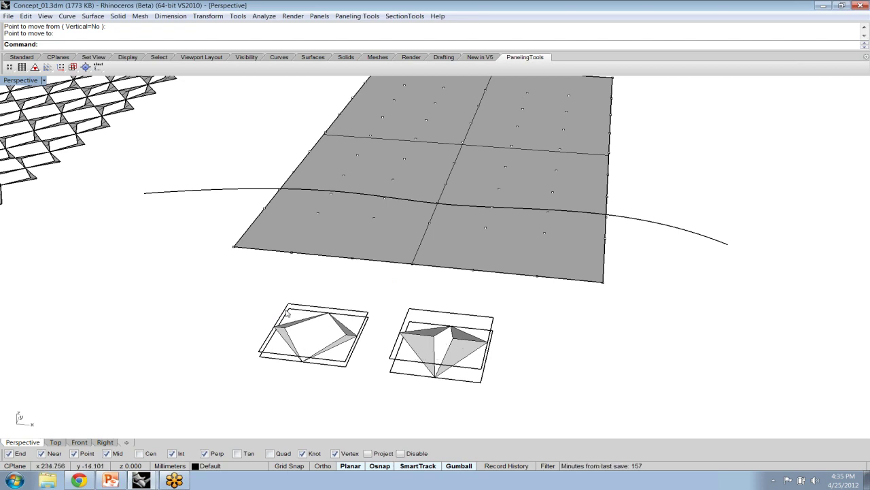
pyautogui.scroll(-3, 287, 312)
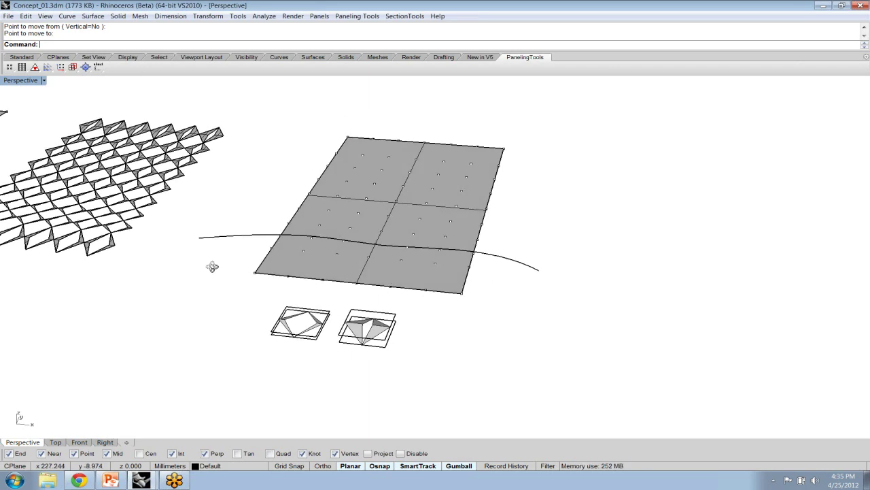
pyautogui.moveTo(212, 266); pyautogui.dragTo(497, 341, button='right')
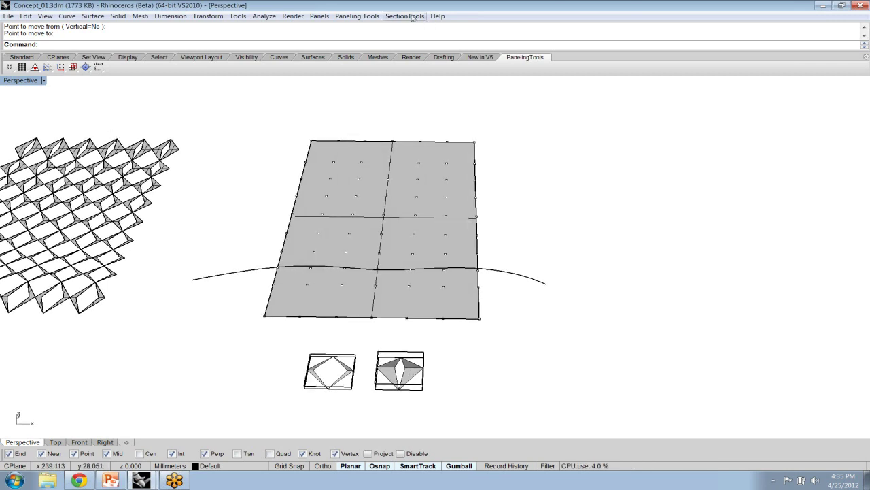
pyautogui.click(359, 17)
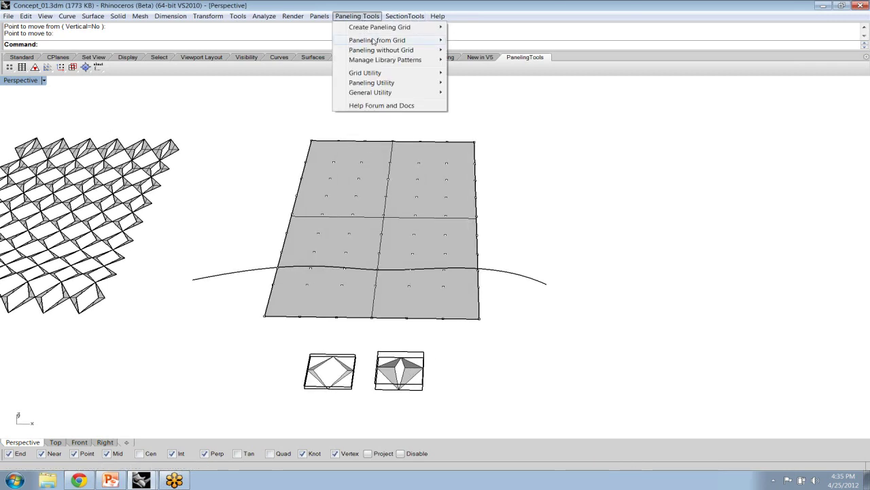
pyautogui.moveTo(373, 41)
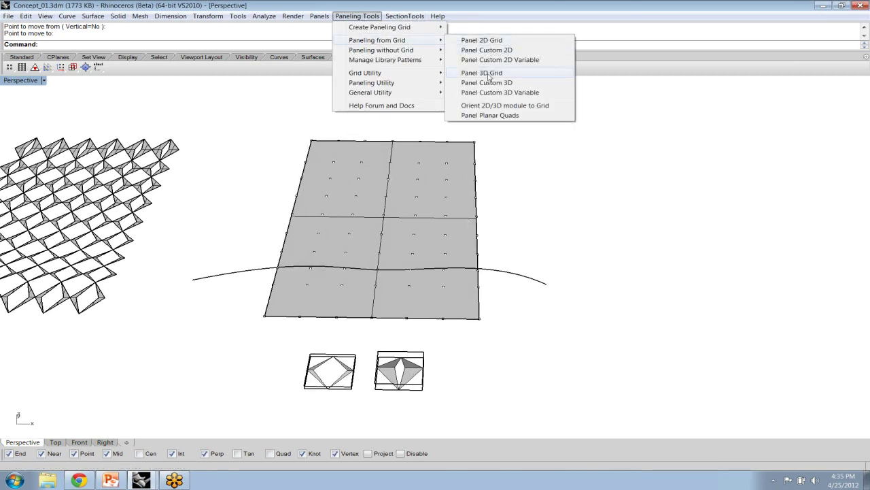
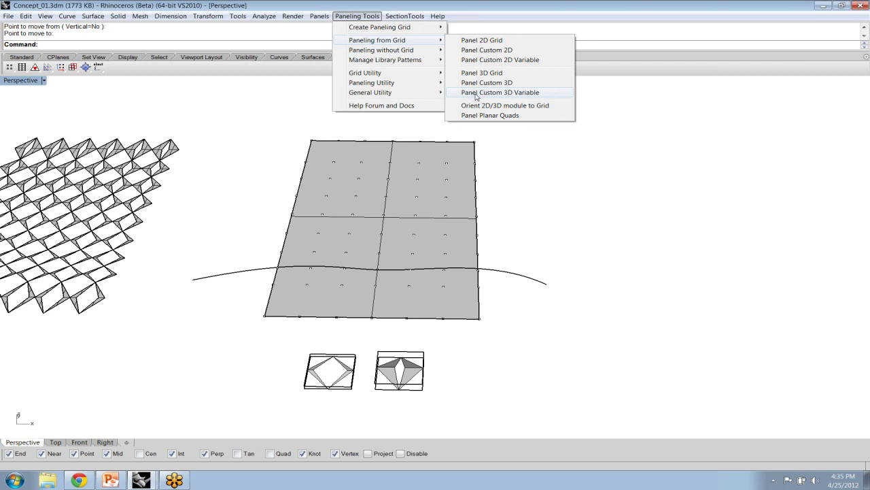
pyautogui.click(476, 93)
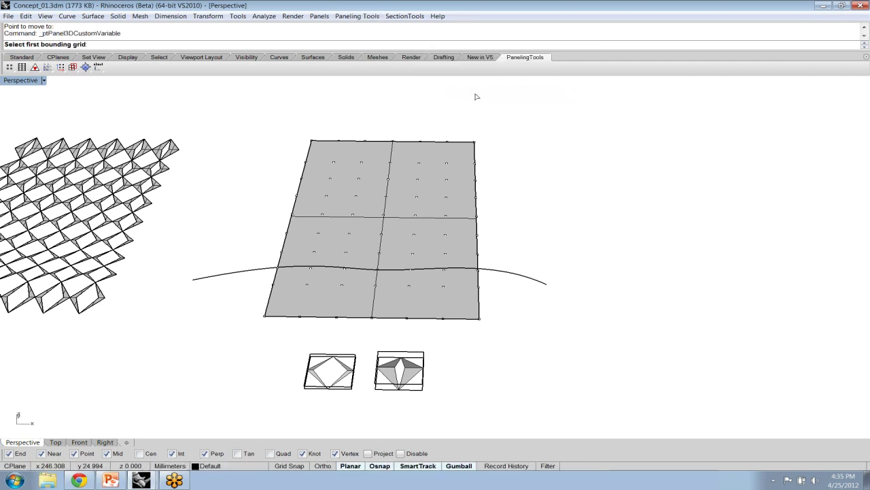
pyautogui.click(265, 316)
pyautogui.press('Return')
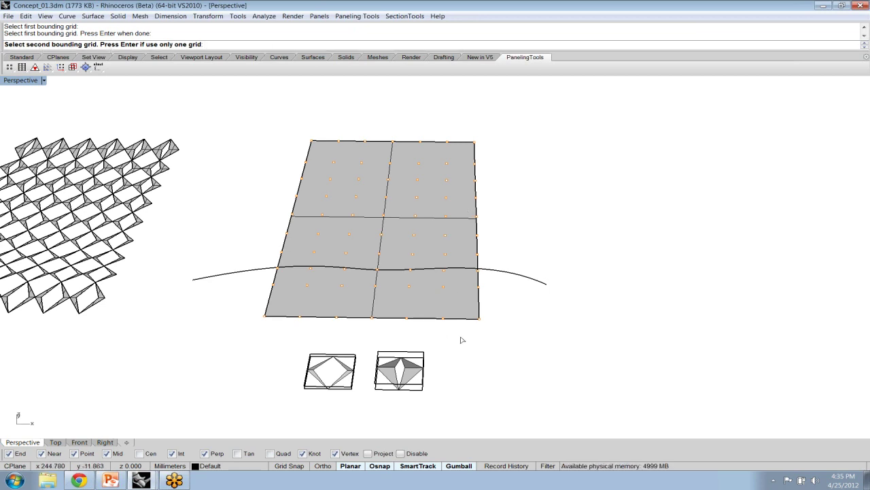
pyautogui.press('Return')
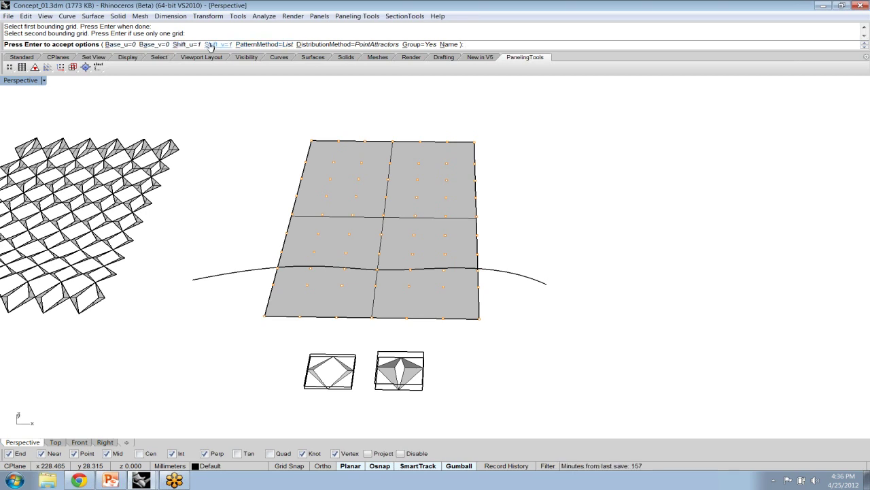
# Step: Set the variable paneling's pattern method to MeanMeshes and its distribution method to CurveAttractors
pyautogui.click(257, 46)
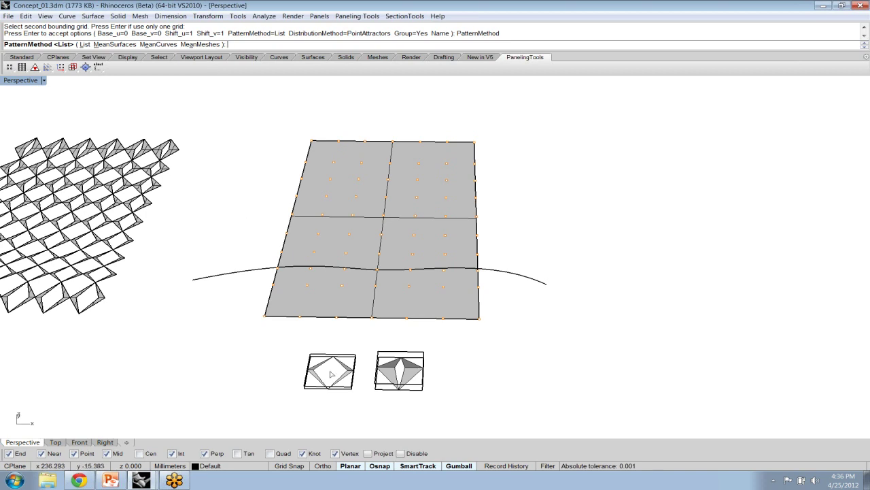
pyautogui.click(197, 45)
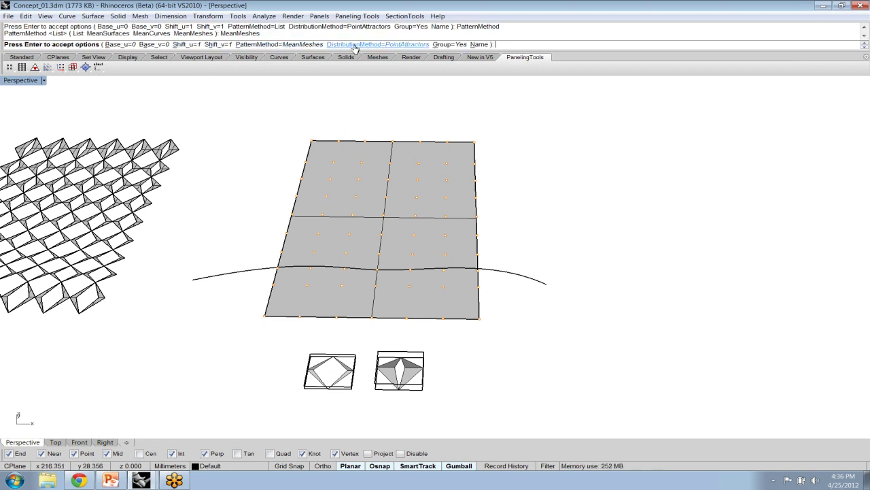
pyautogui.click(355, 45)
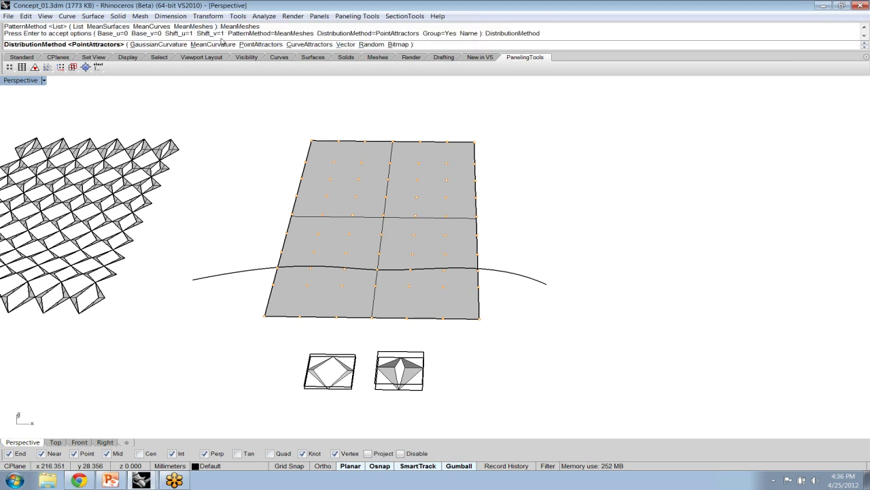
pyautogui.click(310, 44)
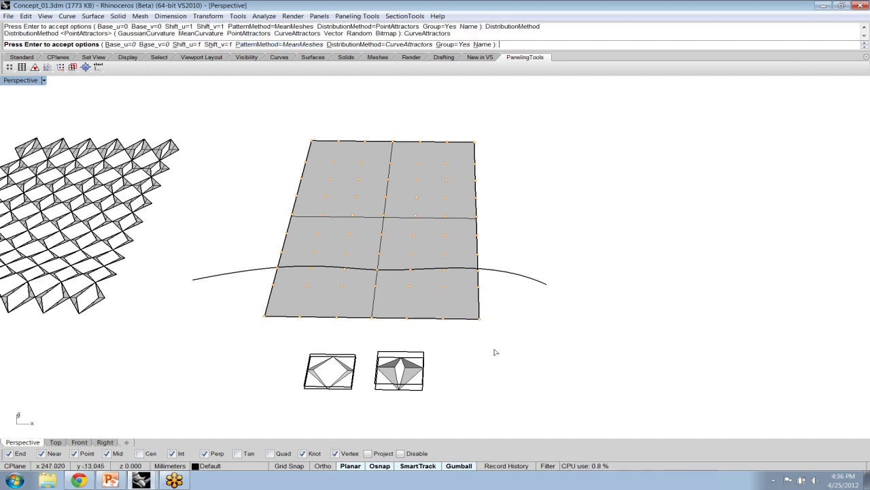
# Step: Accept the paneling options and use the long curve crossing the surface as the attractor curve
pyautogui.click(251, 273)
pyautogui.press('Return')
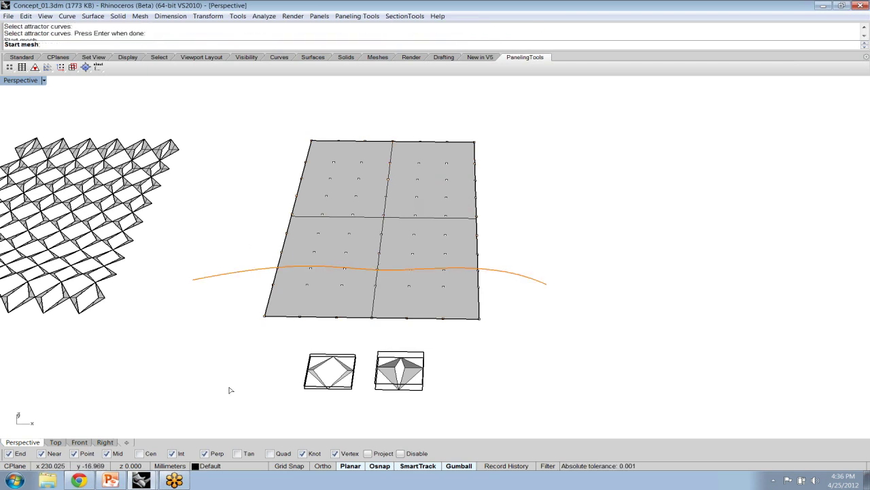
pyautogui.scroll(2, 297, 402)
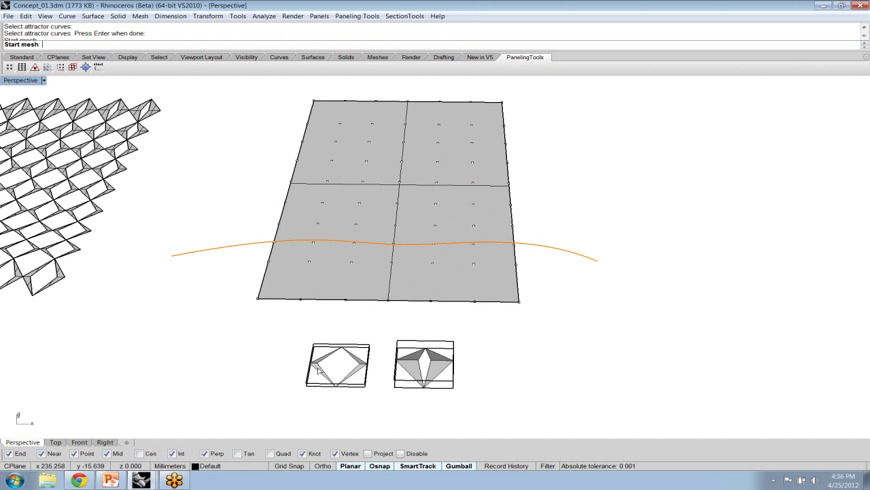
# Step: Panel the point grid with the flatter mesh module as start and the taller one as end, using their surrounding boxes as bounding spaces
pyautogui.press('Return')
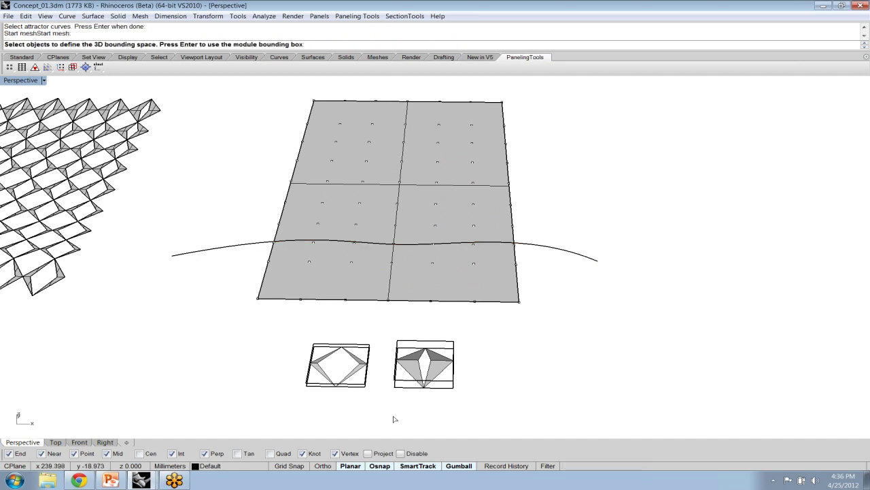
pyautogui.click(306, 386)
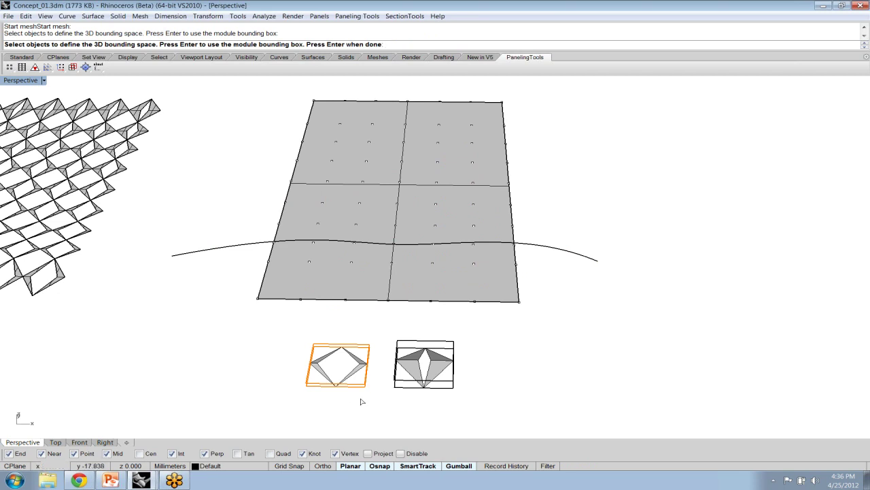
pyautogui.press('Return')
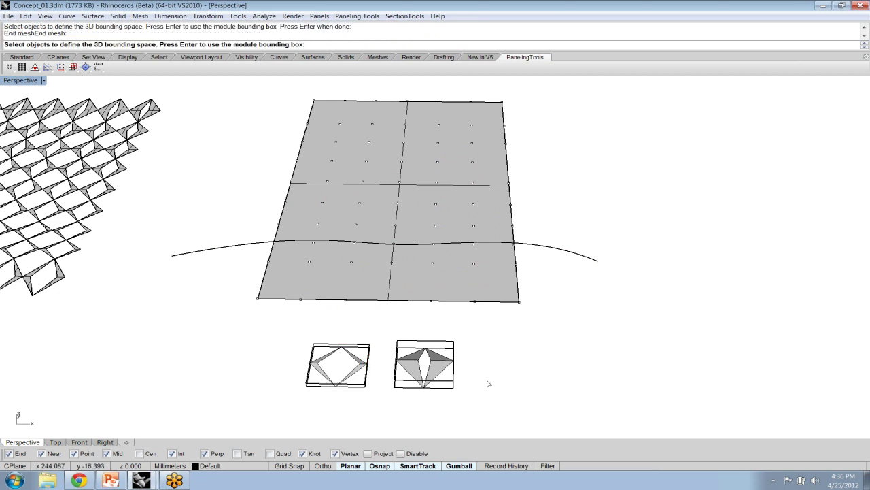
pyautogui.click(393, 381)
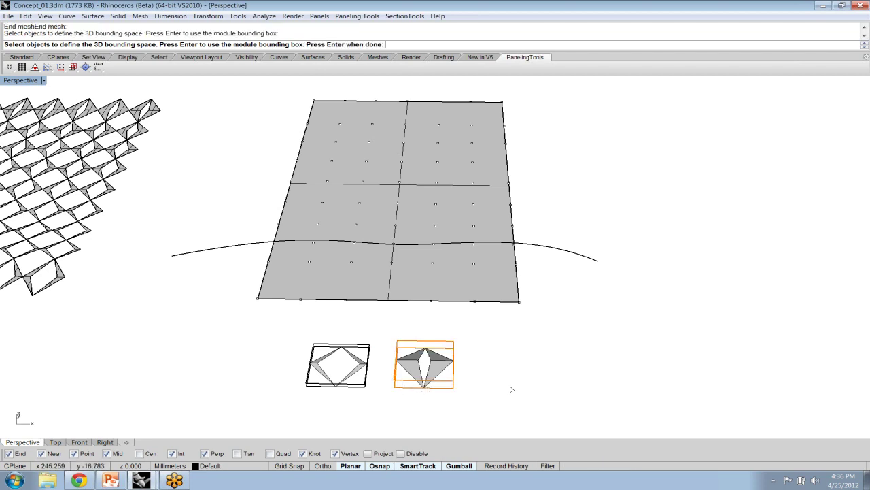
pyautogui.press('Return')
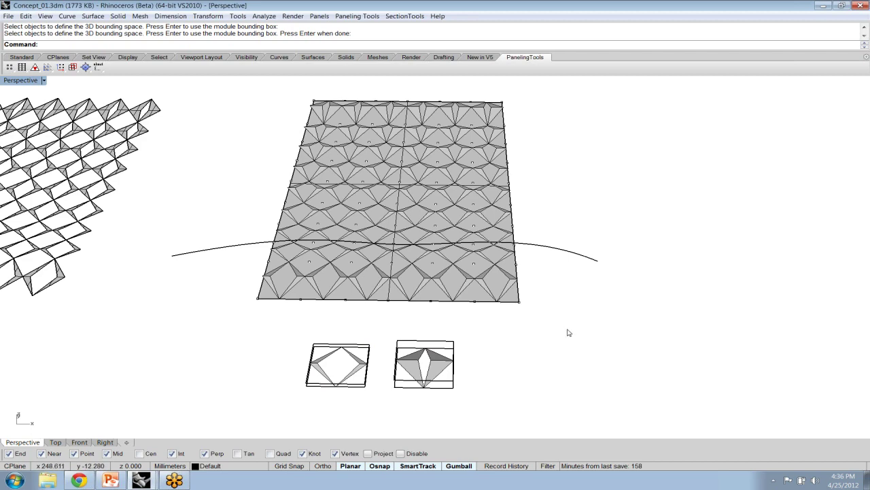
# Step: Move the new panel meshes about 21.5 mm along X, clear of the base surface, and deselect them
pyautogui.moveTo(601, 311)
pyautogui.keyDown('shift'); pyautogui.mouseDown(button='right')
pyautogui.moveTo(591, 318)
pyautogui.moveTo(620, 324)
pyautogui.moveTo(598, 320)
pyautogui.mouseUp(button='right'); pyautogui.keyUp('shift')
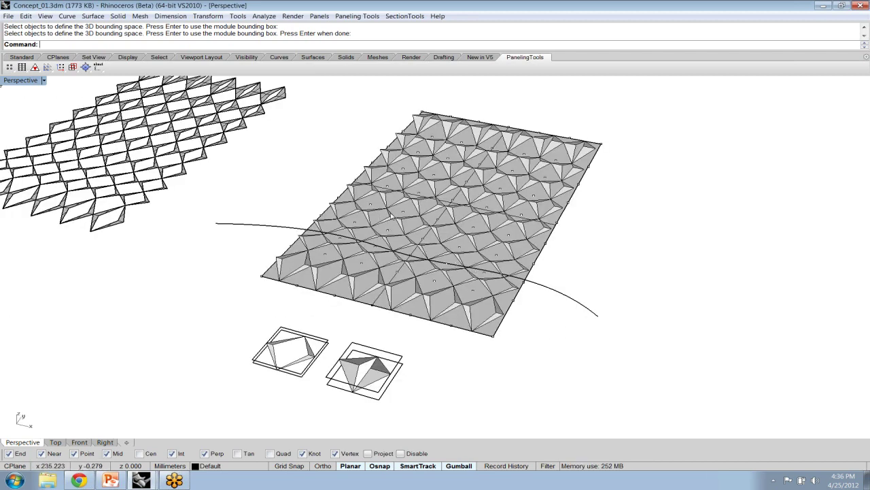
pyautogui.scroll(2, 394, 216)
pyautogui.scroll(-3, 393, 216)
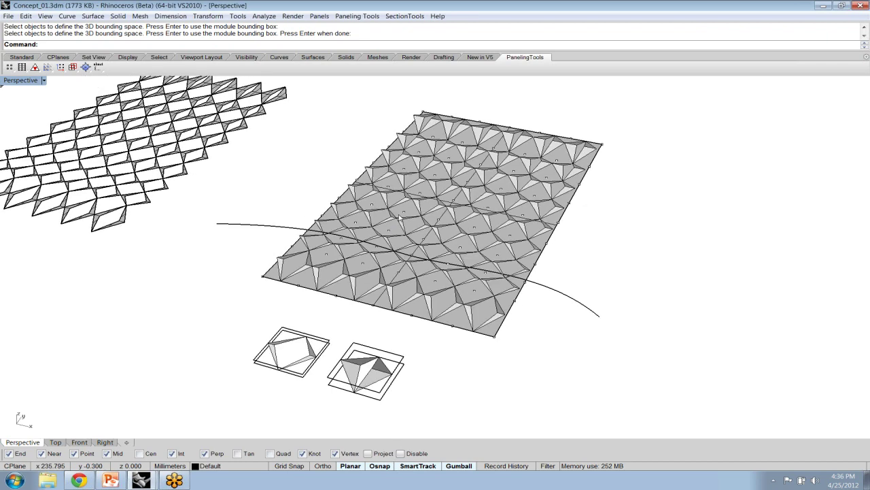
pyautogui.click(476, 206)
pyautogui.moveTo(476, 206); pyautogui.dragTo(751, 265)
pyautogui.click(606, 410)
# Step: Examine how the relocated mesh panels vary across the grid from several viewing angles
pyautogui.keyDown('shift'); pyautogui.moveTo(606, 411); pyautogui.dragTo(340, 326, button='right'); pyautogui.keyUp('shift')
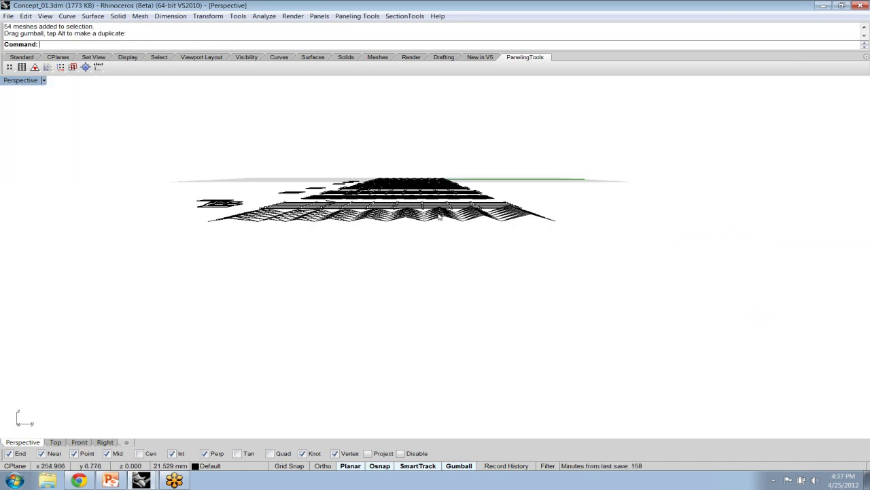
pyautogui.moveTo(414, 234); pyautogui.dragTo(286, 224, button='right')
pyautogui.scroll(5, 429, 212)
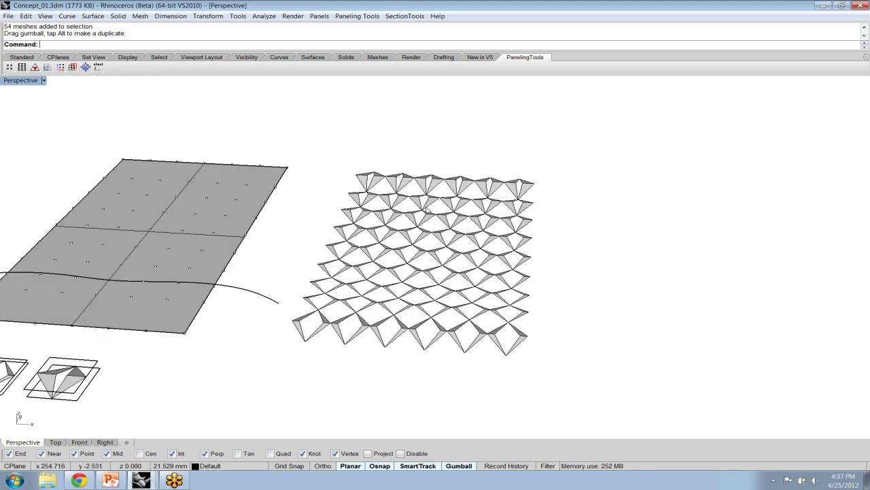
pyautogui.moveTo(429, 212); pyautogui.dragTo(435, 252, button='right')
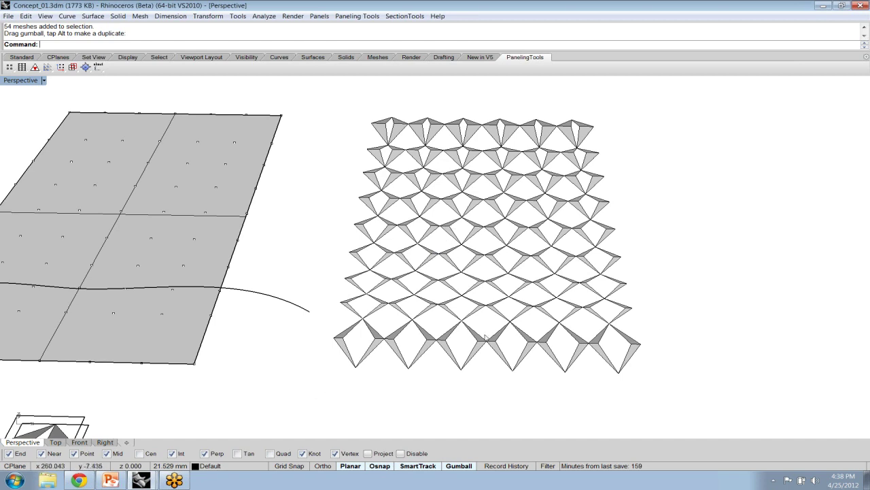
pyautogui.scroll(-2, 486, 336)
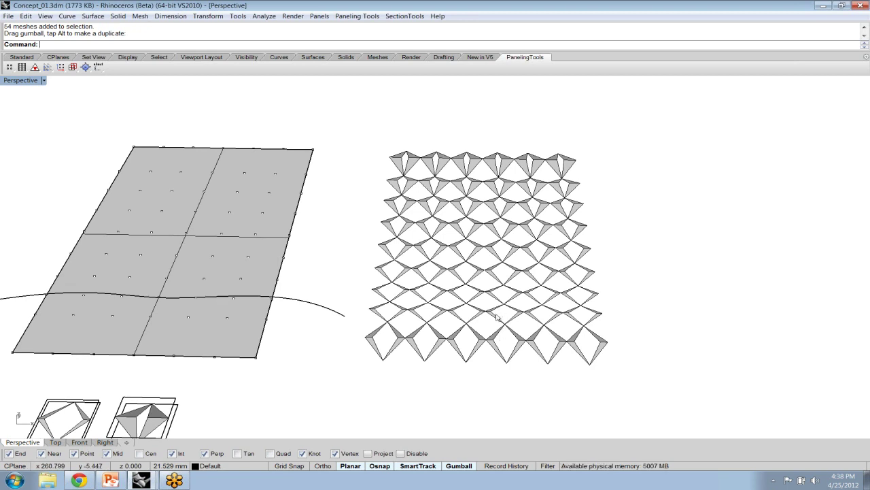
pyautogui.scroll(2, 469, 317)
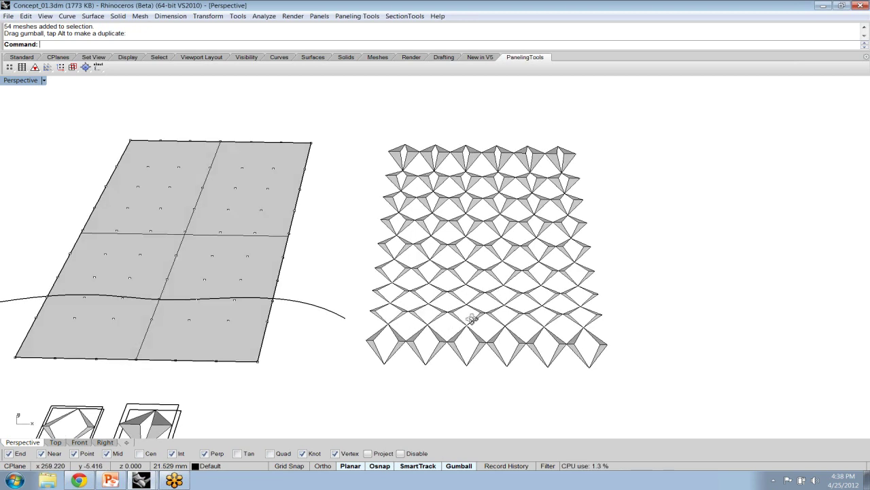
pyautogui.moveTo(472, 319); pyautogui.dragTo(457, 302, button='right')
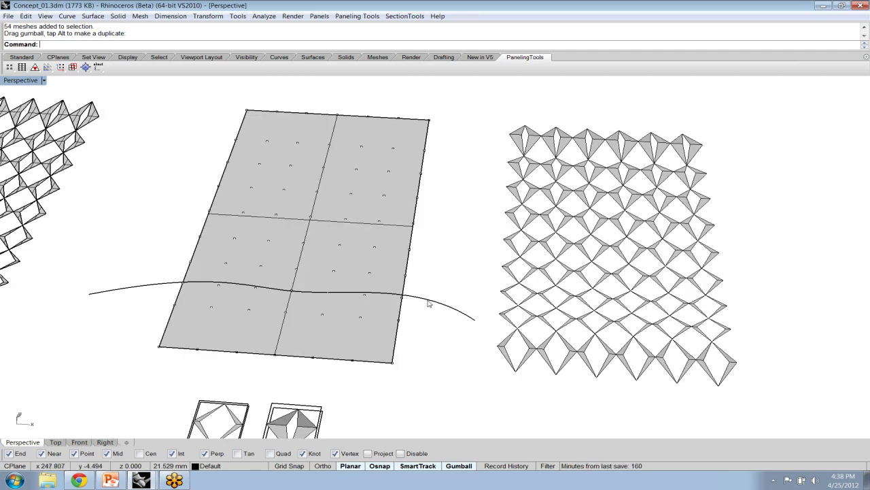
# Step: Highlight the attractor curve, the base surface and the grid points in turn to review the paneling inputs
pyautogui.click(429, 303)
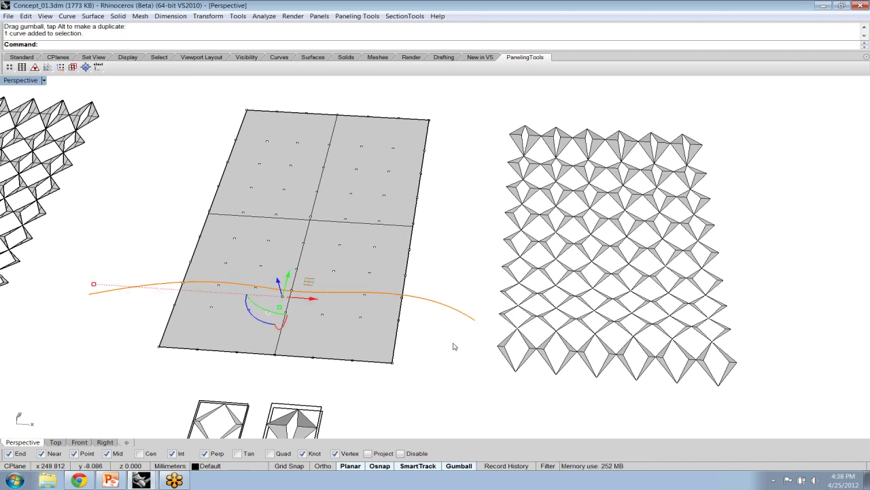
pyautogui.click(410, 372)
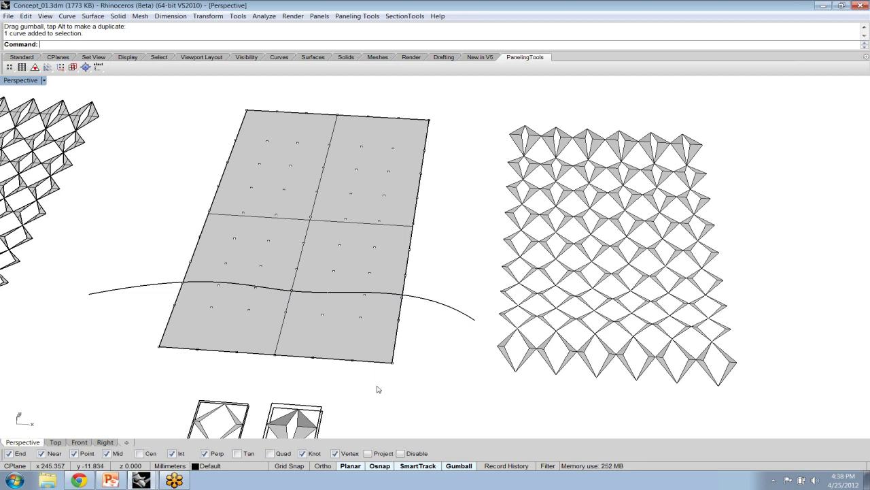
pyautogui.click(276, 217)
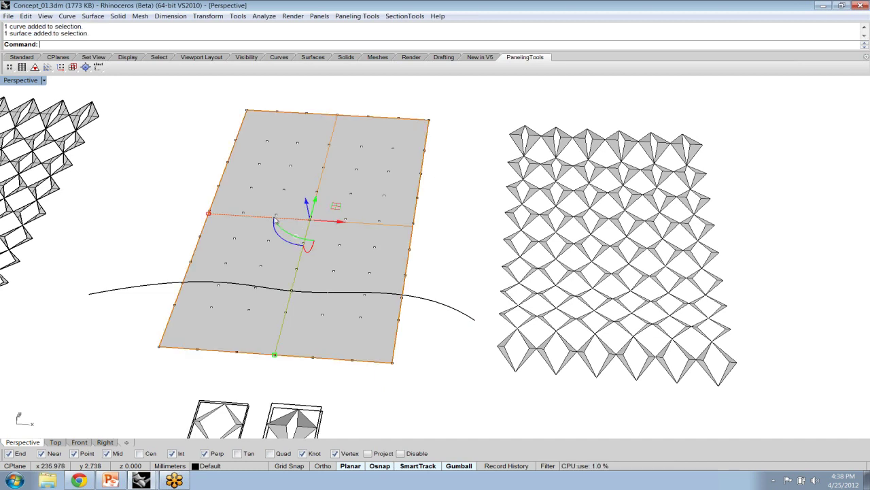
pyautogui.click(277, 215)
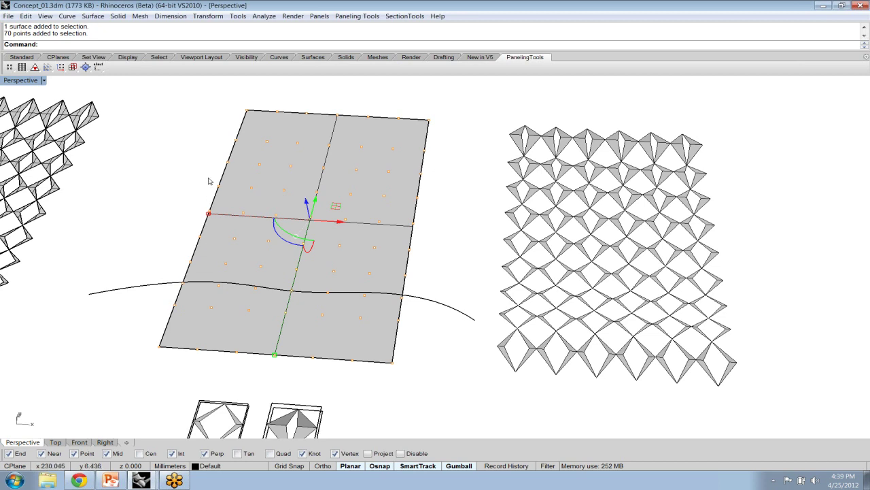
# Step: Launch Grasshopper with the Grasshopper command
pyautogui.write('Grasshopper')
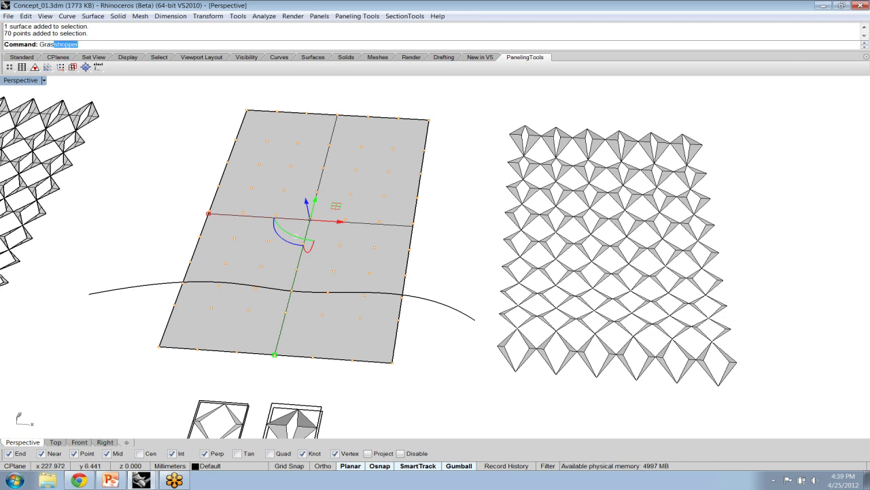
pyautogui.press('Return')
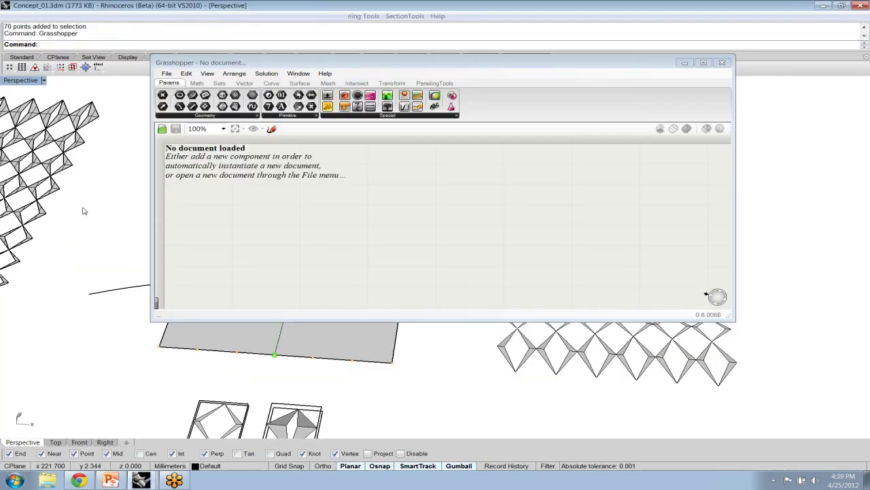
pyautogui.scroll(-5, 84, 211)
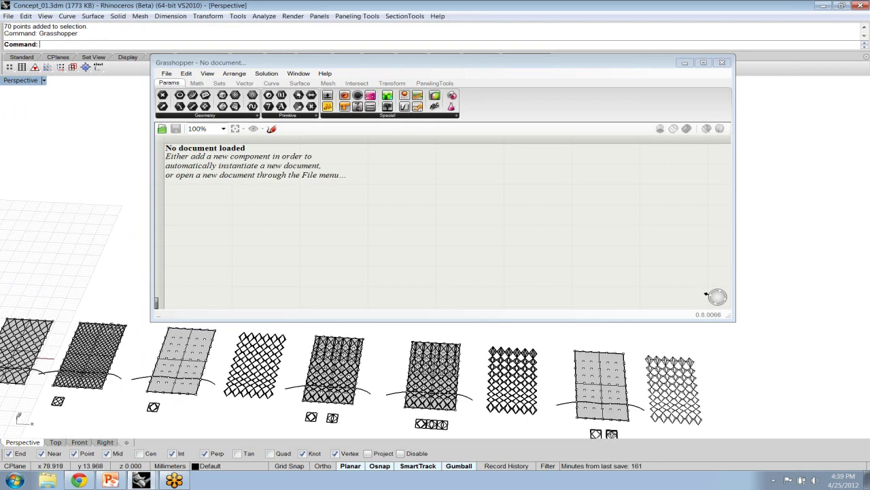
pyautogui.keyDown('shift'); pyautogui.moveTo(293, 353); pyautogui.dragTo(294, 345, button='right'); pyautogui.keyUp('shift')
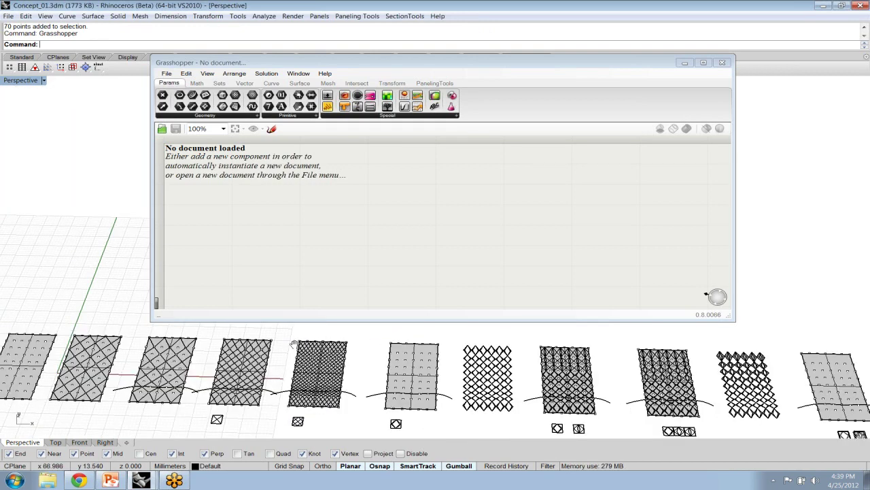
# Step: Show the layer list and turn on the GH layer, keeping the Grasshopper window clear of the list
pyautogui.write('Layer')
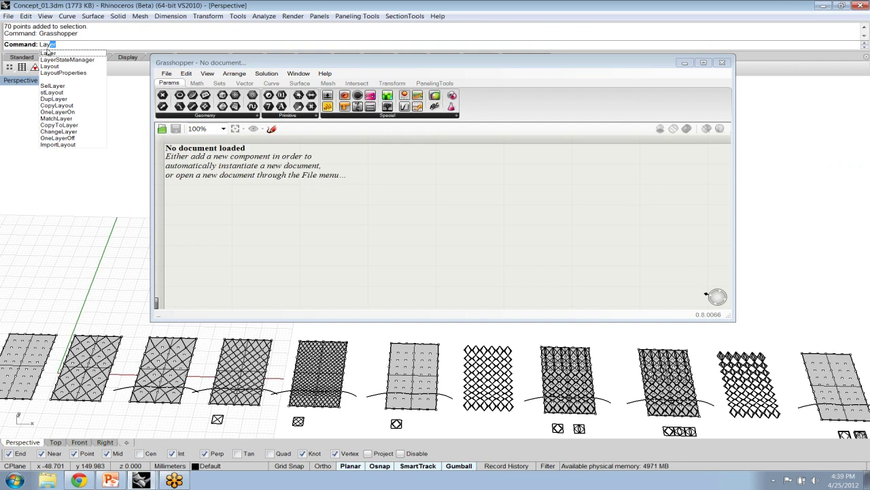
pyautogui.click(48, 53)
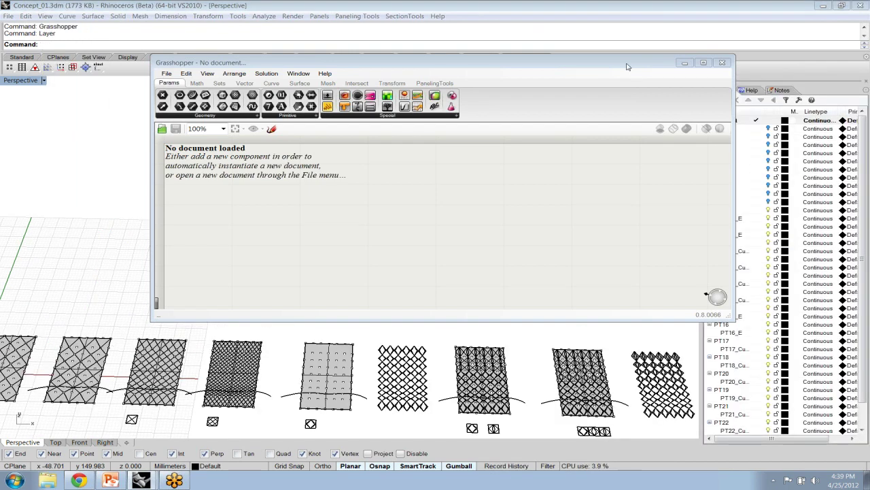
pyautogui.moveTo(627, 67); pyautogui.dragTo(614, 66)
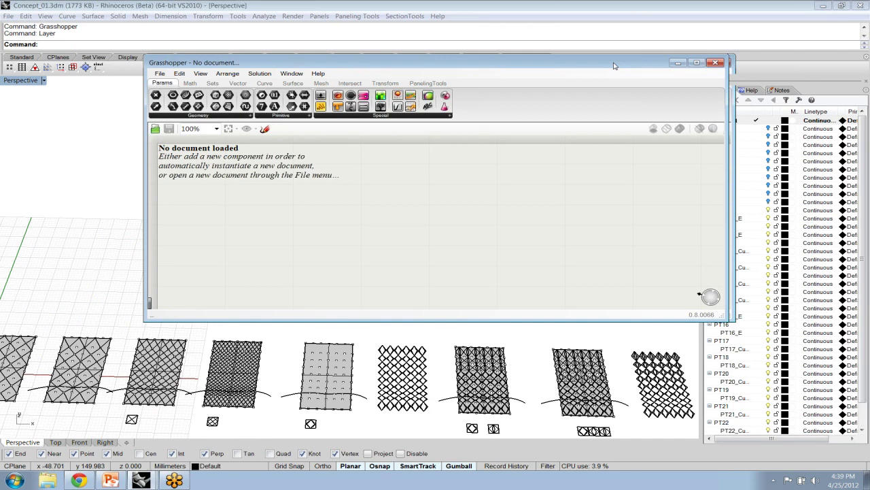
pyautogui.moveTo(614, 66); pyautogui.dragTo(523, 63)
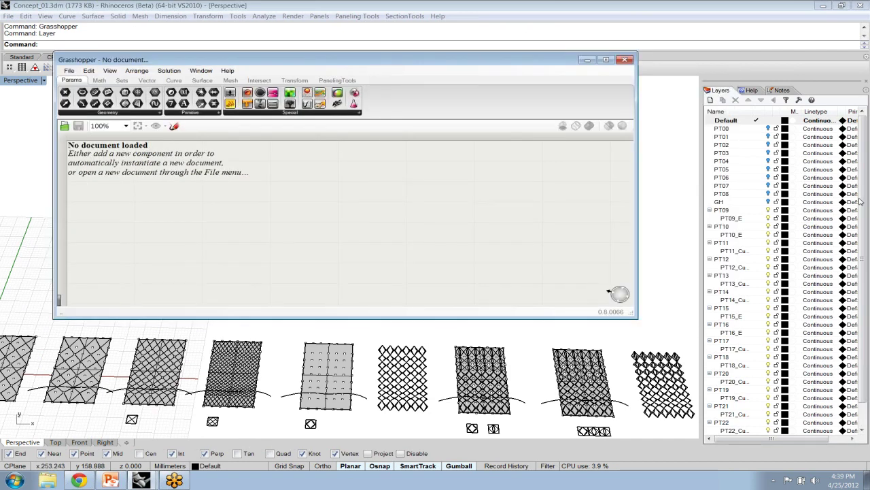
pyautogui.click(858, 202)
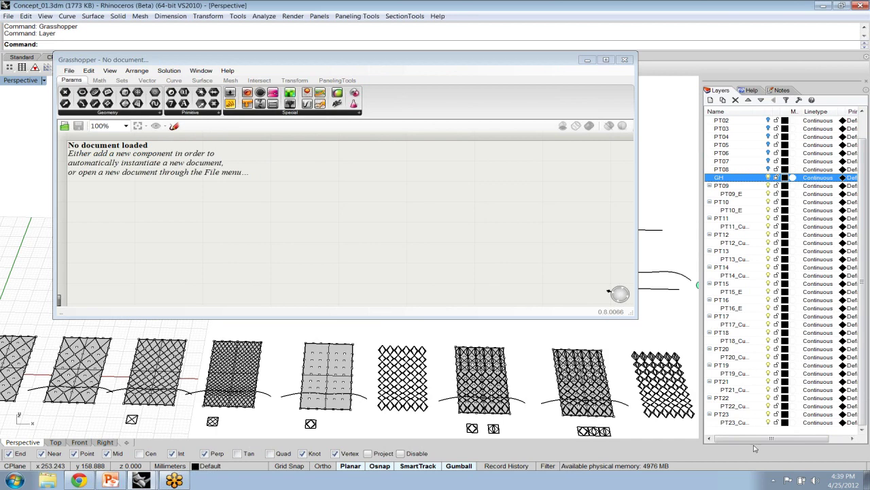
# Step: Reposition the Grasshopper window and open the recent definition GH_Concept.gh
pyautogui.click(408, 61)
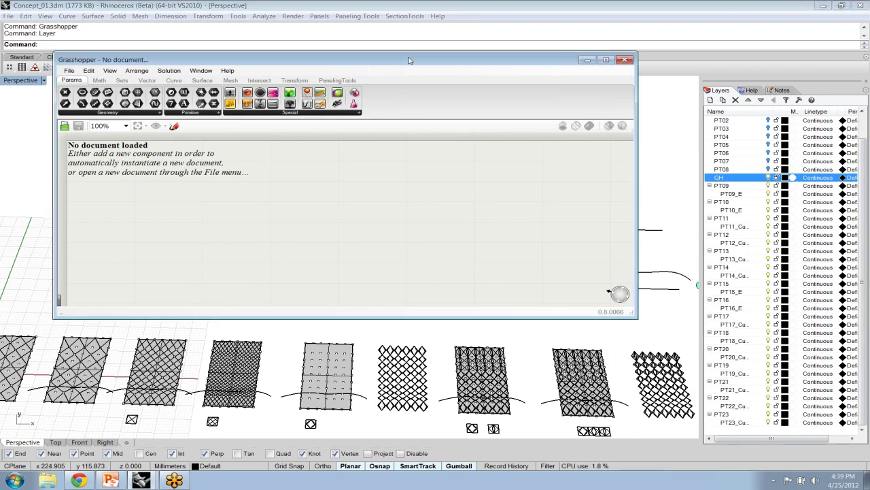
pyautogui.moveTo(409, 60); pyautogui.dragTo(509, 133)
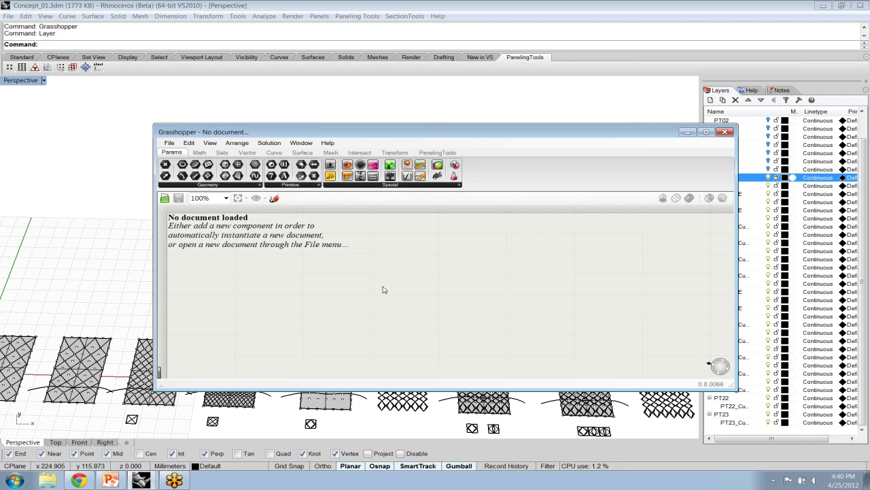
pyautogui.click(170, 143)
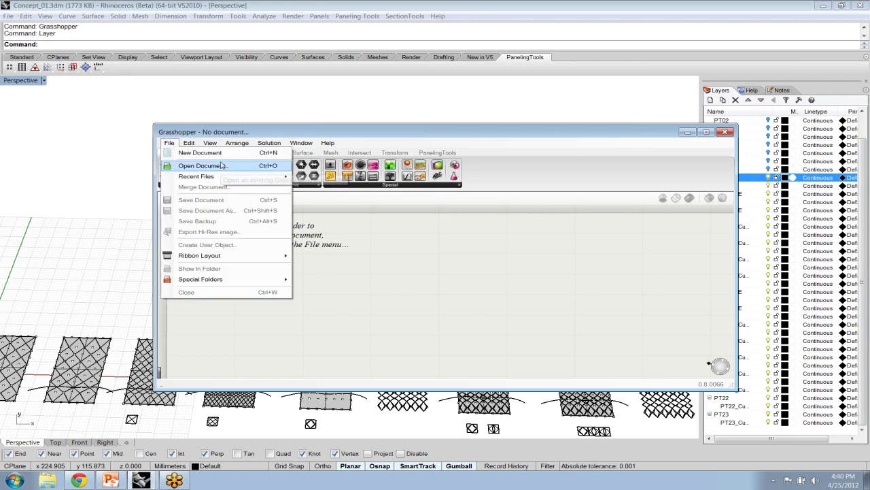
pyautogui.moveTo(249, 177)
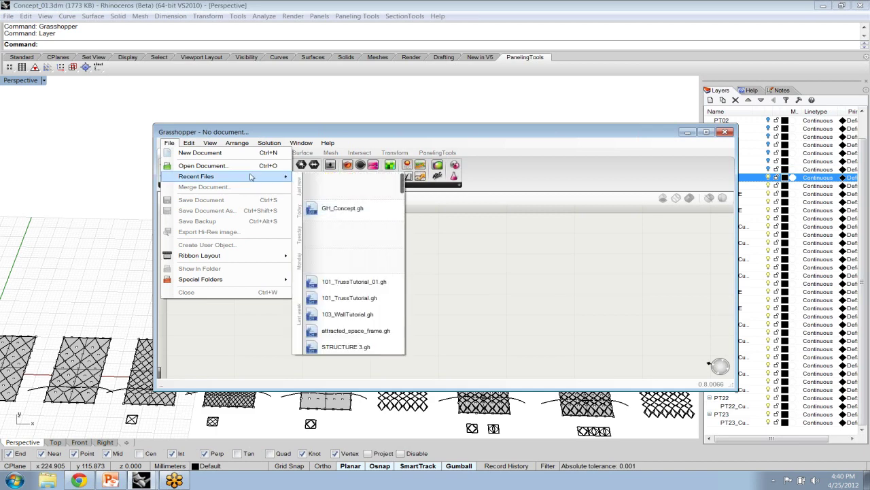
pyautogui.click(344, 207)
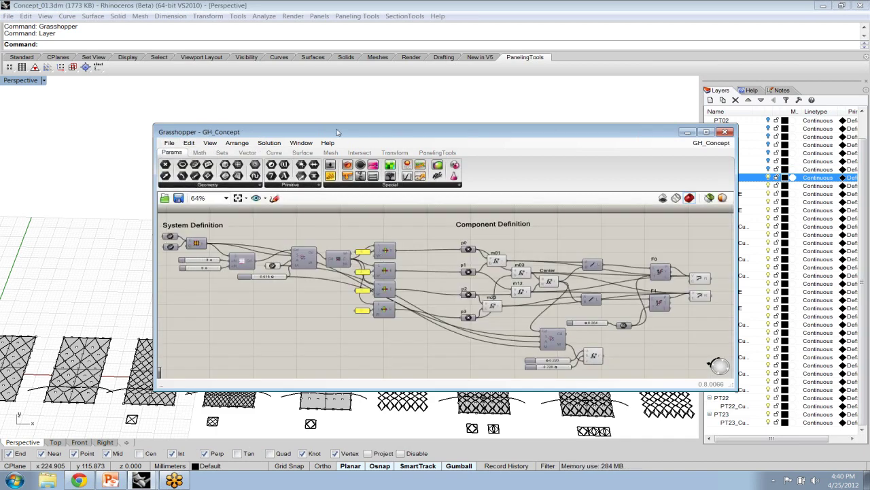
# Step: Move the Grasshopper window aside and examine the definition's red preview panels with their attractor curve in the model
pyautogui.moveTo(337, 132); pyautogui.dragTo(364, 129)
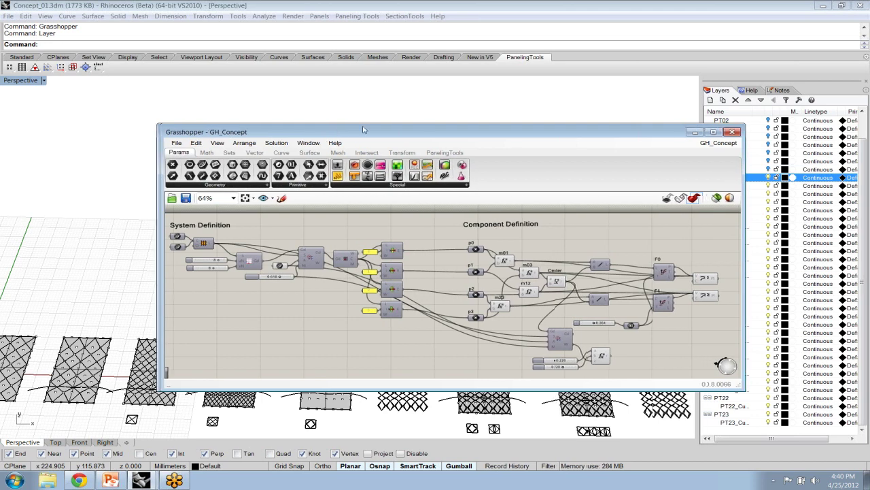
pyautogui.moveTo(364, 129); pyautogui.dragTo(459, 72)
pyautogui.scroll(-4, 102, 259)
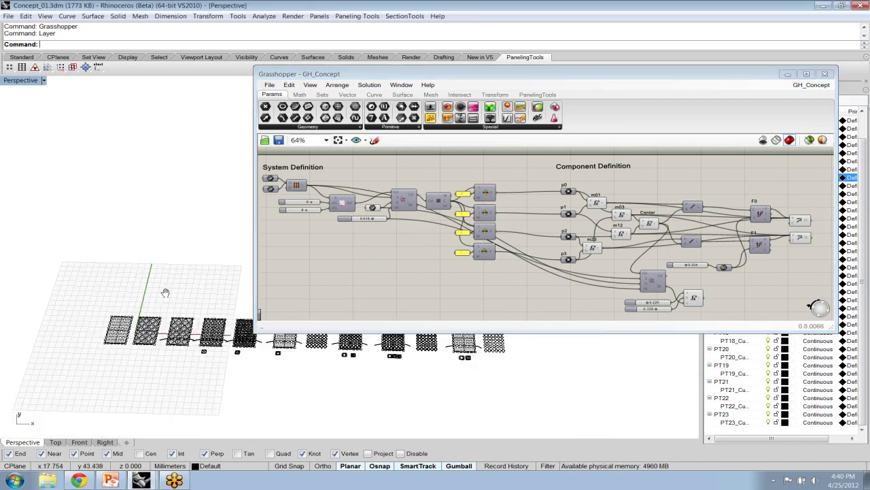
pyautogui.scroll(6, 117, 267)
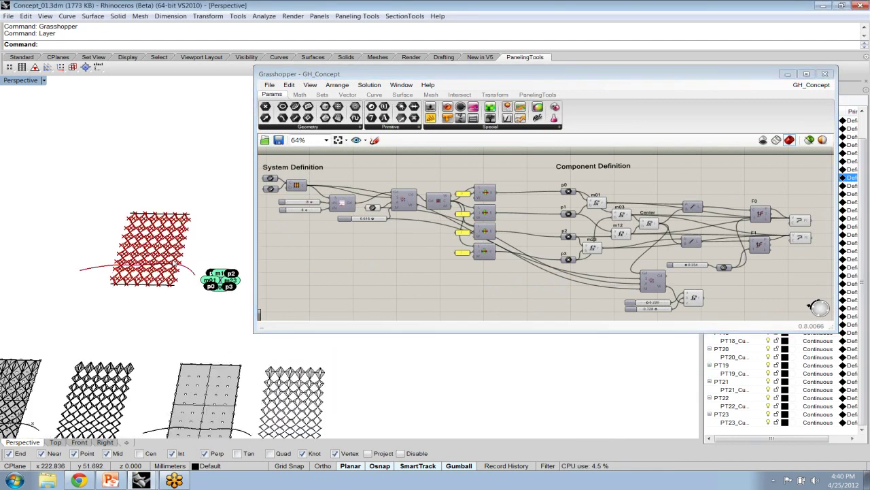
pyautogui.moveTo(120, 270); pyautogui.dragTo(124, 278, button='right')
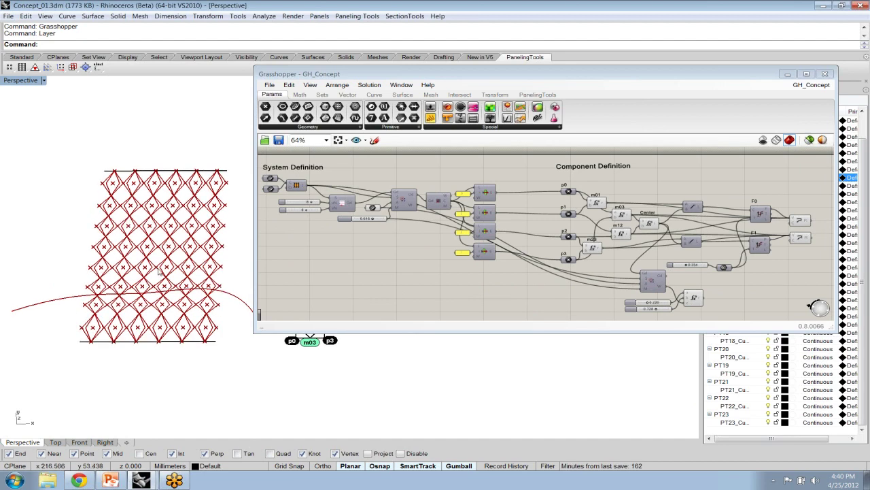
# Step: Enlarge the model view of the red panels and narrow the Grasshopper window so that it no longer covers them
pyautogui.scroll(3, 124, 277)
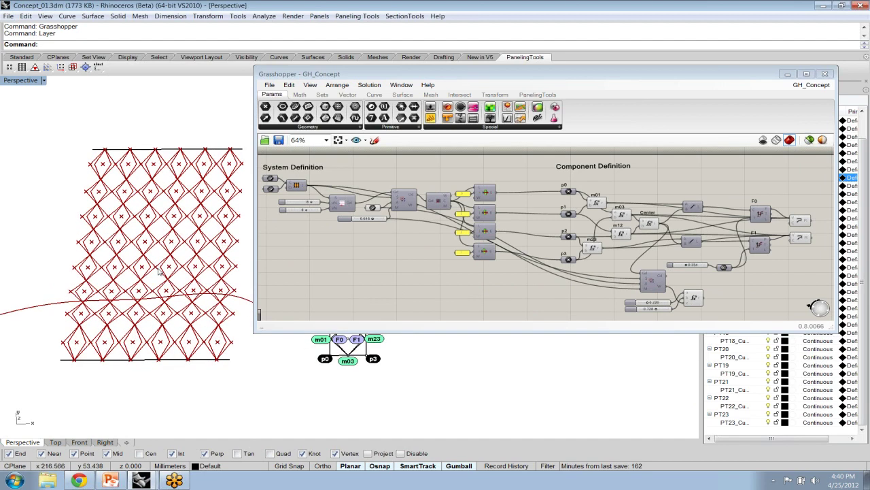
pyautogui.click(260, 204)
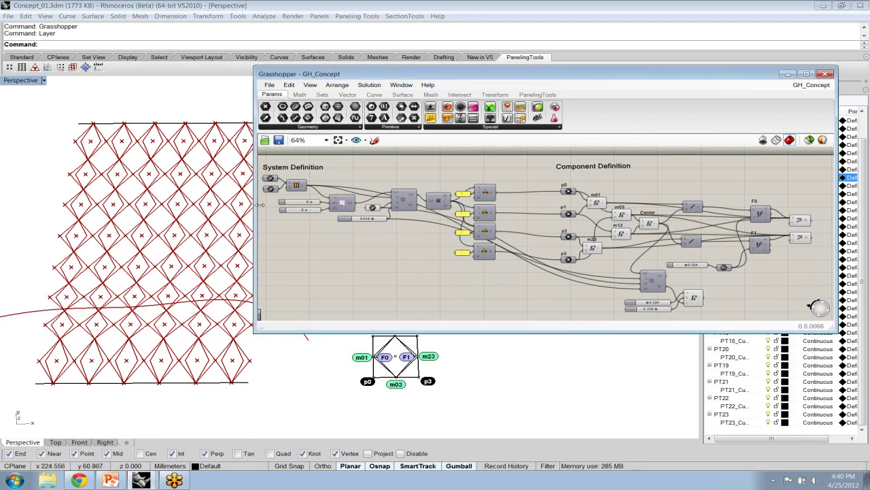
pyautogui.moveTo(261, 204); pyautogui.dragTo(299, 204)
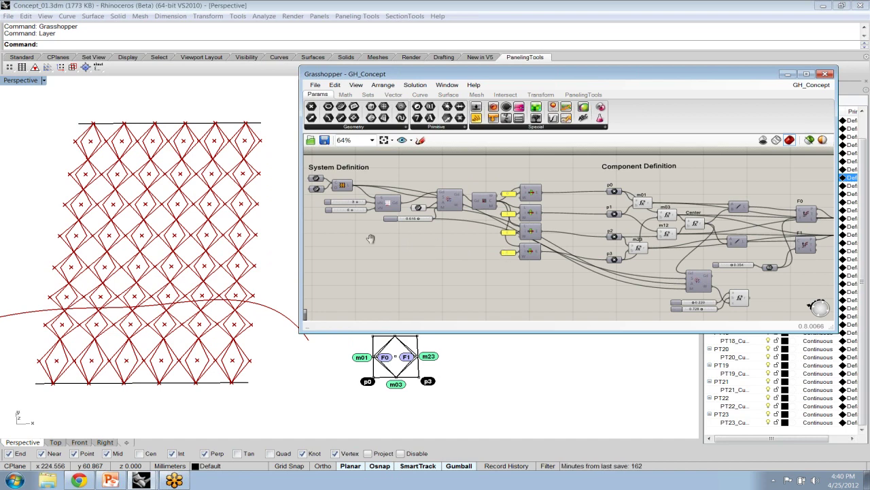
# Step: In the System Definition section, rename the slider feeding the grid component's vN input to v
pyautogui.moveTo(371, 238); pyautogui.dragTo(391, 256, button='right')
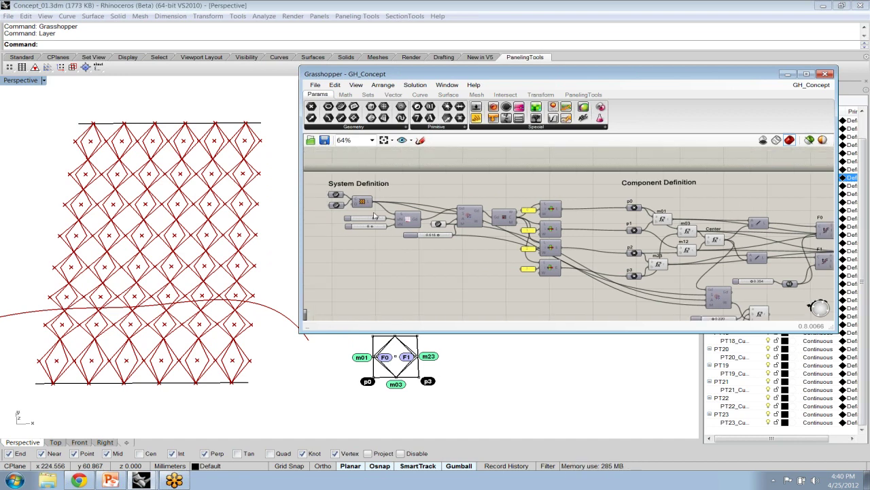
pyautogui.scroll(1, 374, 216)
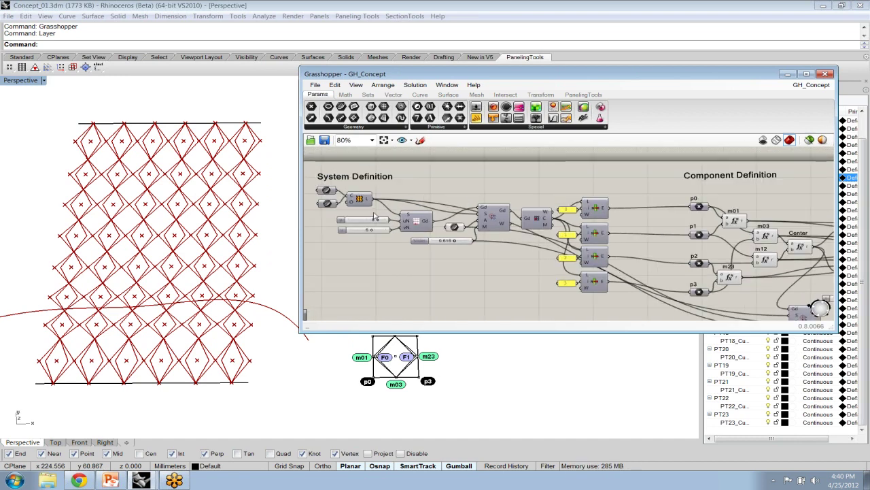
pyautogui.scroll(1, 373, 216)
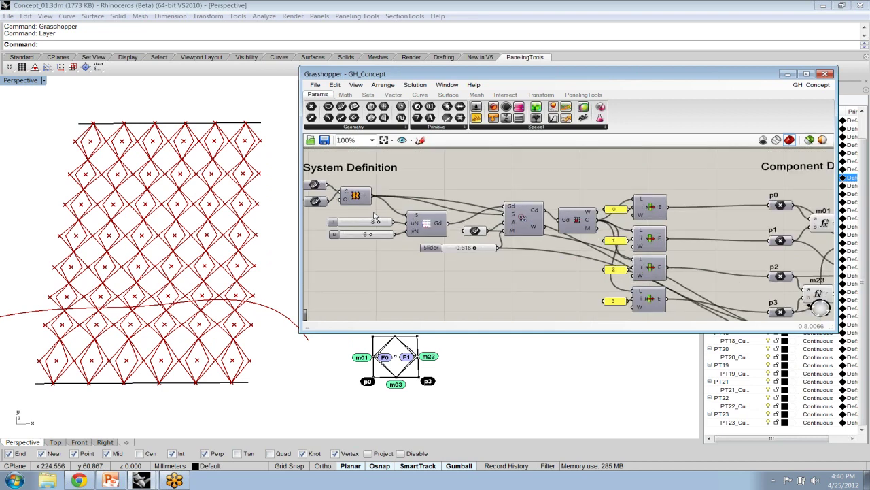
pyautogui.moveTo(373, 216); pyautogui.dragTo(409, 218, button='right')
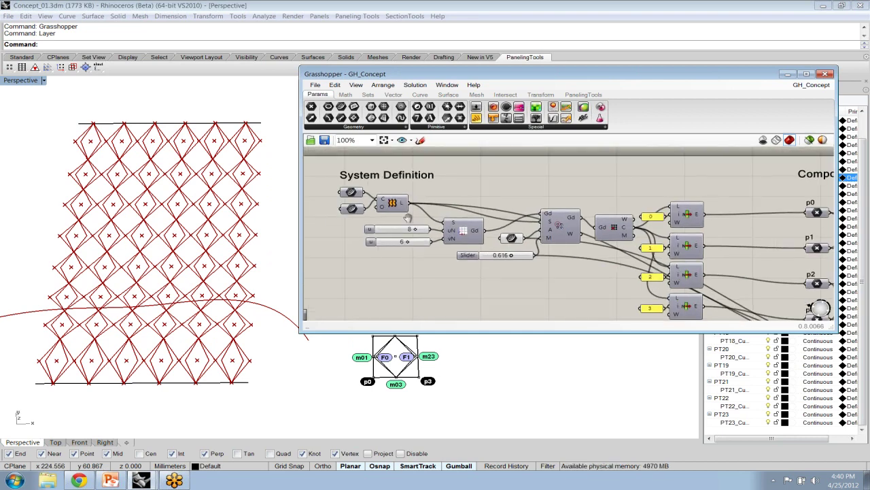
pyautogui.scroll(1, 408, 217)
pyautogui.moveTo(408, 221); pyautogui.dragTo(419, 227, button='right')
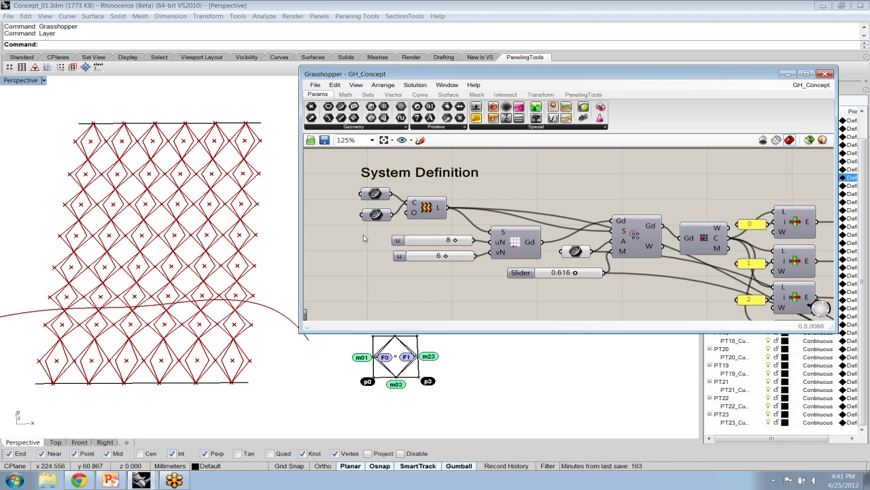
pyautogui.rightClick(400, 259)
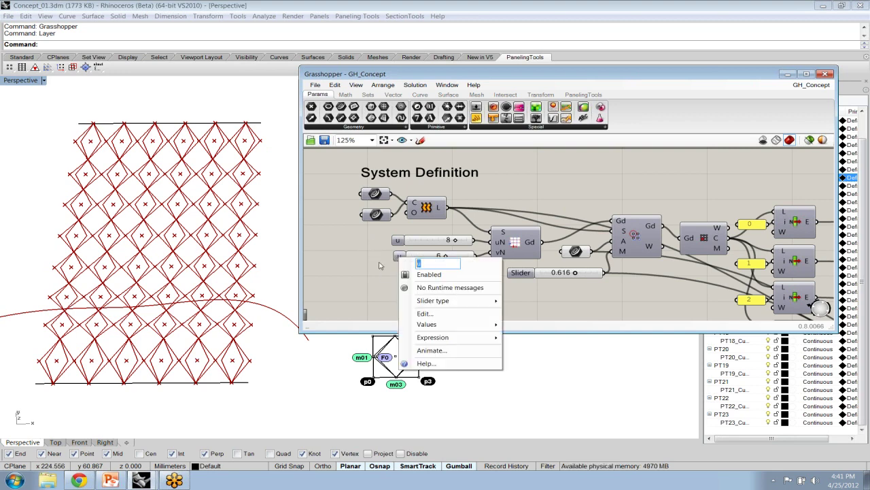
pyautogui.write('v')
pyautogui.press('Return')
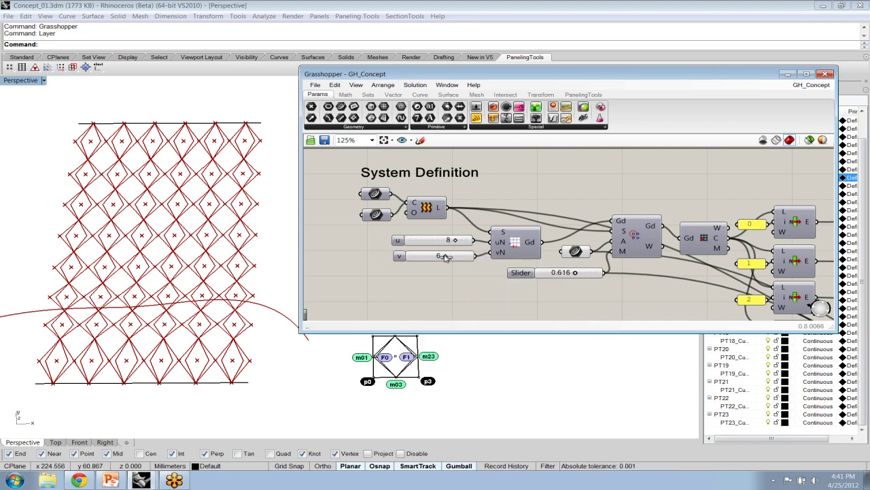
# Step: Try out the v slider's current range, and set its maximum to 20
pyautogui.moveTo(442, 257); pyautogui.dragTo(435, 257)
pyautogui.moveTo(431, 257); pyautogui.dragTo(451, 256)
pyautogui.click(400, 258)
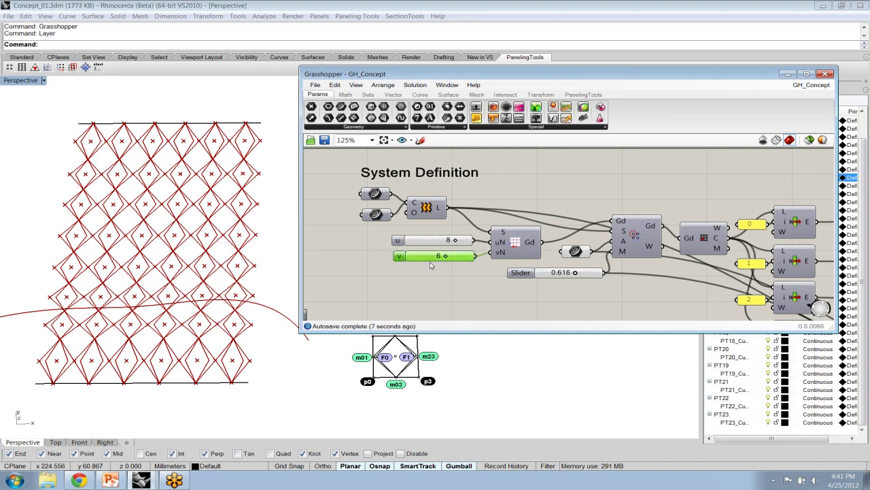
pyautogui.doubleClick(430, 265)
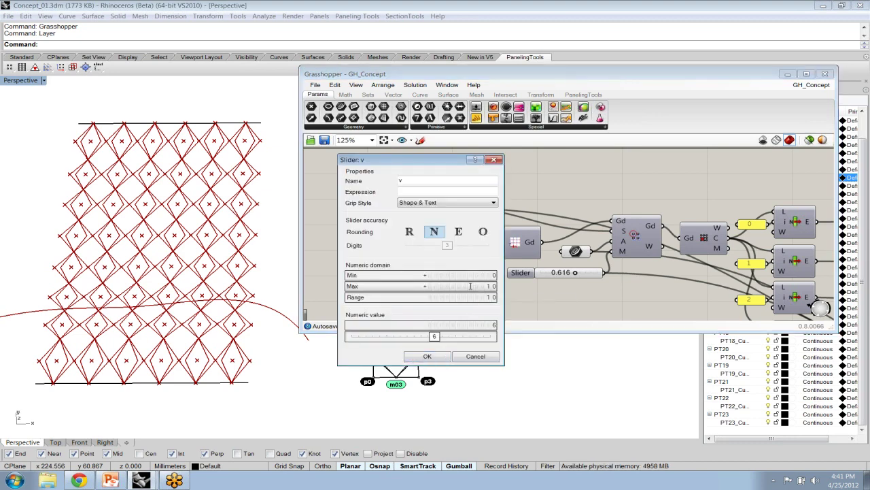
pyautogui.click(413, 285)
pyautogui.doubleClick(413, 285)
pyautogui.write('20')
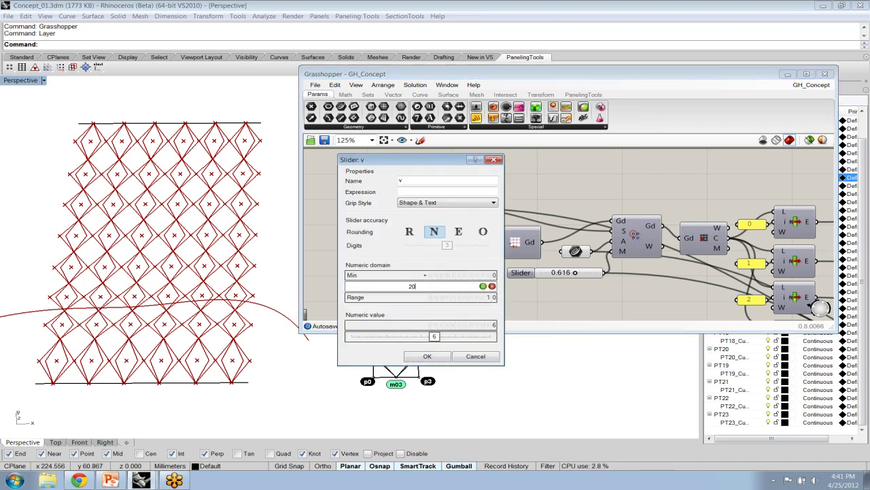
pyautogui.press('Return')
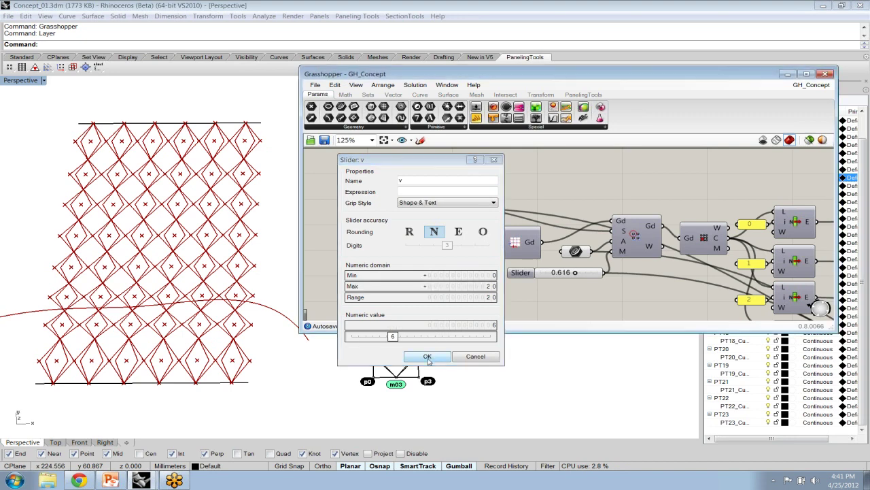
pyautogui.click(427, 357)
# Step: Set the v slider to 5 and try out the u slider, leaving it at 8
pyautogui.moveTo(429, 257)
pyautogui.mouseDown()
pyautogui.moveTo(454, 257)
pyautogui.moveTo(426, 257)
pyautogui.mouseUp()
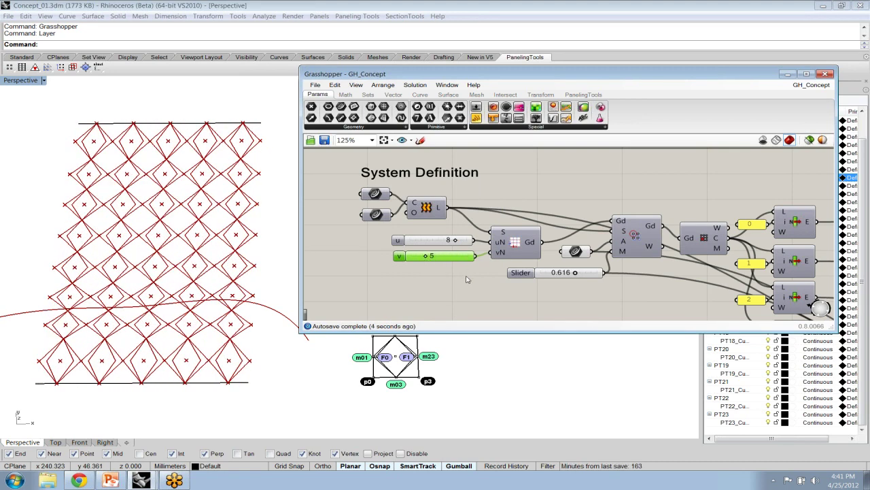
pyautogui.moveTo(454, 241); pyautogui.dragTo(456, 242)
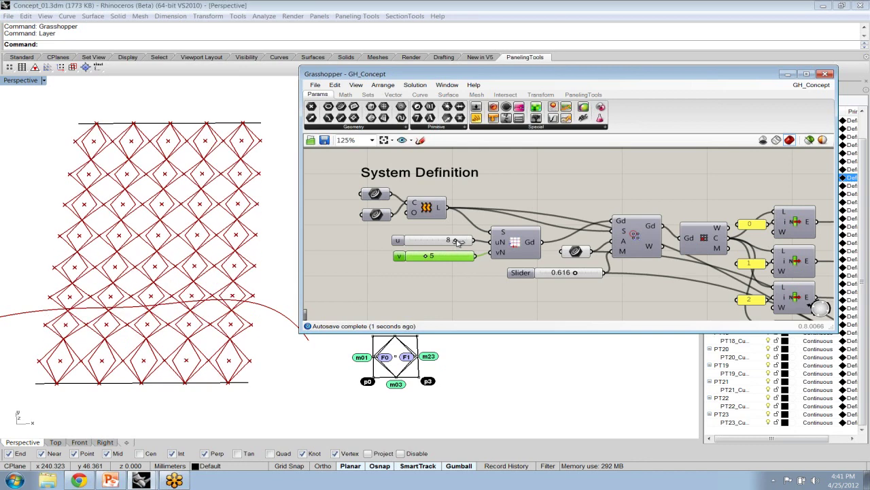
pyautogui.click(507, 290)
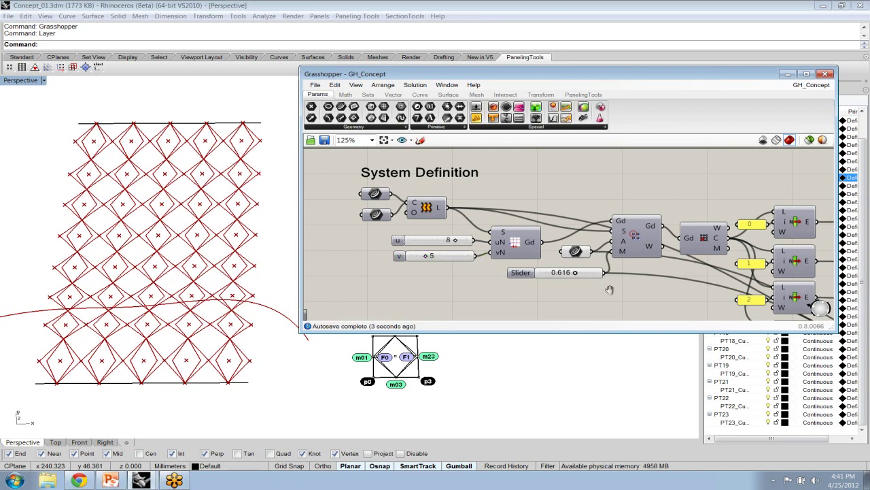
# Step: Set the maximum of the slider feeding the grid attractor's M input to 2 and its value to 0.440
pyautogui.moveTo(610, 289); pyautogui.dragTo(510, 289, button='right')
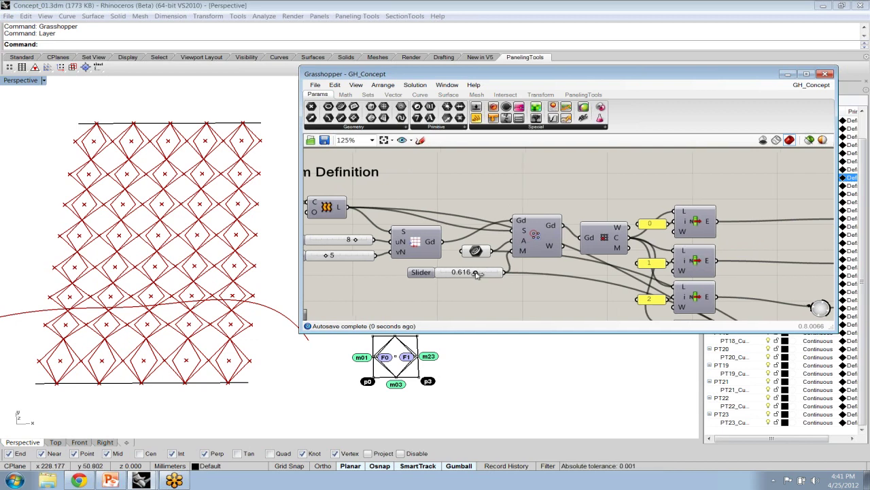
pyautogui.moveTo(477, 273); pyautogui.dragTo(505, 272)
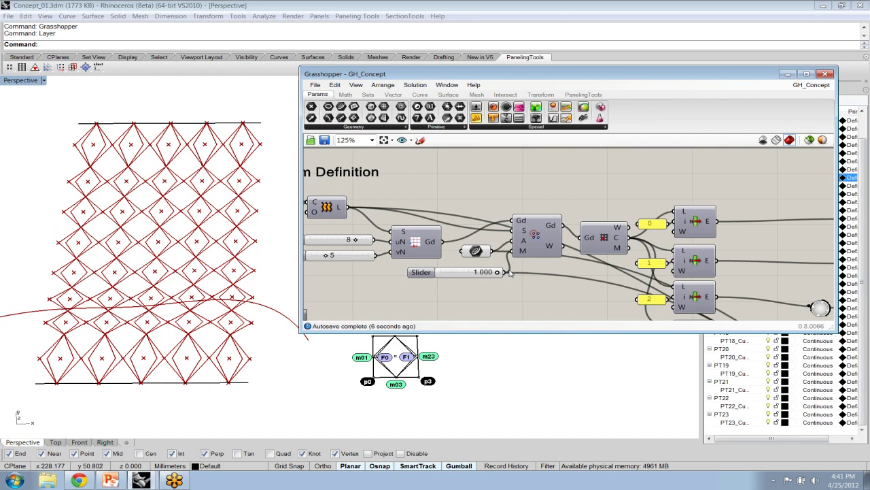
pyautogui.doubleClick(421, 272)
pyautogui.doubleClick(461, 298)
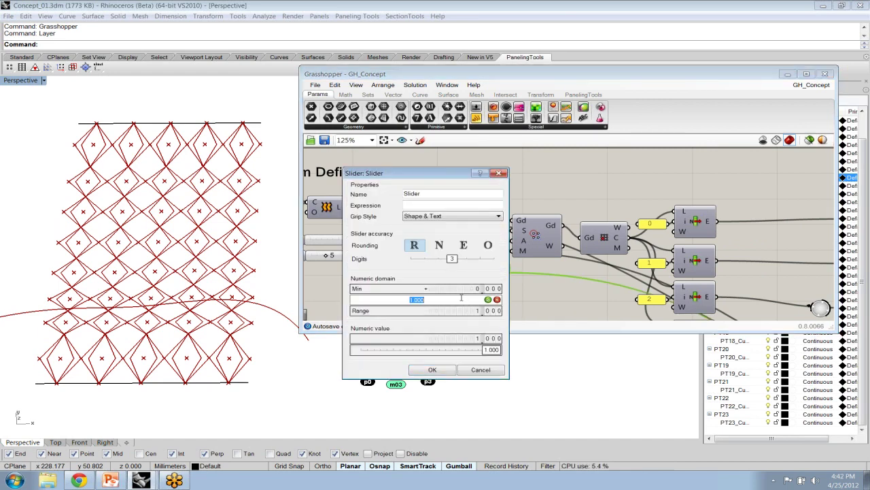
pyautogui.write('2')
pyautogui.click(437, 371)
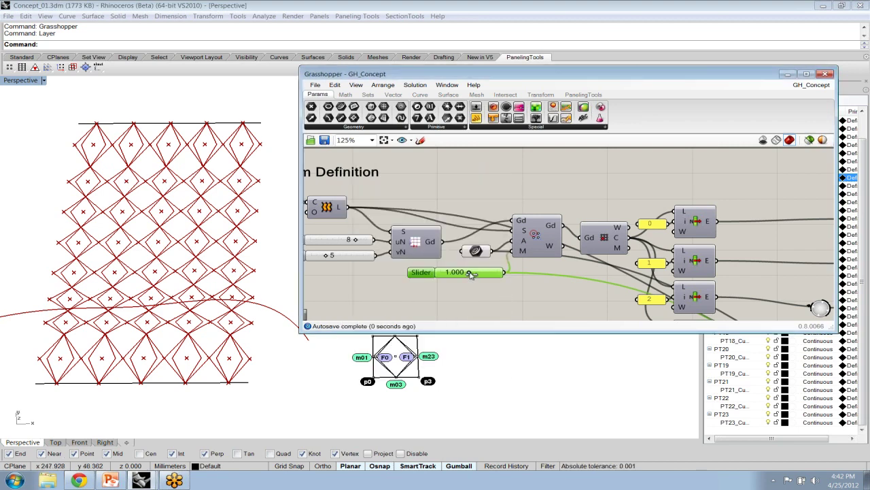
pyautogui.moveTo(472, 274)
pyautogui.mouseDown()
pyautogui.moveTo(502, 273)
pyautogui.moveTo(428, 275)
pyautogui.moveTo(456, 274)
pyautogui.mouseUp()
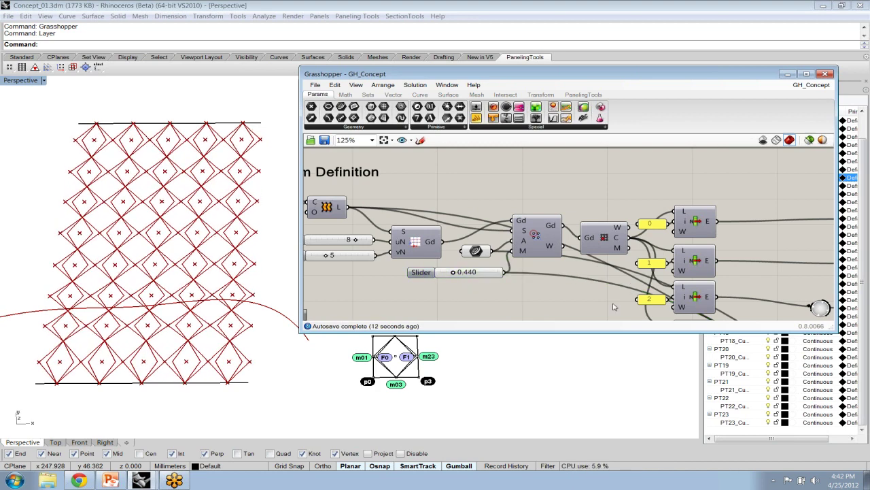
# Step: In the Component Definition section, set the t slider to 0.346
pyautogui.moveTo(613, 302); pyautogui.dragTo(535, 287, button='right')
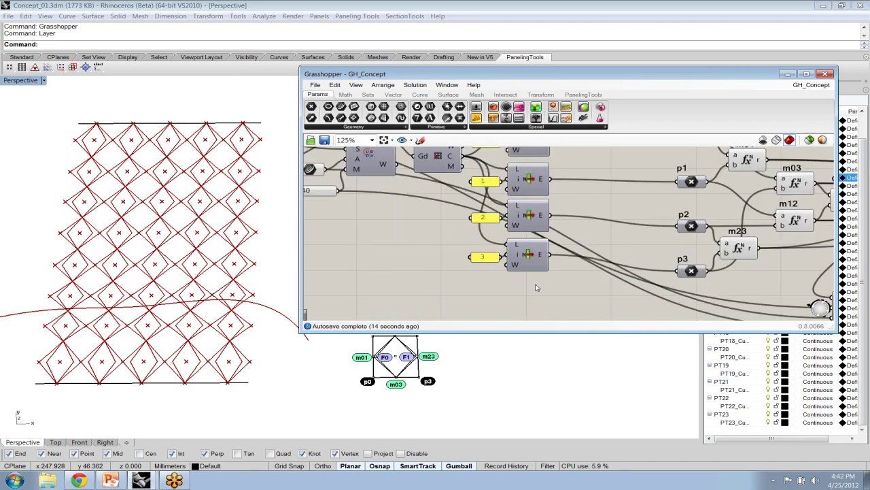
pyautogui.moveTo(817, 318); pyautogui.dragTo(512, 298, button='right')
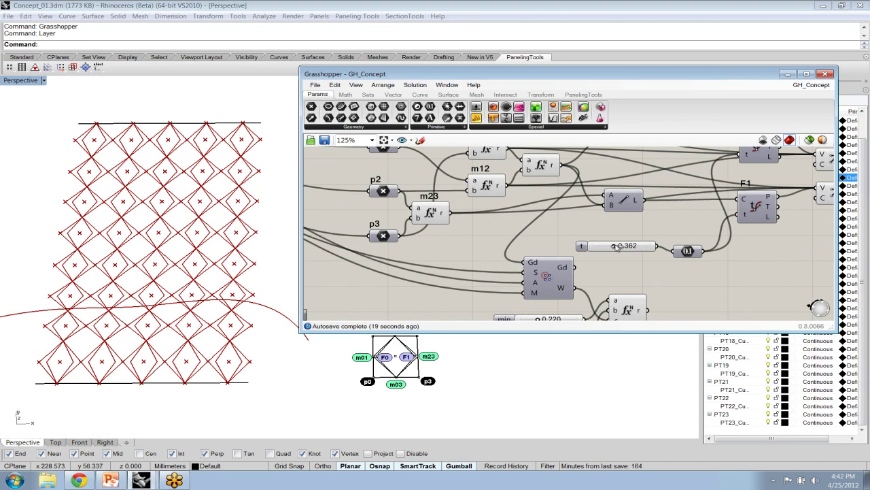
pyautogui.moveTo(613, 246)
pyautogui.mouseDown()
pyautogui.moveTo(626, 247)
pyautogui.moveTo(602, 247)
pyautogui.moveTo(613, 246)
pyautogui.mouseUp()
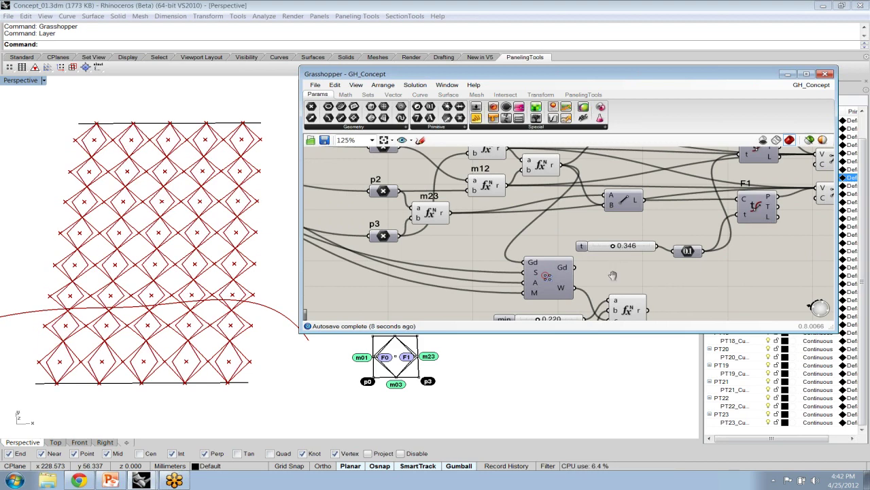
# Step: Feed the number parameter from the min/max function instead of the t slider, and set min to 0.230 and max to 0.779
pyautogui.moveTo(605, 274); pyautogui.dragTo(541, 260, button='right')
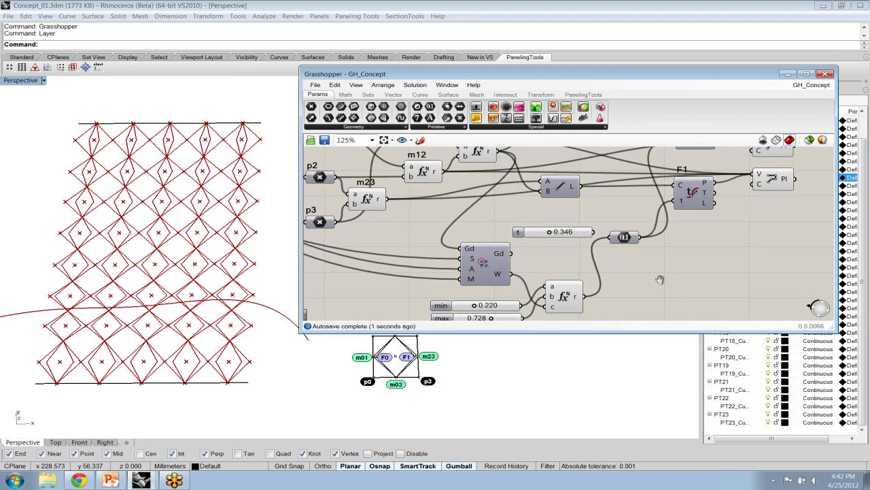
pyautogui.moveTo(659, 278); pyautogui.dragTo(689, 260, button='right')
pyautogui.moveTo(505, 285); pyautogui.dragTo(529, 299)
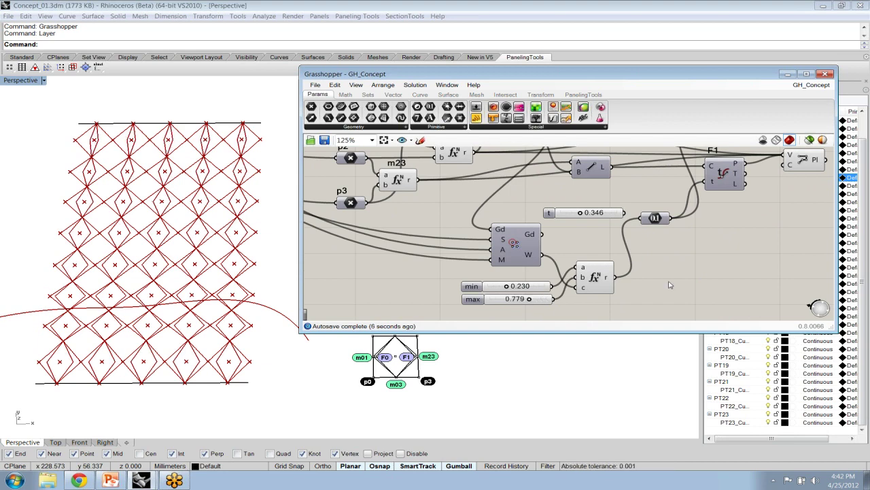
# Step: Show the PanelingTools component set and turn on the preview of the grid component fed by the u and v sliders
pyautogui.click(584, 94)
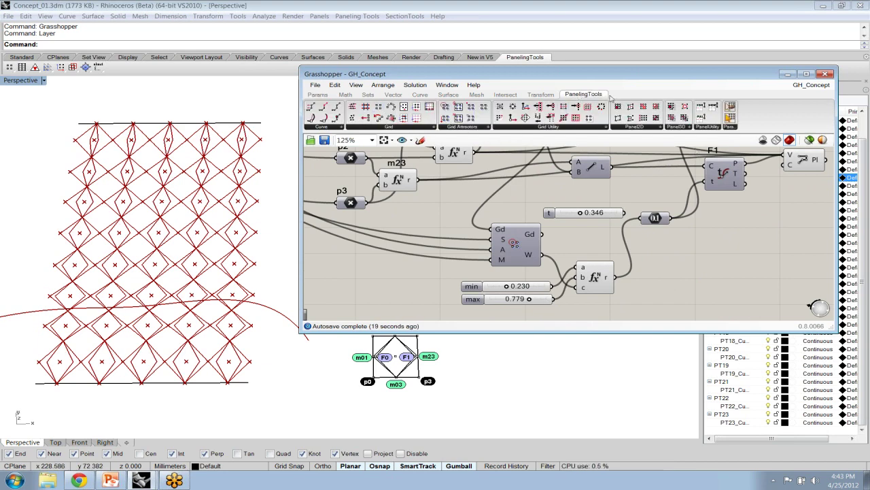
pyautogui.scroll(-1, 374, 265)
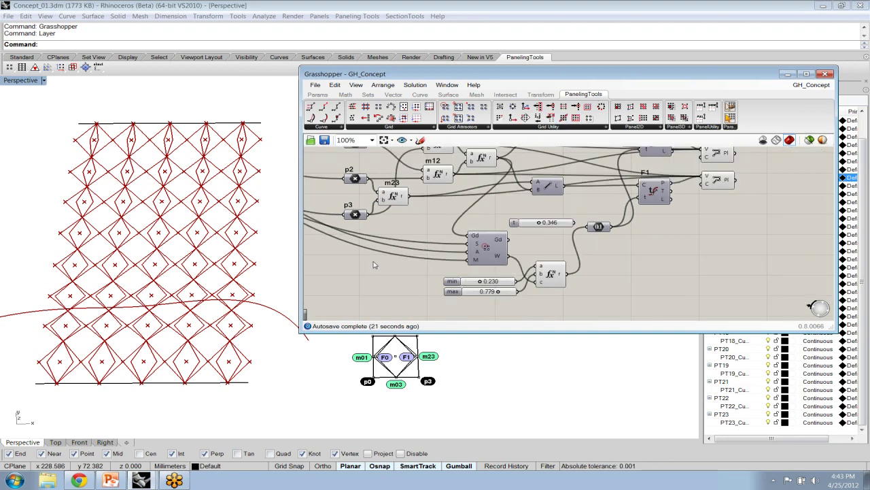
pyautogui.moveTo(373, 265); pyautogui.dragTo(480, 271, button='right')
pyautogui.click(450, 235)
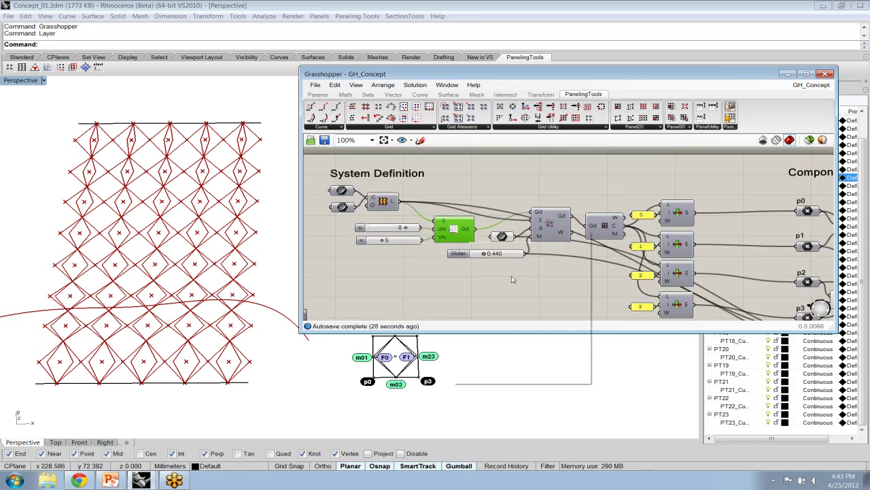
pyautogui.rightClick(452, 230)
pyautogui.click(487, 251)
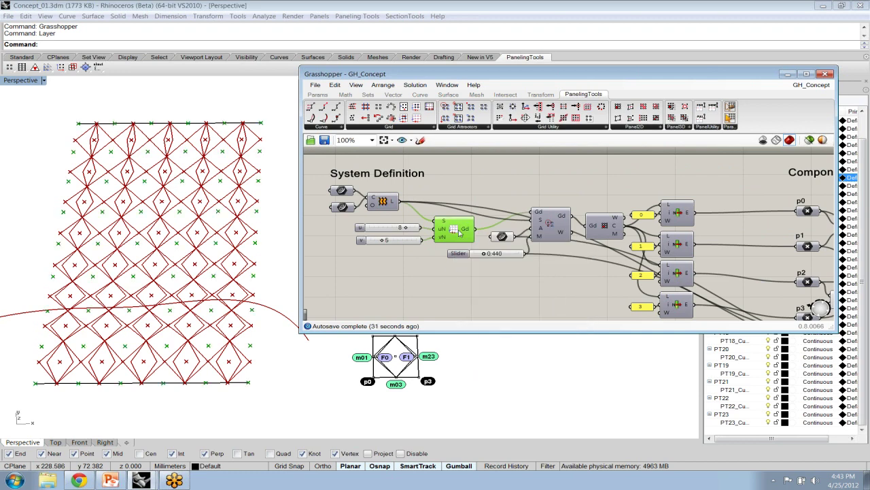
pyautogui.click(433, 271)
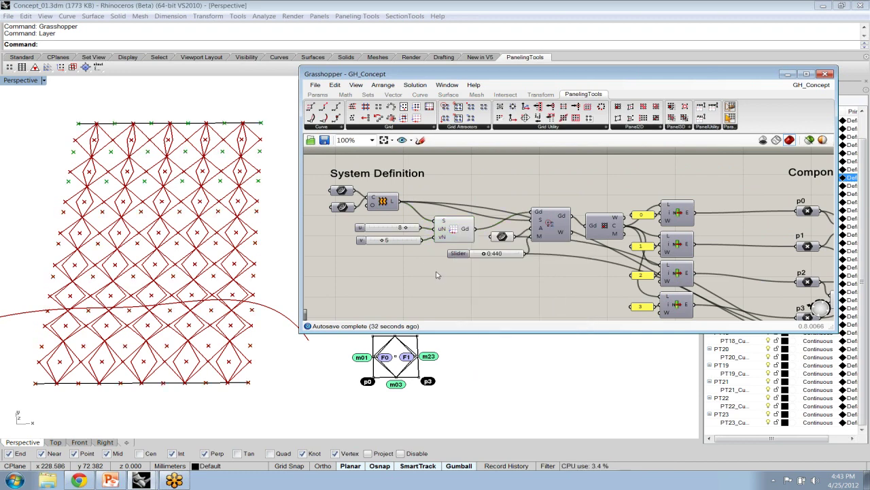
# Step: Turn off the preview of all components from the surface domain grid through the end of the Component Definition section
pyautogui.scroll(-1, 437, 275)
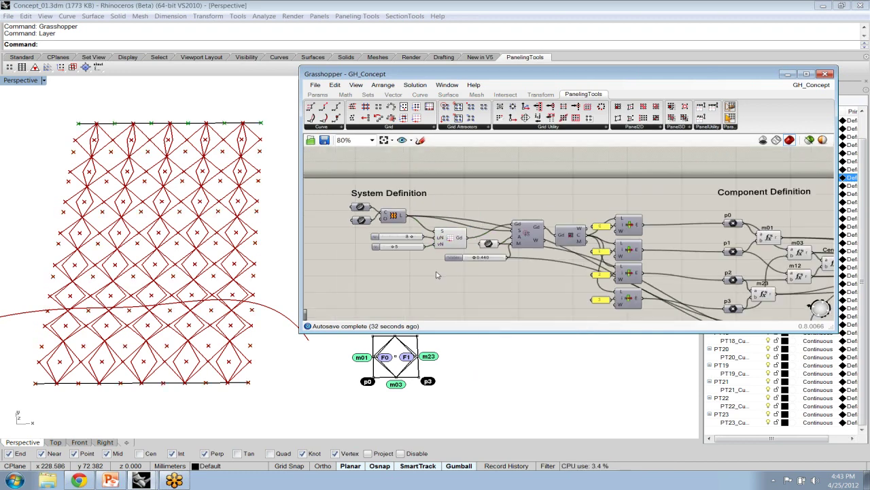
pyautogui.moveTo(487, 289); pyautogui.dragTo(425, 267, button='right')
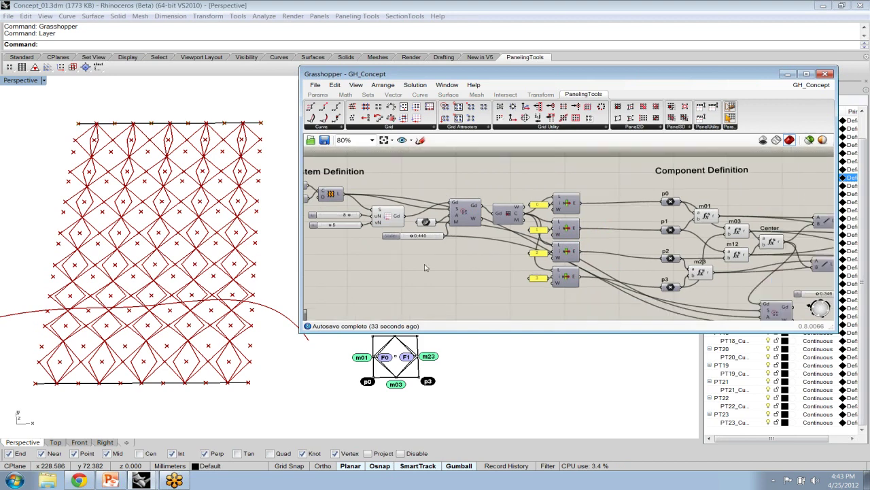
pyautogui.scroll(-4, 425, 267)
pyautogui.moveTo(626, 304); pyautogui.dragTo(401, 206)
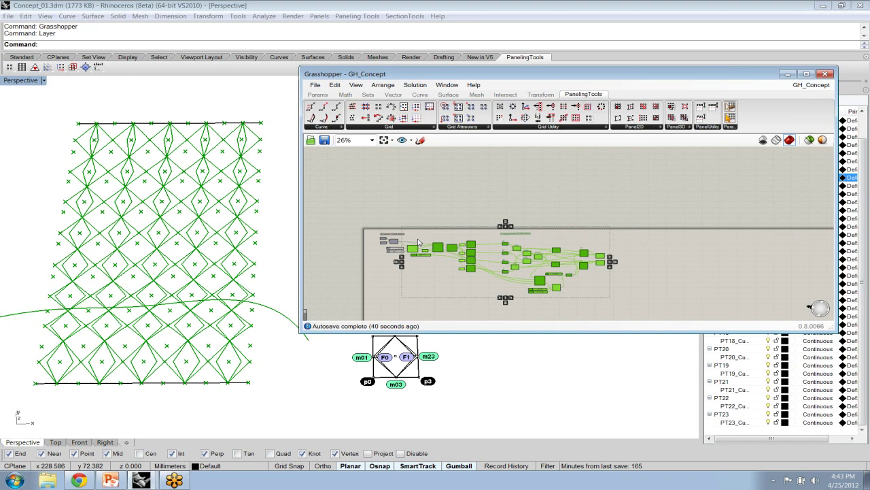
pyautogui.scroll(1, 418, 241)
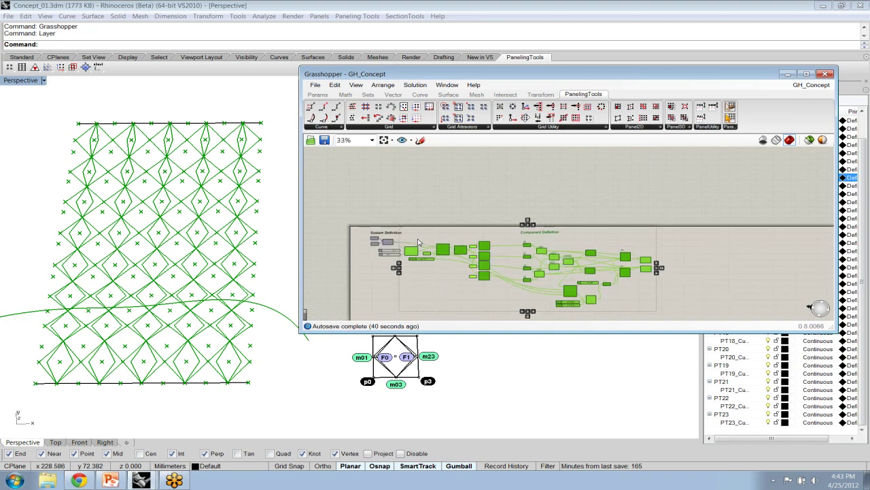
pyautogui.scroll(4, 418, 242)
pyautogui.click(415, 84)
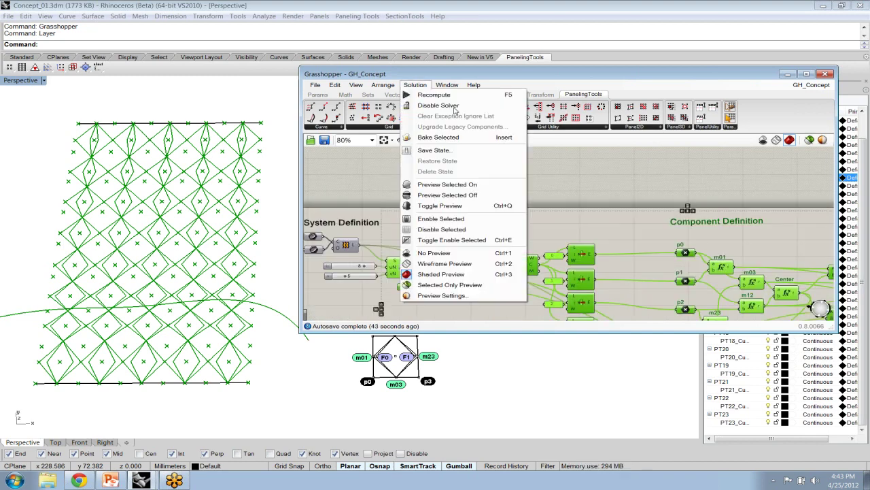
pyautogui.click(437, 196)
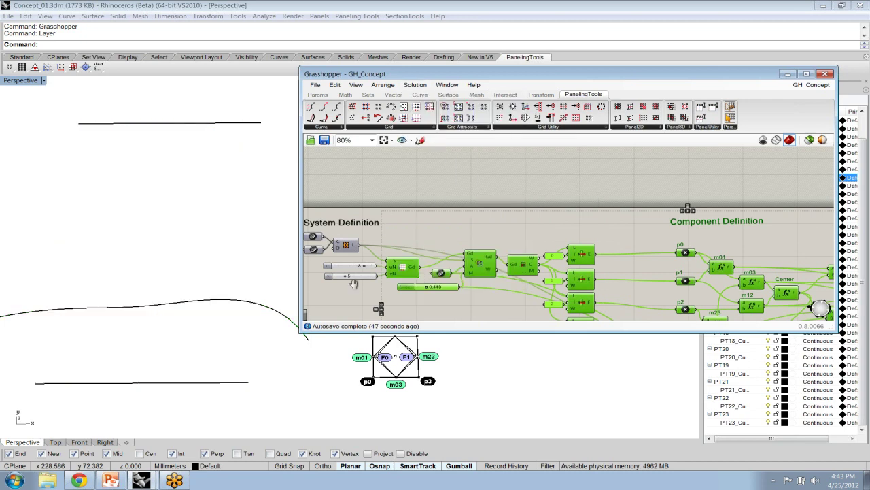
# Step: Turn on the preview of the two input curve parameters and the loft component in the System Definition section
pyautogui.moveTo(354, 284); pyautogui.dragTo(537, 222, button='right')
pyautogui.scroll(1, 538, 221)
pyautogui.scroll(3, 537, 221)
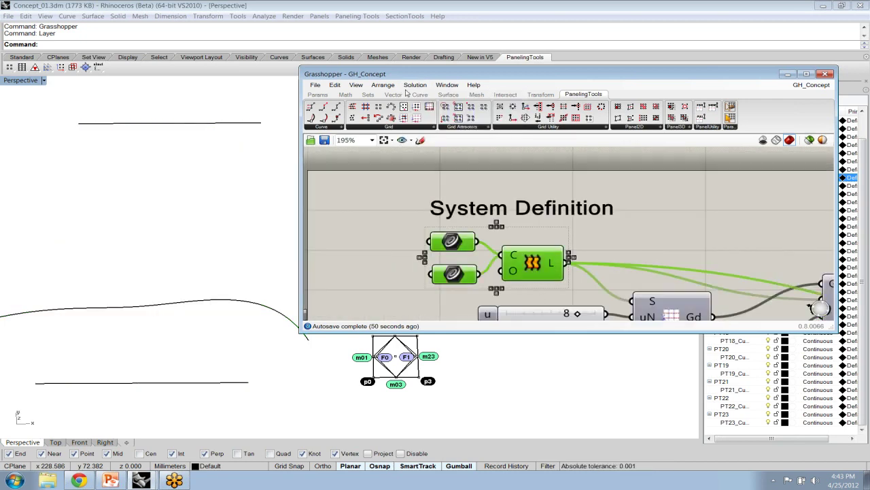
pyautogui.click(415, 84)
pyautogui.click(427, 184)
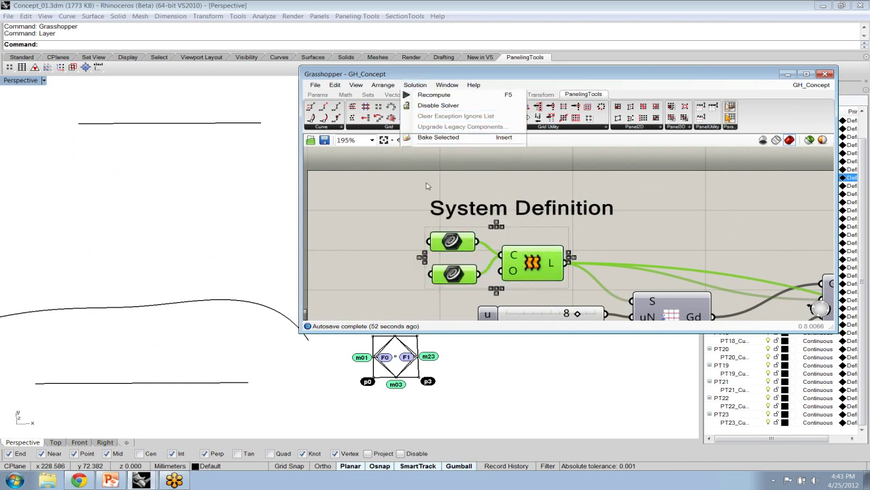
pyautogui.click(461, 286)
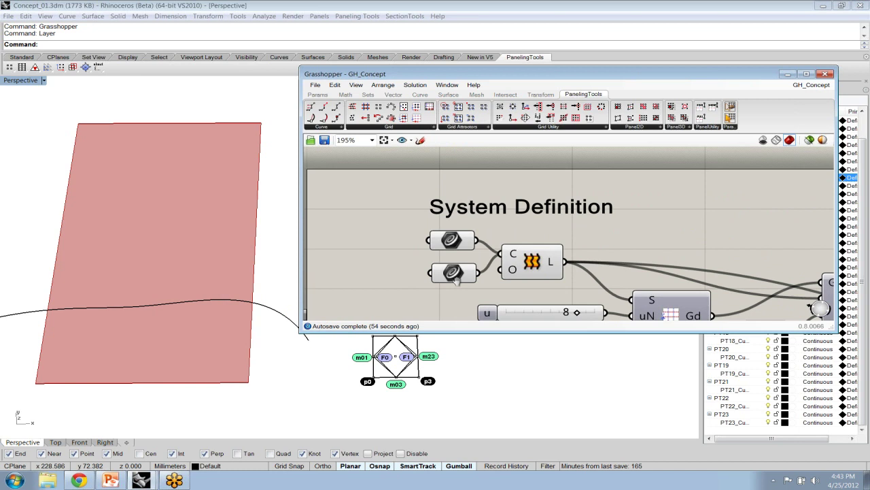
# Step: Move the lofted surface's upper boundary curve toward the lower one in the Perspective viewport to shorten the surface
pyautogui.scroll(1, 454, 279)
pyautogui.click(432, 219)
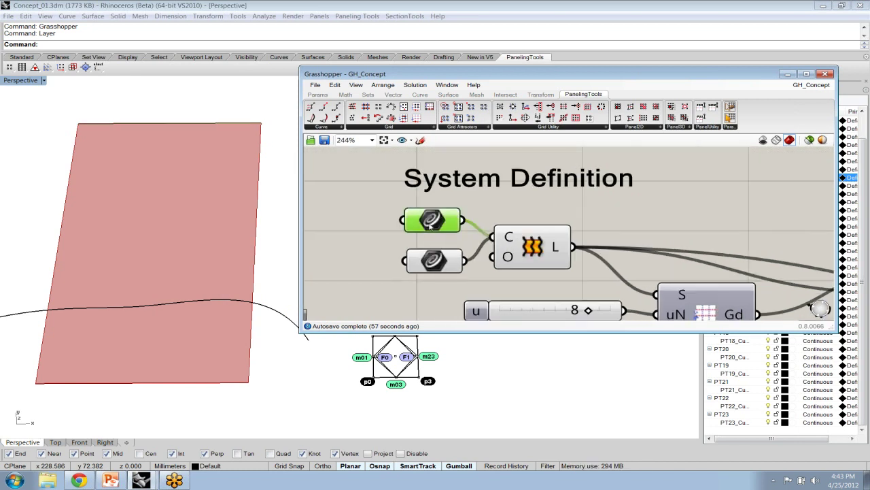
pyautogui.click(223, 127)
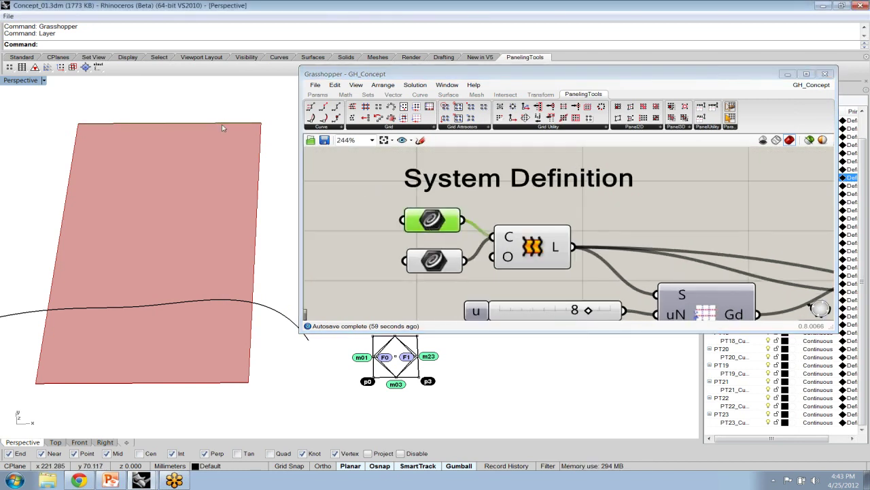
pyautogui.click(222, 127)
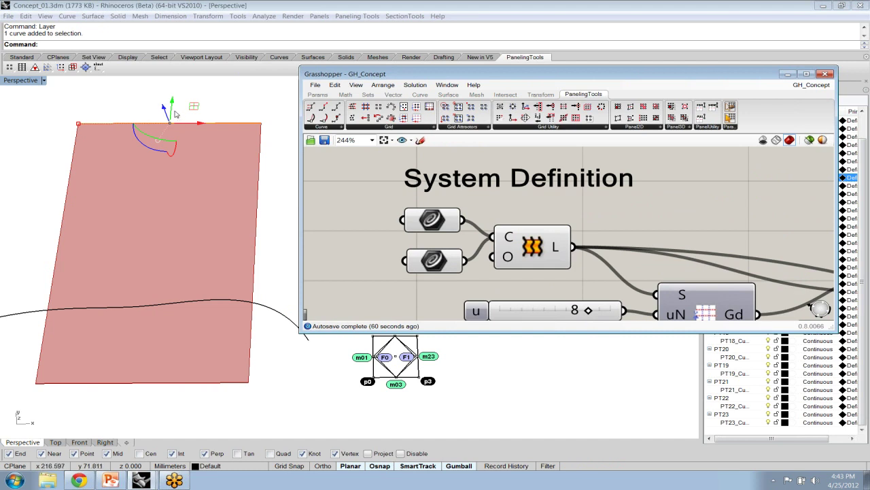
pyautogui.moveTo(176, 114); pyautogui.dragTo(169, 159)
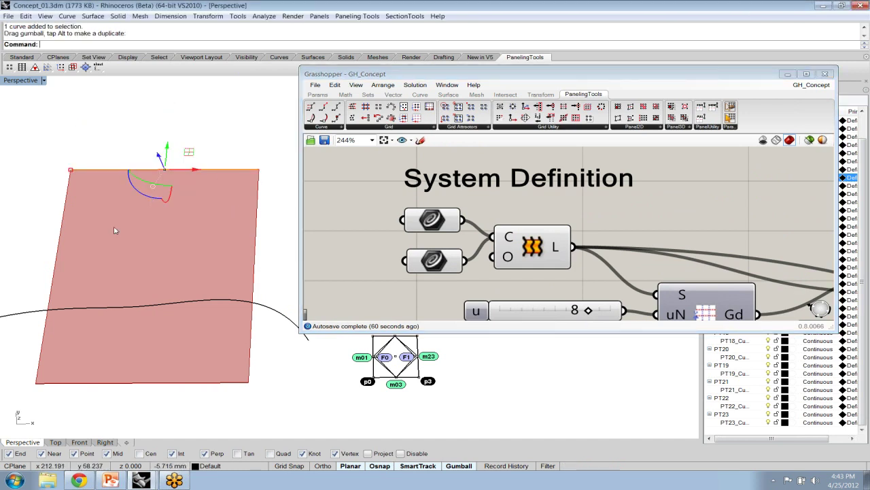
# Step: Rebuild the upper boundary curve with a point count of 6 and degree 3, deleting the input
pyautogui.click(532, 247)
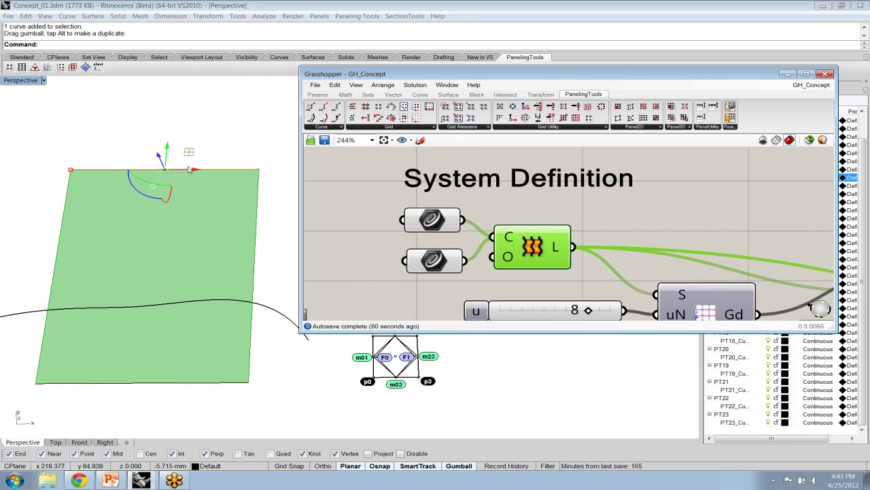
pyautogui.write('Re')
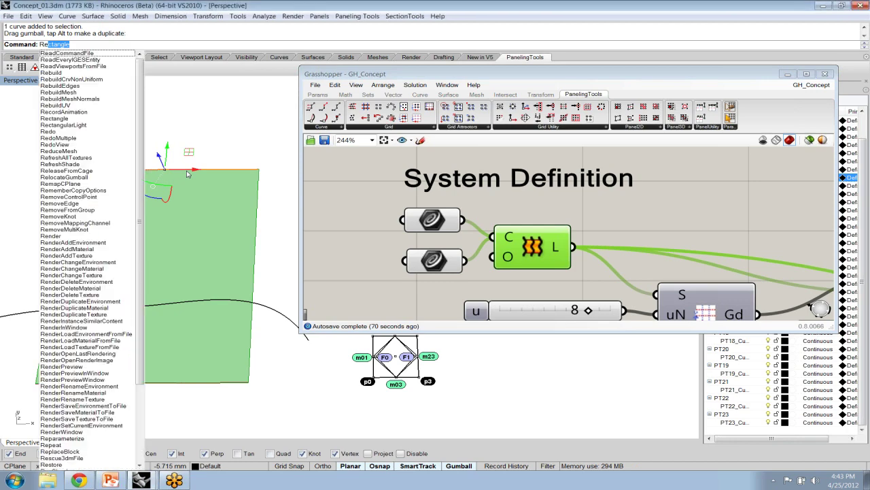
pyautogui.write('build')
pyautogui.press('Return')
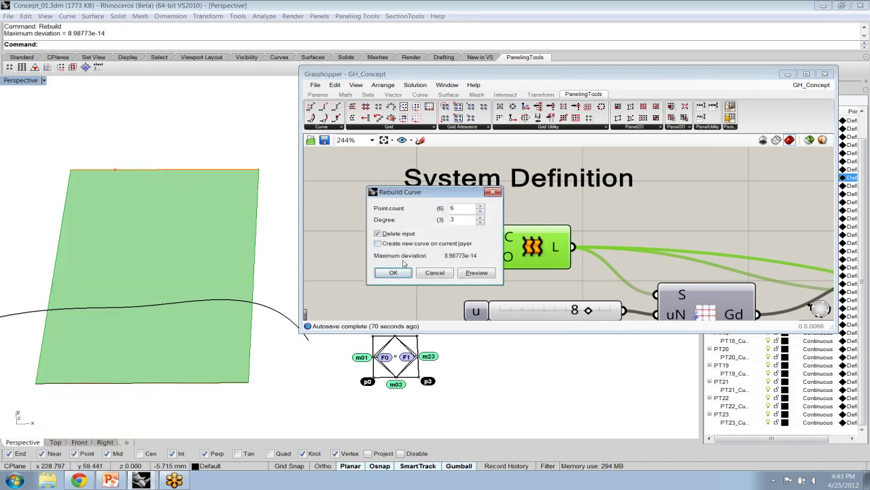
pyautogui.click(406, 267)
# Step: Show the upper curve's control points, raise the two middle ones to arch the loft edge, and undo the move
pyautogui.write('POn')
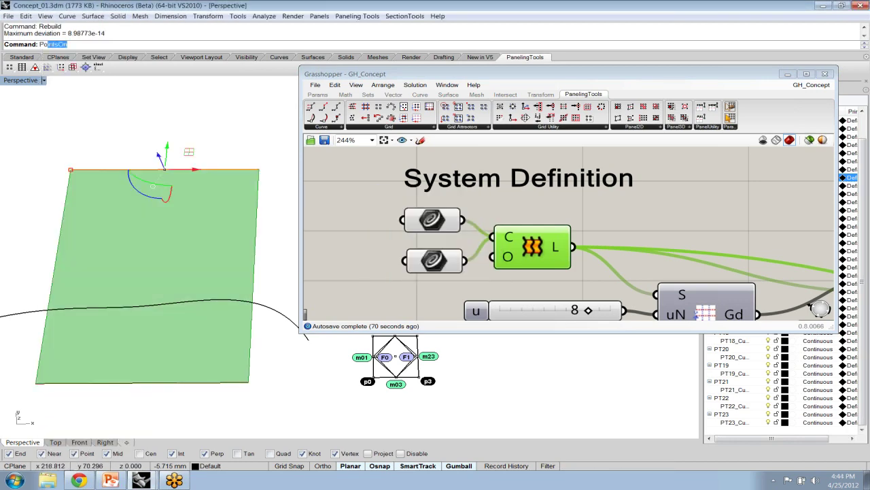
pyautogui.press('Return')
pyautogui.moveTo(132, 147); pyautogui.dragTo(210, 183)
pyautogui.moveTo(167, 150); pyautogui.dragTo(170, 124)
pyautogui.press('Escape')
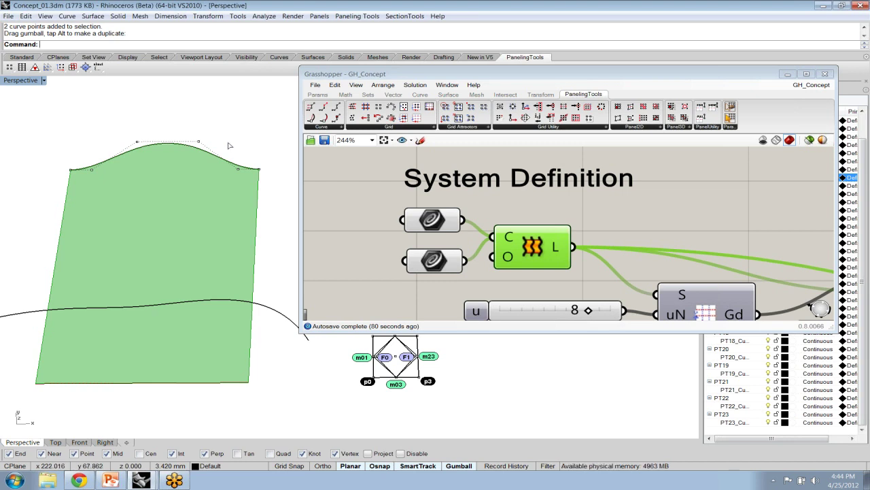
pyautogui.hotkey('ctrl', 'z')
pyautogui.press('Escape')
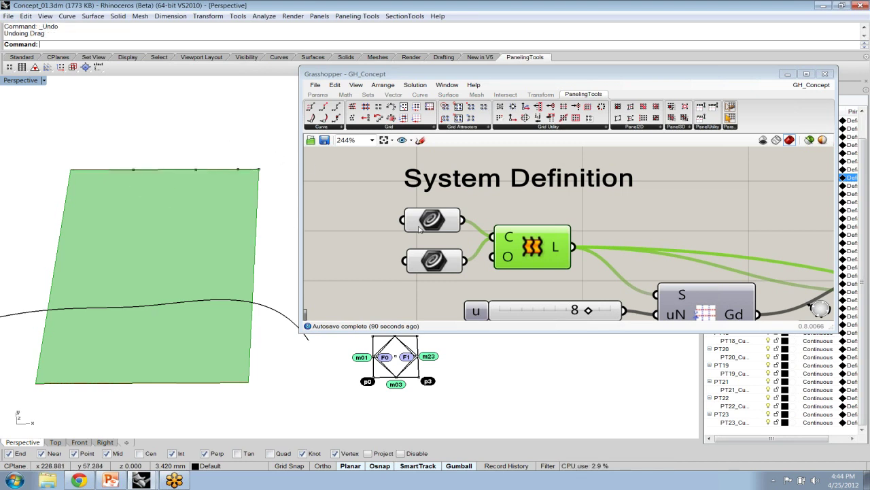
# Step: Examine the two curve parameters and how they feed the loft component's C input
pyautogui.click(435, 262)
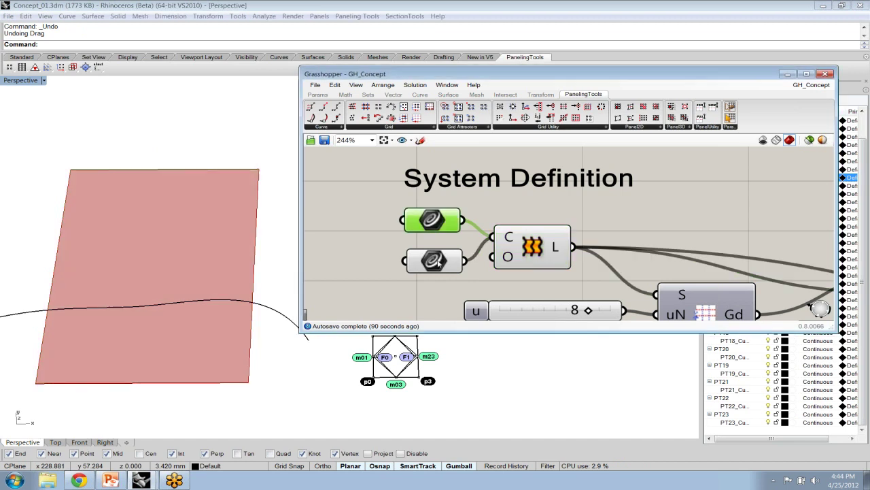
pyautogui.click(533, 253)
pyautogui.click(487, 213)
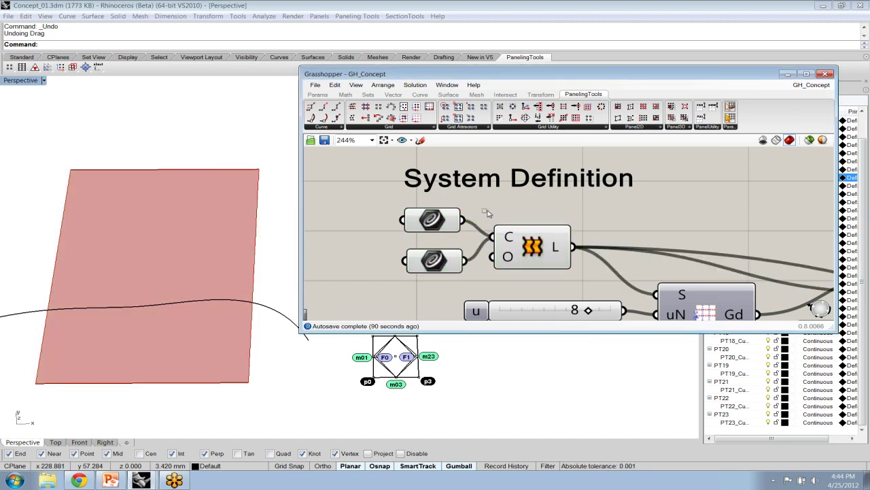
pyautogui.moveTo(487, 208); pyautogui.dragTo(523, 293)
pyautogui.moveTo(549, 213); pyautogui.dragTo(582, 279)
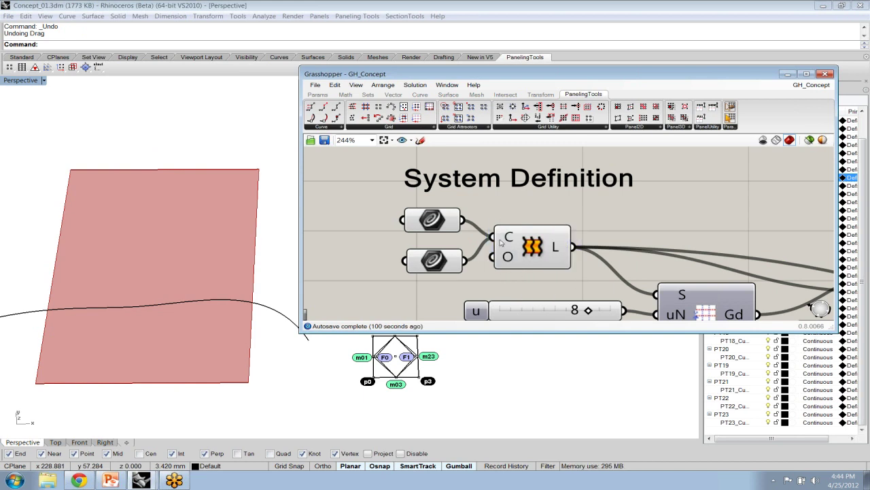
pyautogui.click(537, 249)
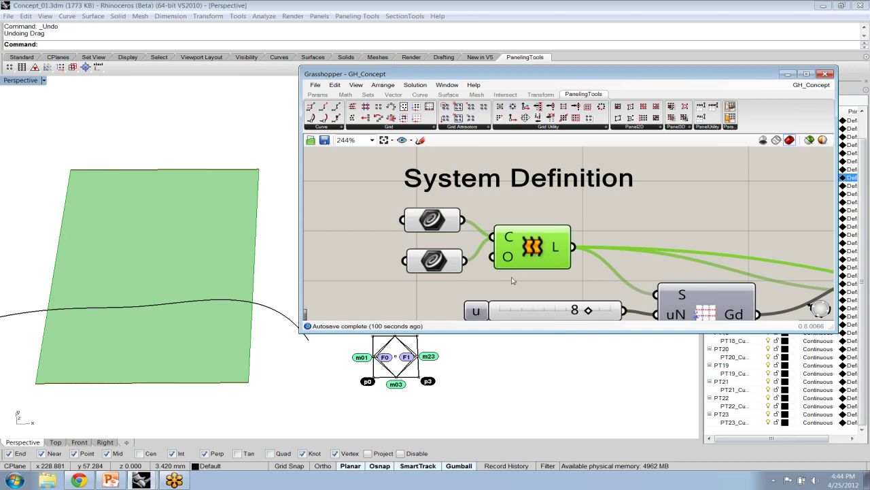
# Step: Turn on the preview of the ptSrfDomNum grid component fed by the loft and the u and v sliders
pyautogui.moveTo(550, 278); pyautogui.dragTo(471, 210, button='right')
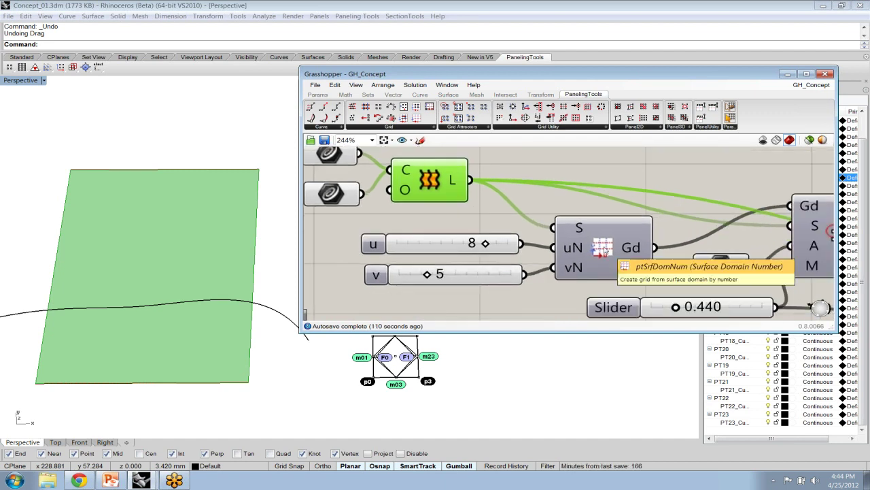
pyautogui.click(602, 231)
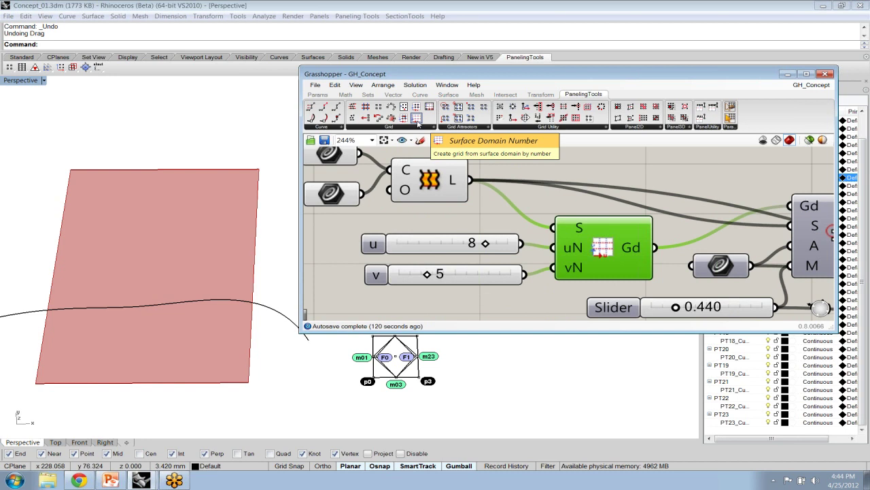
pyautogui.rightClick(607, 254)
pyautogui.click(634, 276)
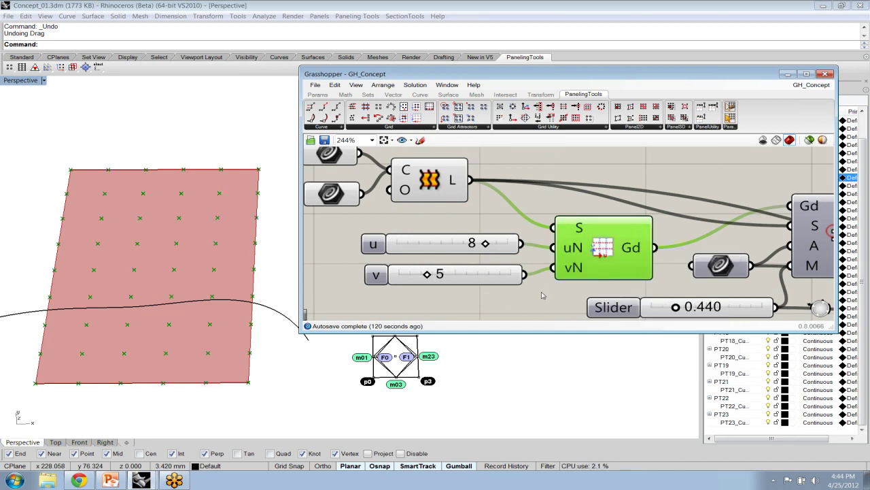
# Step: Test the grid density by lowering the u slider to 5 and returning it to 8
pyautogui.click(512, 304)
pyautogui.moveTo(511, 300); pyautogui.dragTo(511, 297, button='right')
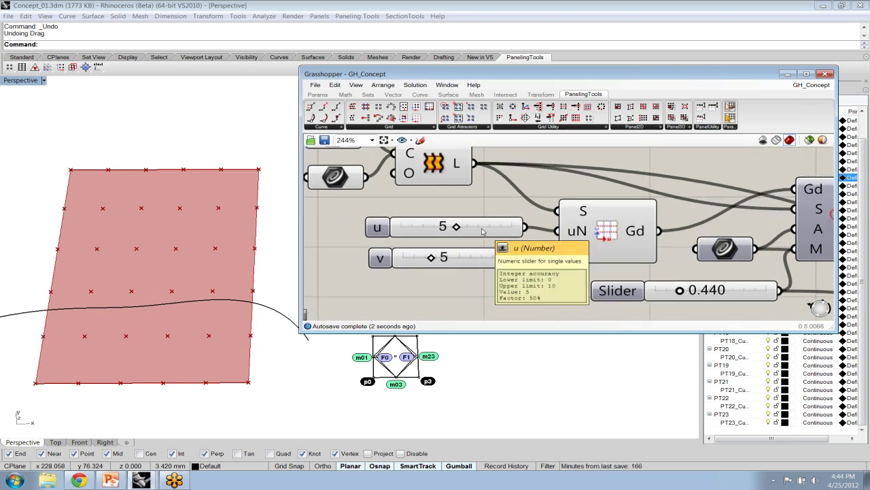
pyautogui.click(482, 232)
pyautogui.moveTo(432, 259)
pyautogui.mouseDown()
pyautogui.moveTo(487, 259)
pyautogui.moveTo(435, 259)
pyautogui.mouseUp()
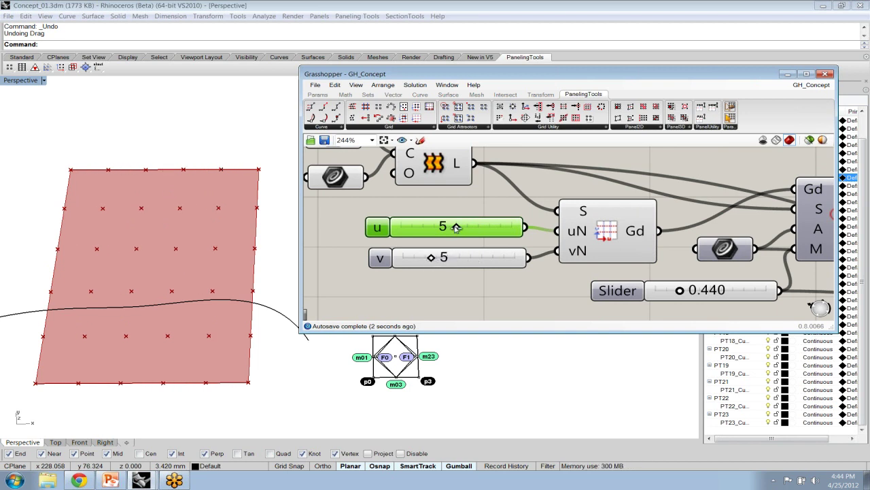
pyautogui.moveTo(455, 228); pyautogui.dragTo(489, 227)
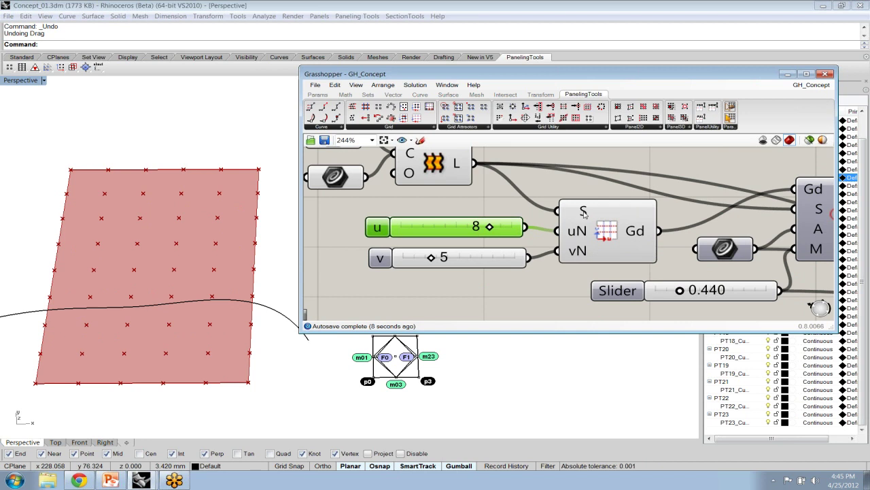
# Step: Look through the available grid attractor components and turn on the preview of the ptCrvAtts curve attraction component
pyautogui.click(606, 238)
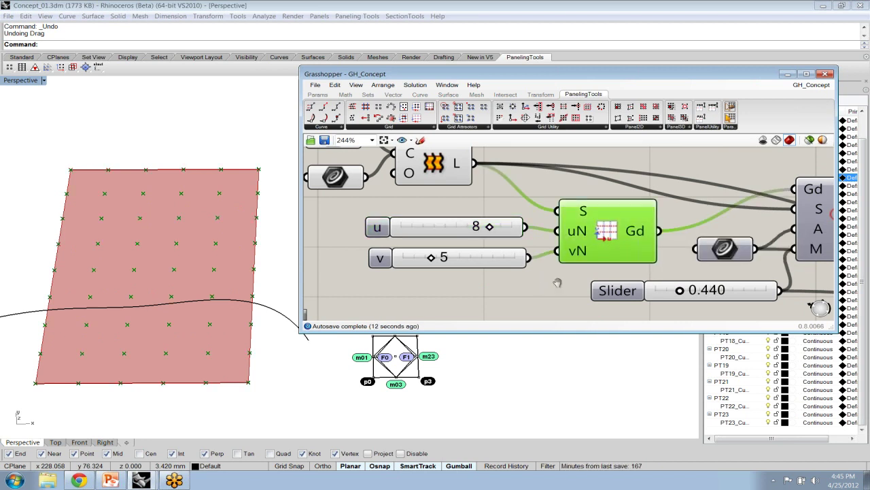
pyautogui.moveTo(557, 282); pyautogui.dragTo(345, 276, button='right')
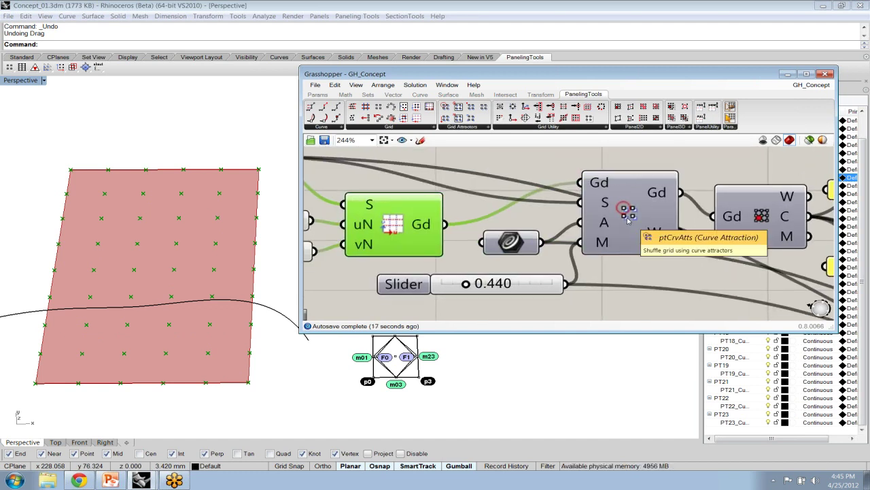
pyautogui.click(628, 218)
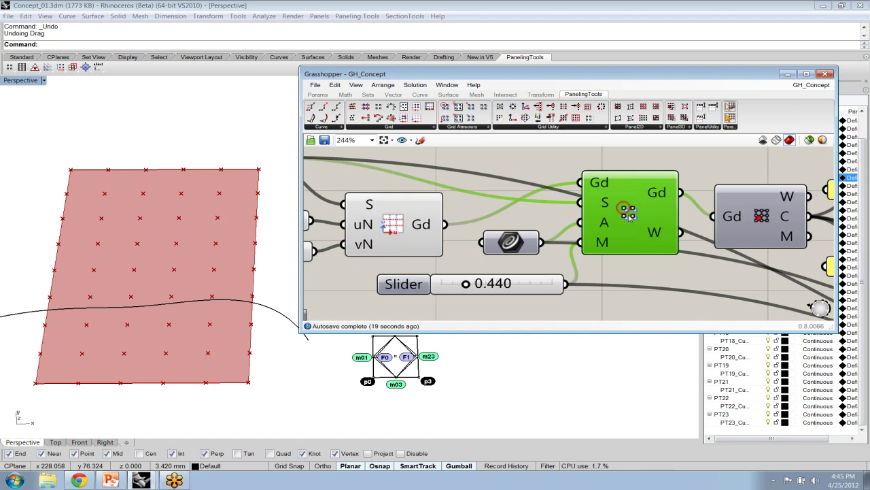
pyautogui.click(466, 128)
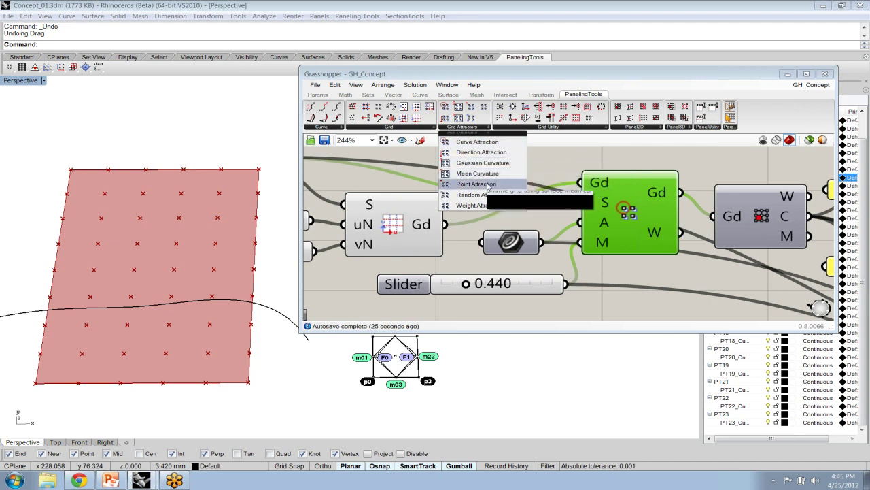
pyautogui.click(623, 279)
pyautogui.rightClick(625, 208)
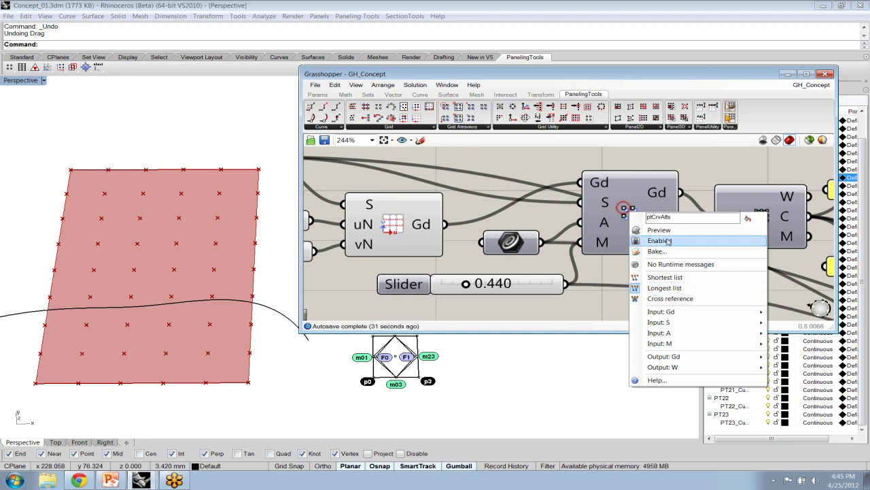
pyautogui.click(660, 230)
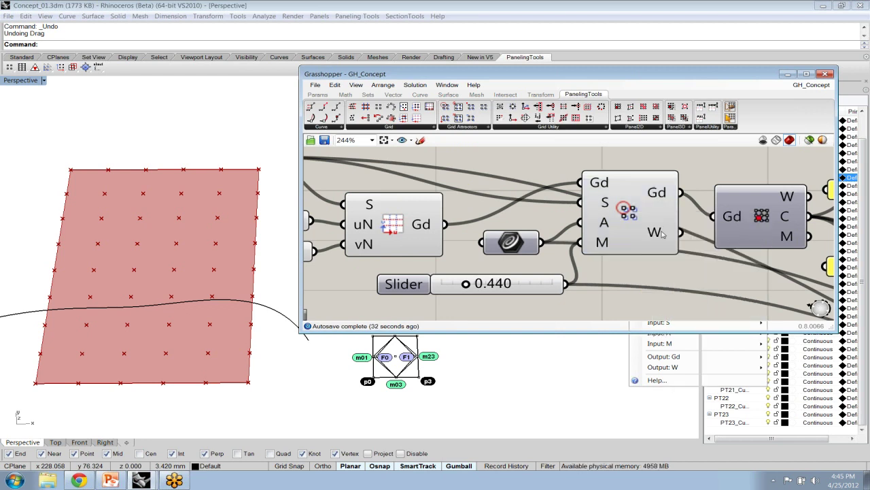
# Step: Raise the ptCrvAtts magnitude slider to 0.735 and turn off the preview of the ptSrfDomNum grid component
pyautogui.click(625, 227)
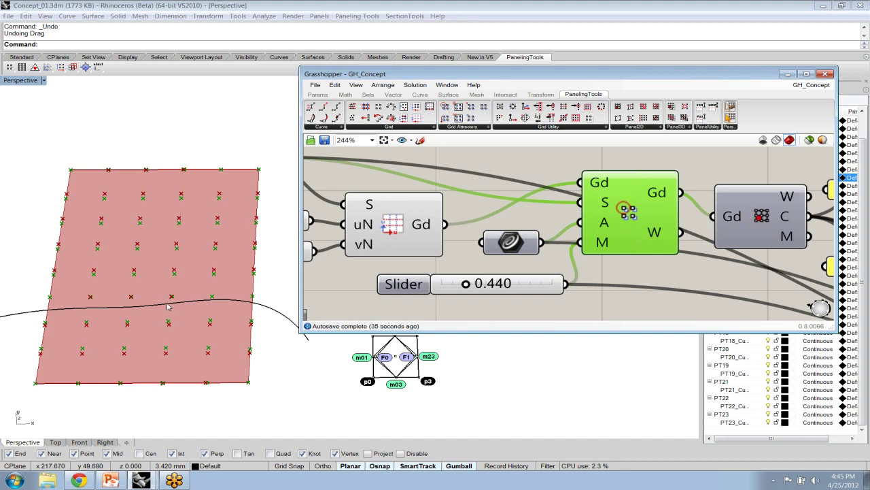
pyautogui.moveTo(467, 284)
pyautogui.mouseDown()
pyautogui.moveTo(498, 287)
pyautogui.moveTo(478, 287)
pyautogui.mouseUp()
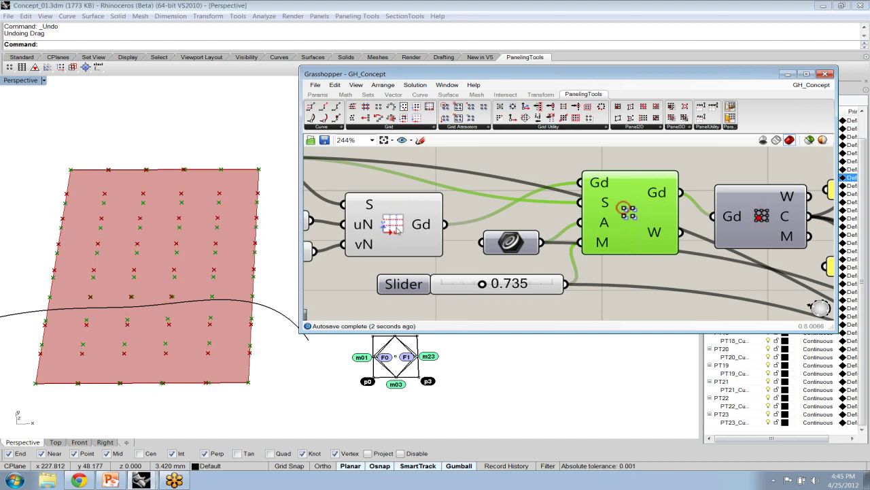
pyautogui.click(398, 230)
pyautogui.rightClick(397, 230)
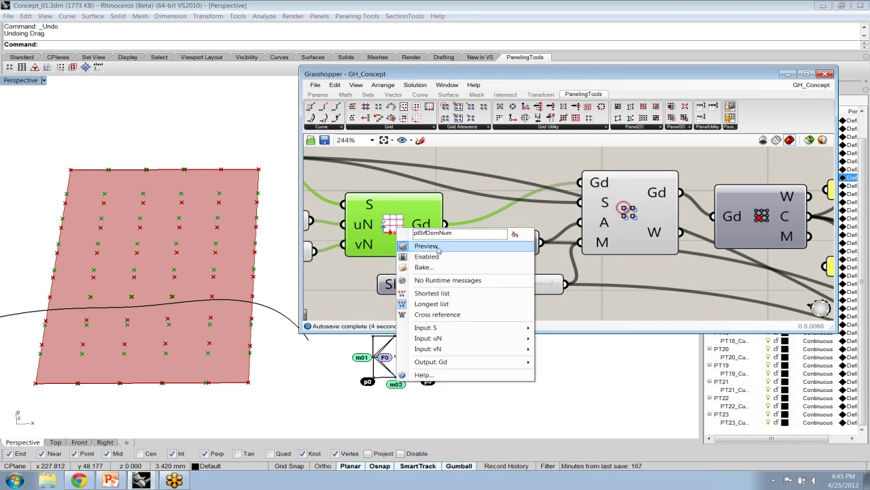
pyautogui.click(427, 245)
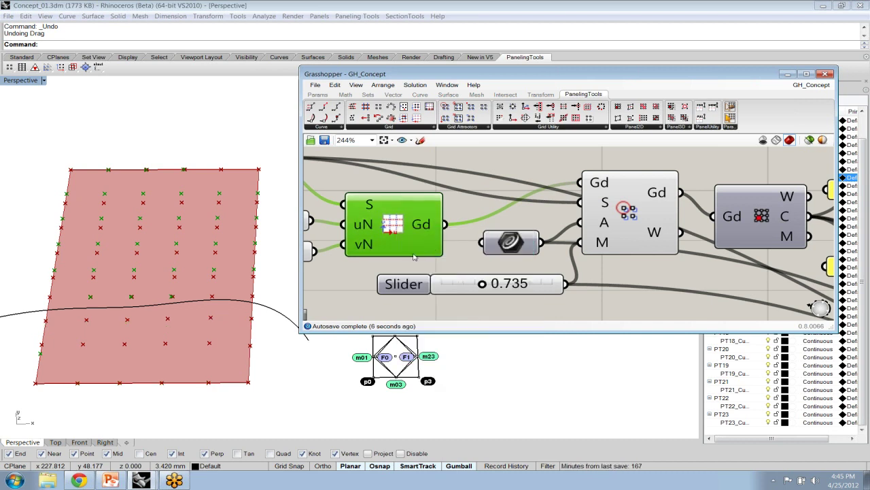
# Step: Highlight the ptCrvAtts grid and lower its magnitude slider to 0.489
pyautogui.click(615, 223)
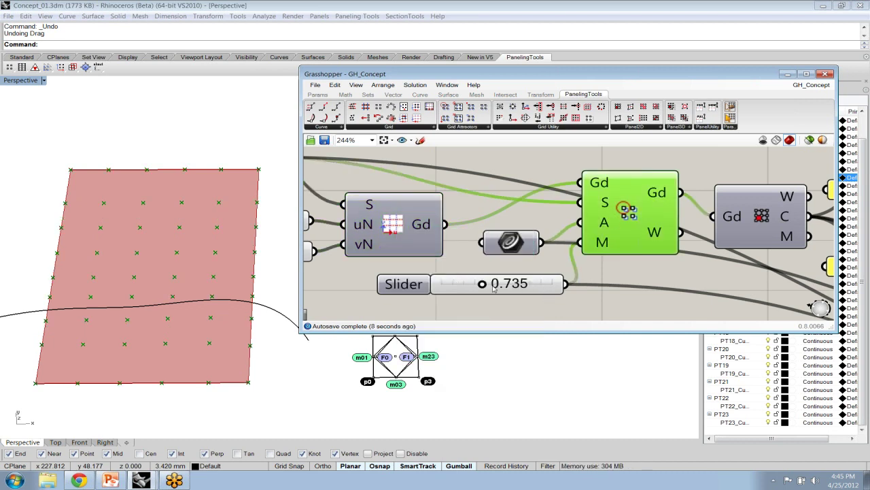
pyautogui.moveTo(482, 284); pyautogui.dragTo(463, 289)
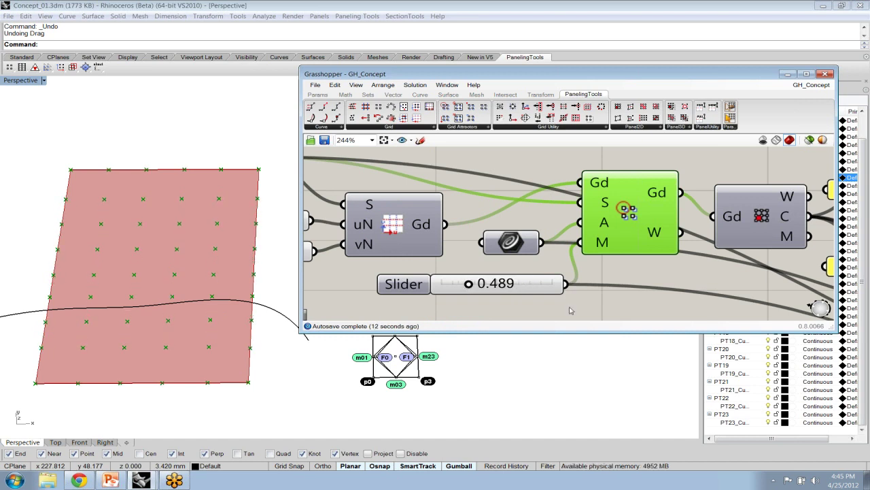
pyautogui.click(571, 311)
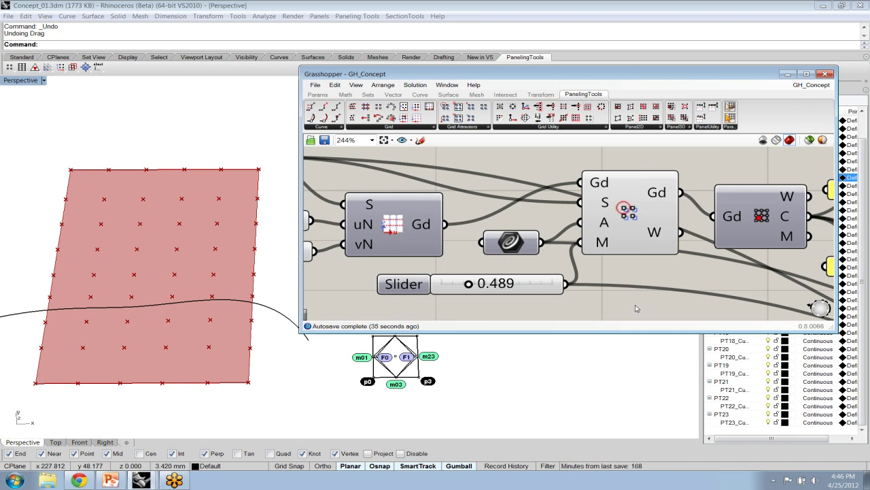
# Step: Move the attractor curve in the Rhino viewport toward the surface's lower edge to test the grid attraction
pyautogui.moveTo(632, 303); pyautogui.dragTo(508, 294, button='right')
pyautogui.click(476, 221)
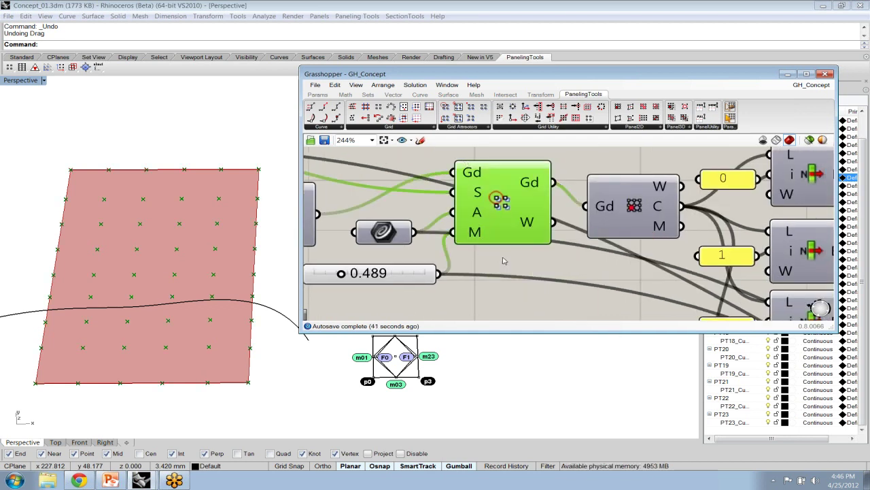
pyautogui.click(256, 303)
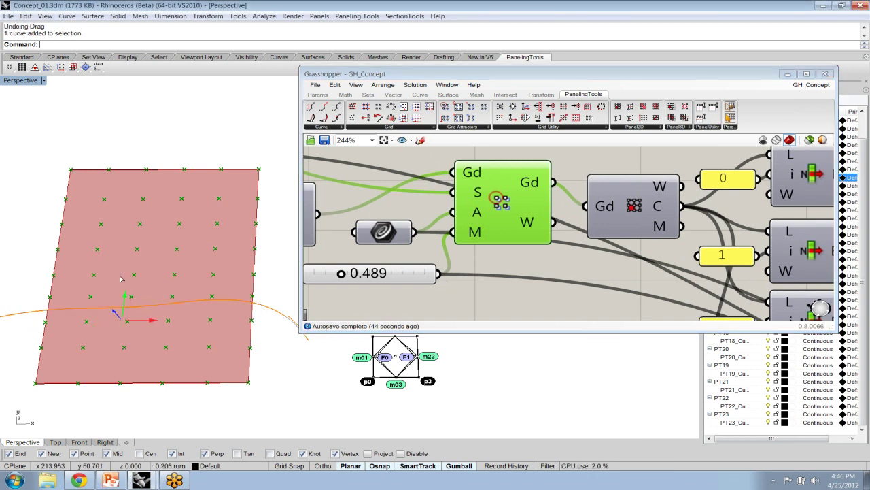
pyautogui.moveTo(124, 302); pyautogui.dragTo(121, 329)
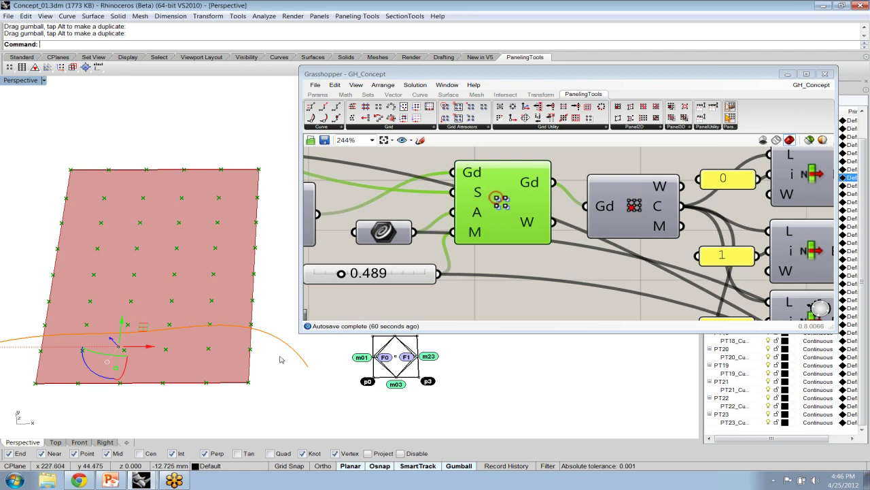
pyautogui.click(465, 312)
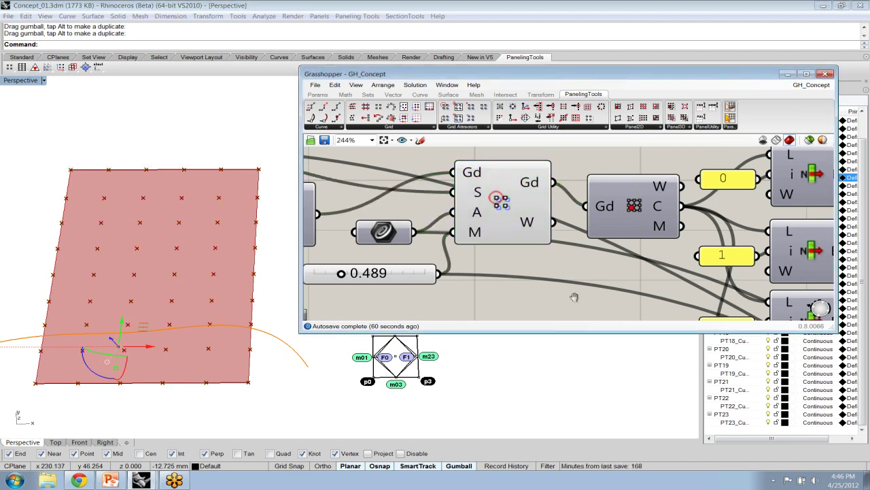
# Step: Turn on the preview of the ptCell component fed by the attracted grid
pyautogui.moveTo(574, 298); pyautogui.dragTo(482, 296, button='right')
pyautogui.click(544, 206)
pyautogui.rightClick(543, 204)
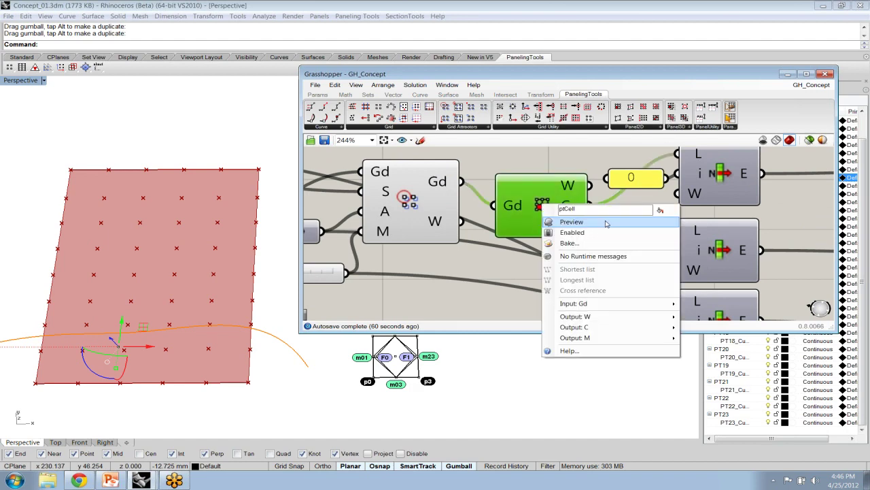
pyautogui.click(605, 225)
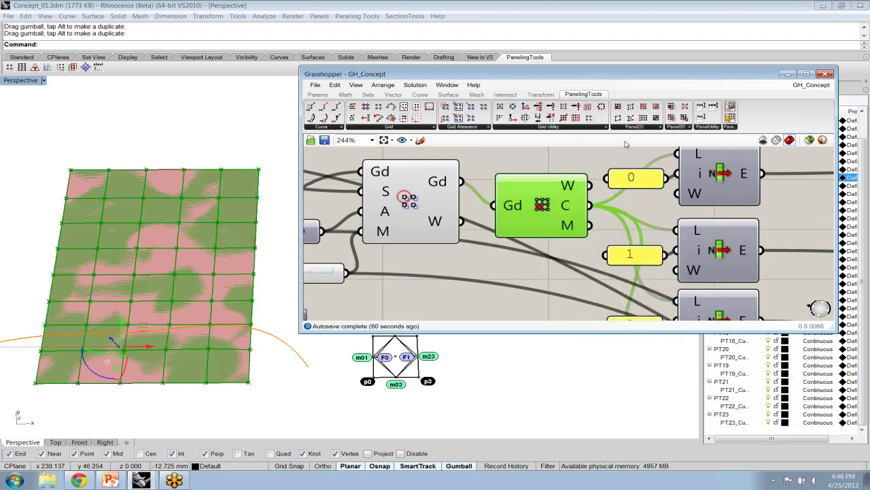
# Step: Trace the definition from the u and v sliders to ptCell and examine its W, C and M outputs
pyautogui.moveTo(456, 238); pyautogui.dragTo(711, 216, button='right')
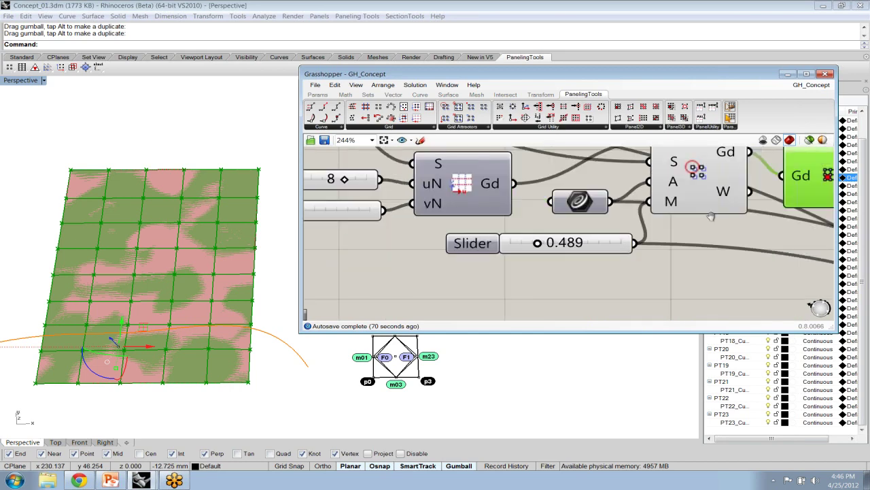
pyautogui.moveTo(392, 248); pyautogui.dragTo(579, 286, button='right')
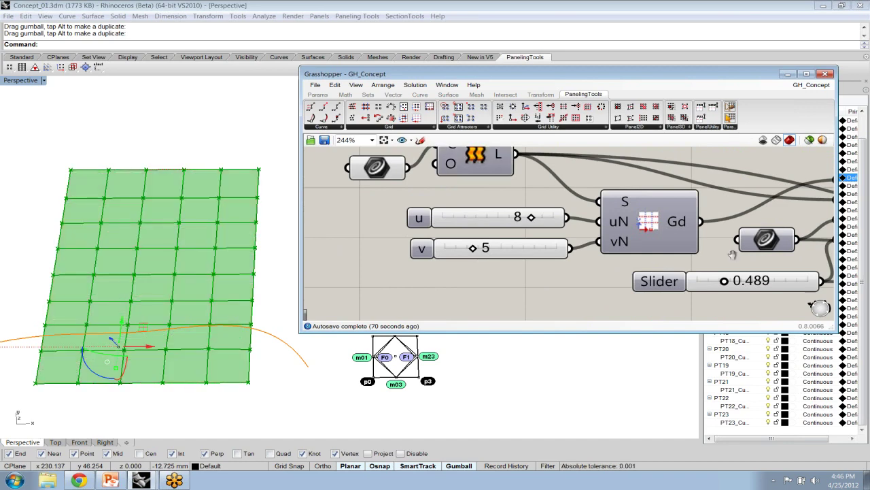
pyautogui.moveTo(733, 255); pyautogui.dragTo(461, 257, button='right')
pyautogui.moveTo(705, 253); pyautogui.dragTo(480, 252, button='right')
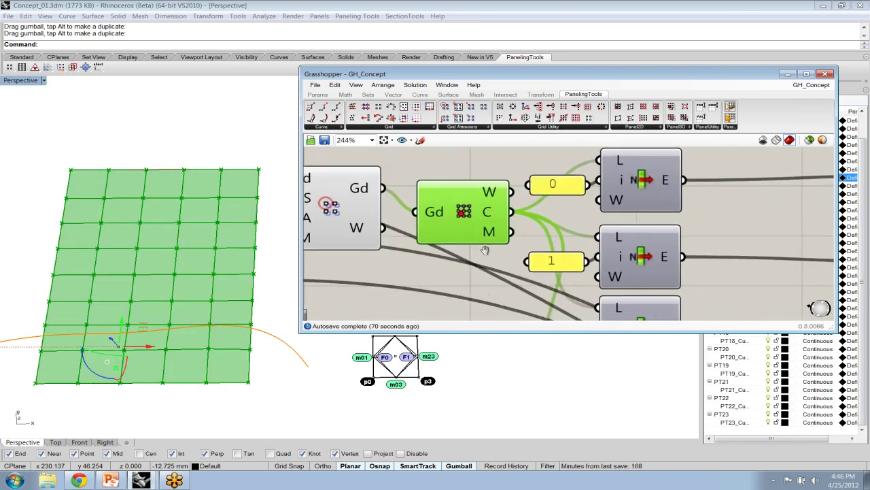
pyautogui.moveTo(491, 193); pyautogui.dragTo(462, 197, button='right')
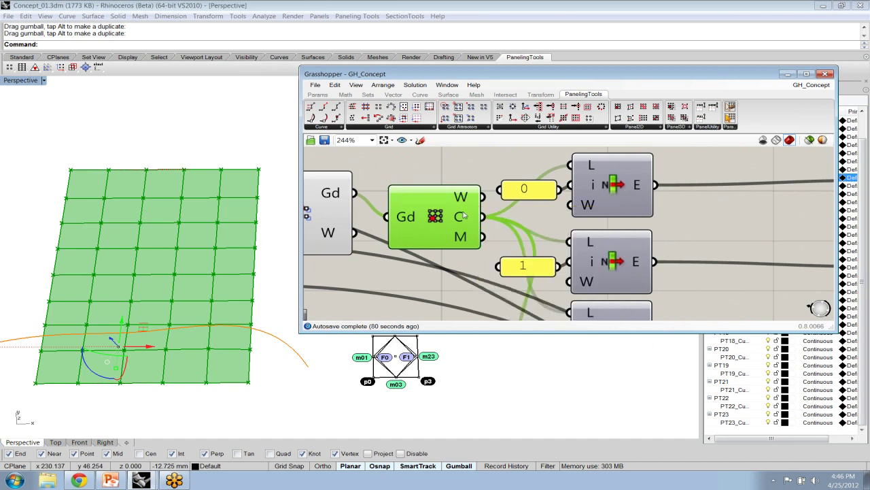
pyautogui.moveTo(461, 216)
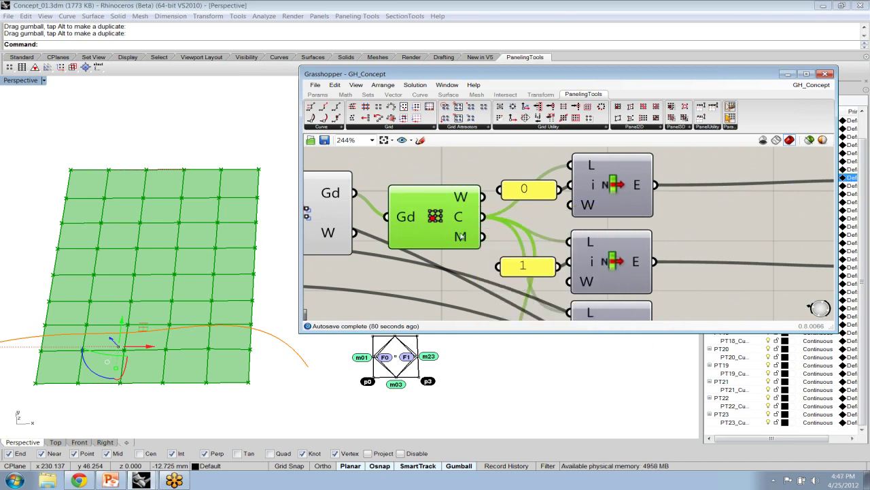
pyautogui.moveTo(461, 236)
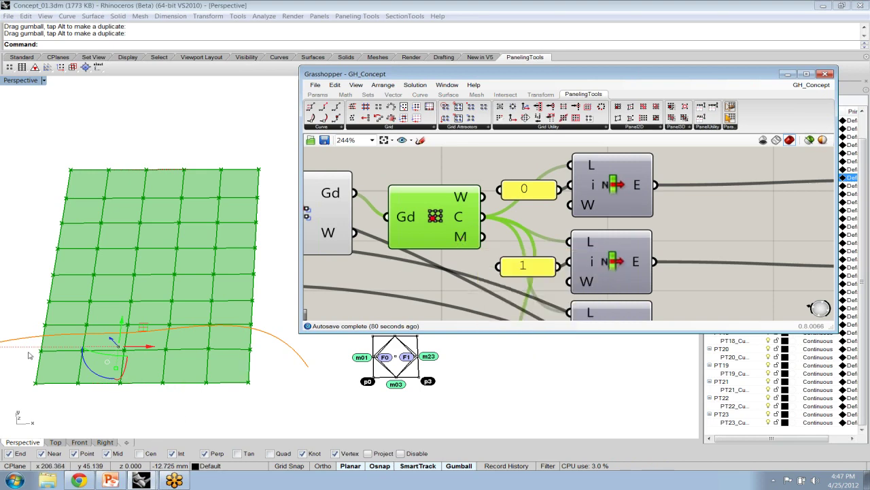
pyautogui.click(480, 263)
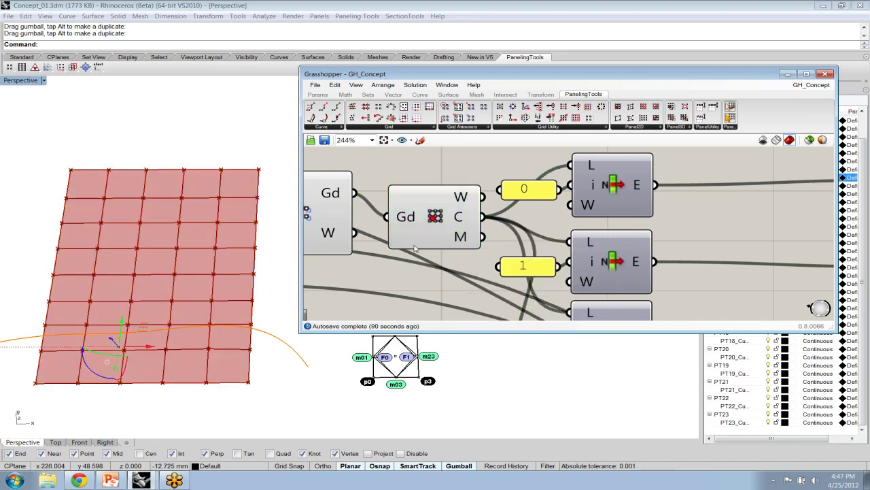
pyautogui.click(438, 221)
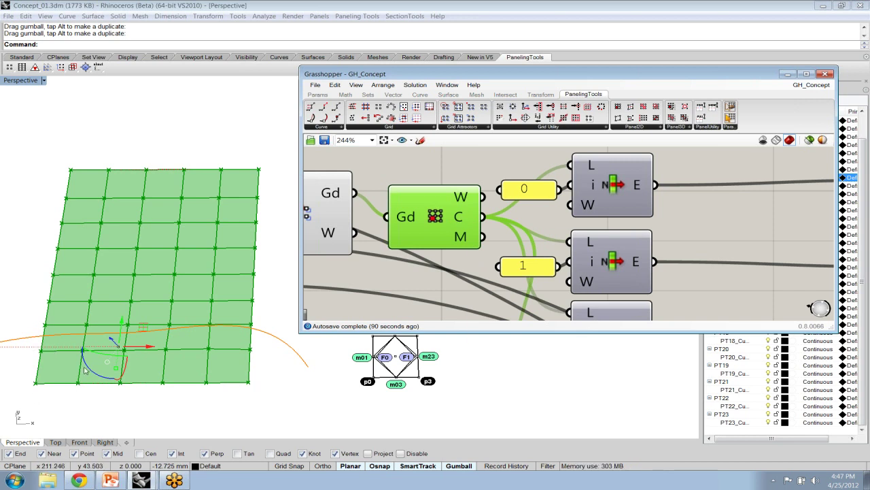
pyautogui.click(478, 265)
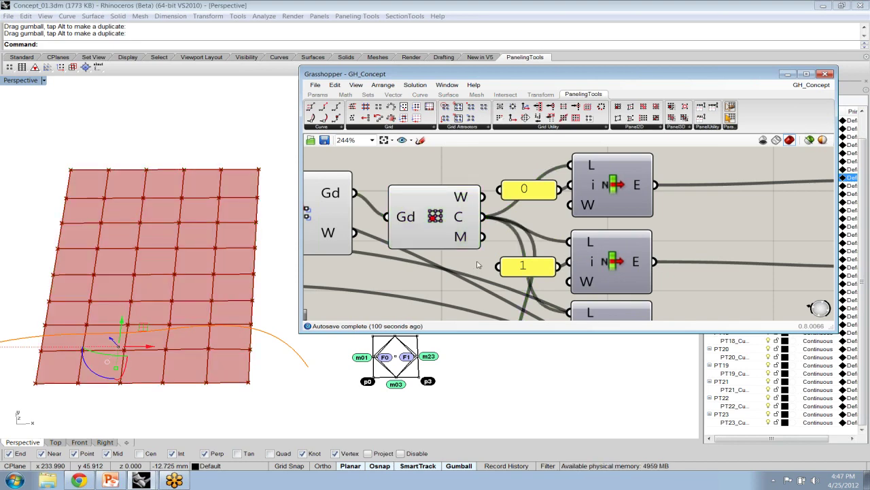
# Step: Examine the four Item components with indices 0 to 3 that split ptCell's C output into corner points p0 to p3
pyautogui.scroll(-2, 478, 265)
pyautogui.scroll(-2, 480, 267)
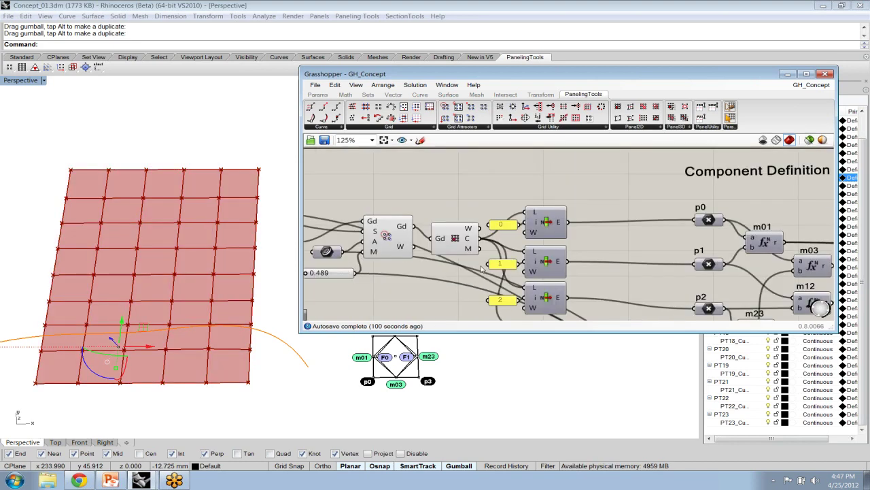
pyautogui.moveTo(482, 269); pyautogui.dragTo(458, 212, button='right')
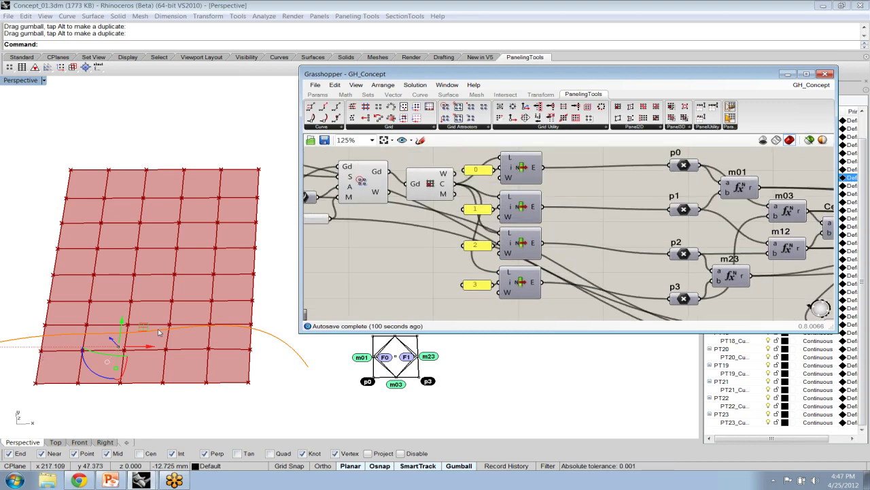
pyautogui.click(521, 172)
pyautogui.rightClick(523, 170)
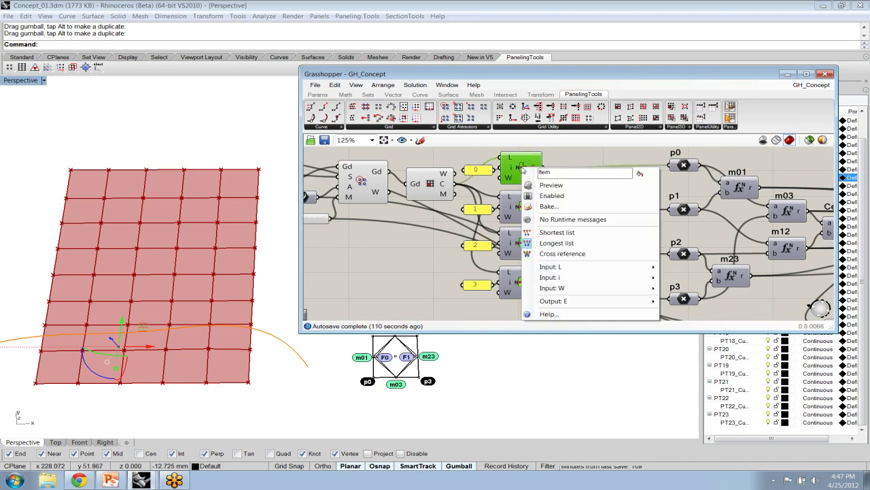
pyautogui.click(417, 262)
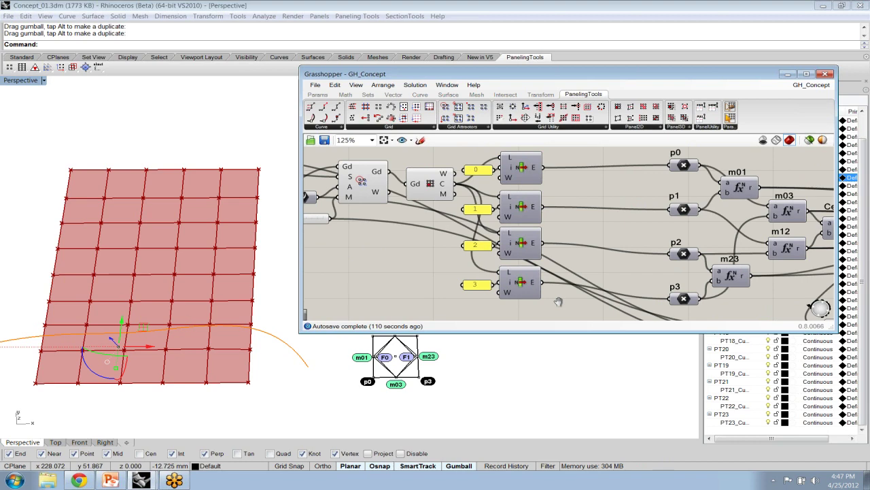
pyautogui.moveTo(558, 301); pyautogui.dragTo(511, 313, button='right')
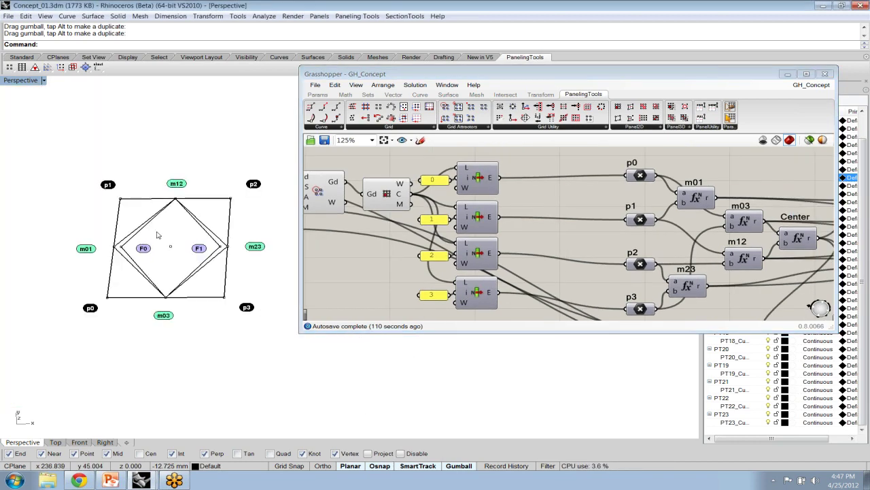
# Step: Highlight all components of the System Definition section and review how they connect, from the input curves to the Item components
pyautogui.click(387, 274)
pyautogui.scroll(-2, 388, 275)
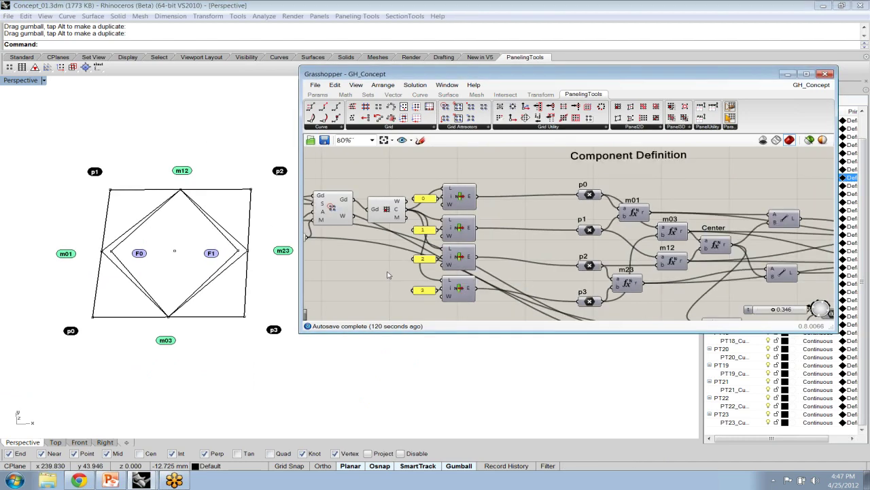
pyautogui.scroll(-2, 388, 275)
pyautogui.moveTo(387, 275); pyautogui.dragTo(486, 269, button='right')
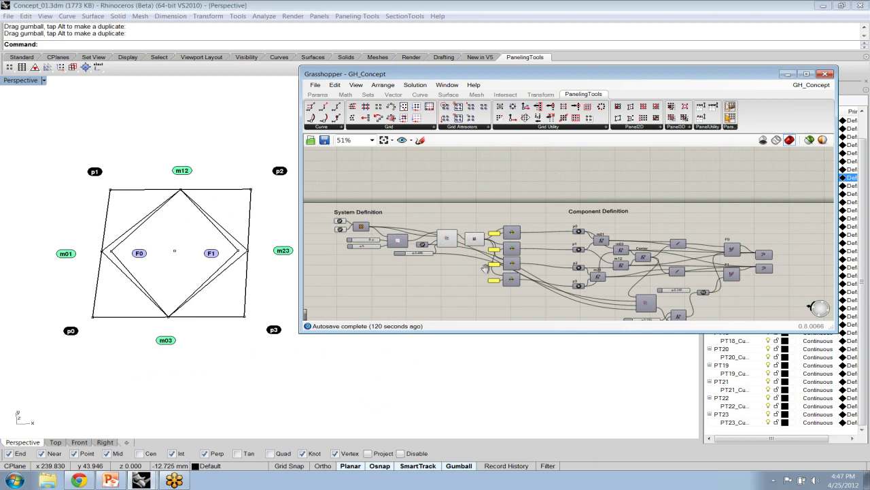
pyautogui.moveTo(340, 194); pyautogui.dragTo(576, 316)
pyautogui.scroll(1, 478, 254)
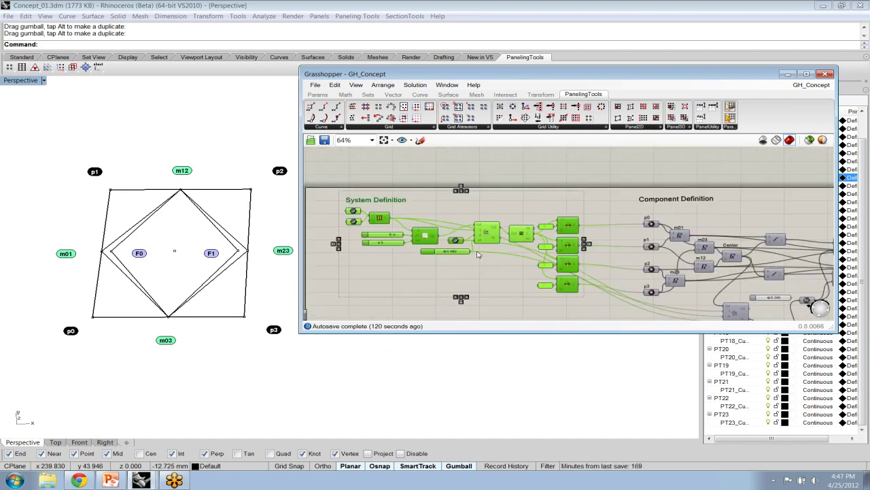
pyautogui.scroll(1, 478, 253)
pyautogui.moveTo(478, 271); pyautogui.dragTo(518, 262, button='right')
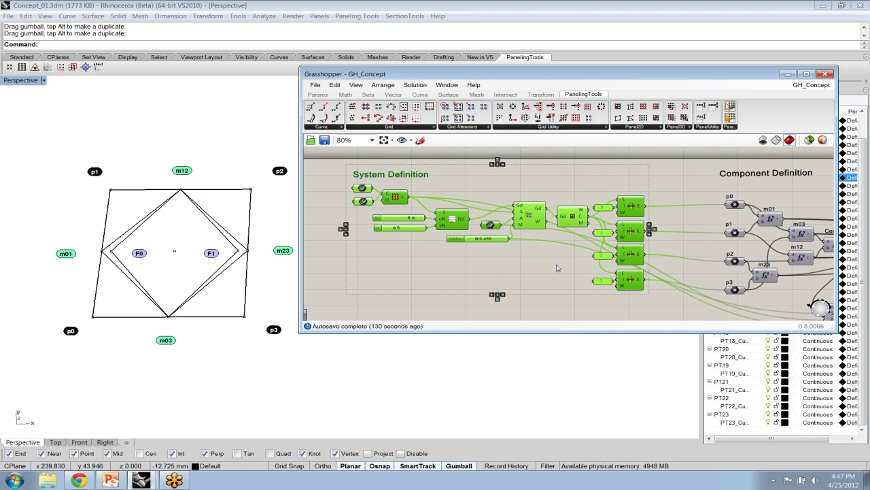
pyautogui.click(658, 307)
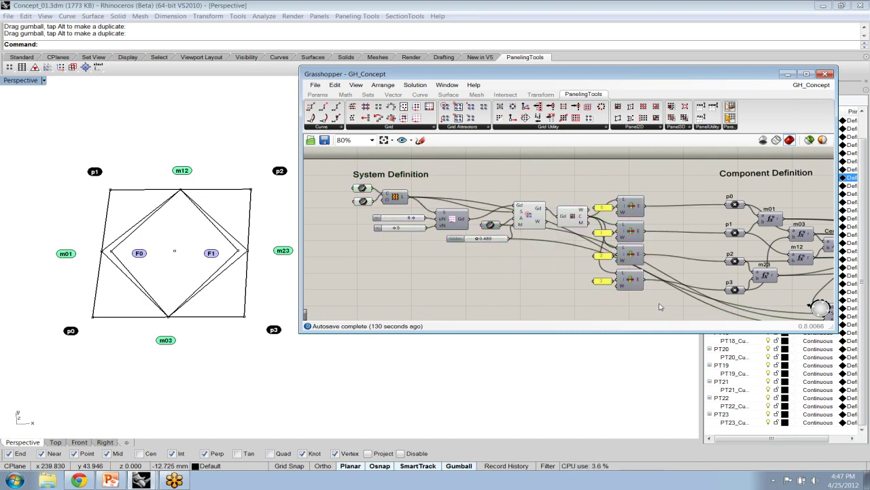
# Step: Examine the Component Definition section, starting with the p0 to p3 point parameters and the Item components feeding them
pyautogui.moveTo(637, 295); pyautogui.dragTo(331, 250, button='right')
pyautogui.moveTo(408, 149); pyautogui.dragTo(431, 163)
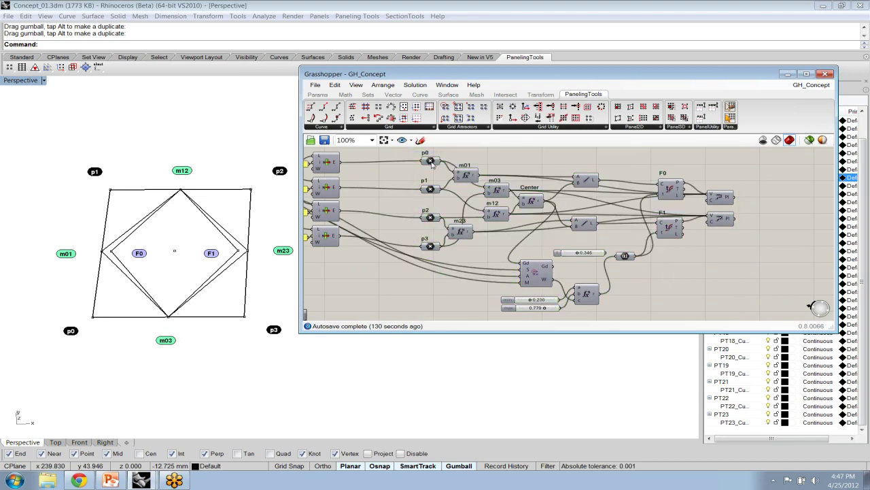
pyautogui.scroll(2, 431, 163)
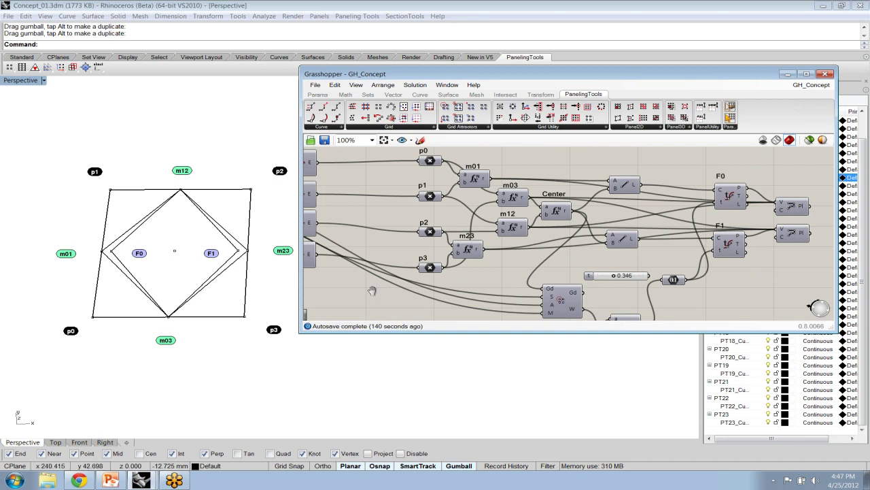
pyautogui.moveTo(372, 291); pyautogui.dragTo(481, 297, button='right')
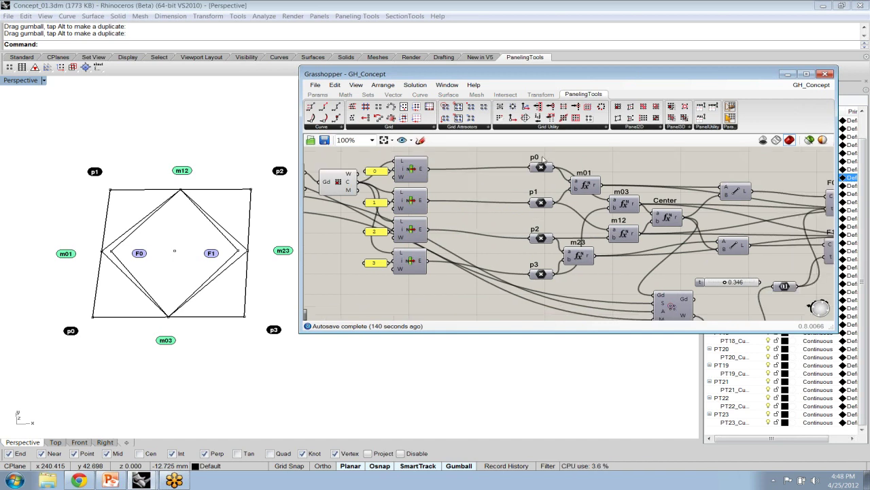
# Step: Disconnect all inputs of the p0 and p1 point parameters from their Item components
pyautogui.rightClick(542, 170)
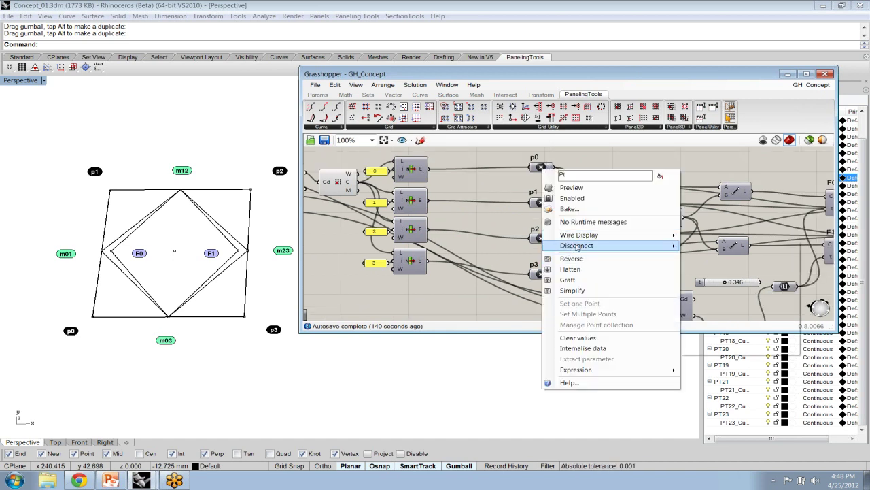
pyautogui.moveTo(577, 247)
pyautogui.click(714, 256)
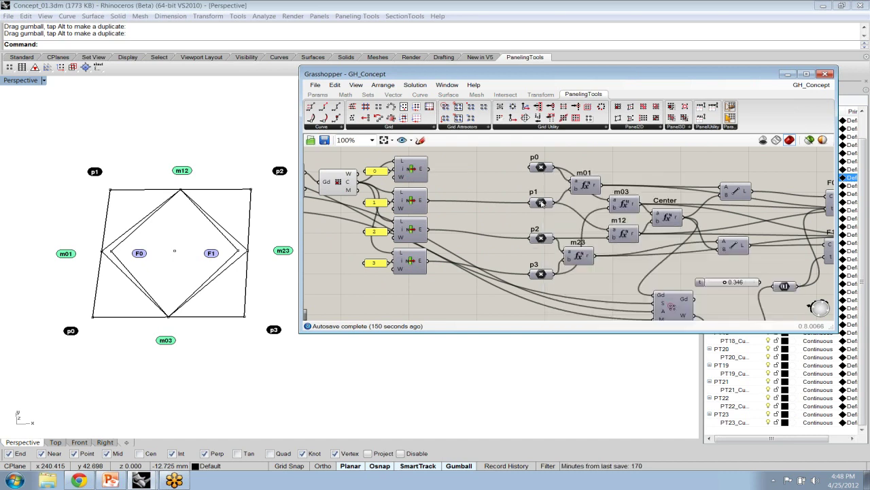
pyautogui.rightClick(542, 203)
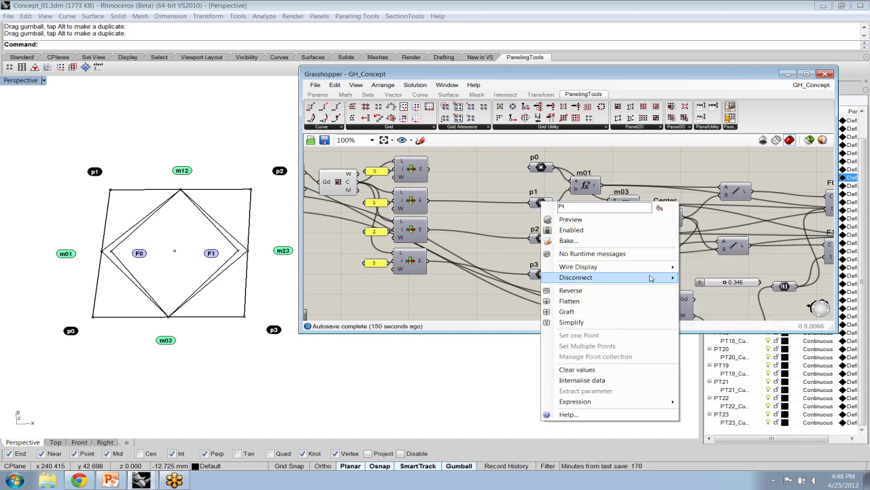
pyautogui.moveTo(598, 276)
pyautogui.click(716, 291)
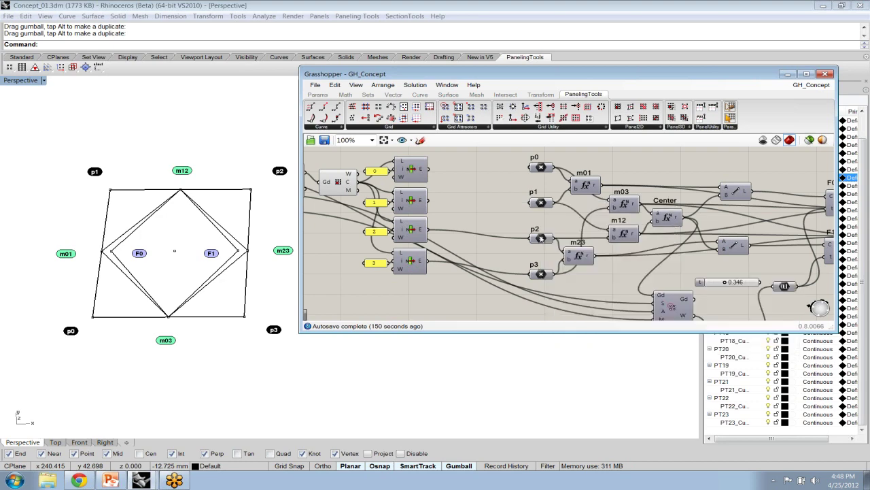
# Step: Disconnect all inputs of the p2 and p3 point parameters from their Item components
pyautogui.rightClick(555, 238)
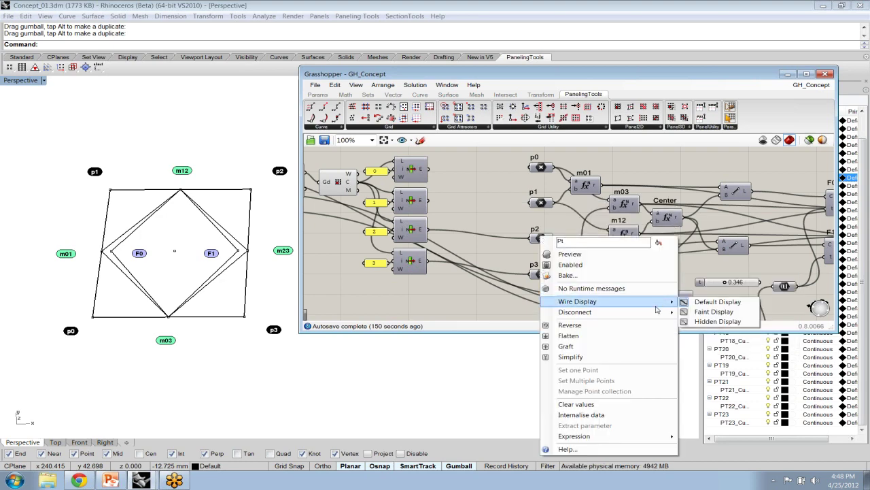
pyautogui.moveTo(680, 313)
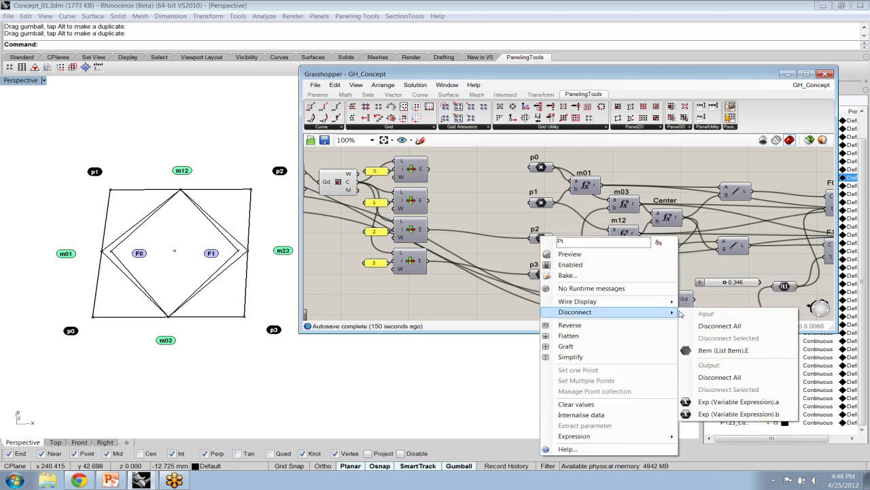
pyautogui.click(719, 325)
pyautogui.rightClick(555, 253)
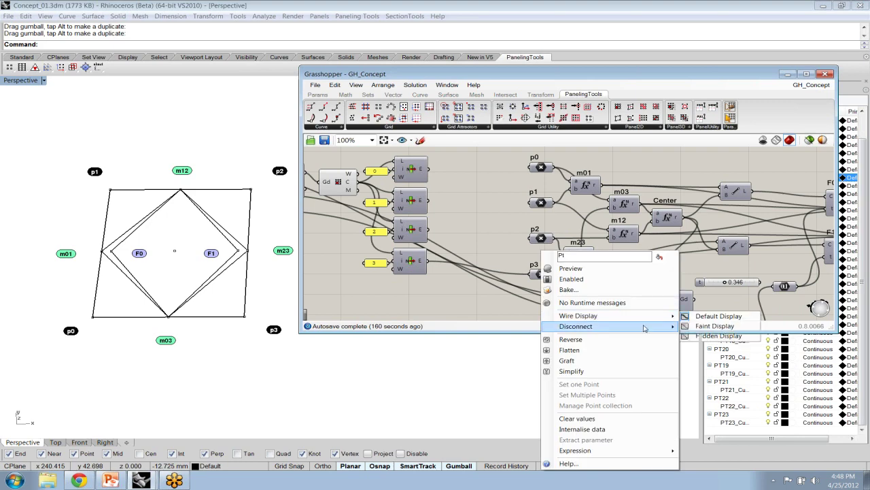
pyautogui.moveTo(644, 326)
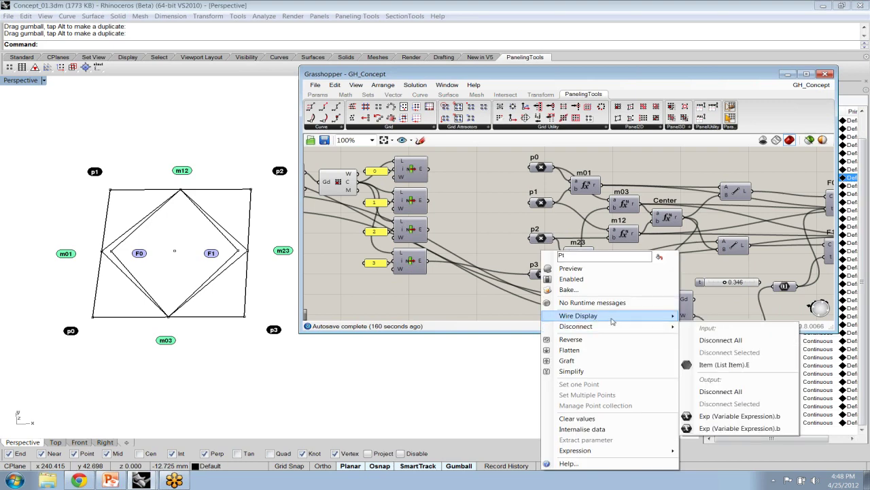
pyautogui.click(714, 341)
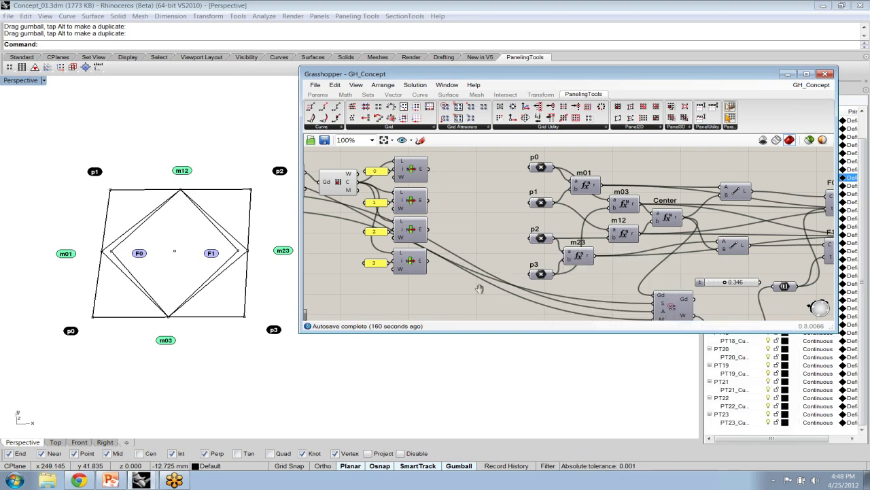
# Step: Turn on the preview for the four point parameters p0 to p3
pyautogui.moveTo(479, 288); pyautogui.dragTo(329, 287, button='right')
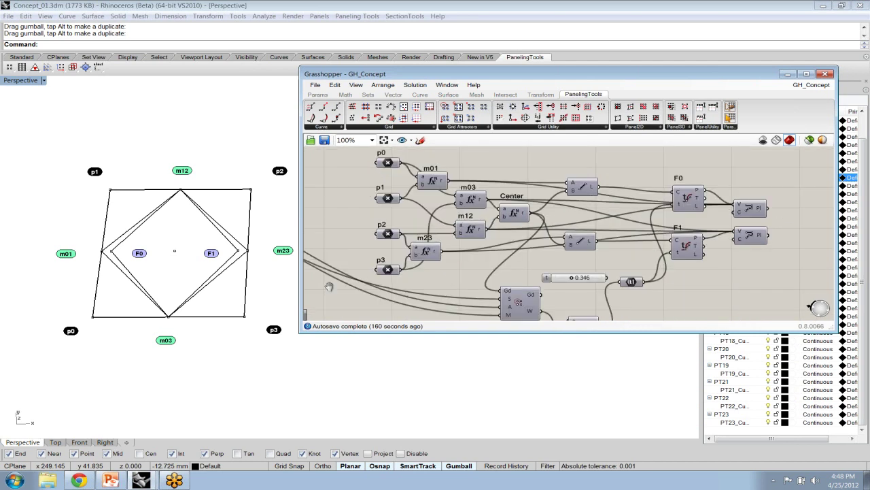
pyautogui.moveTo(443, 273); pyautogui.dragTo(455, 281, button='right')
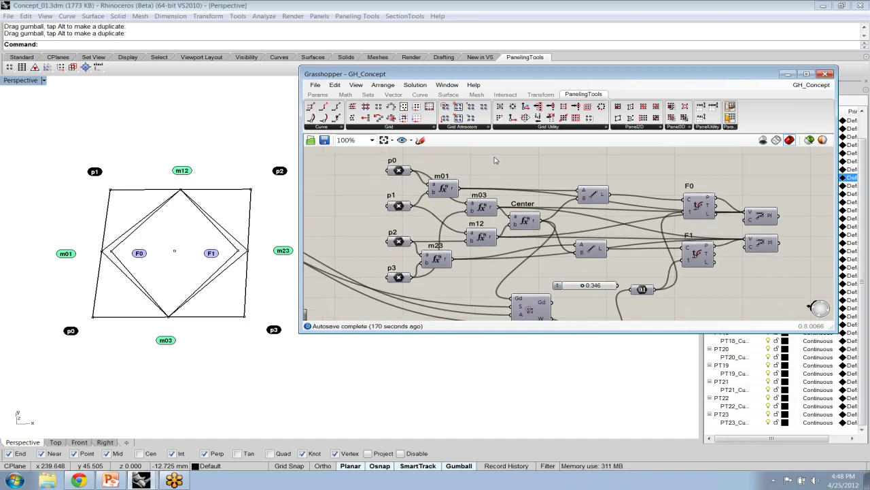
pyautogui.moveTo(409, 156); pyautogui.dragTo(403, 279)
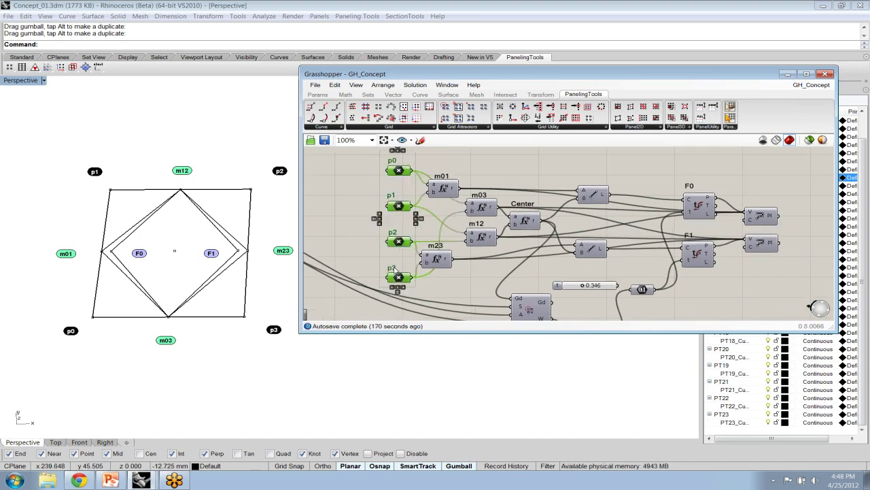
pyautogui.click(417, 85)
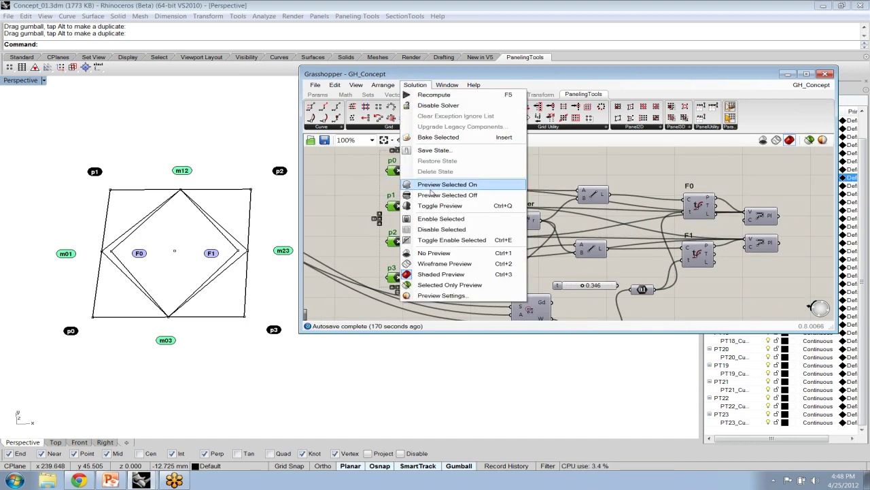
pyautogui.click(446, 184)
pyautogui.click(353, 227)
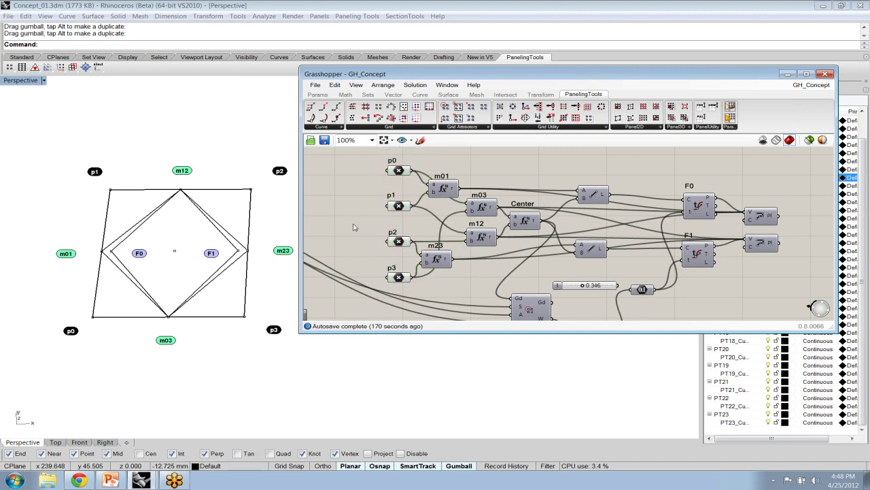
# Step: Set the p0 parameter to one point, using the Point type to reference the point object at the panel's p0 corner
pyautogui.click(400, 174)
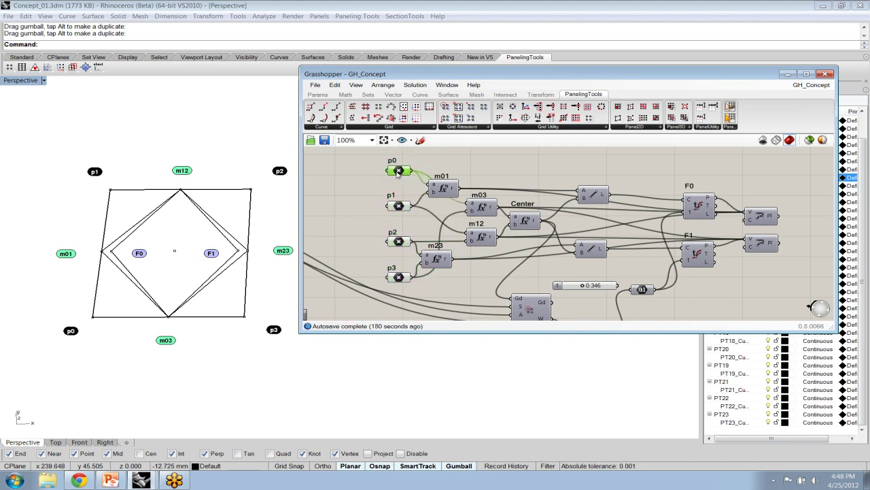
pyautogui.moveTo(399, 173)
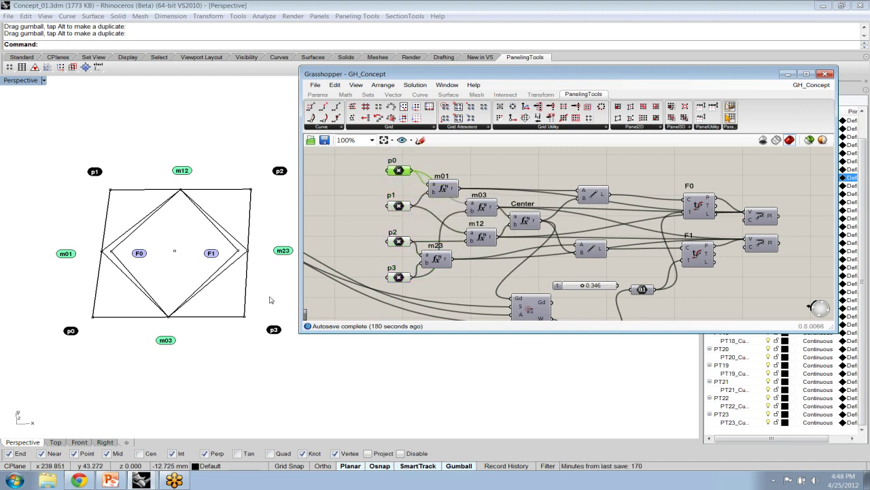
pyautogui.scroll(-3, 148, 357)
pyautogui.scroll(-2, 148, 357)
pyautogui.scroll(6, 149, 357)
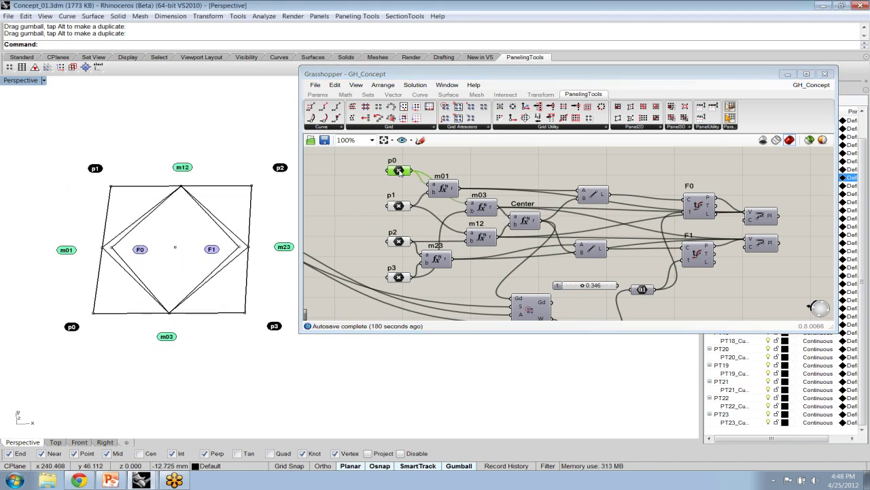
pyautogui.rightClick(400, 172)
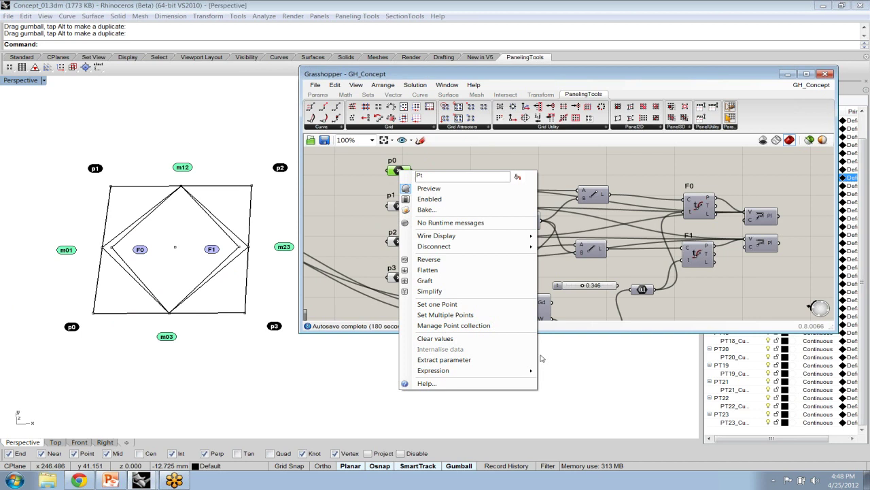
pyautogui.click(445, 304)
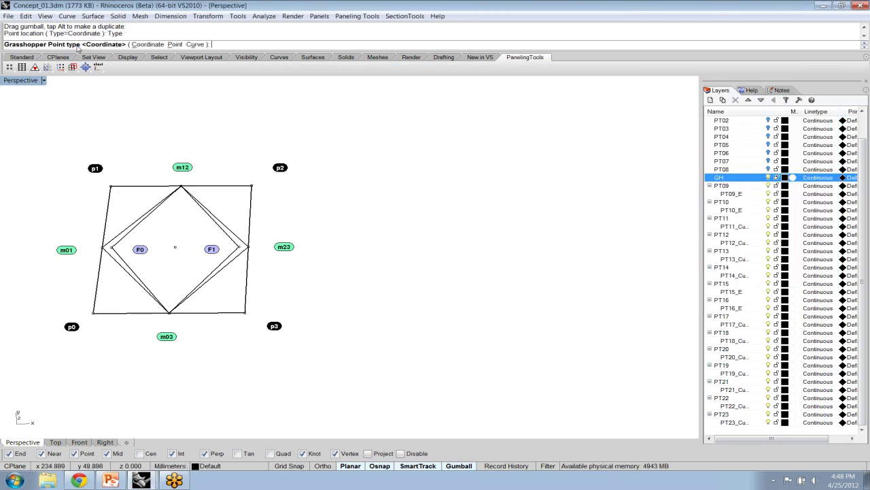
pyautogui.click(175, 45)
pyautogui.click(94, 313)
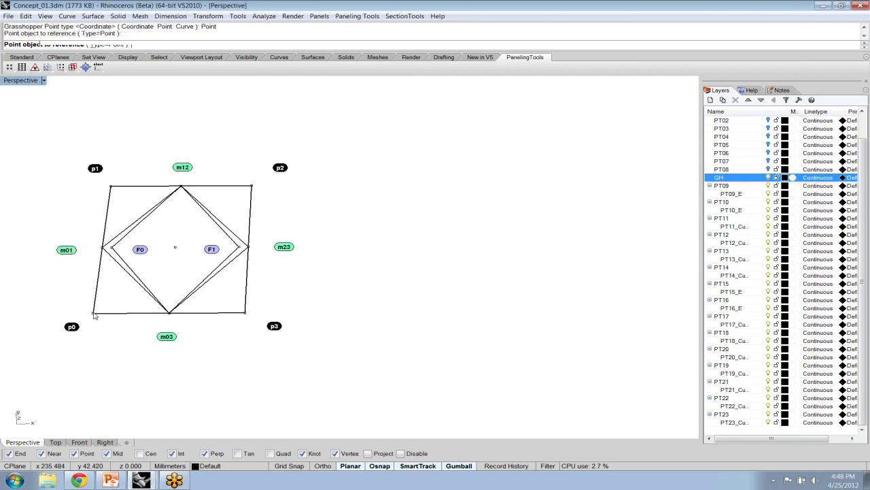
# Step: Set the p1 parameter to one point, referencing the point object at the p1 corner with the Point type
pyautogui.rightClick(400, 207)
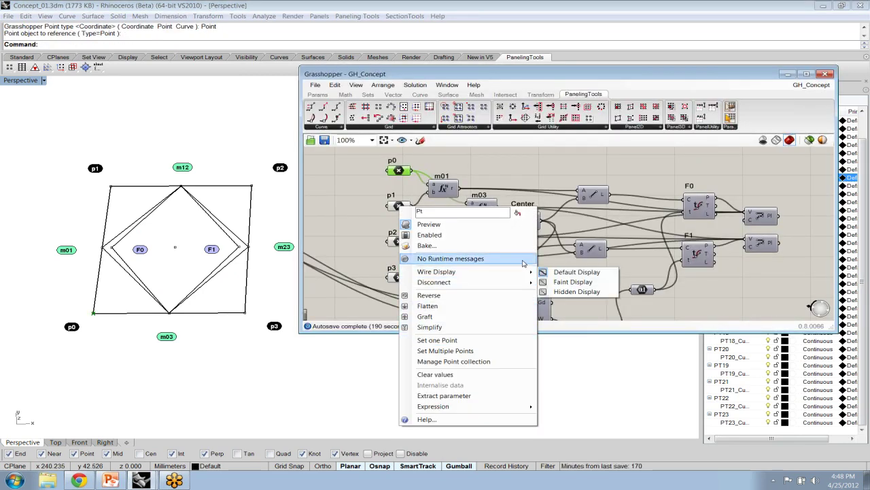
pyautogui.click(510, 340)
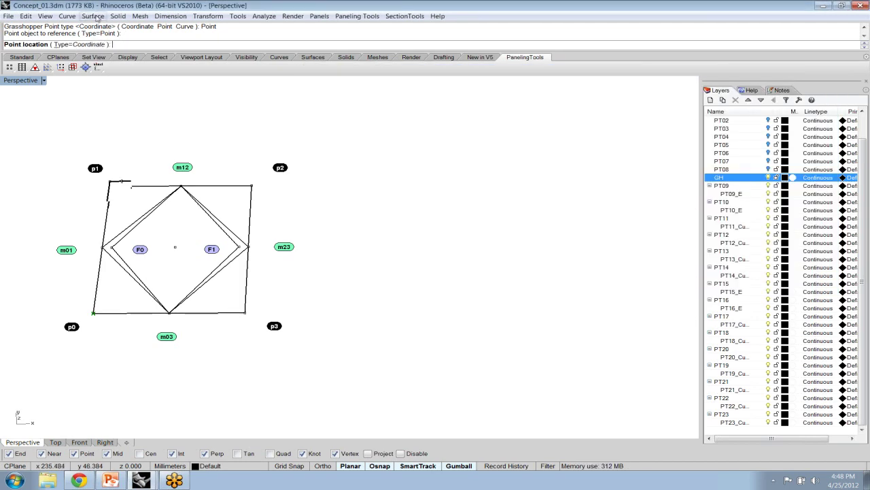
pyautogui.click(78, 44)
pyautogui.click(173, 45)
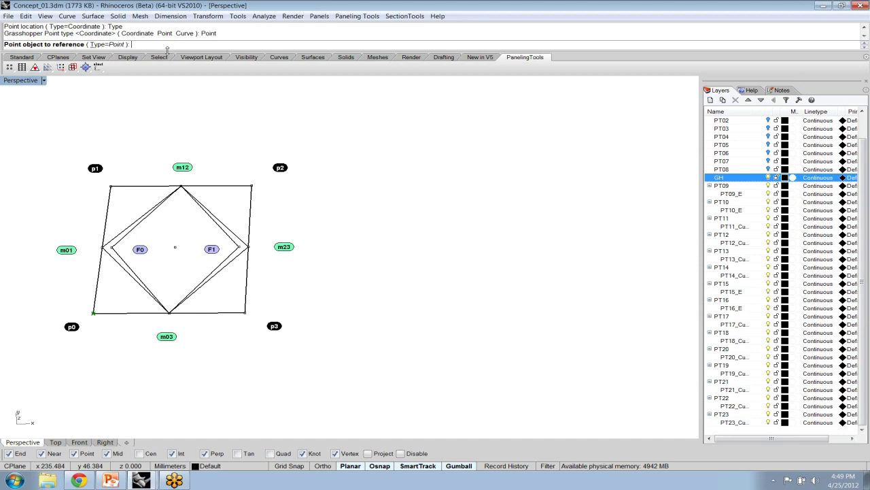
pyautogui.click(111, 187)
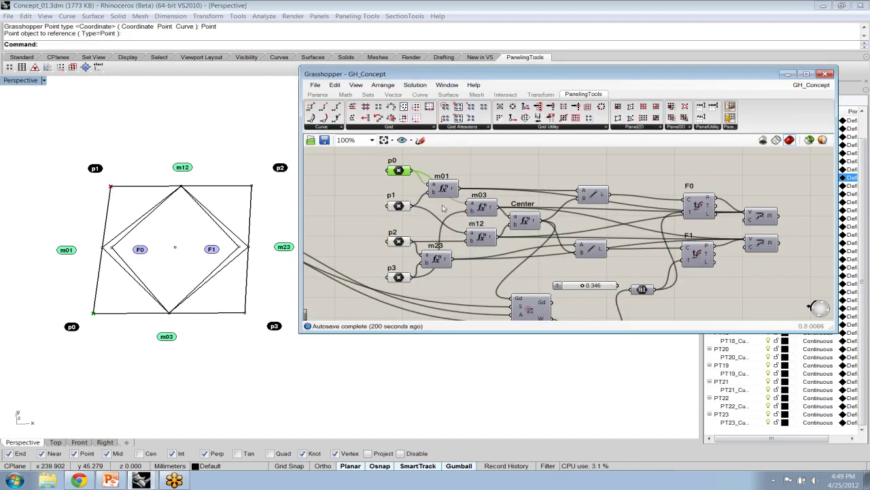
# Step: Reference the point object at the p2 corner in the p2 parameter, using the Point type
pyautogui.rightClick(399, 242)
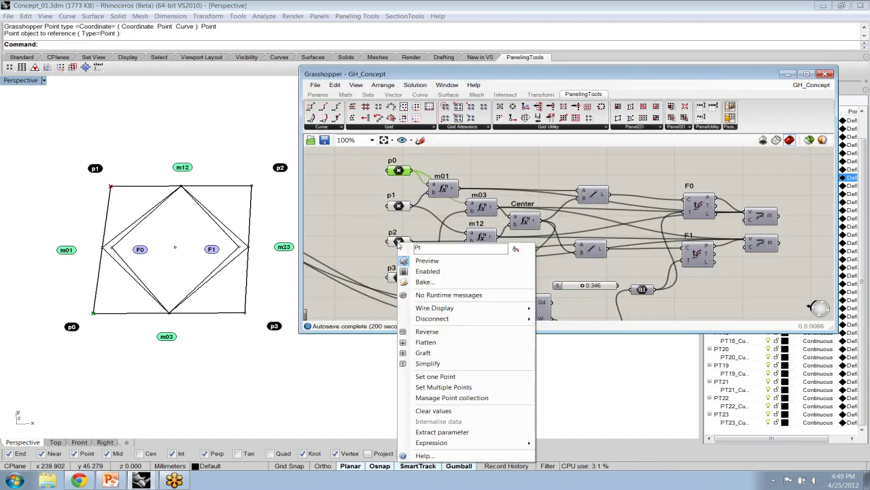
pyautogui.click(492, 376)
pyautogui.click(80, 44)
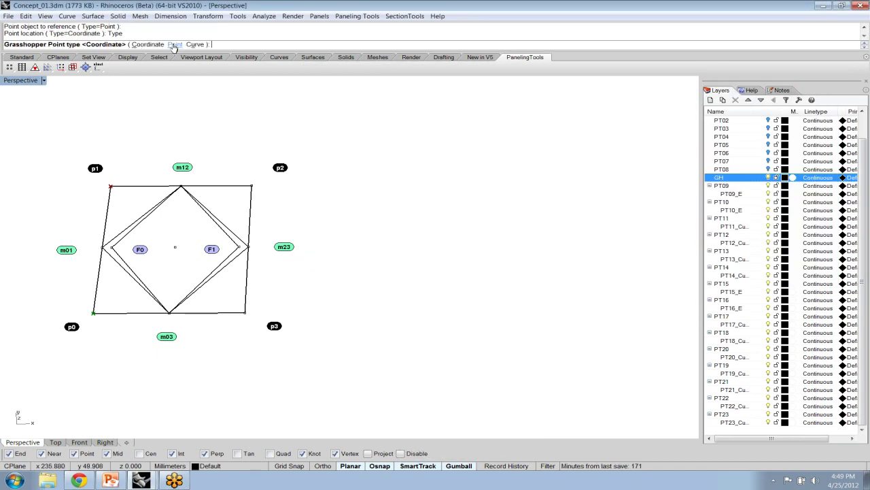
pyautogui.click(154, 44)
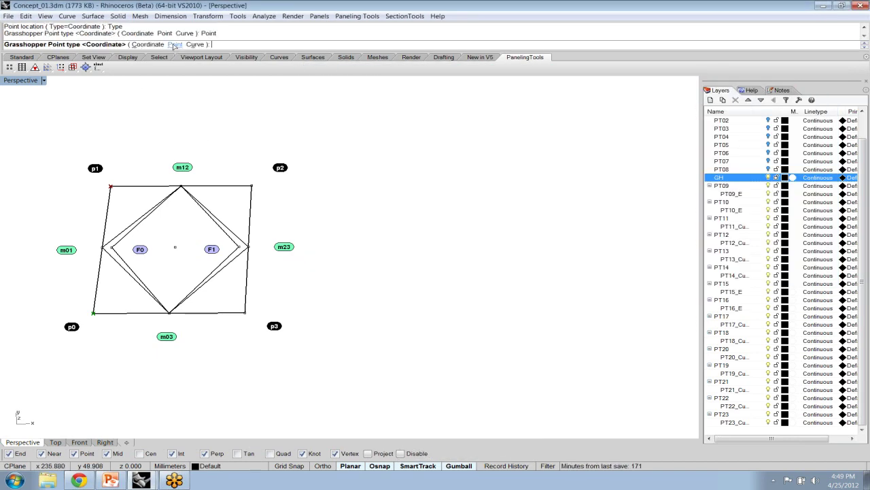
pyautogui.click(253, 187)
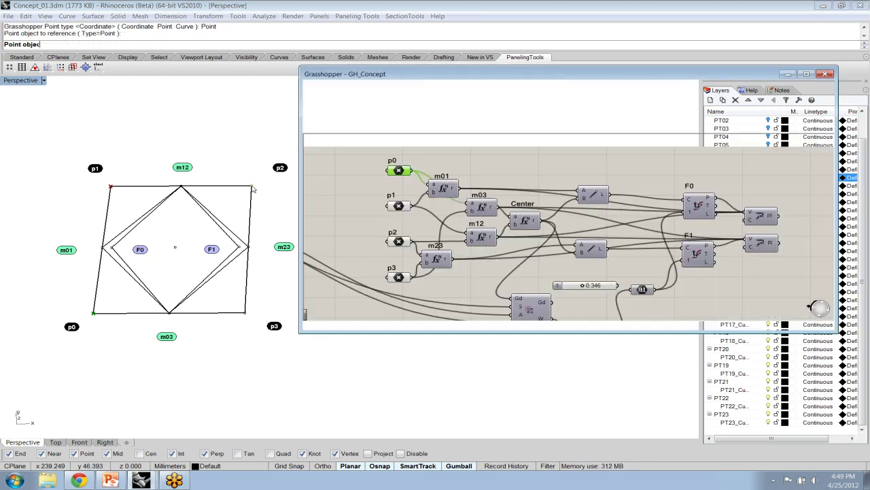
# Step: Reference the point object at the p3 corner in the p3 parameter, using the Point type
pyautogui.rightClick(400, 278)
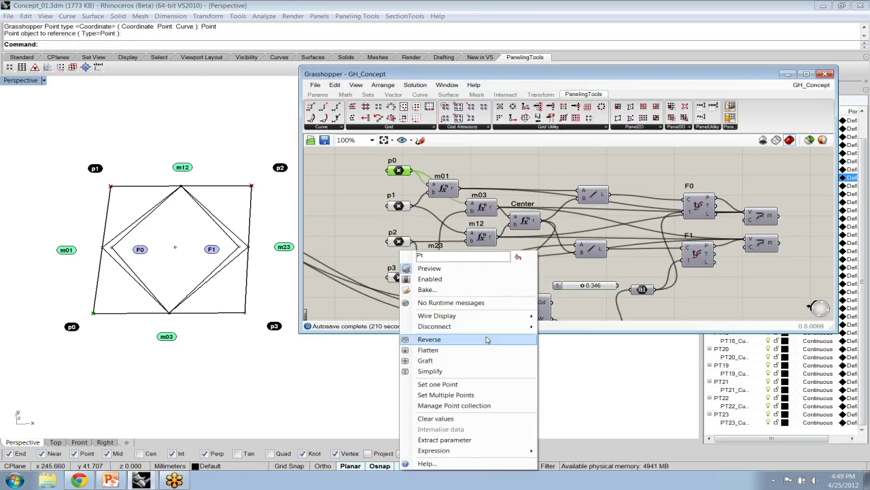
pyautogui.click(522, 390)
pyautogui.write('t')
pyautogui.press('Return')
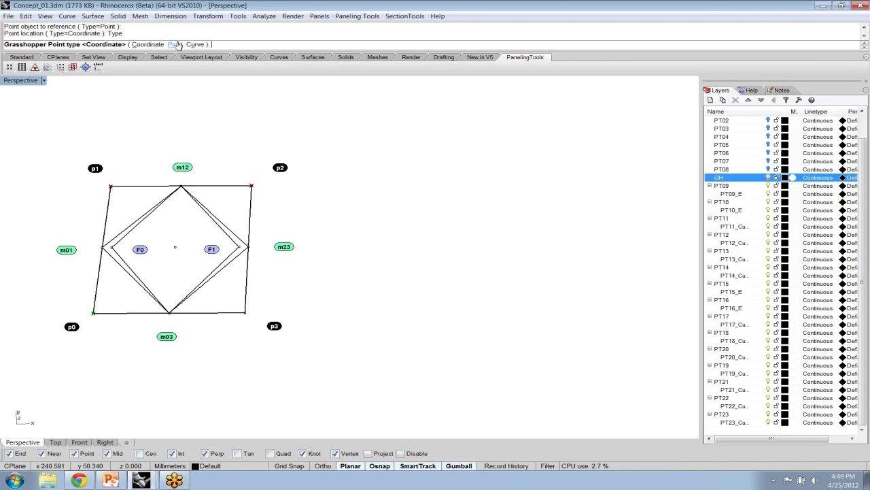
pyautogui.write('p')
pyautogui.press('Return')
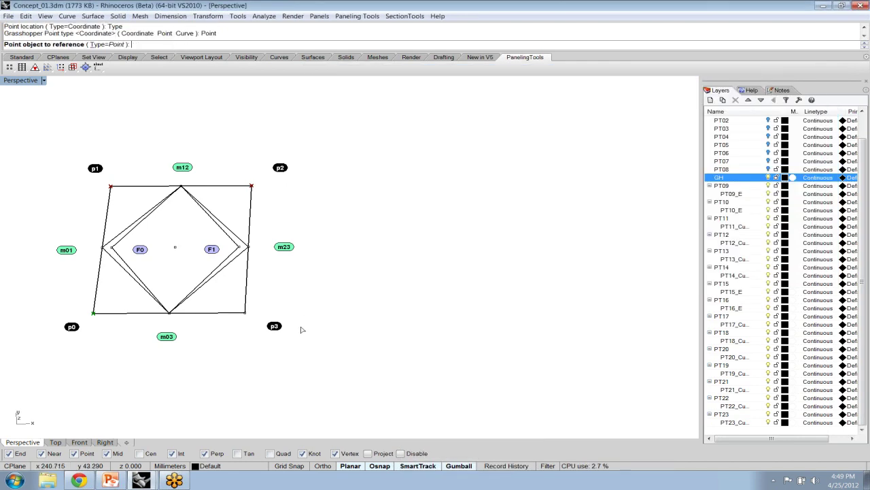
pyautogui.click(245, 313)
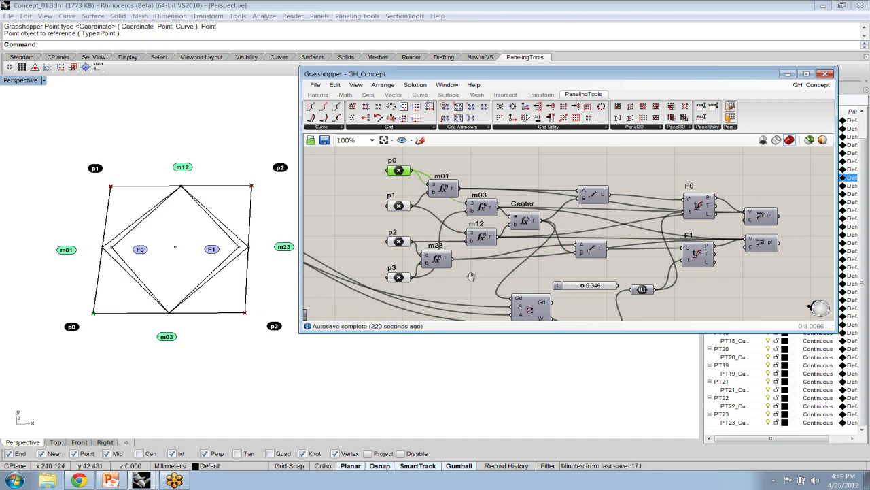
# Step: Turn on the preview for the midpoint, Center, line, F0, F1 and polyline components of the component definition
pyautogui.moveTo(470, 277); pyautogui.dragTo(449, 273, button='right')
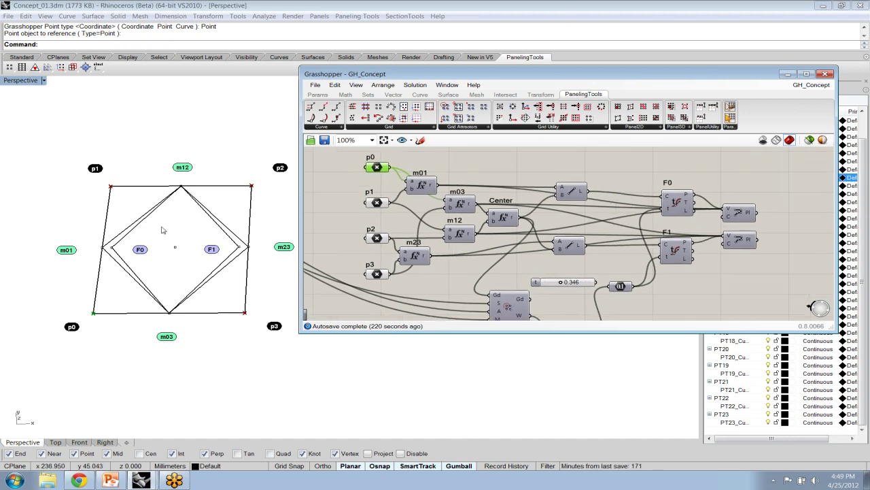
pyautogui.moveTo(398, 157); pyautogui.dragTo(765, 275)
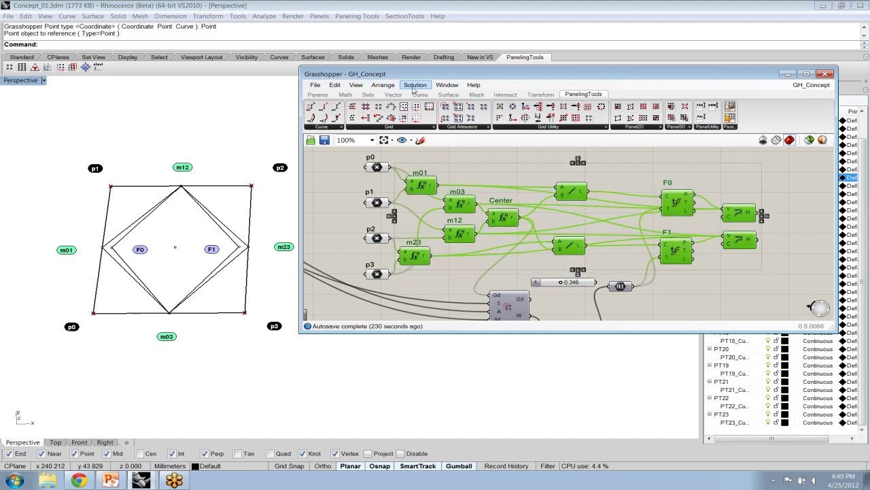
pyautogui.click(413, 86)
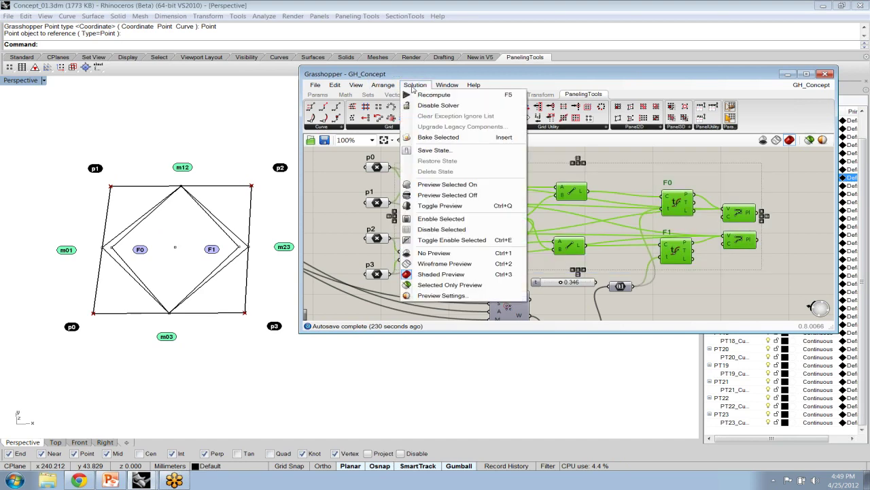
pyautogui.click(456, 188)
pyautogui.click(593, 275)
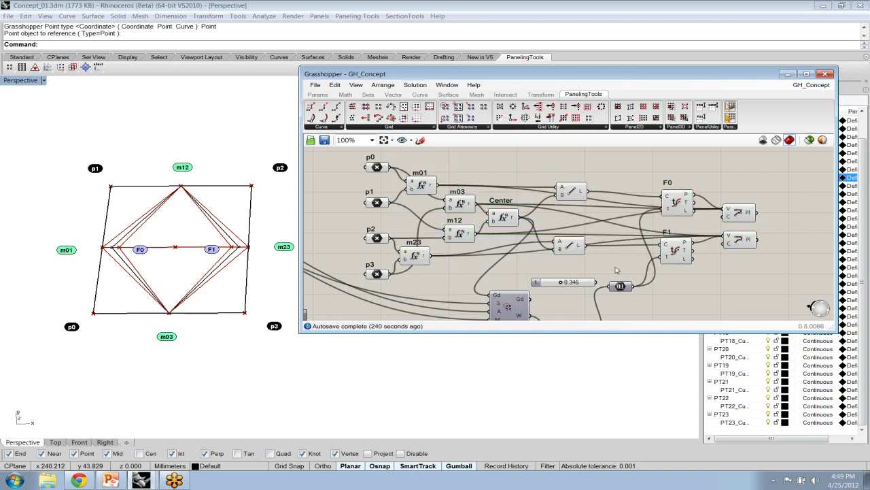
# Step: Connect the t slider to the number parameter feeding F0 and F1, select both polyline components and set the slider to 0.526
pyautogui.moveTo(593, 281); pyautogui.dragTo(615, 288)
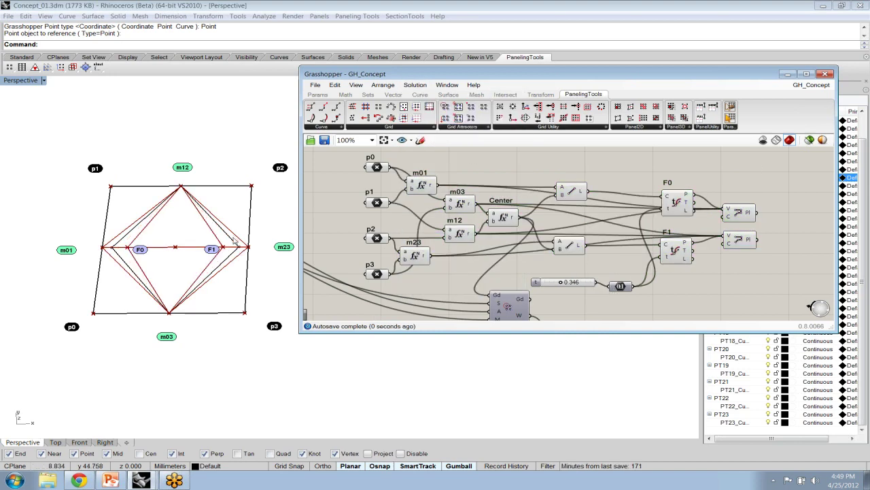
pyautogui.click(737, 239)
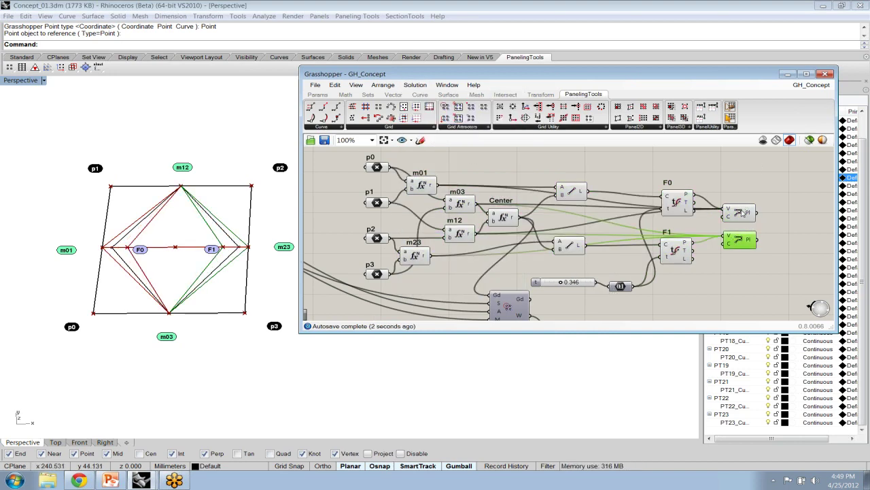
pyautogui.keyDown('shift'); pyautogui.click(742, 212); pyautogui.keyUp('shift')
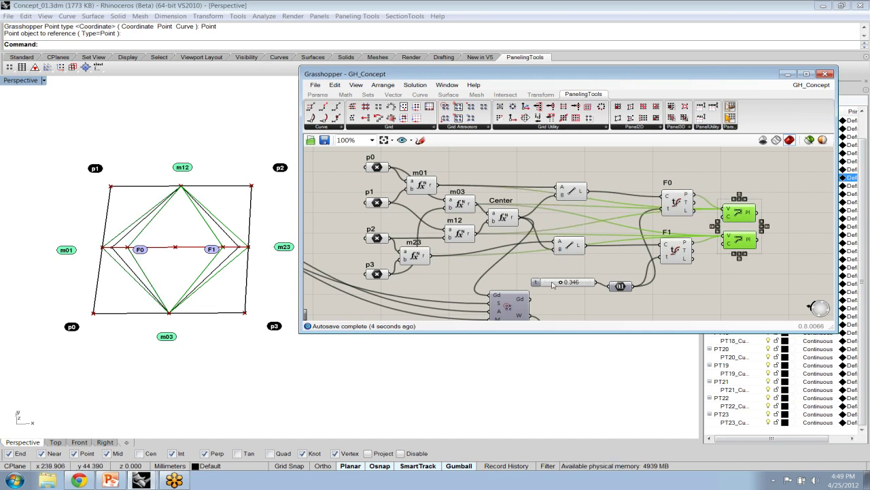
pyautogui.moveTo(561, 284)
pyautogui.mouseDown()
pyautogui.moveTo(591, 286)
pyautogui.moveTo(568, 286)
pyautogui.mouseUp()
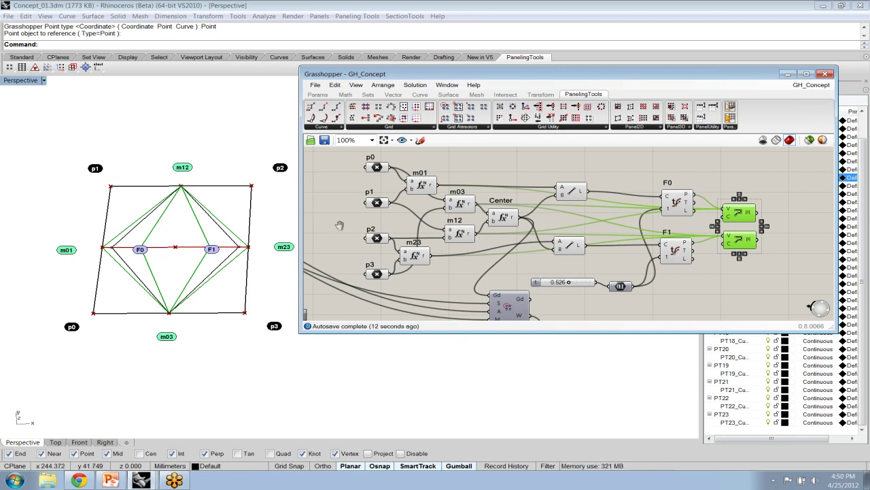
# Step: Reconnect the list item outputs for indices 0 to 3 to the p0, p1, p2 and p3 parameters
pyautogui.moveTo(344, 226); pyautogui.dragTo(485, 255, button='right')
pyautogui.moveTo(406, 229); pyautogui.dragTo(510, 231)
pyautogui.moveTo(406, 258); pyautogui.dragTo(510, 266)
pyautogui.moveTo(439, 297); pyautogui.dragTo(510, 302)
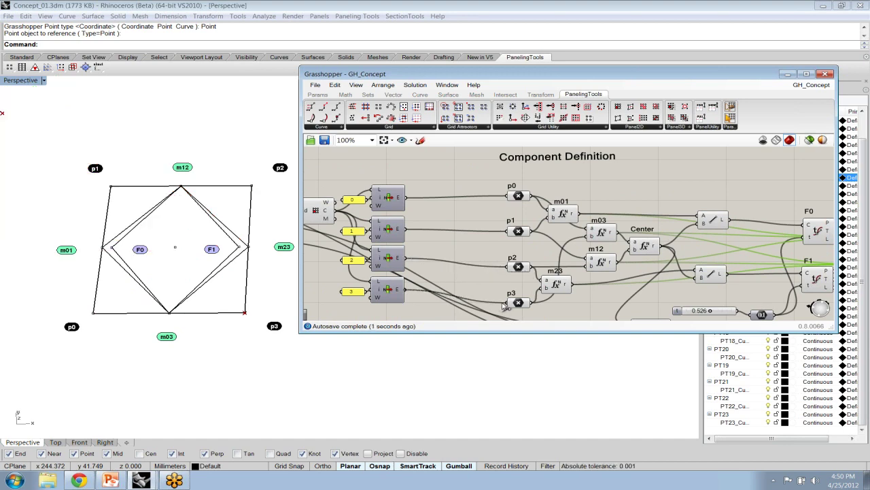
# Step: Turn off the preview for the components from p0 through F0 and F1, leaving out the two polyline components
pyautogui.click(49, 232)
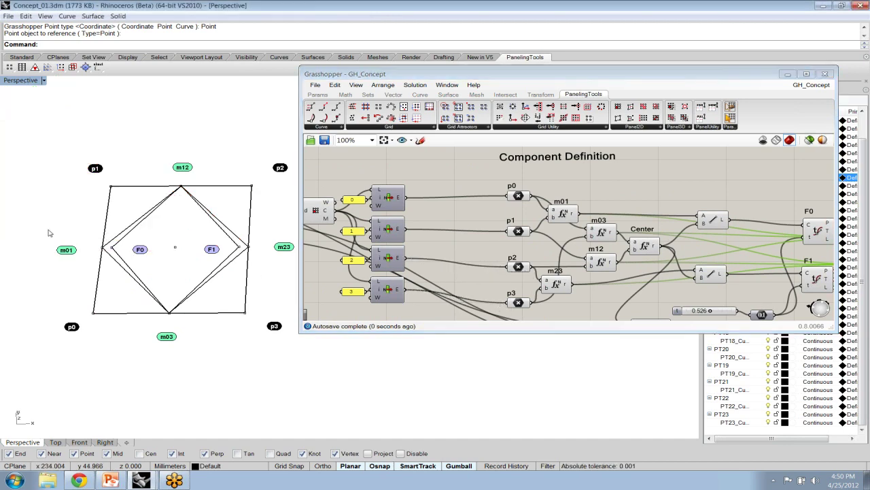
pyautogui.scroll(-5, 187, 253)
pyautogui.scroll(3, 163, 227)
pyautogui.moveTo(164, 227); pyautogui.dragTo(170, 247, button='right')
pyautogui.click(586, 301)
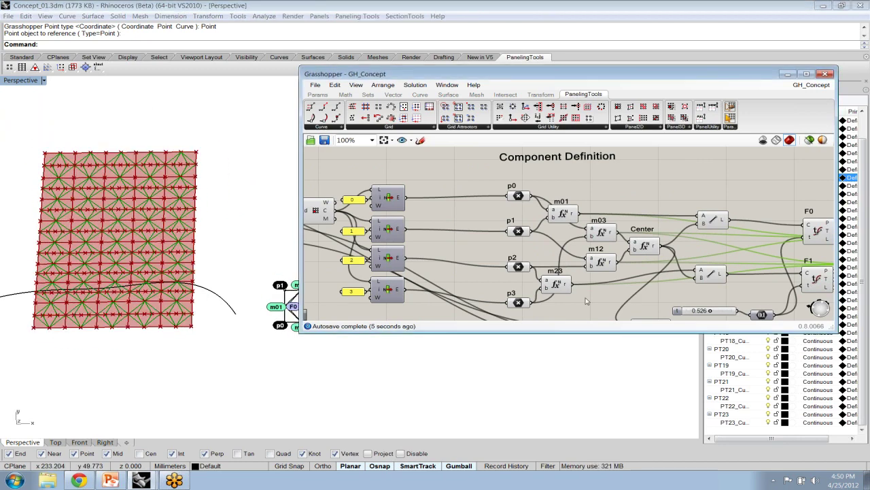
pyautogui.moveTo(575, 289); pyautogui.dragTo(463, 261, button='right')
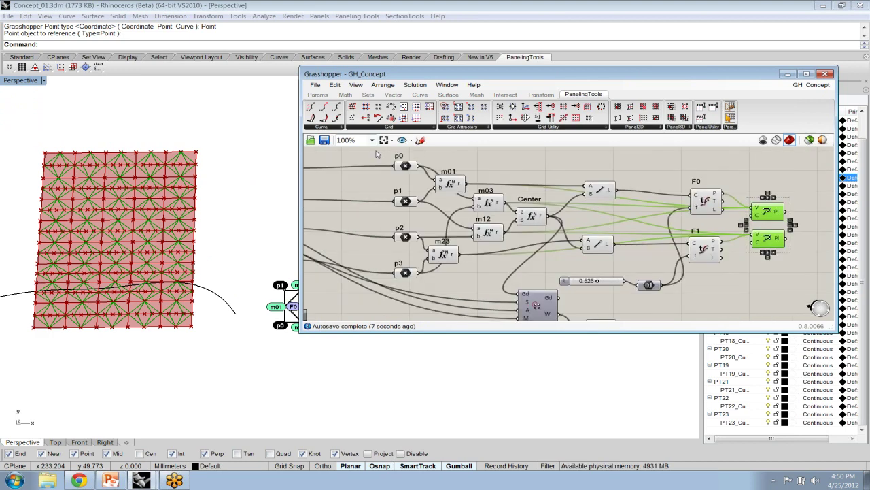
pyautogui.moveTo(376, 155); pyautogui.dragTo(735, 273)
pyautogui.click(414, 84)
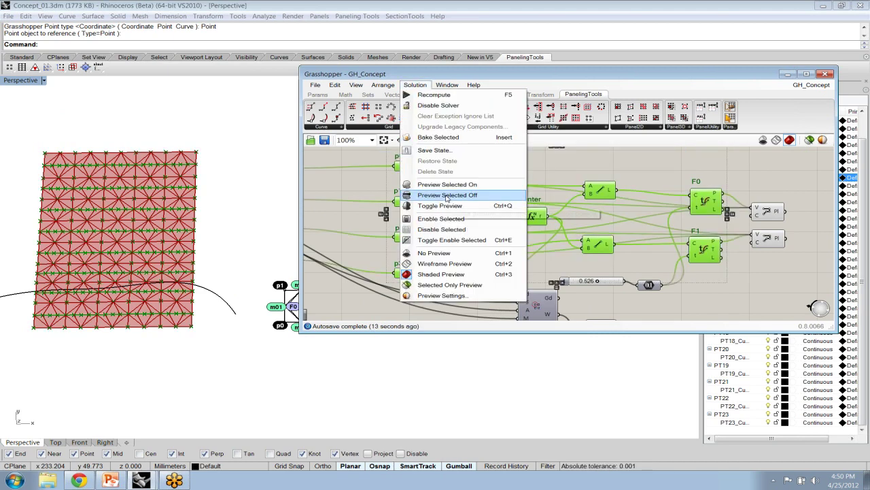
pyautogui.click(447, 195)
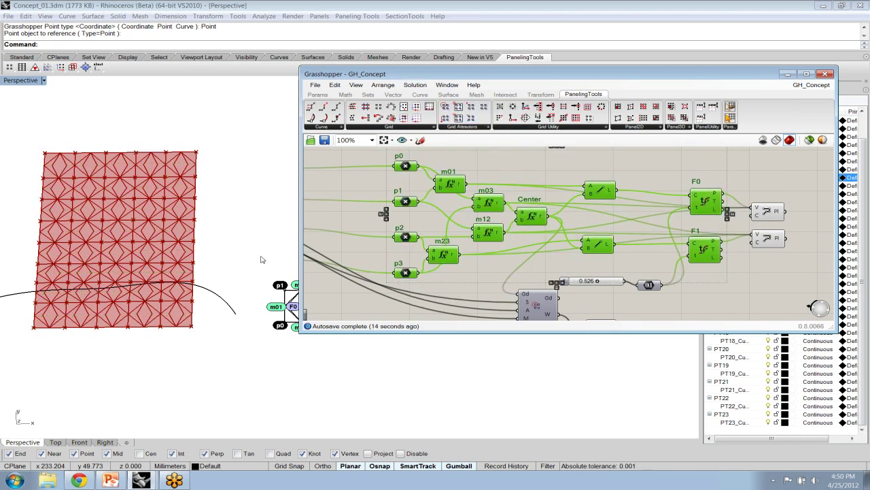
# Step: Set the t slider feeding the number parameter to 0.609
pyautogui.click(594, 287)
pyautogui.scroll(3, 594, 287)
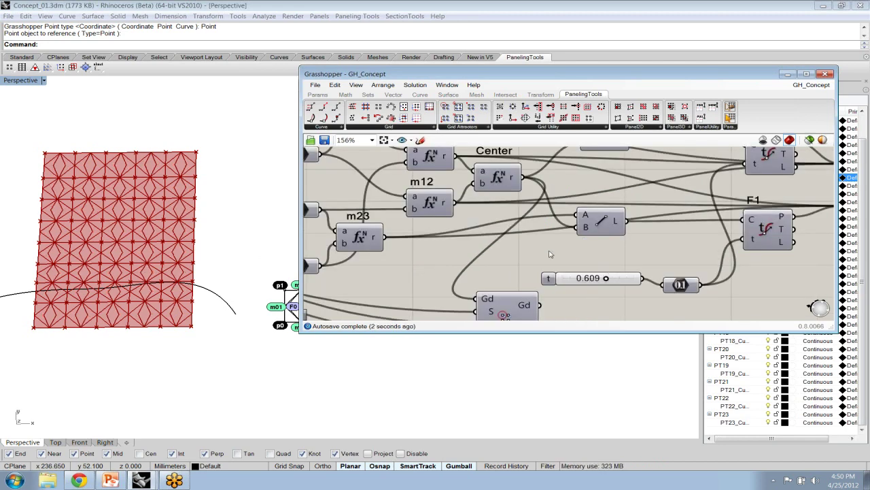
pyautogui.scroll(-4, 551, 255)
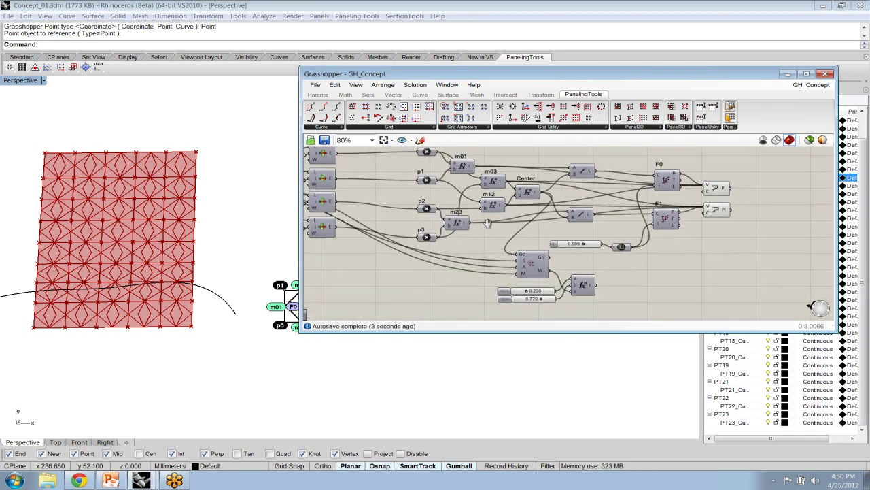
# Step: Connect the result of the function combining min, max and attractor weights to the number parameter, replacing the t slider's input
pyautogui.scroll(2, 543, 244)
pyautogui.click(550, 246)
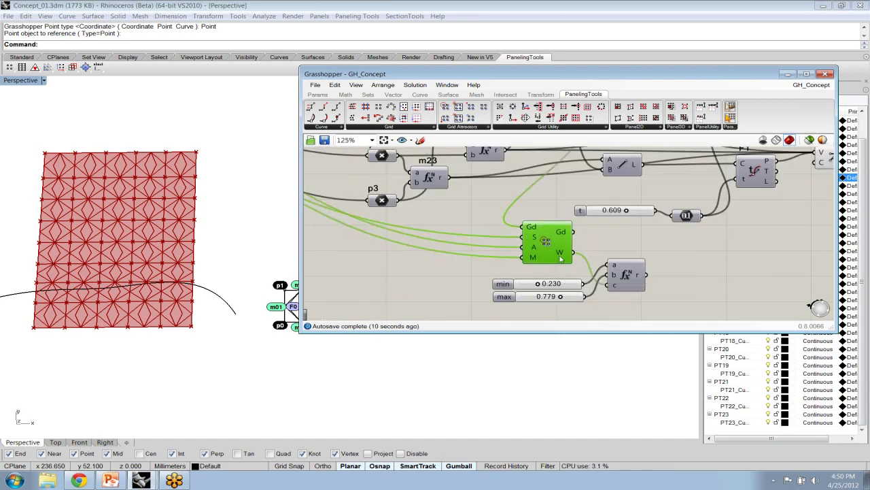
pyautogui.moveTo(561, 258)
pyautogui.moveTo(646, 274); pyautogui.dragTo(667, 225)
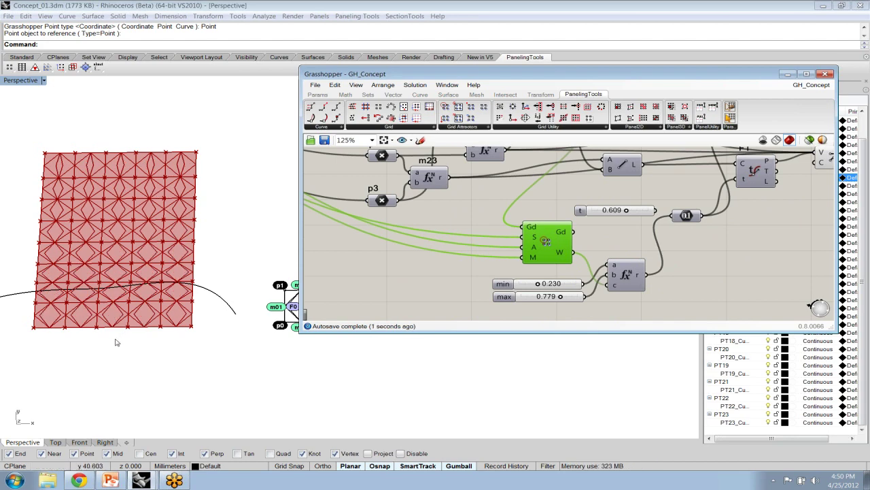
# Step: Examine how the diamond panels vary across the grid around the attractor curve and compare them with the labelled single cell
pyautogui.keyDown('shift'); pyautogui.moveTo(115, 342); pyautogui.dragTo(156, 338, button='right'); pyautogui.keyUp('shift')
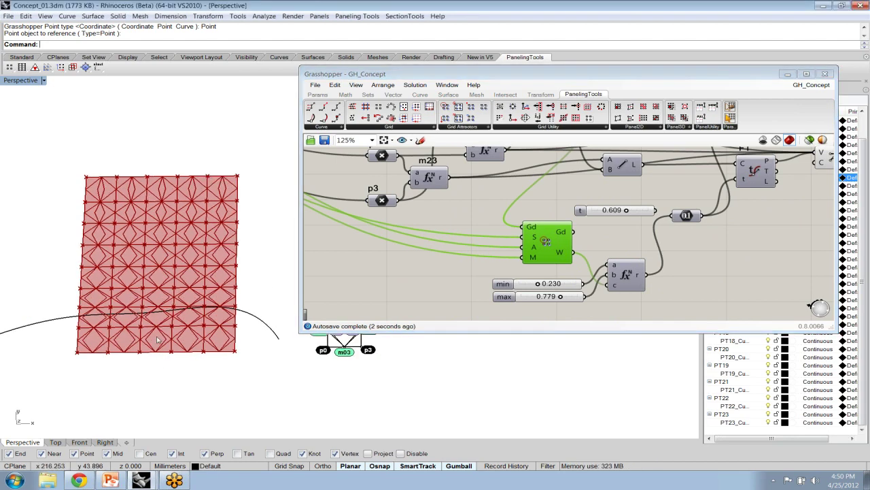
pyautogui.scroll(2, 171, 295)
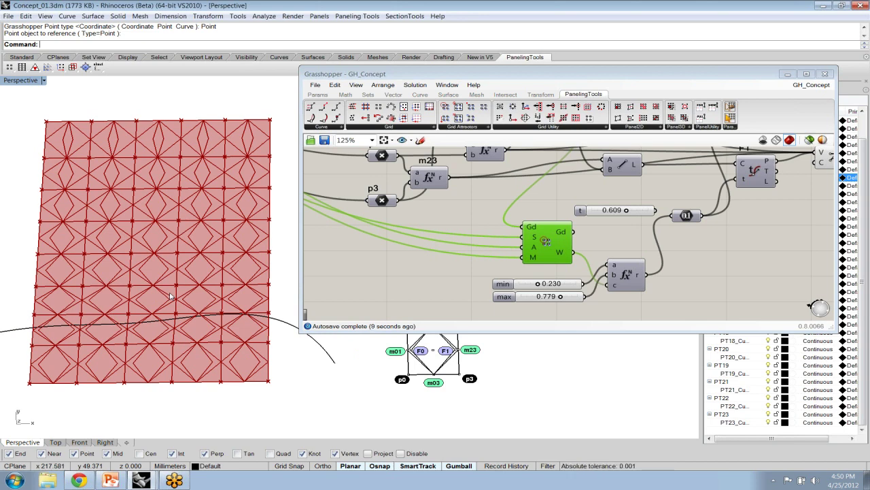
pyautogui.moveTo(422, 438); pyautogui.dragTo(418, 393, button='right')
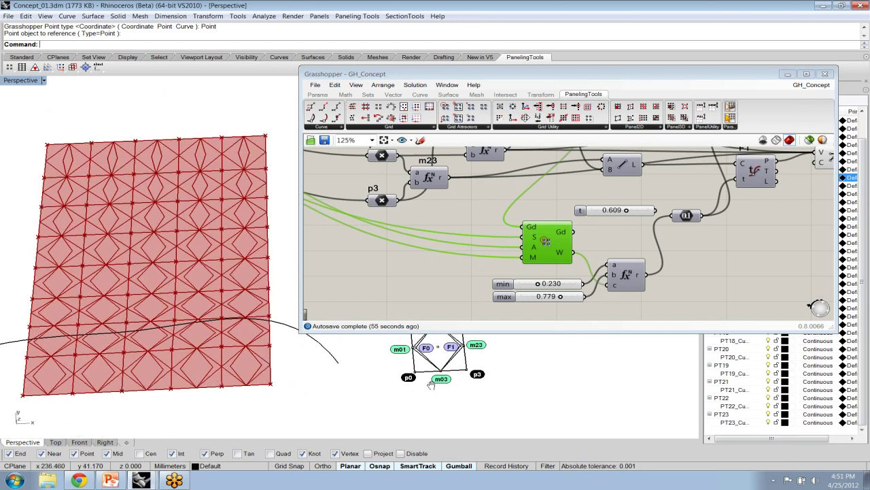
pyautogui.scroll(5, 420, 386)
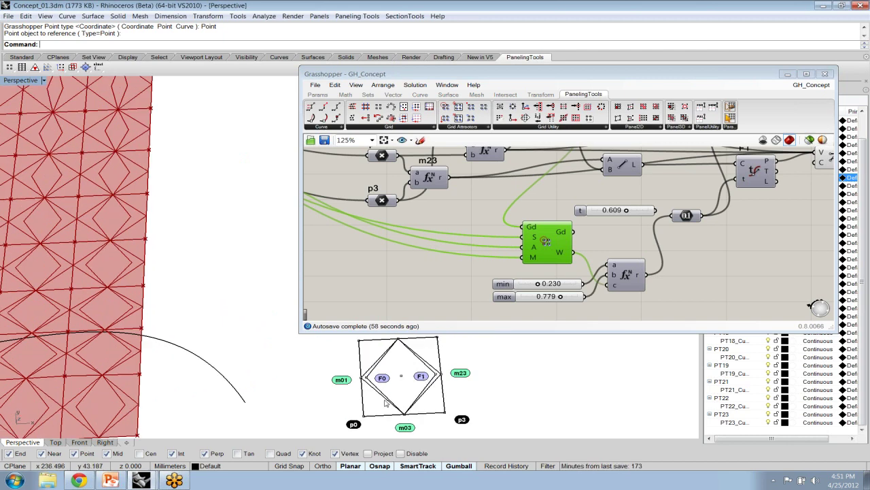
pyautogui.moveTo(387, 403); pyautogui.dragTo(315, 366, button='right')
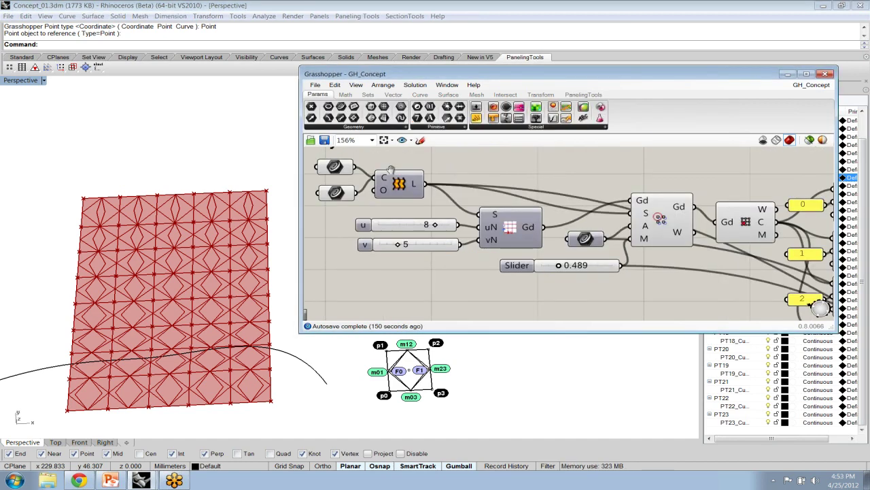
# Step: Enlarge the Grasshopper window and add a Point parameter and a Curve parameter below the System Definition's curve inputs
pyautogui.moveTo(391, 169); pyautogui.dragTo(444, 213, button='right')
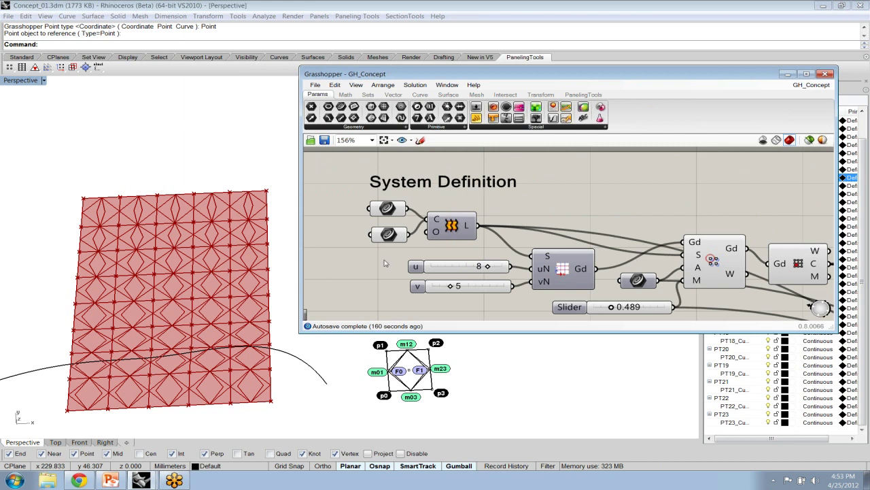
pyautogui.moveTo(519, 334); pyautogui.dragTo(519, 420)
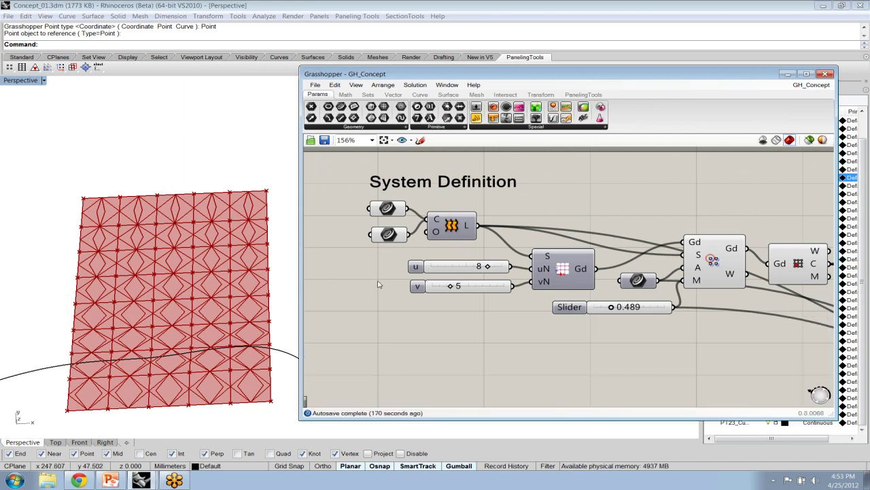
pyautogui.moveTo(379, 280); pyautogui.dragTo(415, 262, button='right')
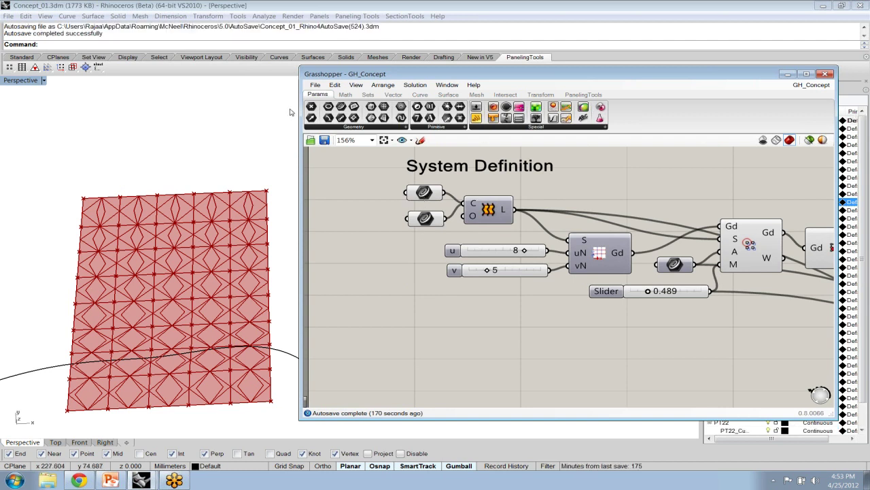
pyautogui.moveTo(311, 107); pyautogui.dragTo(377, 270)
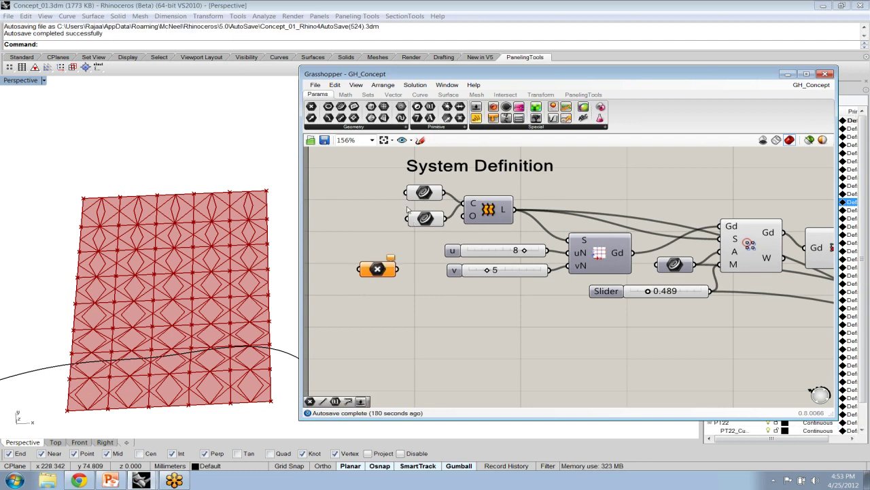
pyautogui.moveTo(370, 310); pyautogui.dragTo(380, 311)
pyautogui.click(375, 309)
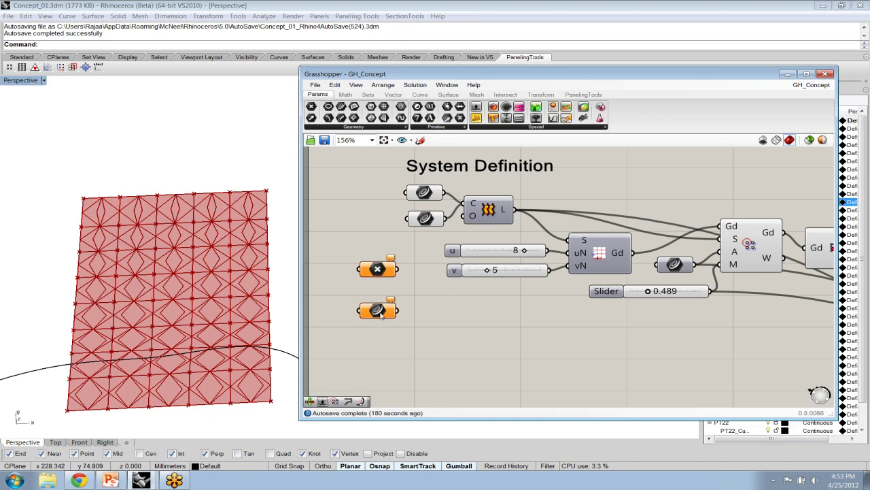
# Step: Place two point objects side by side in the Rhino viewport above the panel grid
pyautogui.click(119, 154)
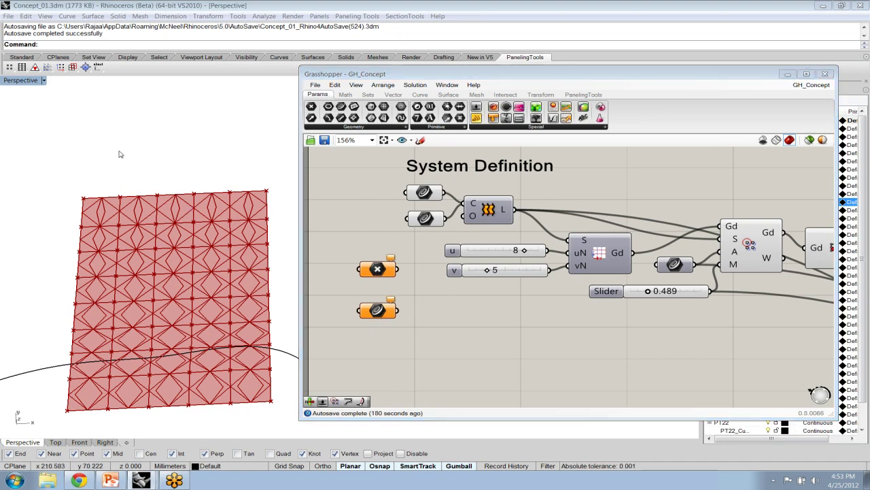
pyautogui.write('Point')
pyautogui.press('Return')
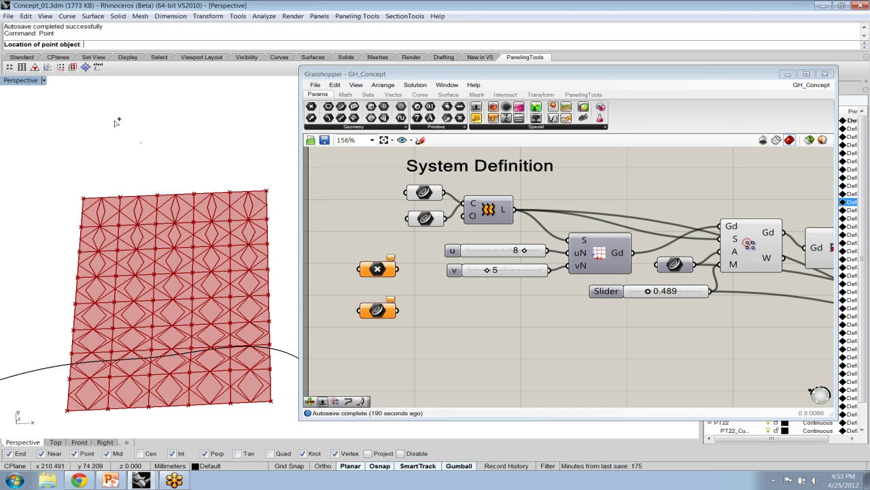
pyautogui.click(115, 116)
pyautogui.press('Return')
pyautogui.click(192, 123)
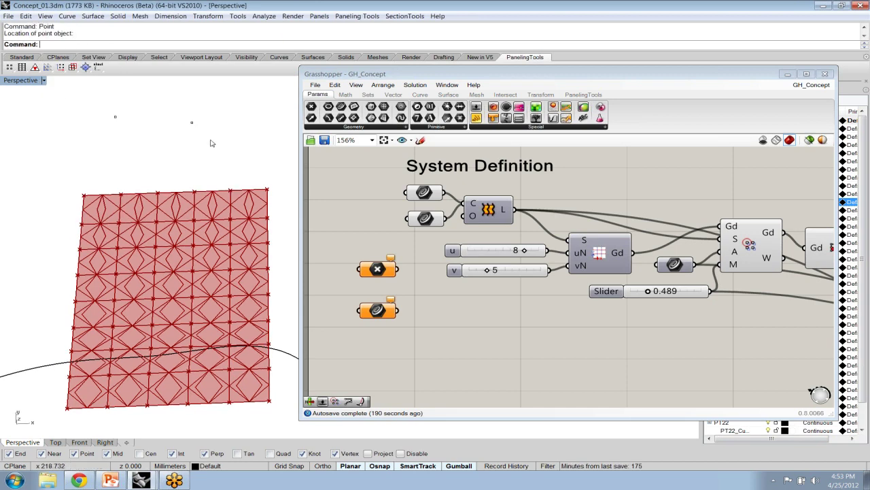
# Step: Set the new Point parameter to one point, referencing the first of the two point objects above the grid
pyautogui.rightClick(378, 269)
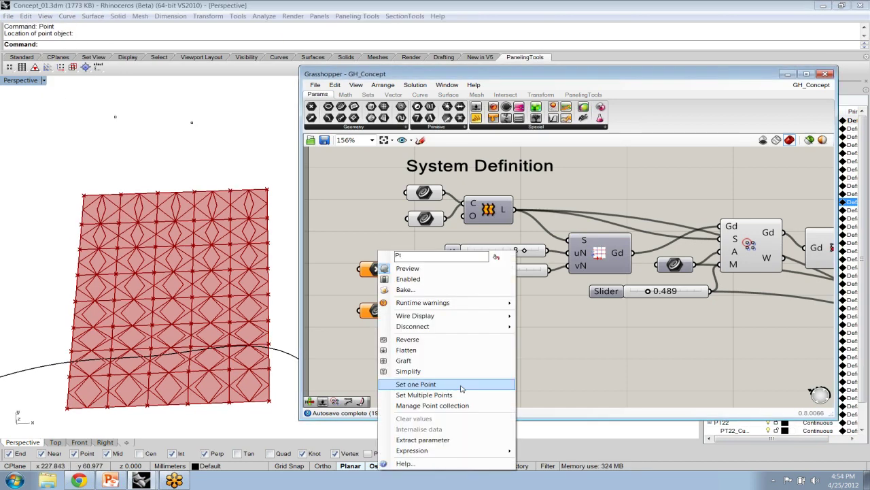
pyautogui.click(460, 387)
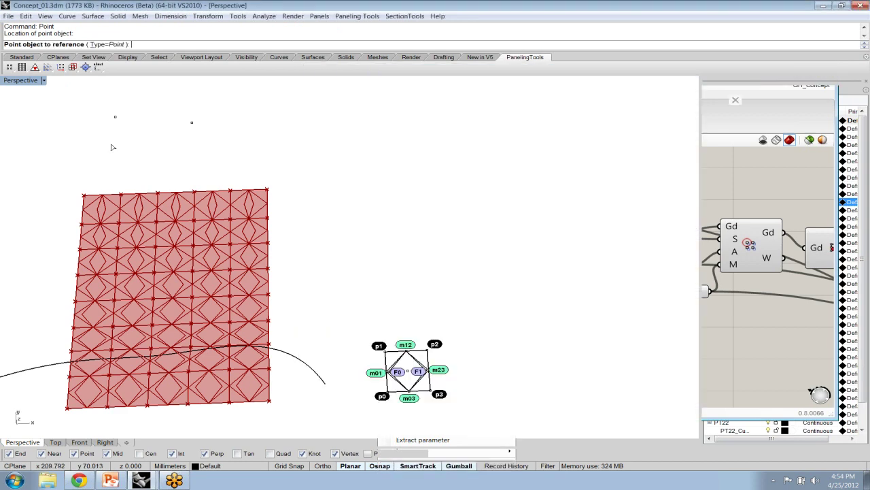
pyautogui.click(115, 119)
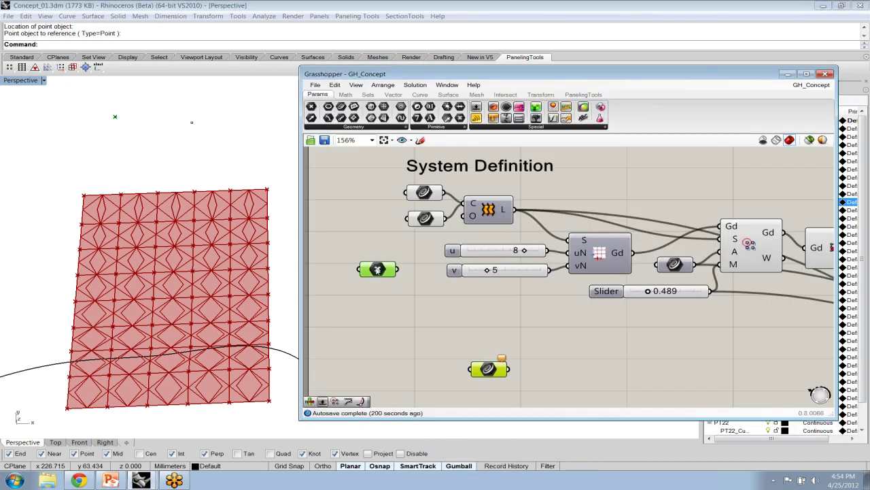
# Step: Duplicate the Point parameter just below the original and set the copy to reference the second point object above the grid
pyautogui.moveTo(375, 274); pyautogui.dragTo(373, 305)
pyautogui.rightClick(374, 301)
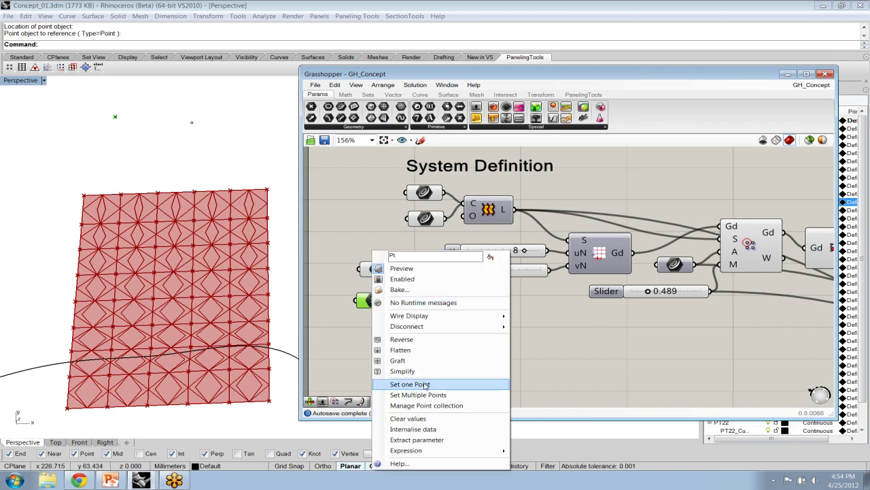
pyautogui.click(410, 383)
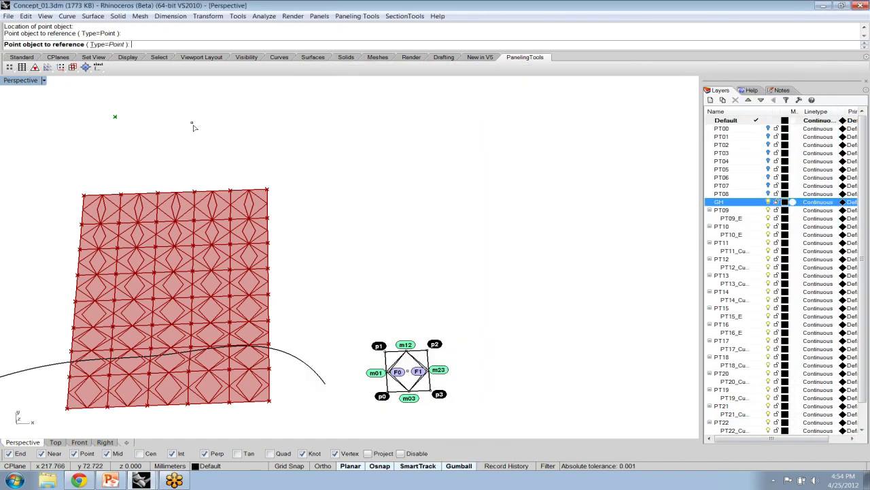
pyautogui.click(192, 123)
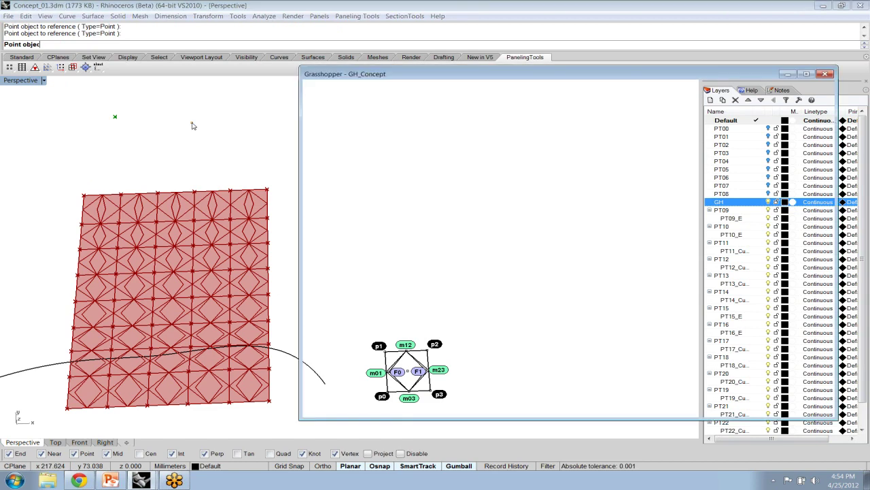
# Step: Space the two Point parameters one above the other and relocate them together to an empty canvas area below the System Definition
pyautogui.moveTo(366, 304); pyautogui.dragTo(361, 349)
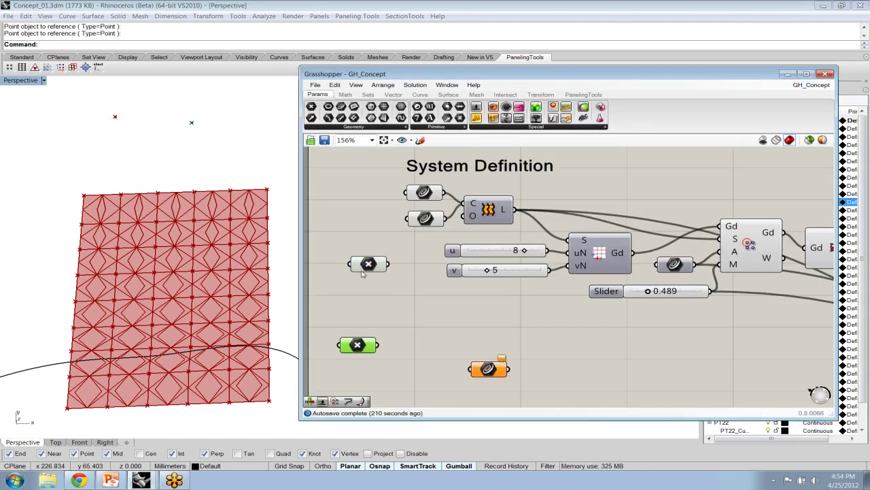
pyautogui.moveTo(365, 266); pyautogui.dragTo(352, 295)
pyautogui.scroll(-1, 384, 331)
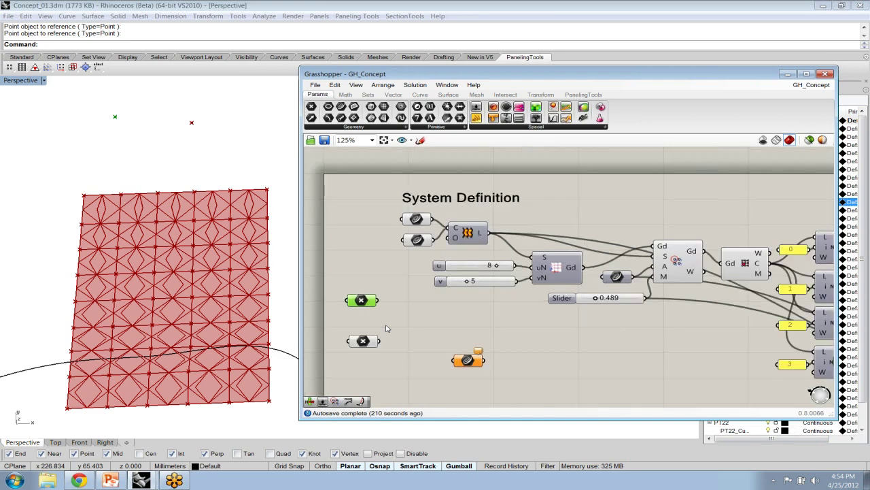
pyautogui.scroll(-2, 386, 329)
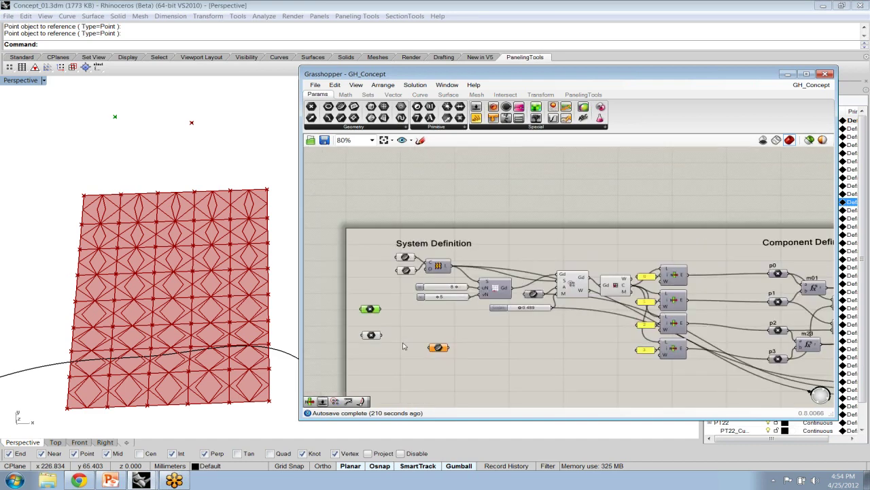
pyautogui.moveTo(402, 347); pyautogui.dragTo(369, 310)
pyautogui.moveTo(369, 310); pyautogui.dragTo(378, 215, button='right')
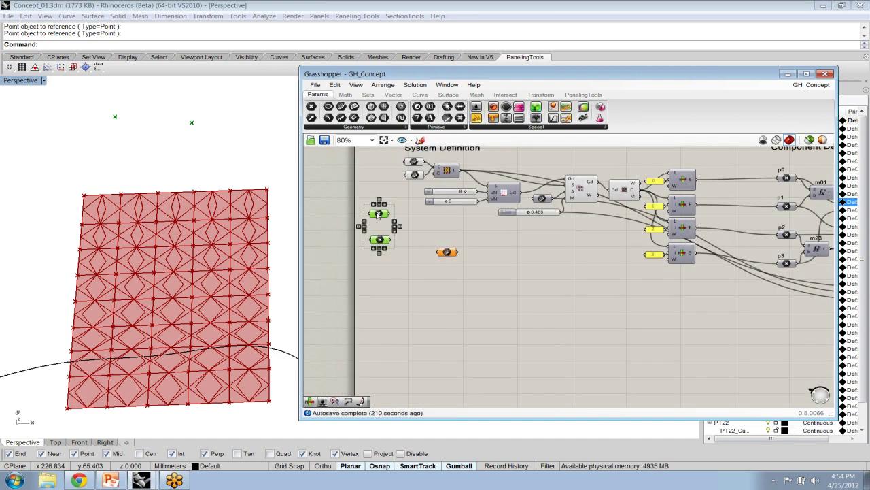
pyautogui.moveTo(378, 215); pyautogui.dragTo(431, 350)
pyautogui.moveTo(431, 350); pyautogui.dragTo(405, 231, button='right')
pyautogui.scroll(5, 461, 249)
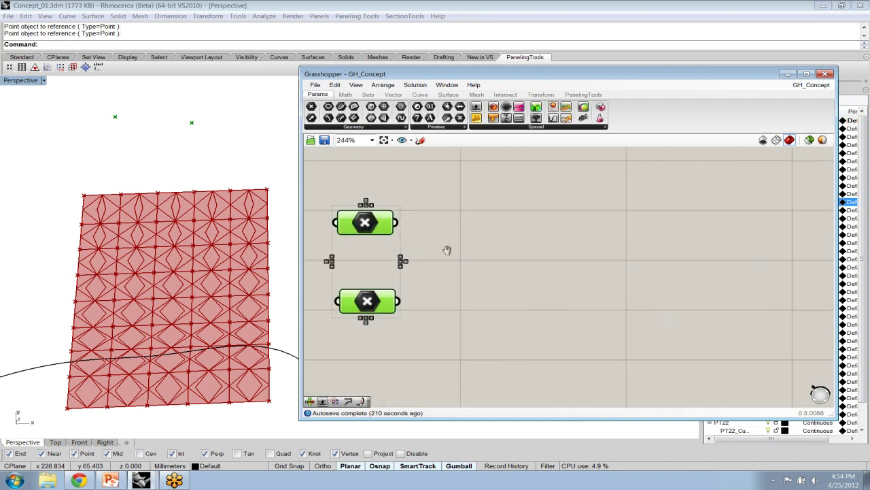
# Step: Add a Line component that creates a line between two points beside the two Point parameters
pyautogui.moveTo(447, 250); pyautogui.dragTo(452, 252, button='right')
pyautogui.keyDown('shift'); pyautogui.moveTo(196, 164); pyautogui.dragTo(196, 237, button='right'); pyautogui.keyUp('shift')
pyautogui.scroll(7, 178, 166)
pyautogui.click(458, 305)
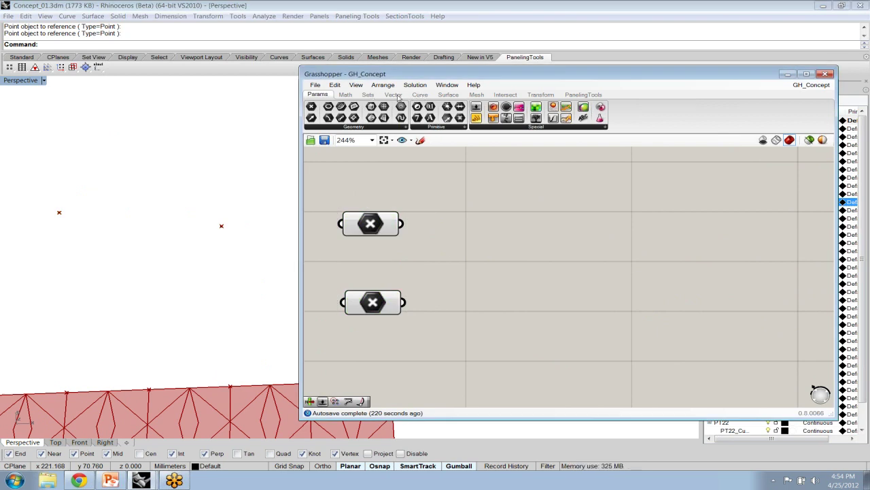
pyautogui.click(397, 96)
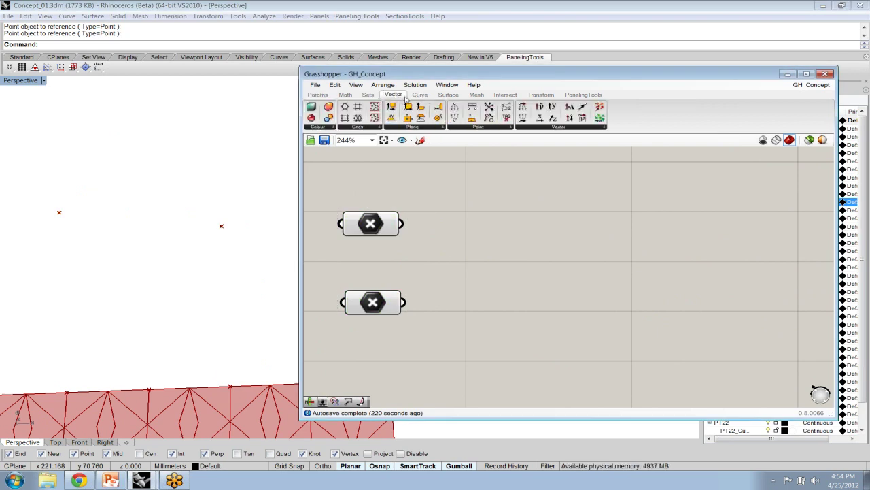
pyautogui.click(420, 95)
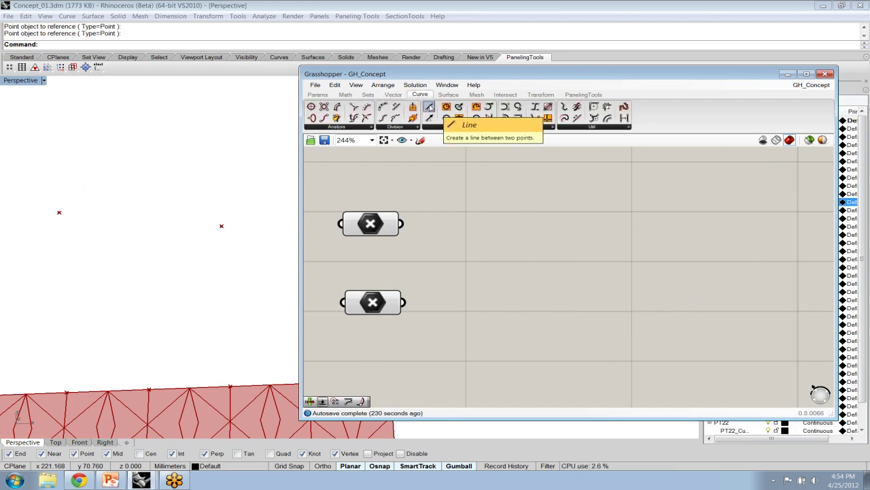
pyautogui.moveTo(429, 106); pyautogui.dragTo(493, 255)
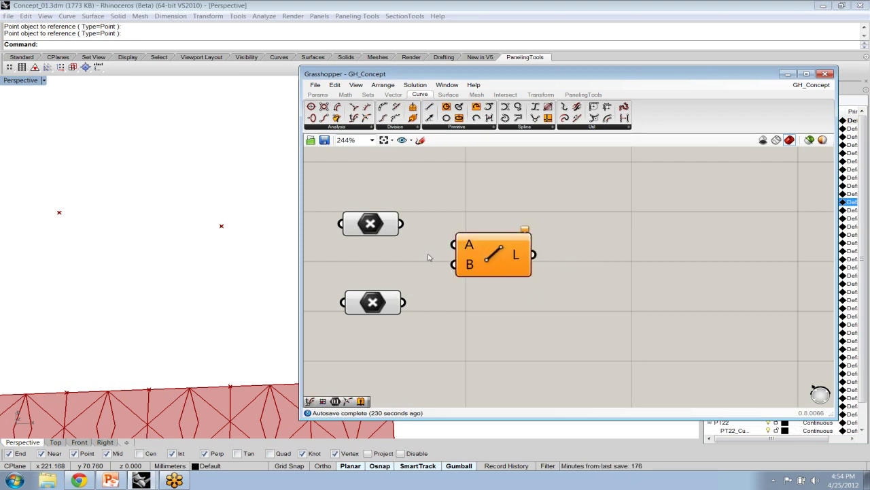
# Step: Open the Line component's help and examine its start point and end point inputs and its line segment output
pyautogui.rightClick(493, 257)
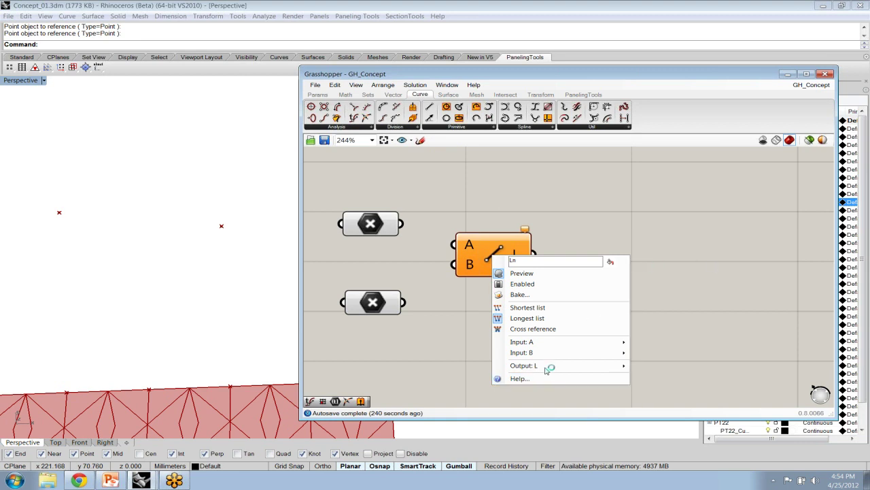
pyautogui.click(519, 378)
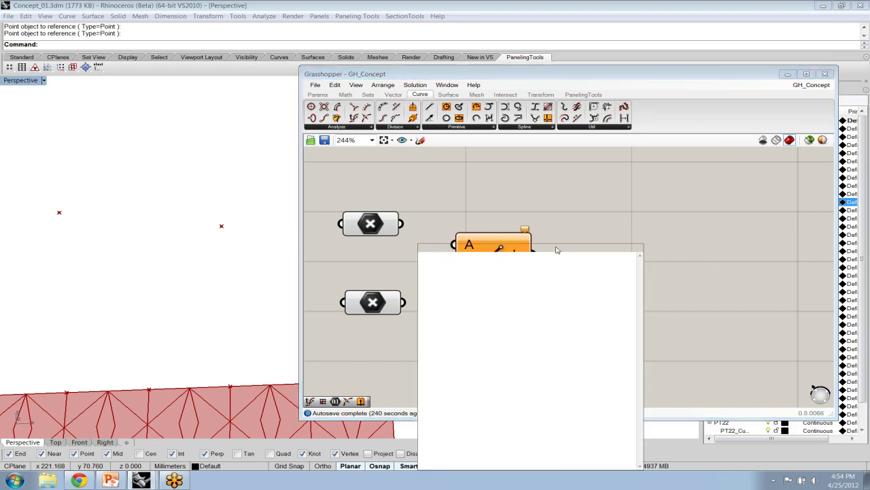
pyautogui.click(556, 250)
pyautogui.moveTo(556, 250); pyautogui.dragTo(684, 165)
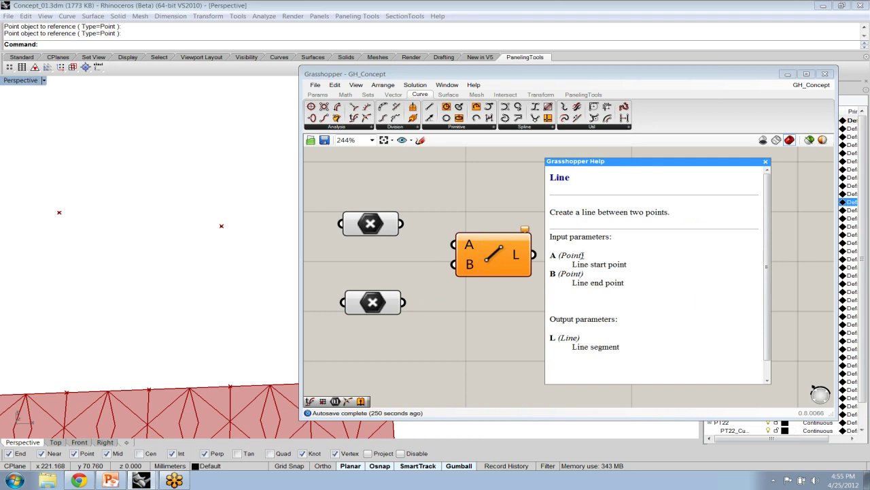
pyautogui.tripleClick(625, 263)
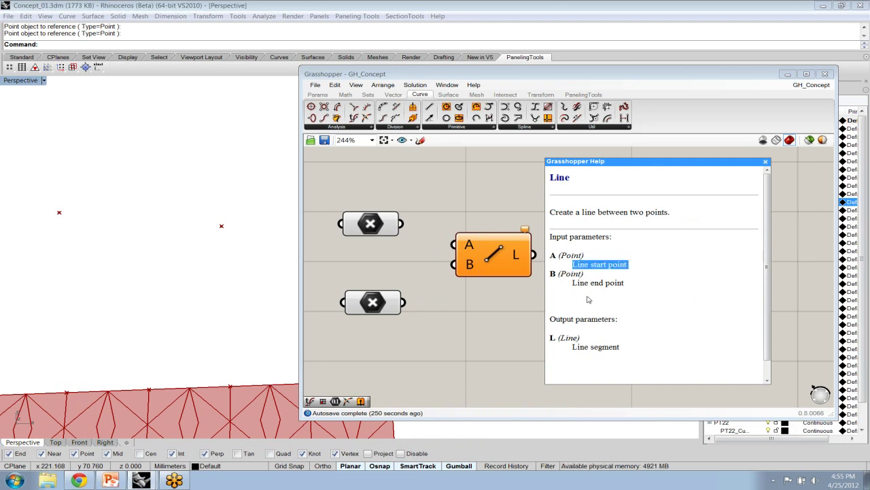
pyautogui.moveTo(574, 284); pyautogui.dragTo(625, 286)
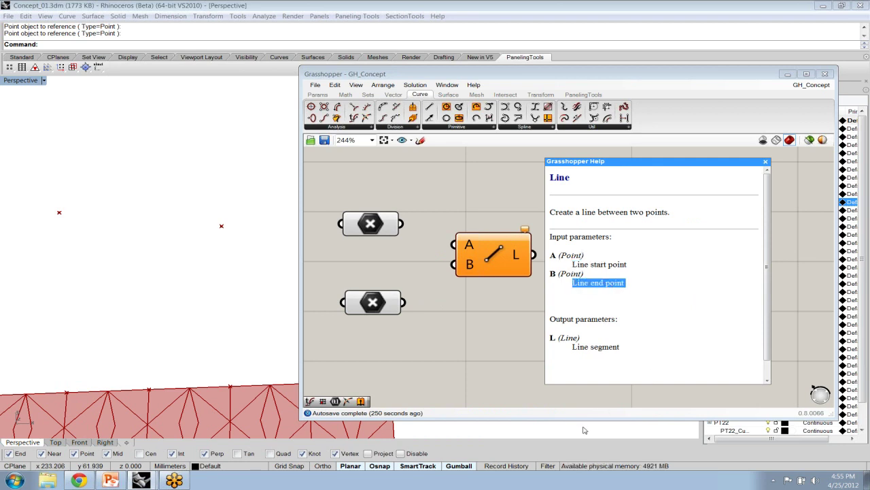
pyautogui.moveTo(528, 261)
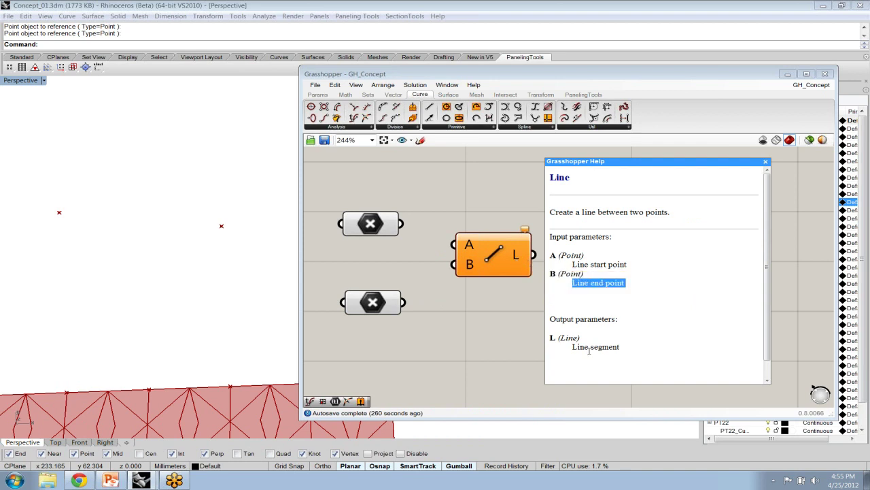
pyautogui.moveTo(573, 349); pyautogui.dragTo(621, 348)
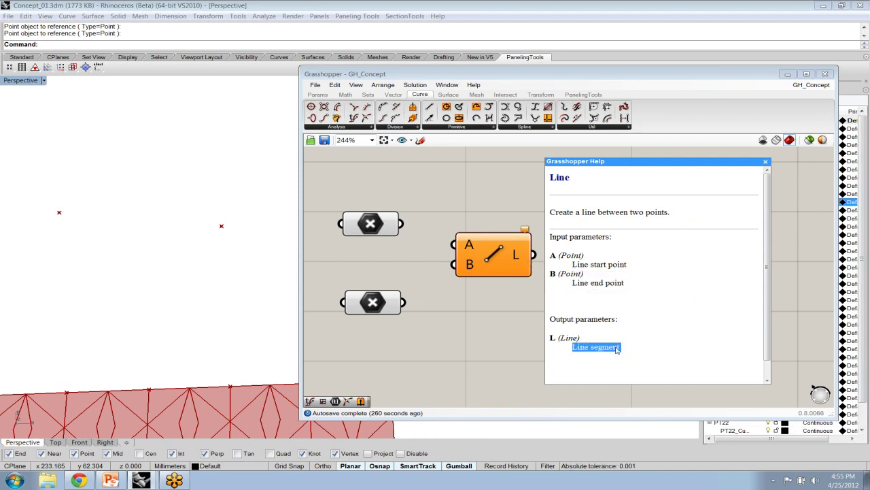
# Step: Connect the upper Point parameter to the Line component's A input and the lower one to its B input
pyautogui.click(406, 226)
pyautogui.moveTo(408, 226); pyautogui.dragTo(448, 247)
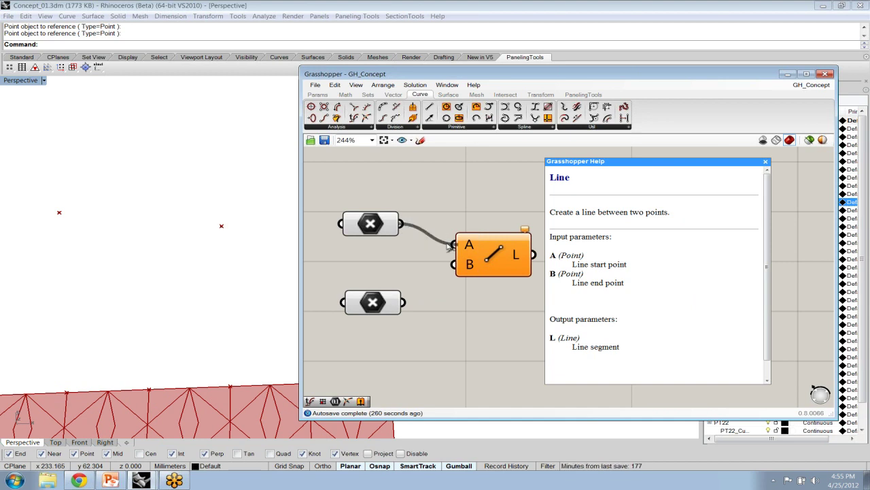
pyautogui.moveTo(404, 302); pyautogui.dragTo(452, 267)
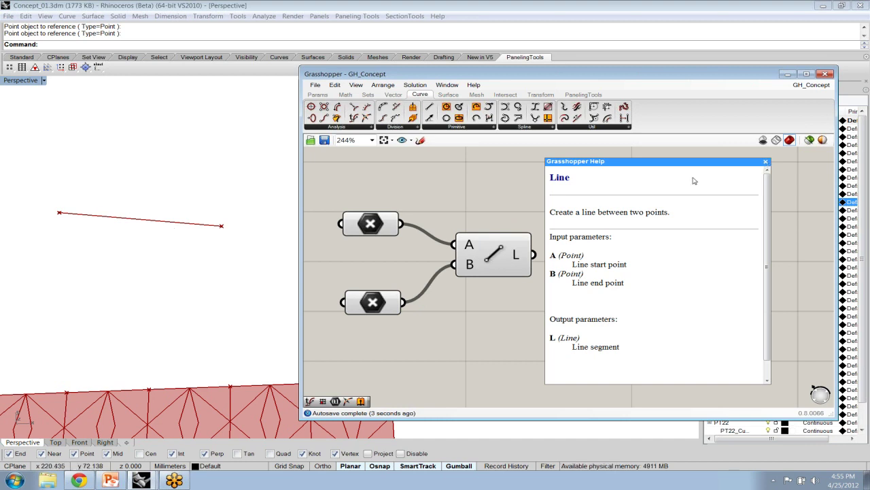
# Step: Highlight the Line component's result and reposition the referenced point objects in the Rhino viewport to test the line's link to them
pyautogui.click(493, 256)
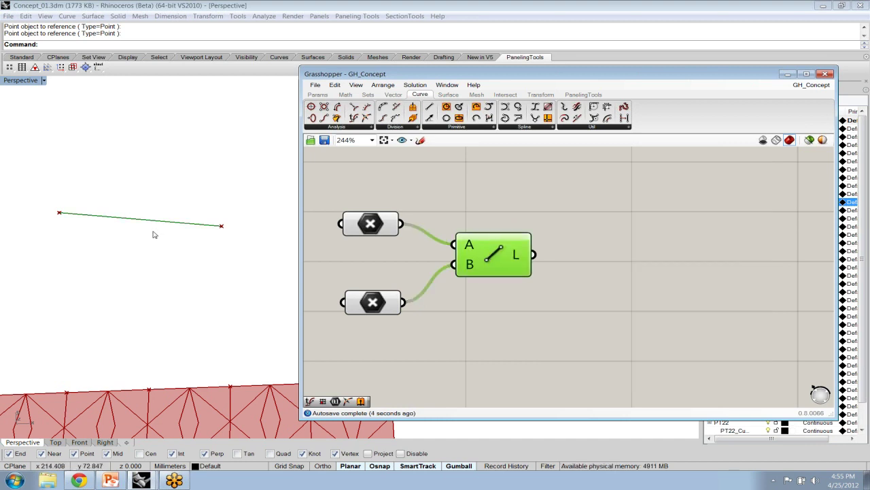
pyautogui.click(220, 227)
pyautogui.moveTo(219, 223); pyautogui.dragTo(108, 260)
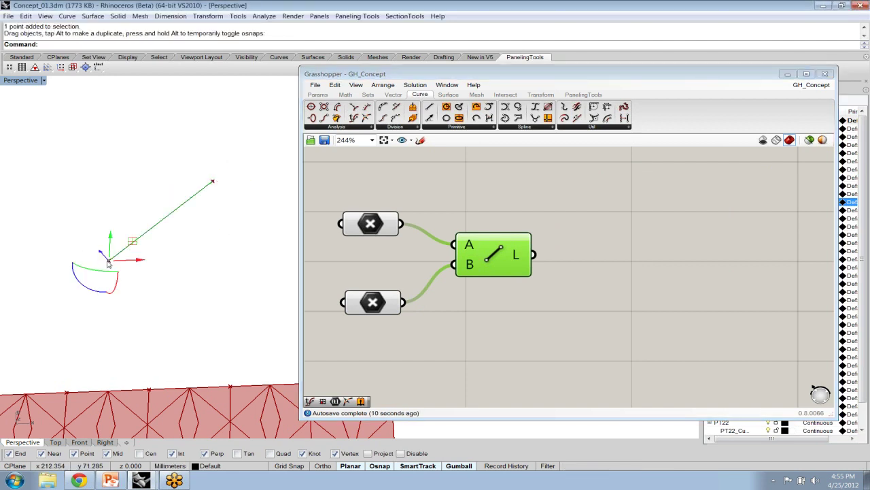
pyautogui.moveTo(126, 216); pyautogui.dragTo(139, 215)
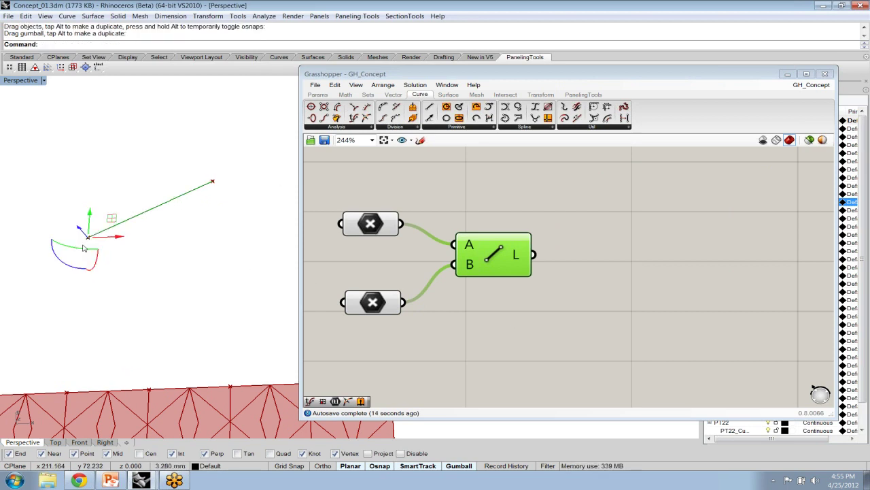
pyautogui.moveTo(85, 248); pyautogui.dragTo(80, 278)
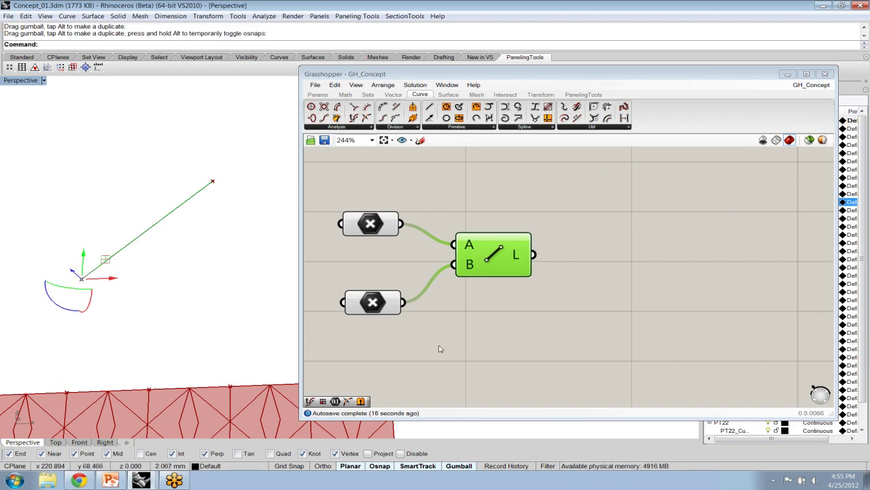
pyautogui.click(446, 344)
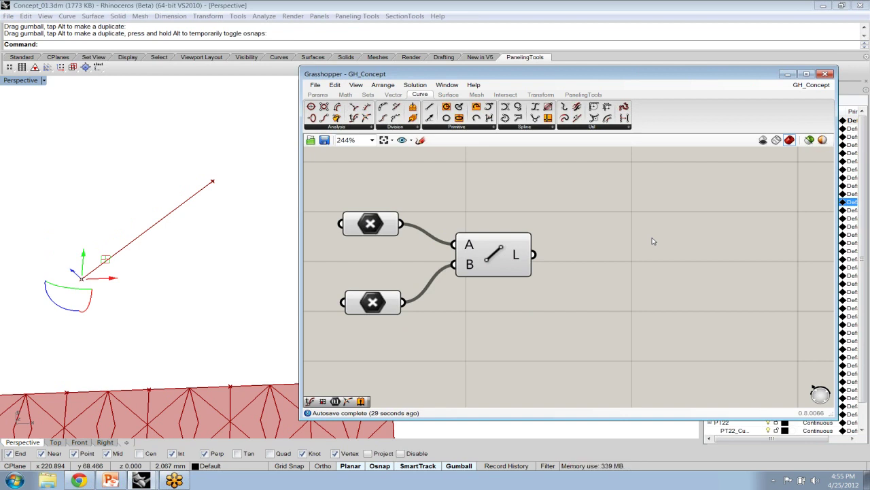
# Step: Add a Move component beside the Line component and connect the line output to its G geometry input
pyautogui.doubleClick(621, 304)
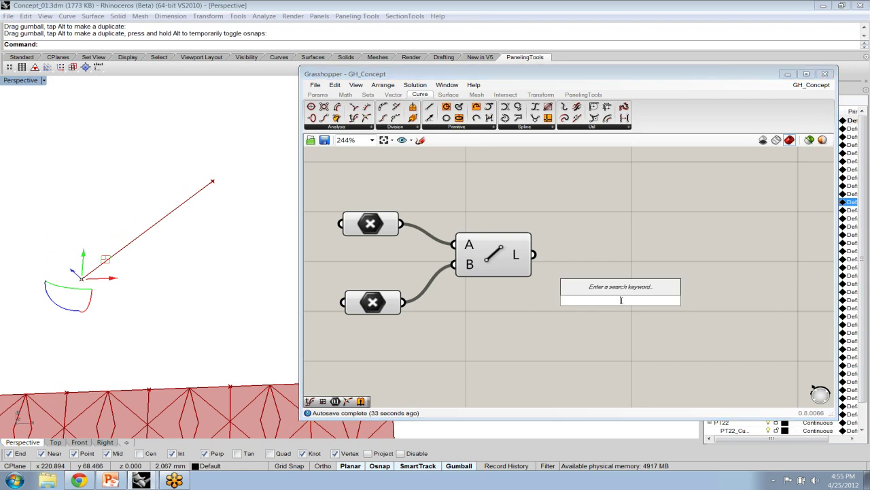
pyautogui.write('move')
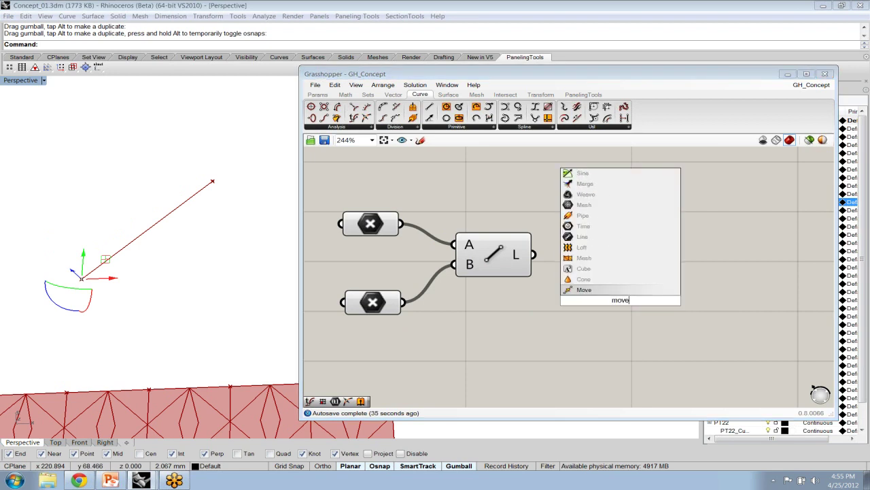
pyautogui.press('Return')
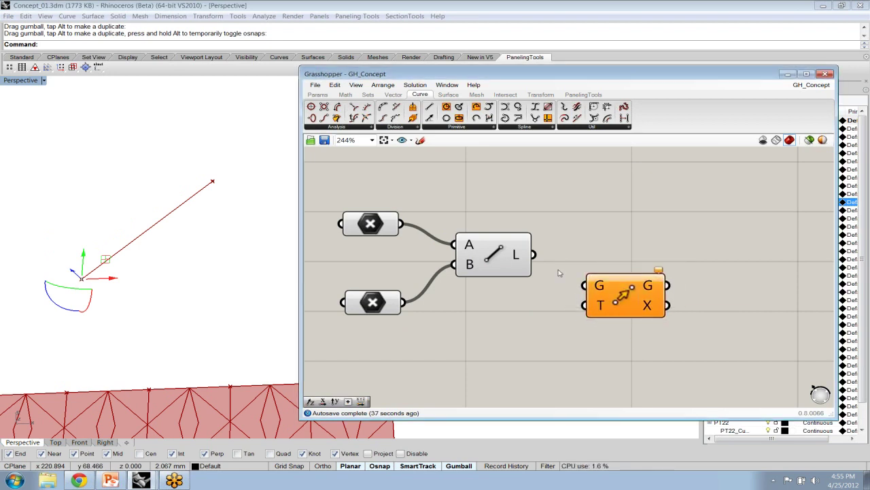
pyautogui.moveTo(534, 254); pyautogui.dragTo(585, 285)
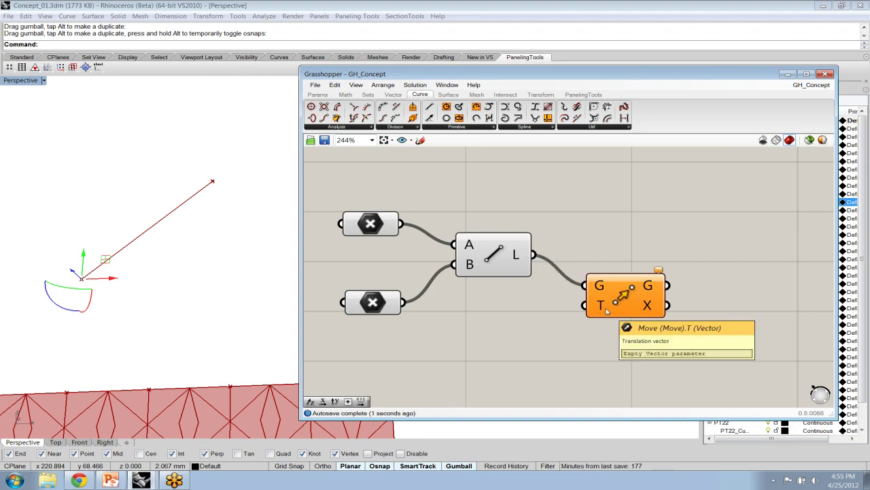
# Step: Add a Unit Z vector component below the Line component and connect its V output to Move's T translation input
pyautogui.doubleClick(549, 355)
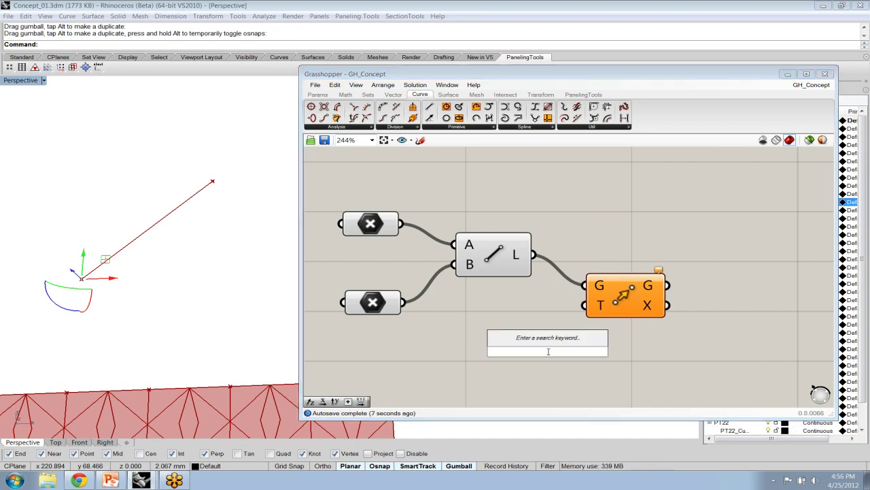
pyautogui.write('z')
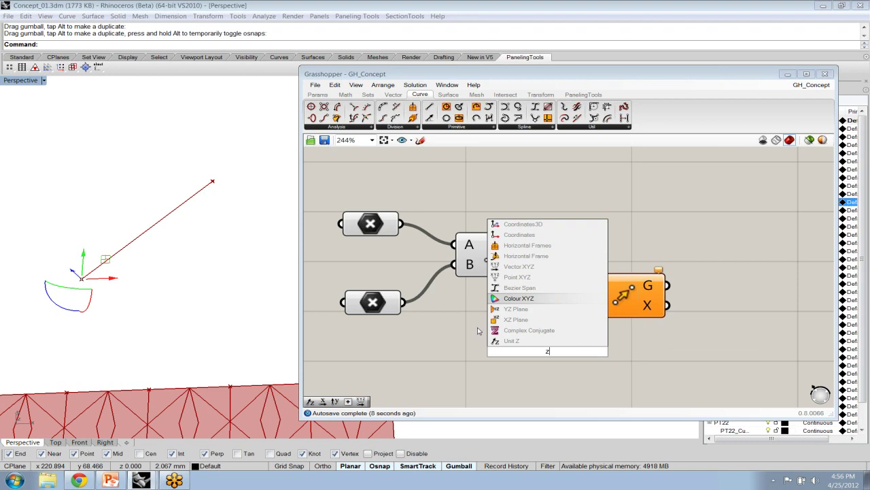
pyautogui.click(512, 340)
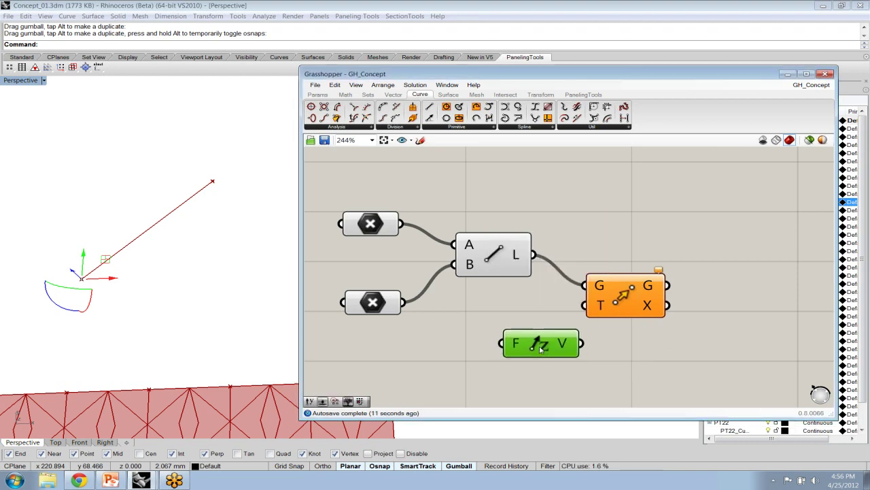
pyautogui.moveTo(541, 348); pyautogui.dragTo(526, 342)
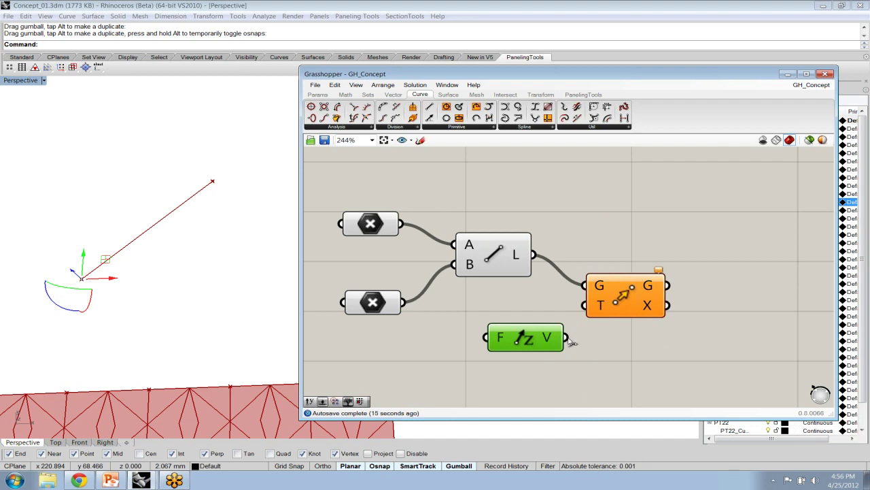
pyautogui.moveTo(568, 339); pyautogui.dragTo(584, 305)
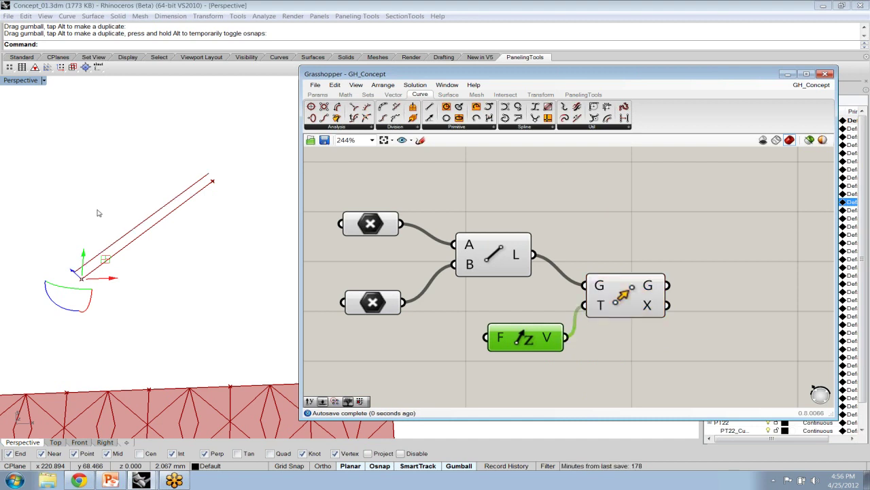
# Step: Deselect the Rhino point and highlight the Move component's result to distinguish the shifted line in the viewport
pyautogui.click(139, 249)
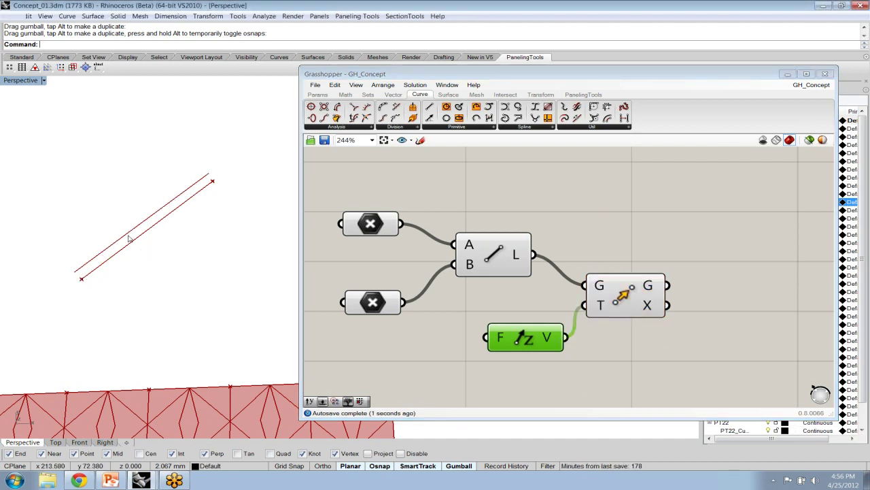
pyautogui.scroll(3, 129, 238)
pyautogui.scroll(-1, 129, 238)
pyautogui.click(615, 296)
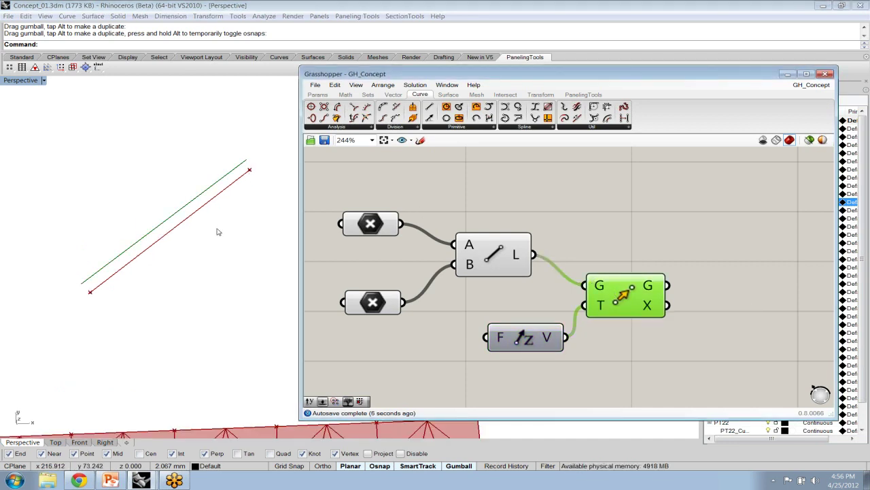
pyautogui.click(439, 348)
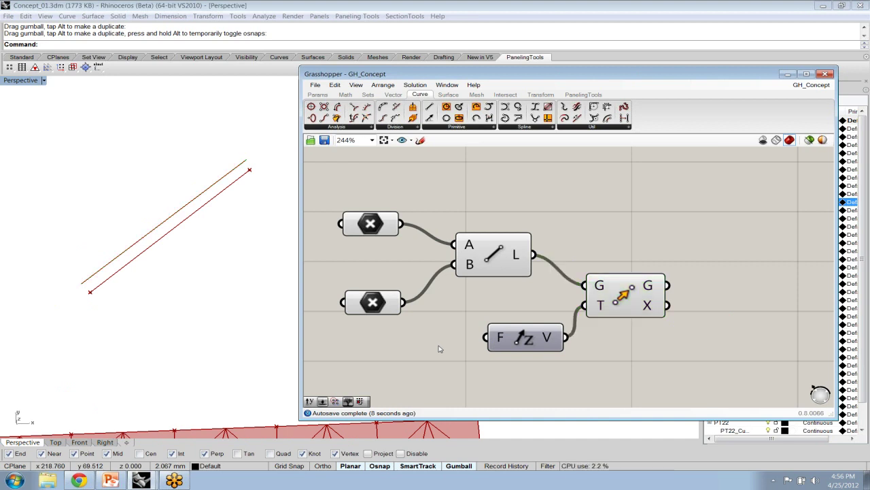
# Step: Add a Number Slider beside the Unit Z component and set the slider's maximum to 10
pyautogui.doubleClick(439, 349)
pyautogui.write('slid')
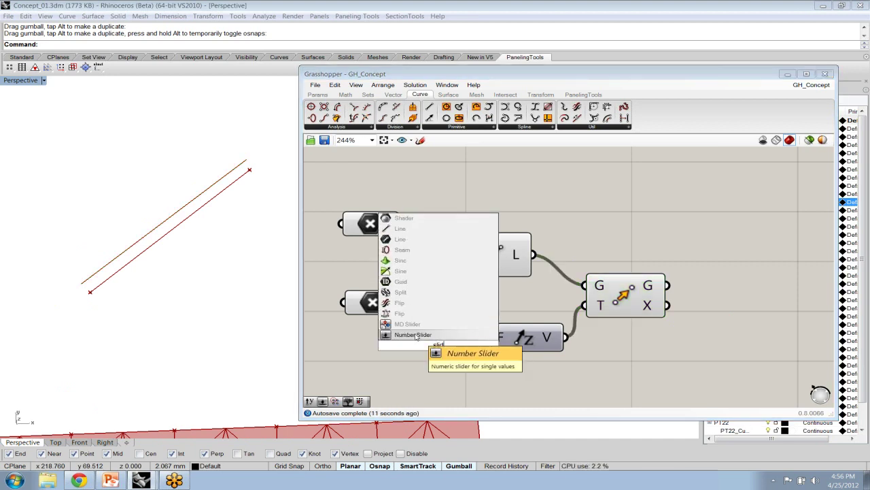
pyautogui.click(495, 334)
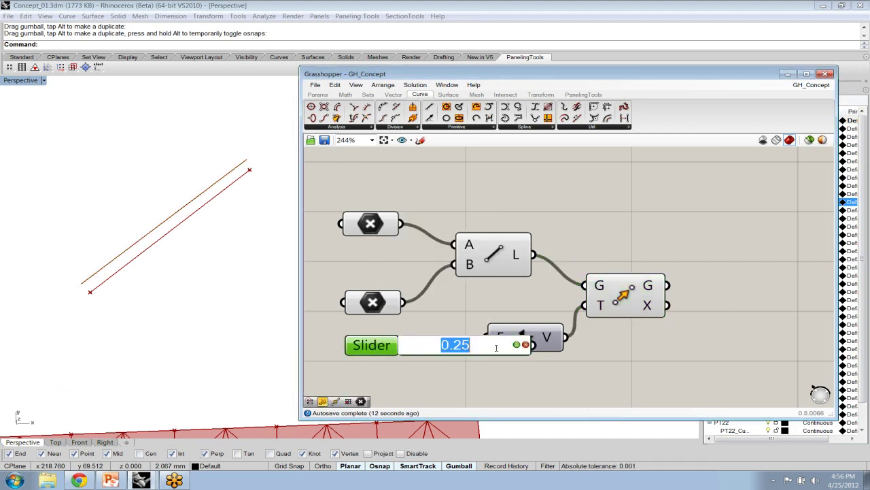
pyautogui.click(368, 347)
pyautogui.doubleClick(368, 346)
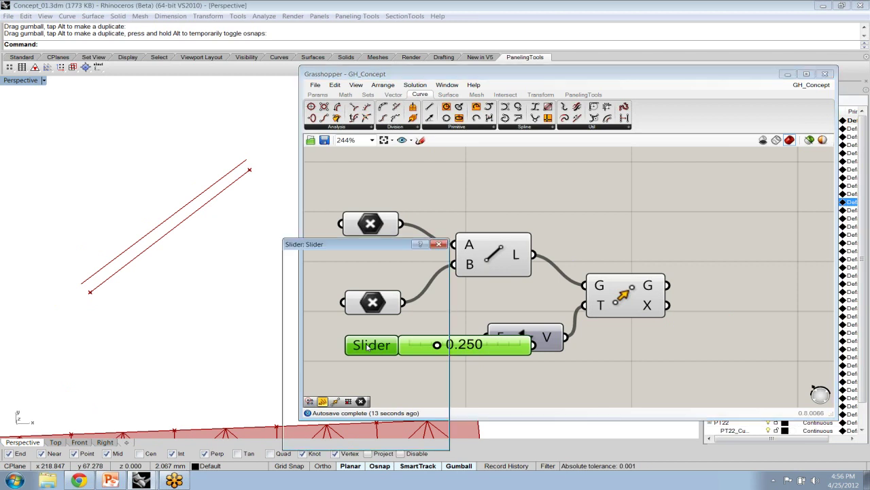
pyautogui.doubleClick(373, 372)
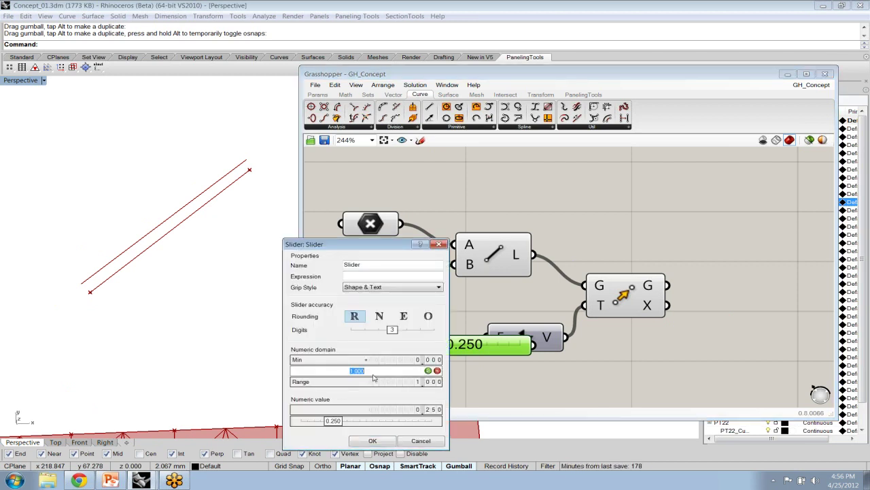
pyautogui.write('10')
pyautogui.click(371, 441)
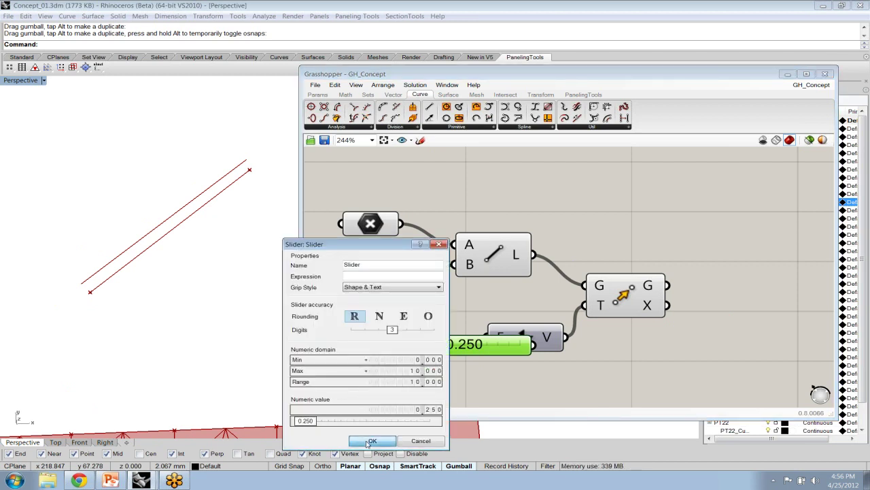
# Step: Connect the slider to the Unit Z component's F input and set its value to 5.821
pyautogui.moveTo(492, 355); pyautogui.dragTo(485, 338)
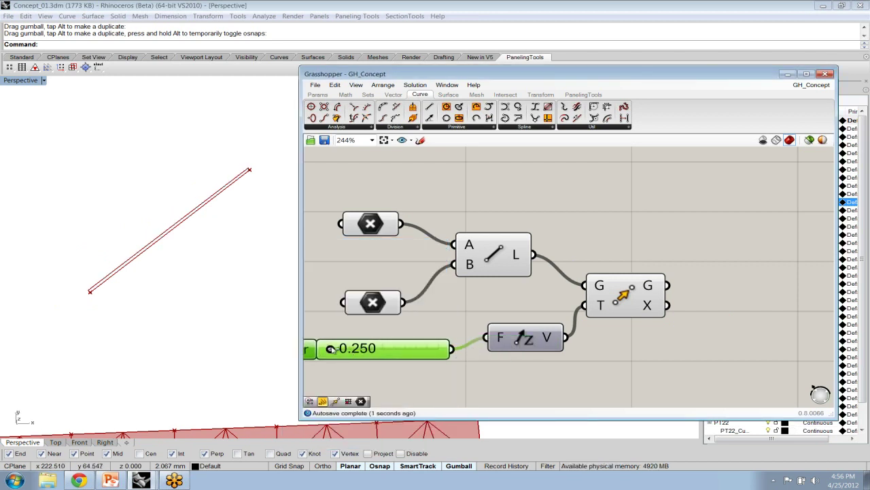
pyautogui.moveTo(330, 349); pyautogui.dragTo(392, 349)
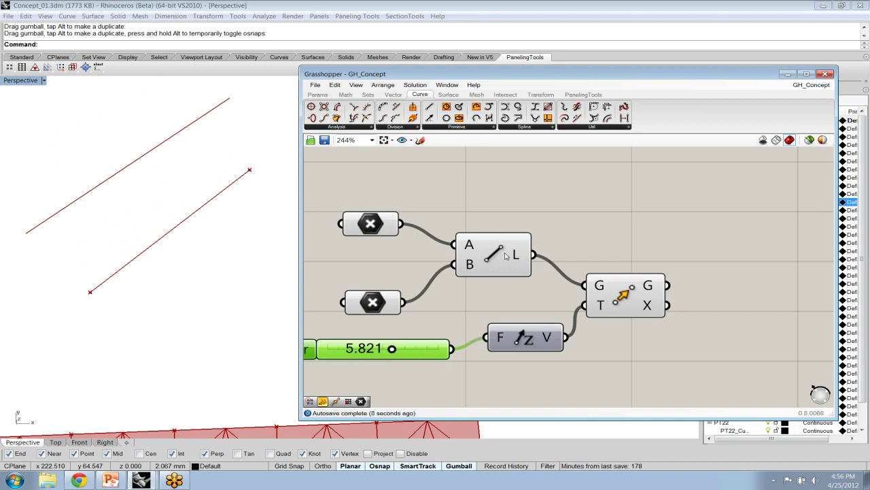
# Step: Highlight the Line and Move components in turn to identify the original and moved lines in the viewport
pyautogui.click(528, 266)
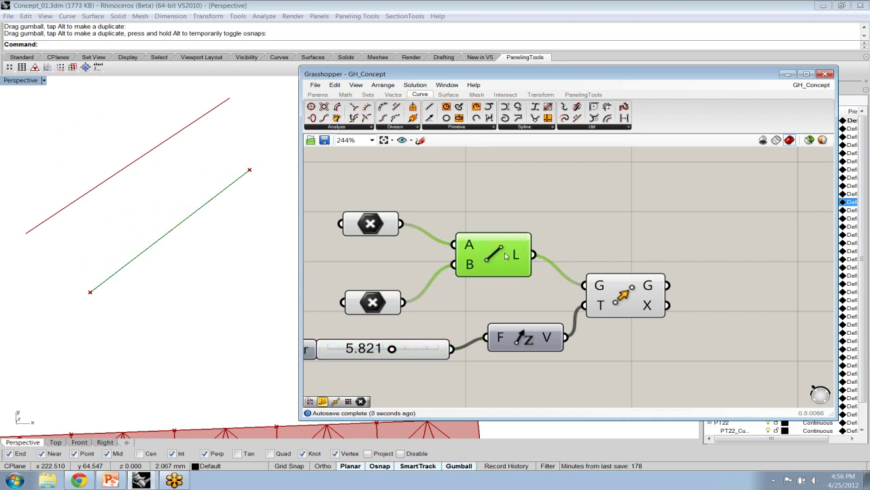
pyautogui.click(624, 297)
pyautogui.click(645, 336)
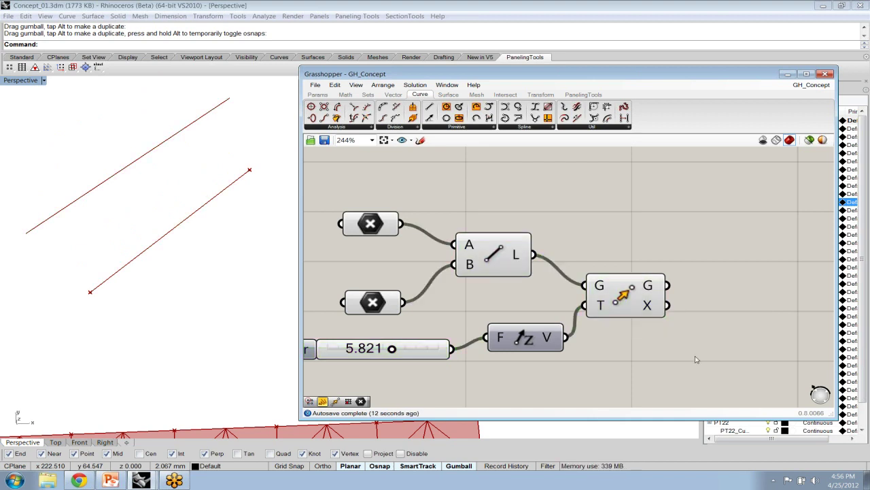
# Step: Add a Loft component beyond Move and connect both the Line output and Move's G output to its C input
pyautogui.doubleClick(695, 359)
pyautogui.write('l')
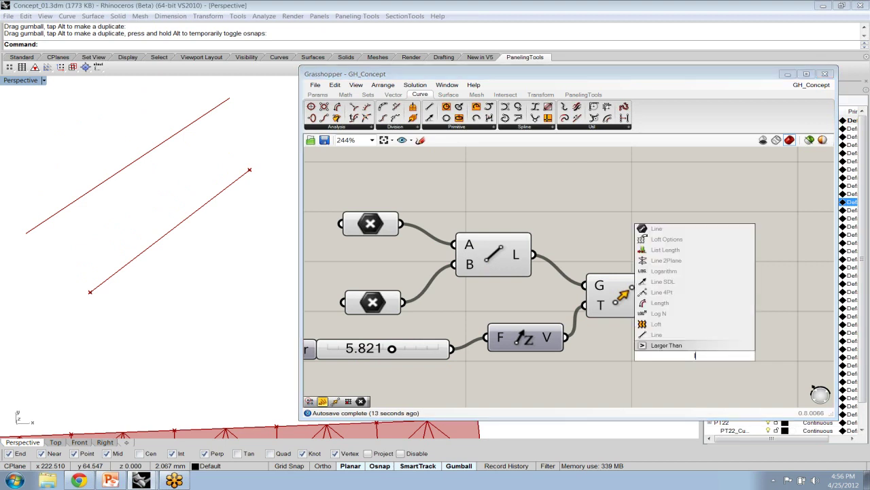
pyautogui.write('oft')
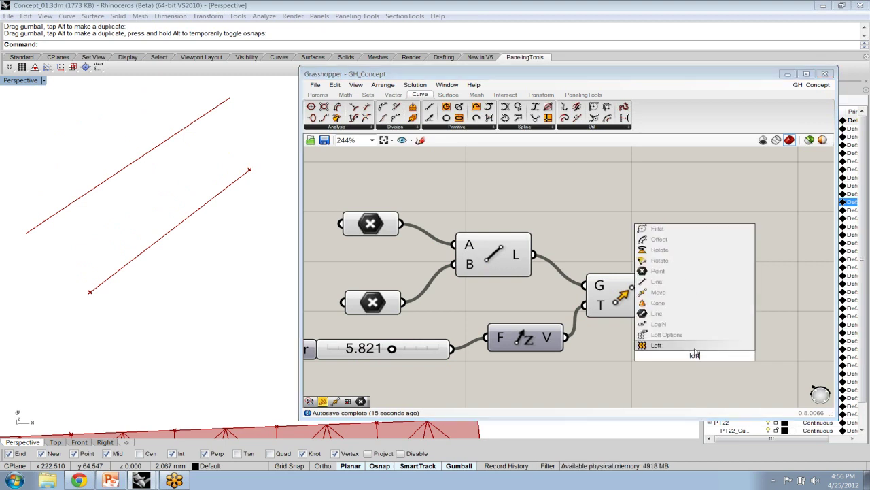
pyautogui.moveTo(702, 352); pyautogui.dragTo(755, 256)
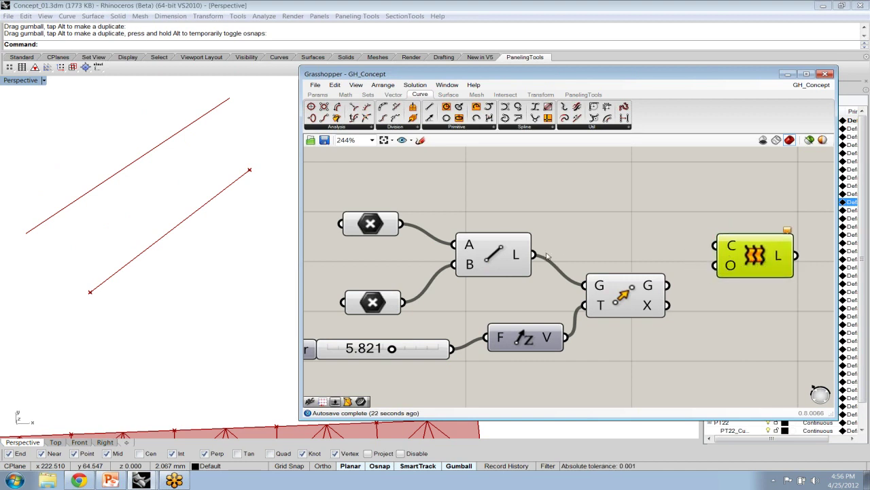
pyautogui.moveTo(535, 254); pyautogui.dragTo(716, 245)
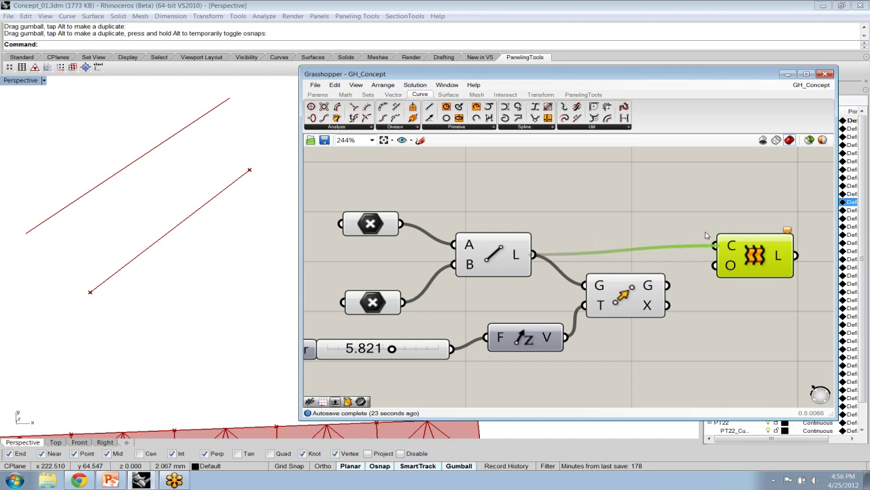
pyautogui.moveTo(668, 285); pyautogui.dragTo(715, 246)
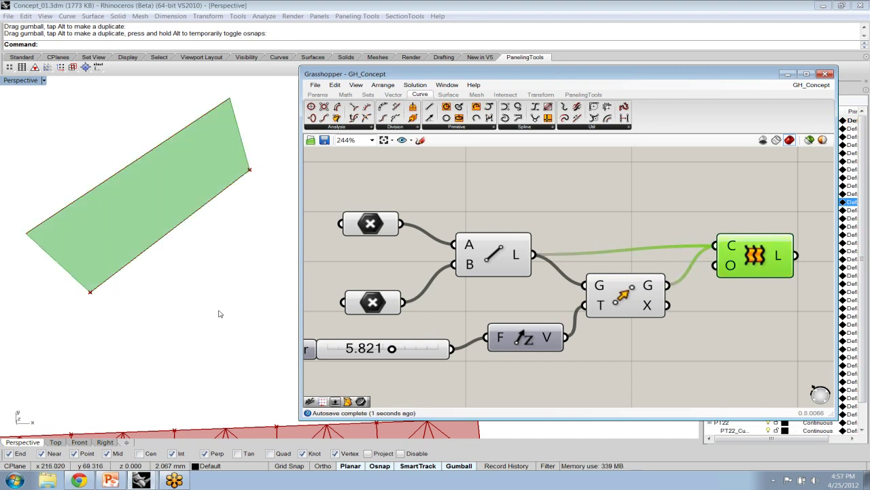
# Step: Reposition the near lower corner point of the lofted surface in Rhino and highlight the two Point parameters in turn
pyautogui.moveTo(215, 312)
pyautogui.mouseDown(button='right')
pyautogui.moveTo(189, 225)
pyautogui.moveTo(198, 327)
pyautogui.moveTo(202, 315)
pyautogui.mouseUp(button='right')
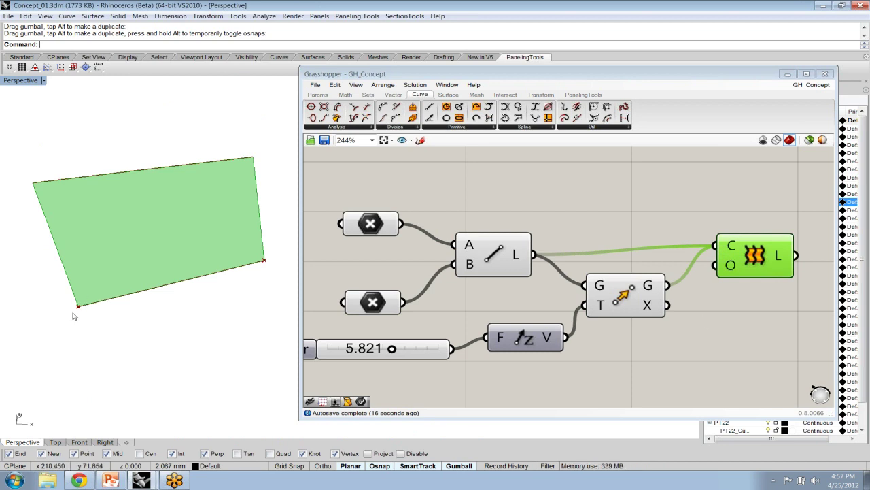
pyautogui.moveTo(78, 307); pyautogui.dragTo(67, 353)
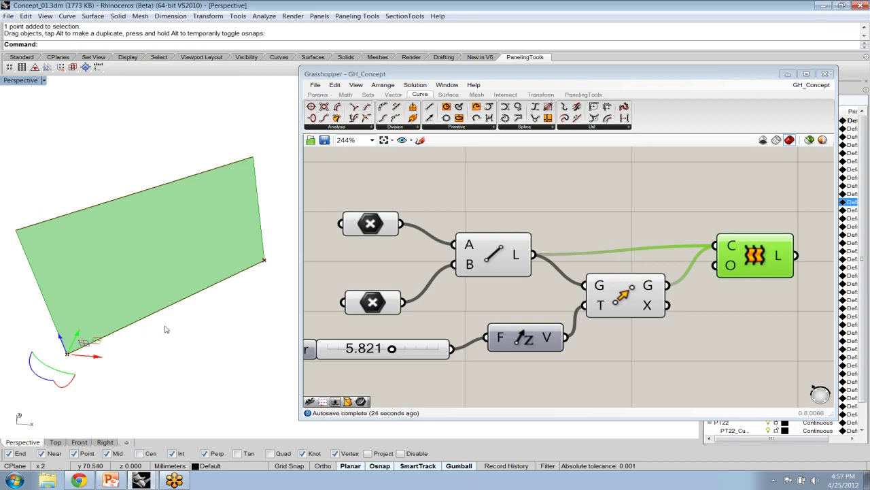
pyautogui.click(378, 225)
pyautogui.click(377, 303)
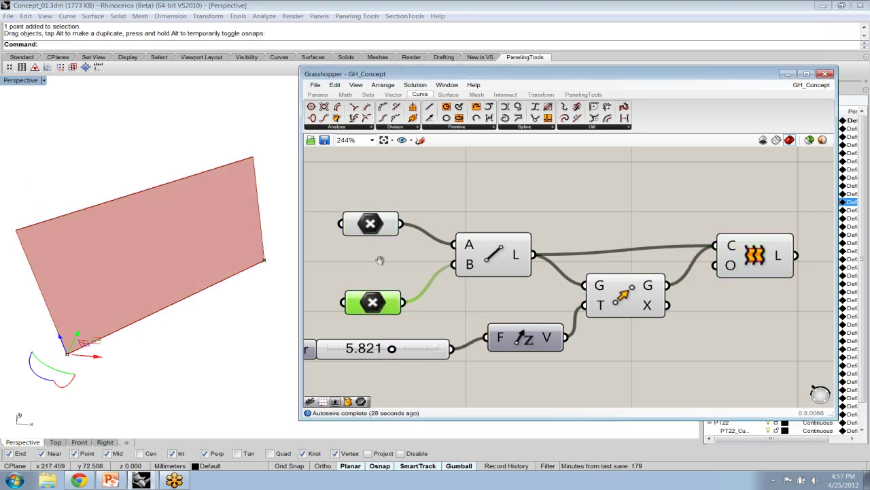
# Step: Set the slider that drives the Unit Z vector to 5.411
pyautogui.moveTo(380, 259); pyautogui.dragTo(444, 239, button='right')
pyautogui.moveTo(458, 329)
pyautogui.mouseDown()
pyautogui.moveTo(497, 329)
pyautogui.moveTo(452, 330)
pyautogui.mouseUp()
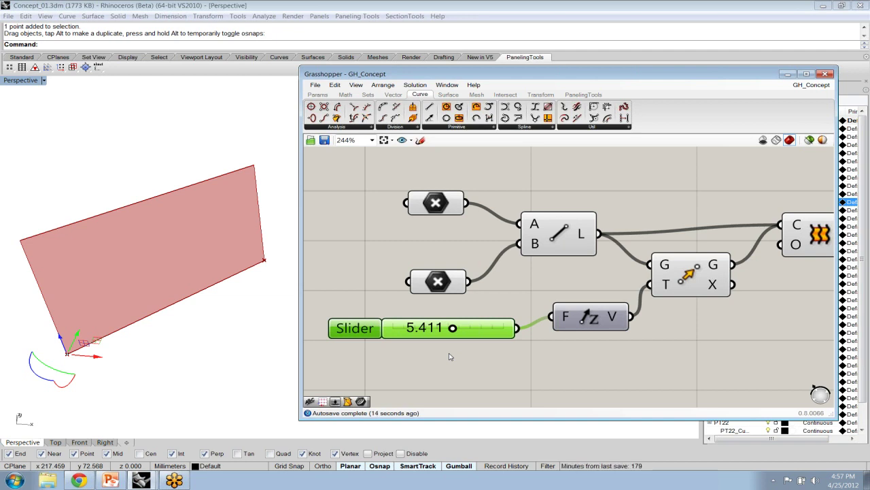
pyautogui.click(453, 357)
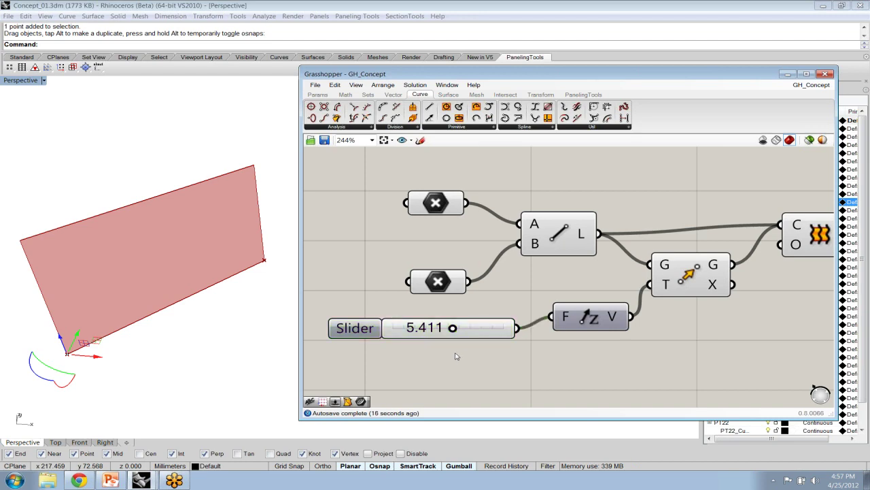
# Step: Select the whole point, line, move and loft chain and relocate it just above the System Definition group
pyautogui.scroll(-1, 456, 356)
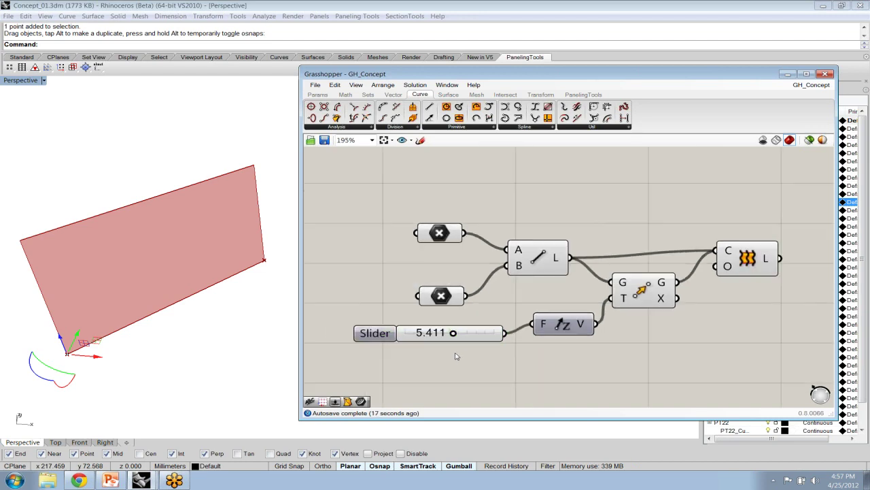
pyautogui.scroll(-2, 456, 357)
pyautogui.scroll(-2, 457, 356)
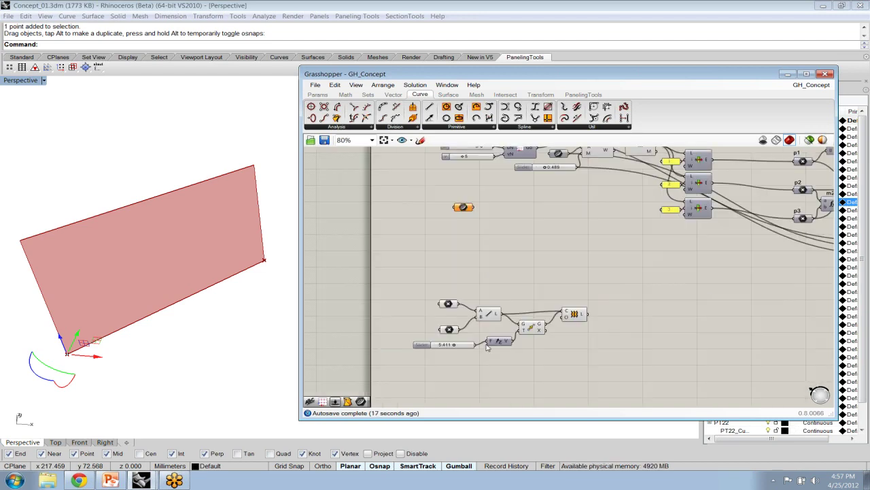
pyautogui.moveTo(618, 403); pyautogui.dragTo(421, 318)
pyautogui.moveTo(593, 348); pyautogui.dragTo(453, 212)
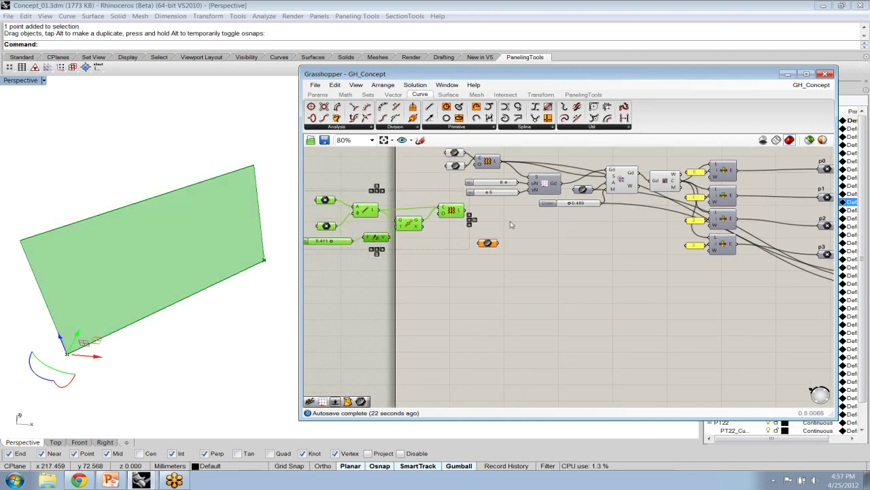
pyautogui.moveTo(517, 233); pyautogui.dragTo(552, 327, button='right')
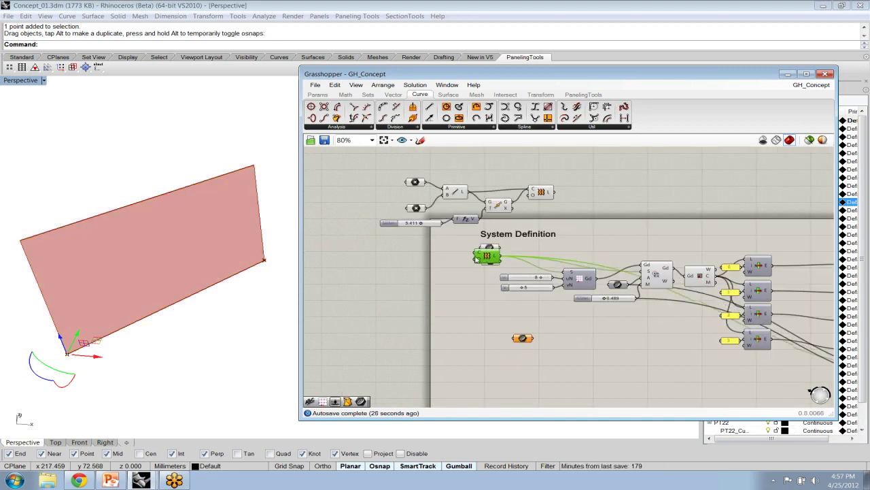
# Step: Move the original Loft clear of its curve parameters and connect the new Loft's L output to the uN/vN grid component's S input
pyautogui.moveTo(487, 256); pyautogui.dragTo(532, 256)
pyautogui.moveTo(671, 327); pyautogui.dragTo(540, 328, button='right')
pyautogui.moveTo(440, 197); pyautogui.dragTo(456, 274)
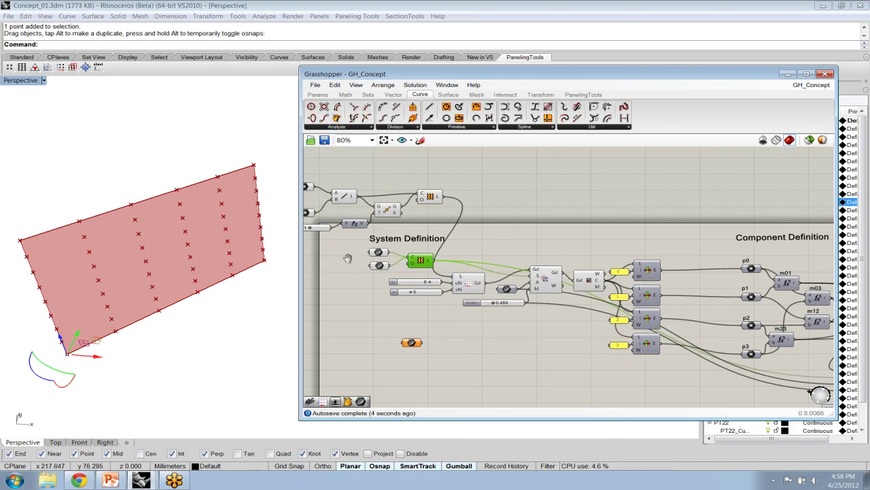
# Step: Reposition the selected corner point in the Rhino viewport to test the point grid's link to the new lofted surface
pyautogui.moveTo(347, 258); pyautogui.dragTo(371, 263, button='right')
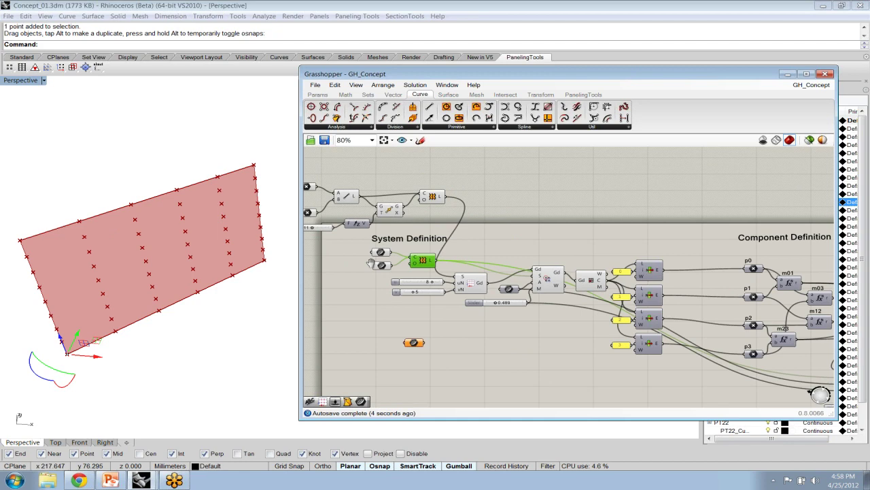
pyautogui.moveTo(372, 263); pyautogui.dragTo(407, 270, button='right')
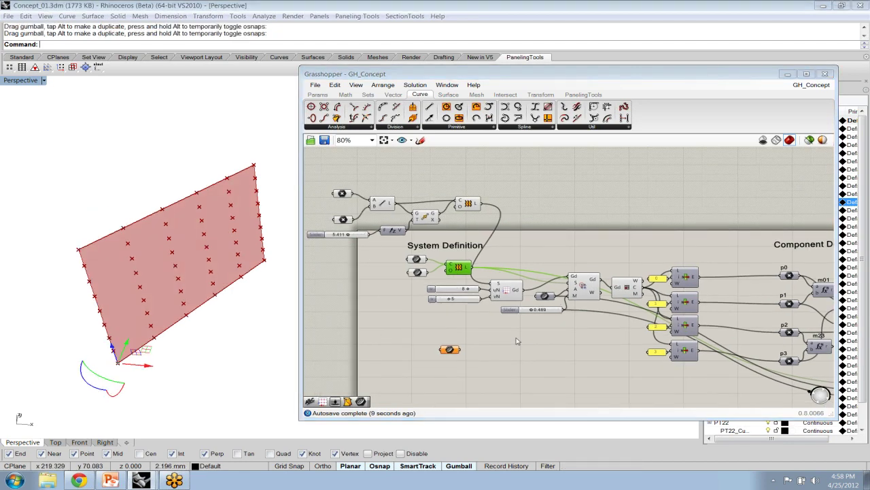
pyautogui.click(517, 340)
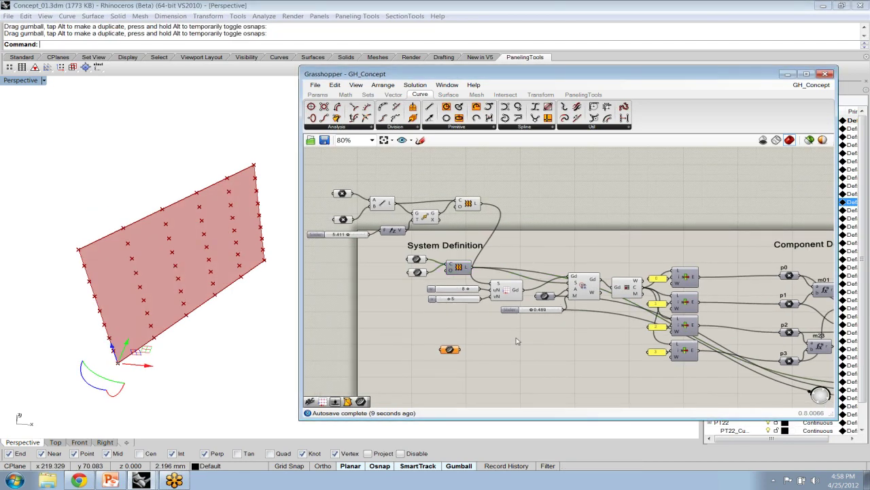
# Step: Connect the new Loft's L output to the S inputs of the downstream components that take Gd, S, A and M, replacing the original Loft
pyautogui.moveTo(516, 341); pyautogui.dragTo(507, 332, button='right')
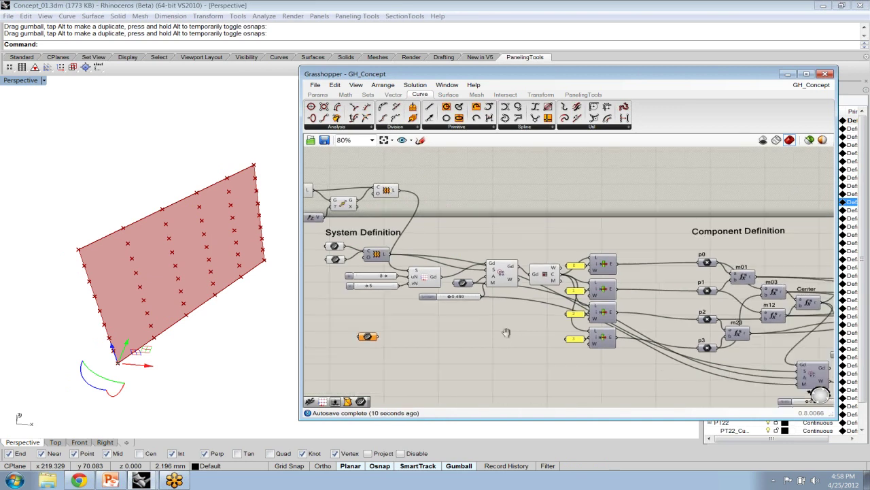
pyautogui.moveTo(507, 332); pyautogui.dragTo(502, 329, button='right')
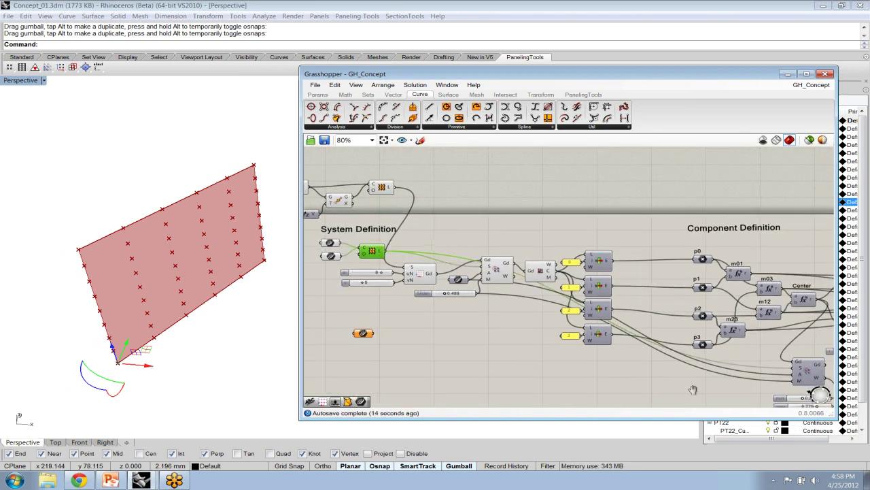
pyautogui.moveTo(693, 389); pyautogui.dragTo(749, 400, button='right')
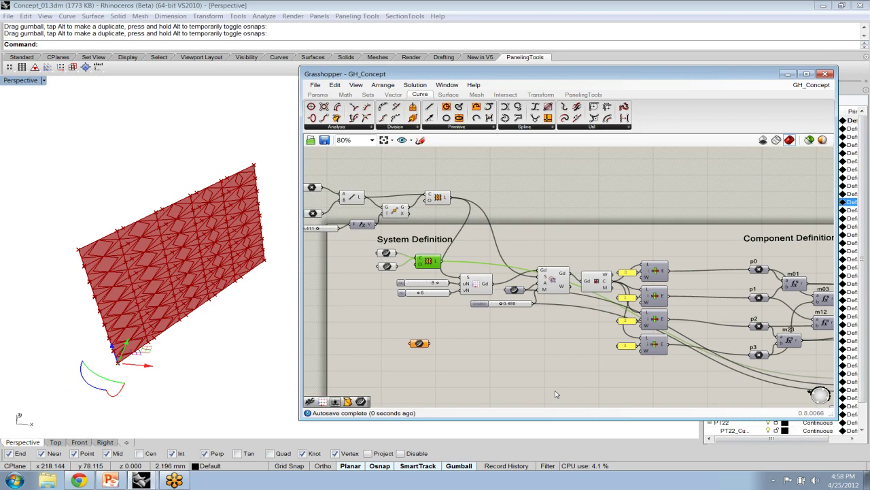
pyautogui.moveTo(555, 395); pyautogui.dragTo(440, 390, button='right')
pyautogui.moveTo(340, 197); pyautogui.dragTo(509, 267)
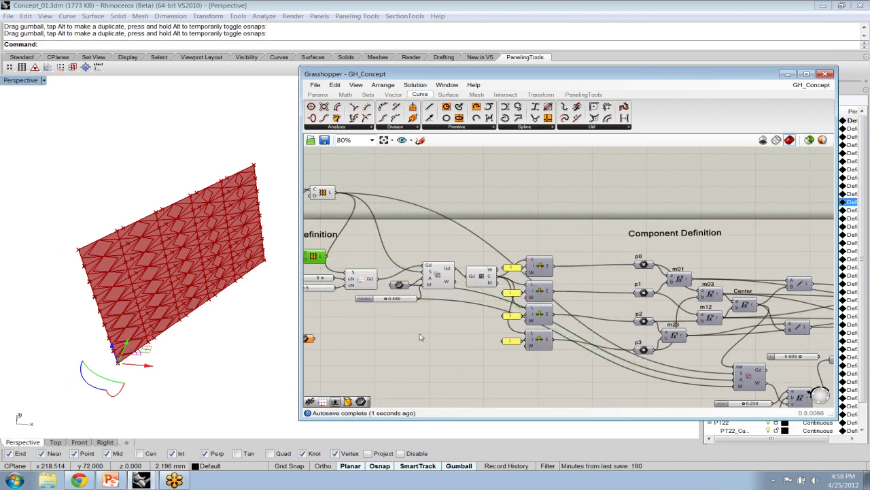
# Step: Examine the paneled surface in Rhino and the rewired loft chain, narrowing the Grasshopper window to expose more of the viewport
pyautogui.moveTo(218, 326); pyautogui.dragTo(175, 316, button='right')
pyautogui.scroll(3, 176, 244)
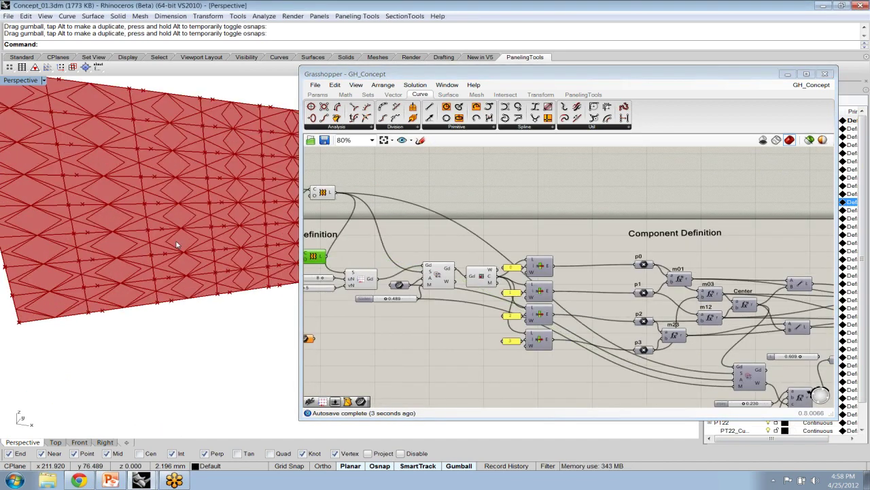
pyautogui.keyDown('shift'); pyautogui.moveTo(176, 245); pyautogui.dragTo(218, 297, button='right'); pyautogui.keyUp('shift')
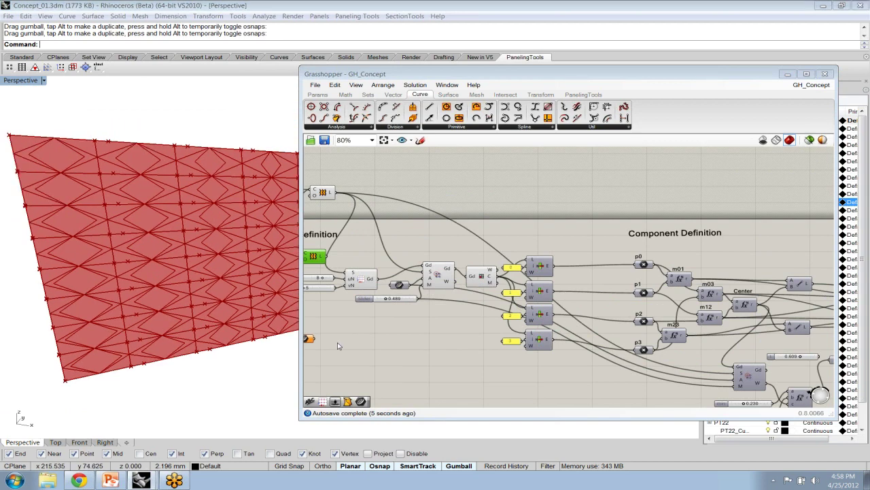
pyautogui.moveTo(338, 346); pyautogui.dragTo(349, 341, button='right')
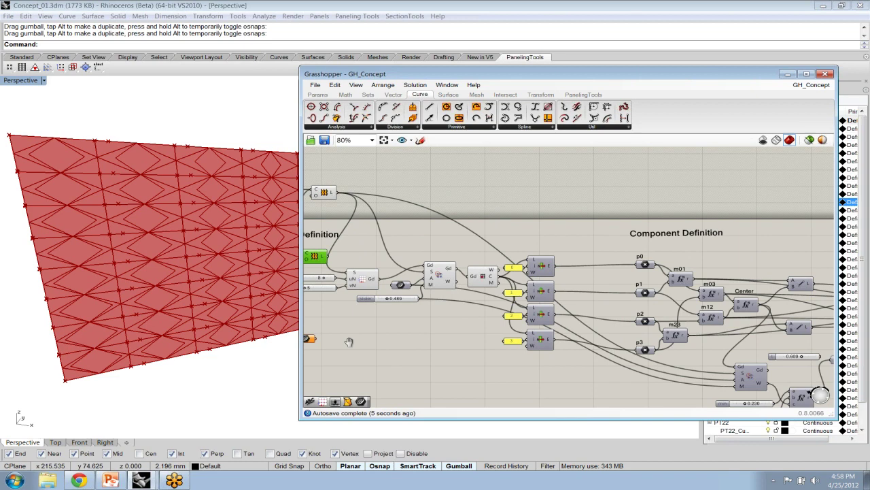
pyautogui.moveTo(349, 341); pyautogui.dragTo(477, 368, button='right')
pyautogui.scroll(1, 310, 199)
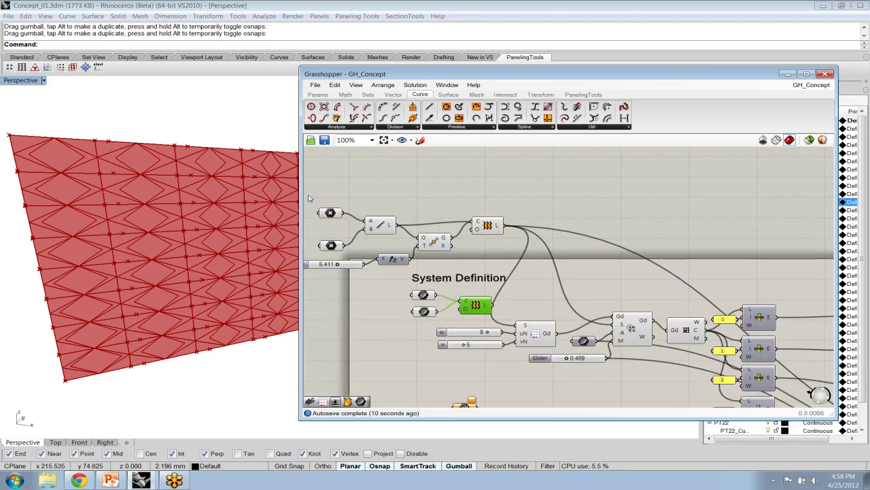
pyautogui.moveTo(300, 201); pyautogui.dragTo(351, 208)
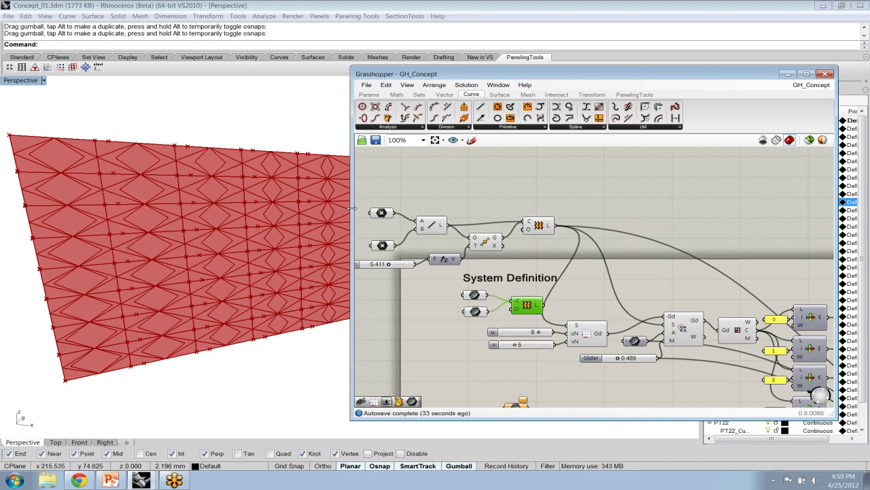
pyautogui.click(459, 328)
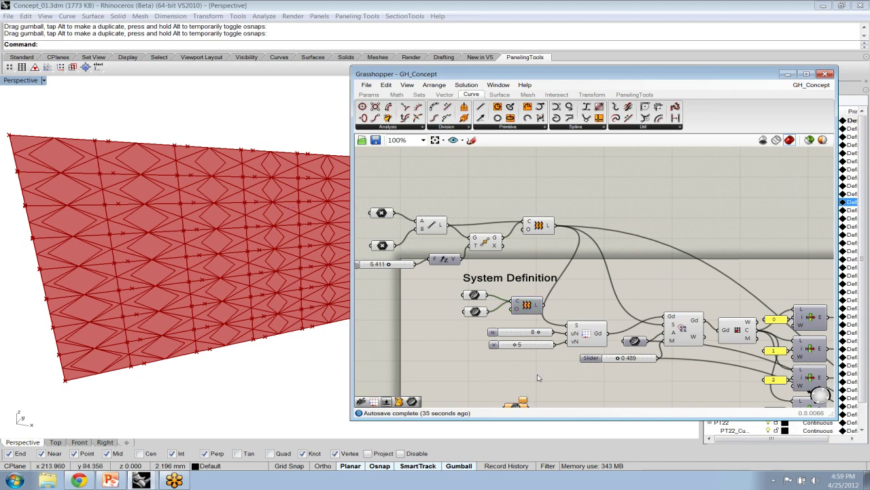
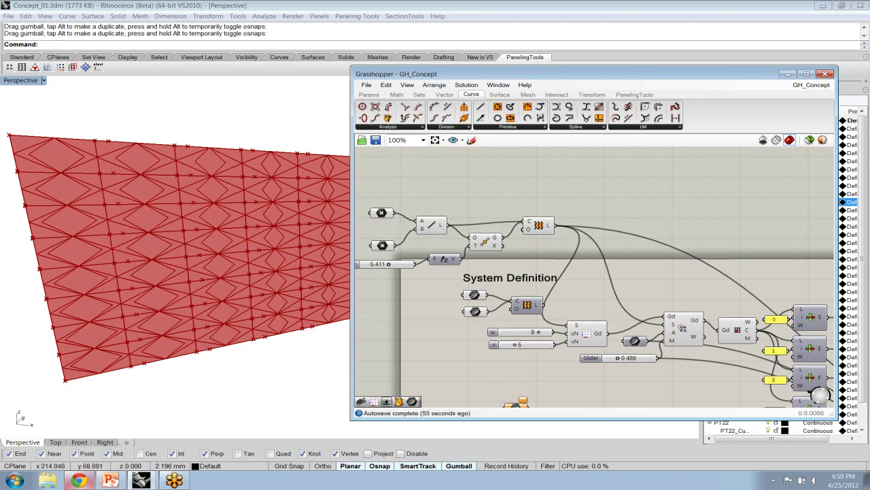
# Step: Switch to Chrome, load grasshopper3d.com in a new tab and open the site's General Discussion forum
pyautogui.click(81, 481)
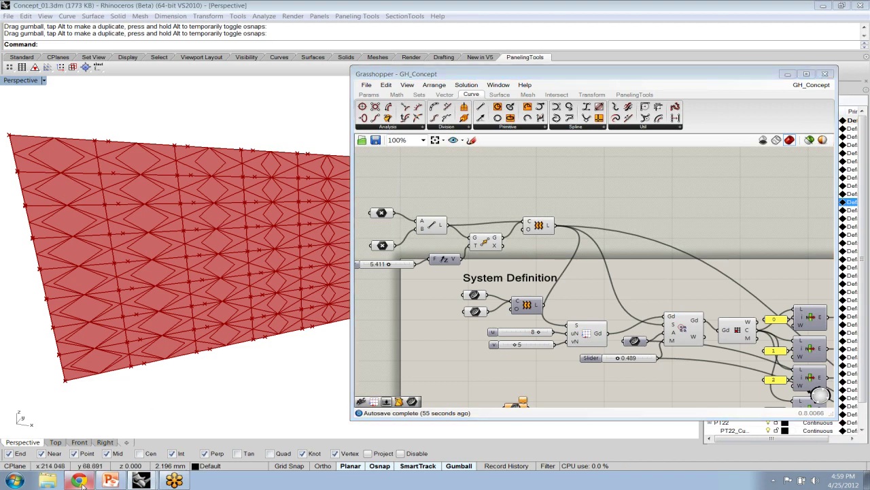
pyautogui.hotkey('ctrl', 't')
pyautogui.write('grasshopper3d.com')
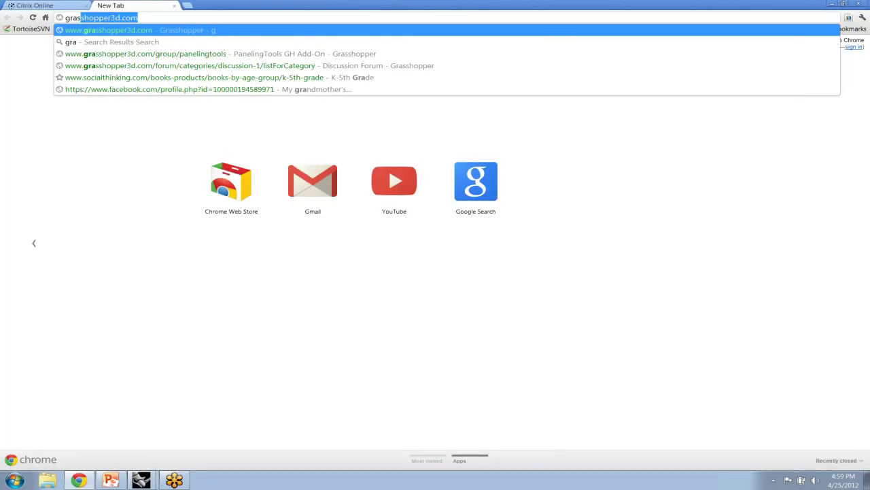
pyautogui.press('Return')
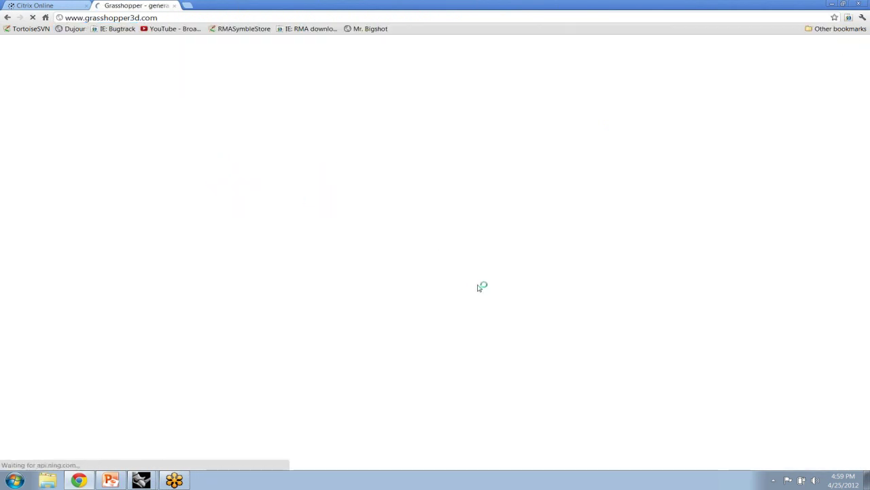
pyautogui.moveTo(389, 63)
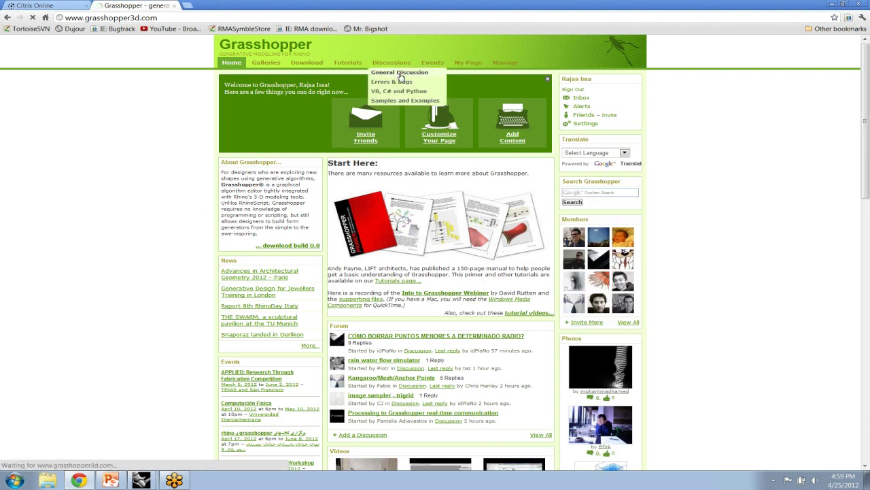
pyautogui.click(402, 76)
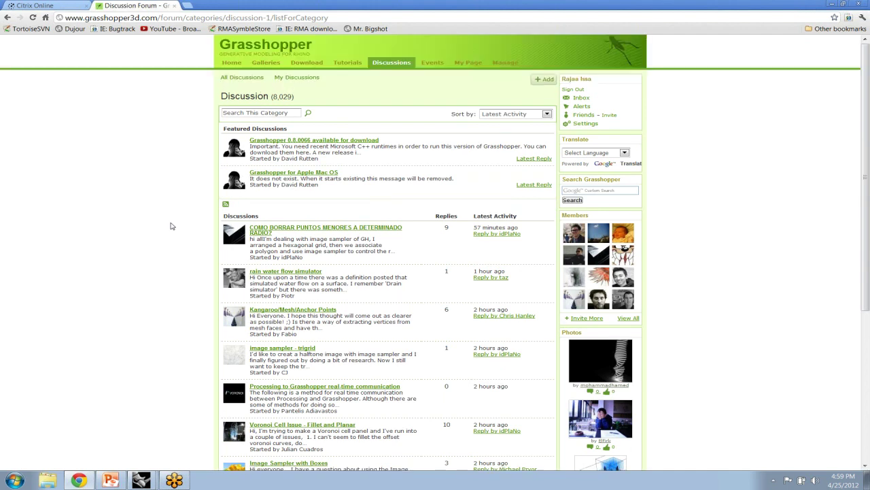
# Step: Open the PanelingTools GH Add-On group from the Grasshopper home page and review its download and getting-started notes
pyautogui.click(243, 50)
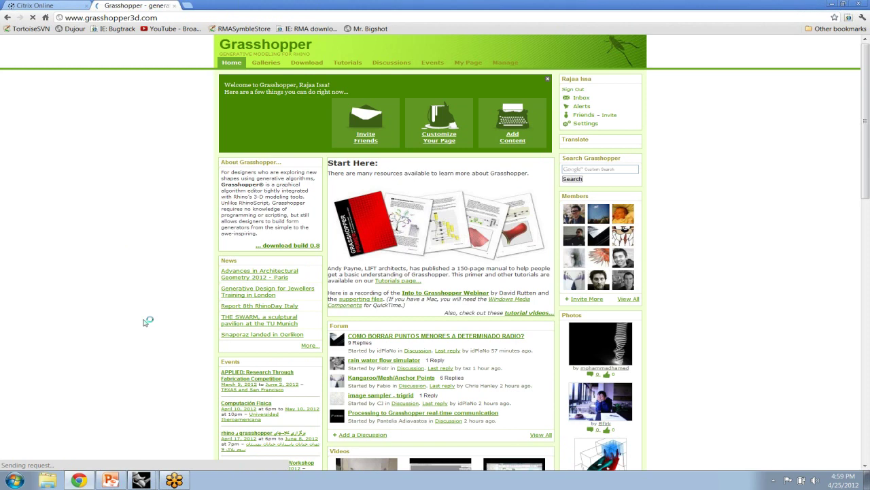
pyautogui.scroll(-1, 146, 316)
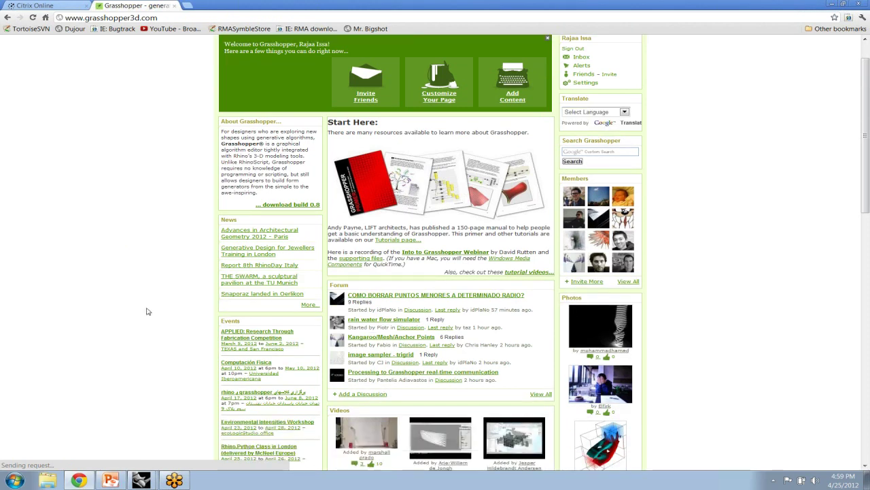
pyautogui.scroll(-9, 146, 312)
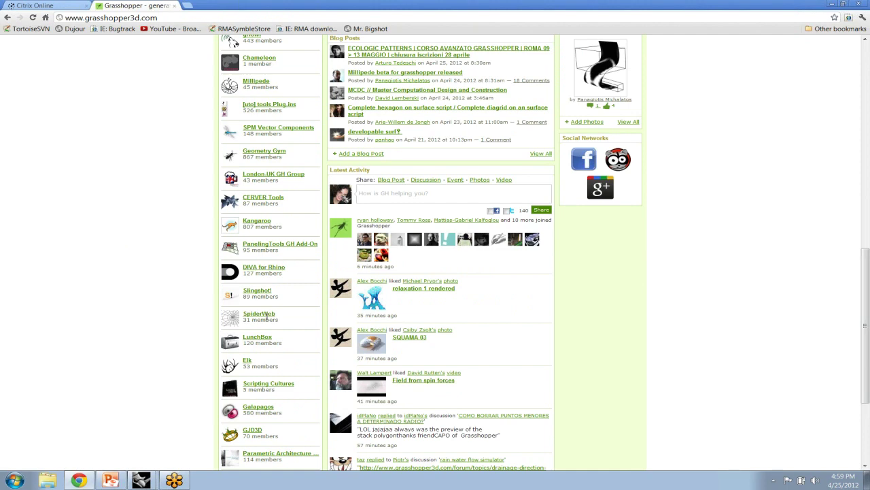
pyautogui.click(281, 244)
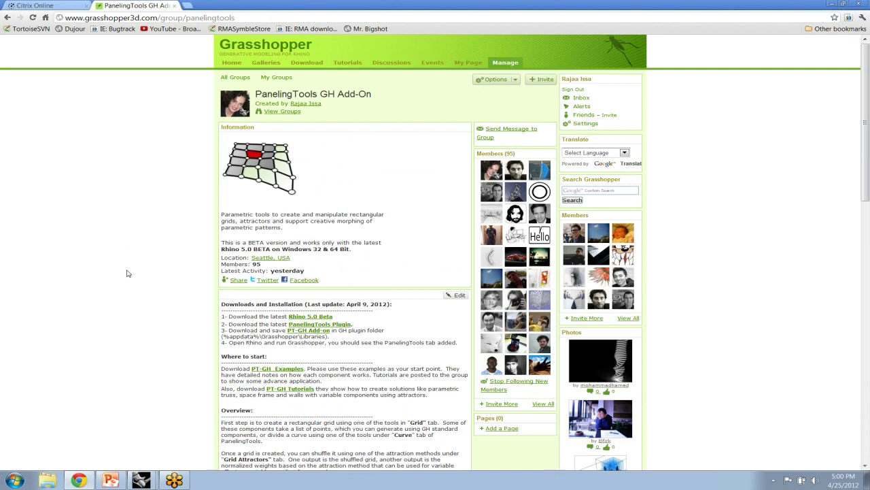
pyautogui.scroll(-1, 127, 274)
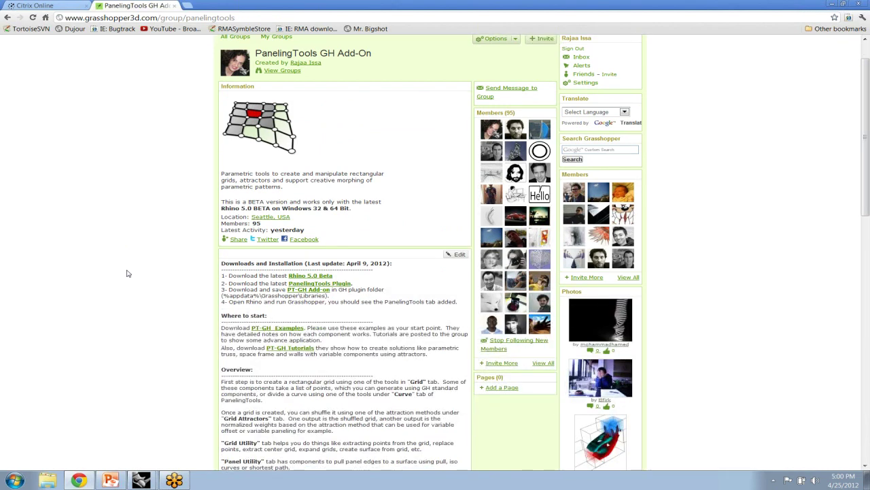
pyautogui.scroll(-2, 126, 273)
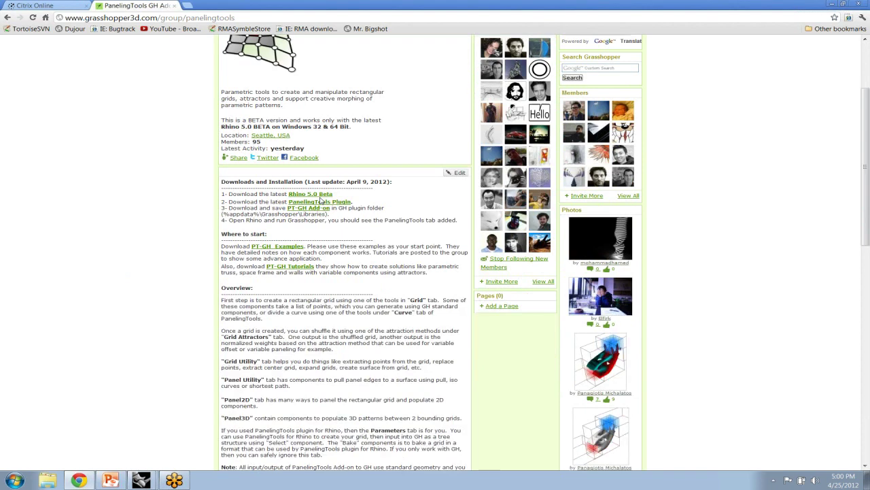
pyautogui.scroll(2, 181, 187)
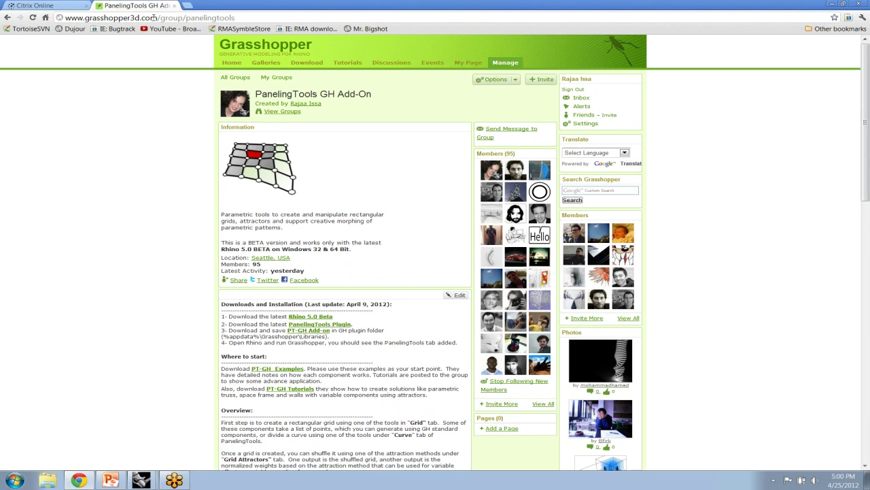
# Step: Go to v5.rhino3d.com and open the PanelingTools group page from its groups list
pyautogui.click(153, 17)
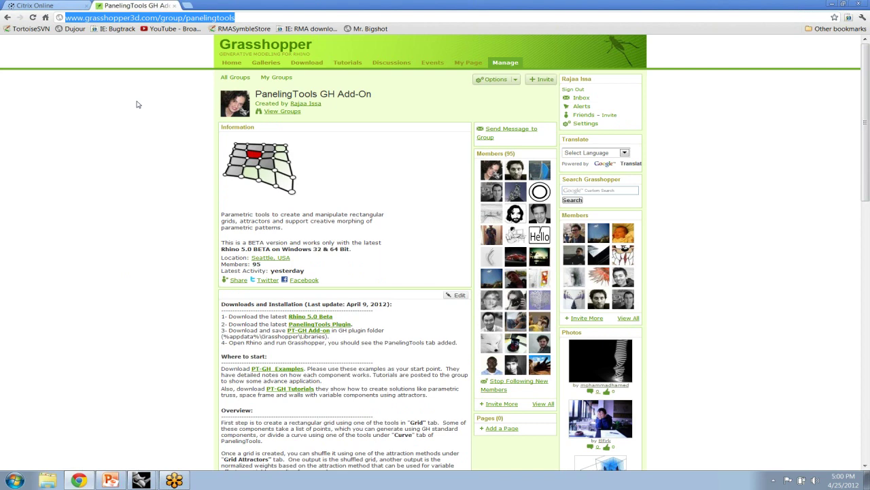
pyautogui.write('v5.rhino3d.com')
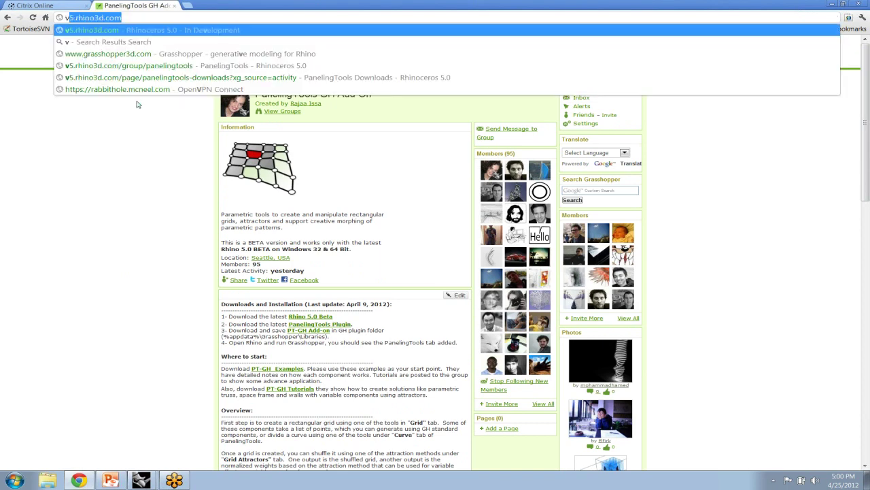
pyautogui.press('Return')
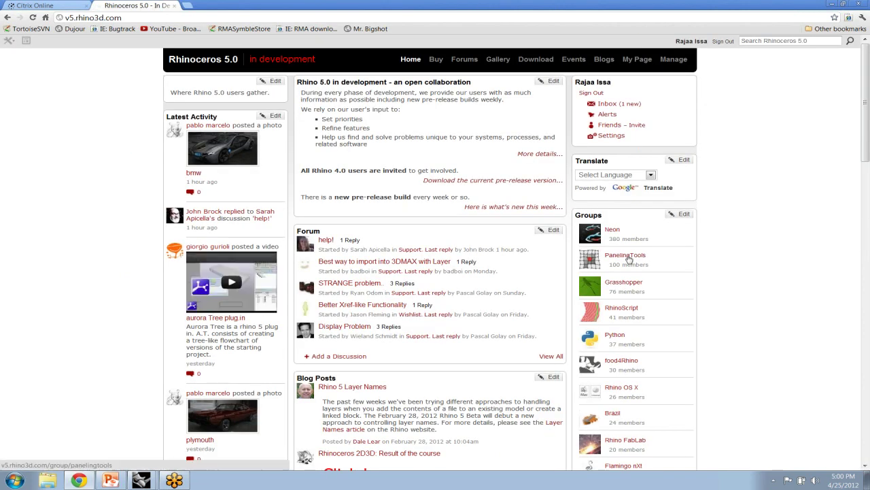
pyautogui.click(629, 258)
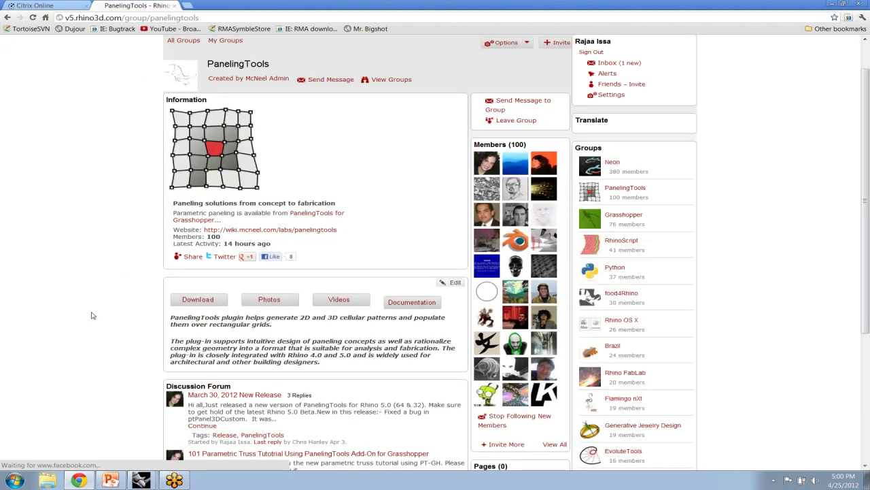
# Step: Browse the PanelingTools group's videos and return to the group page
pyautogui.click(339, 300)
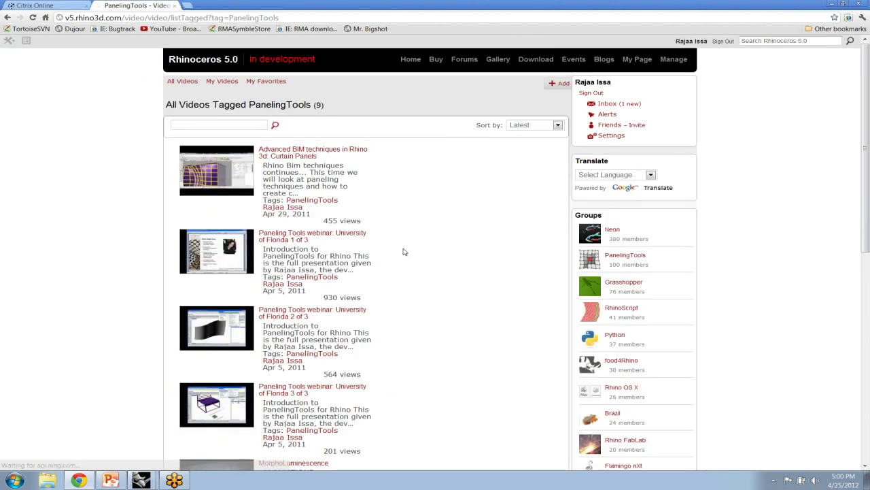
pyautogui.scroll(-1, 404, 251)
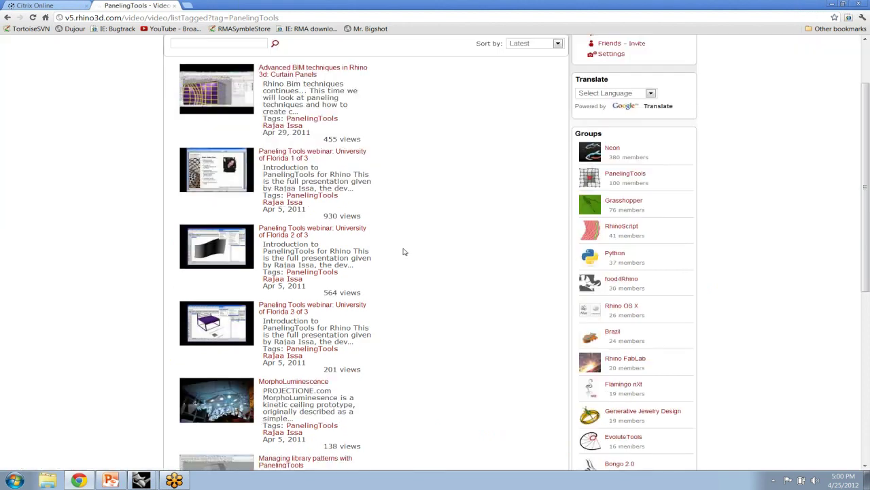
pyautogui.hotkey('alt', 'Left')
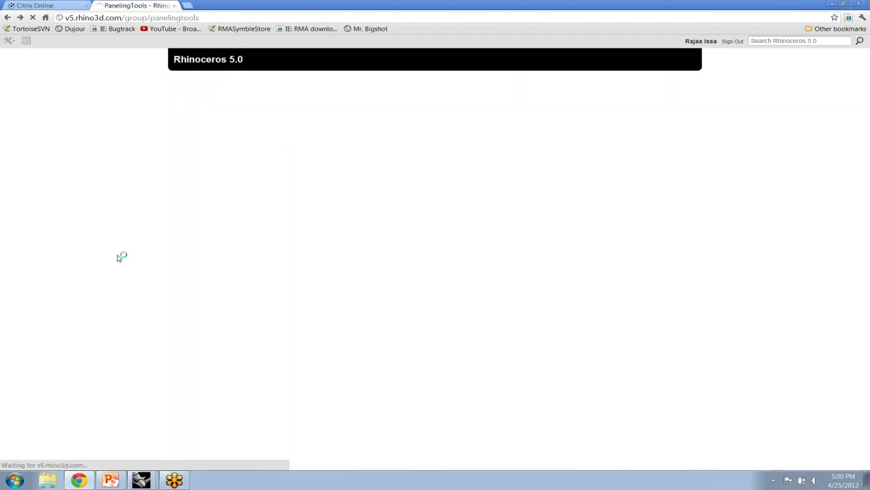